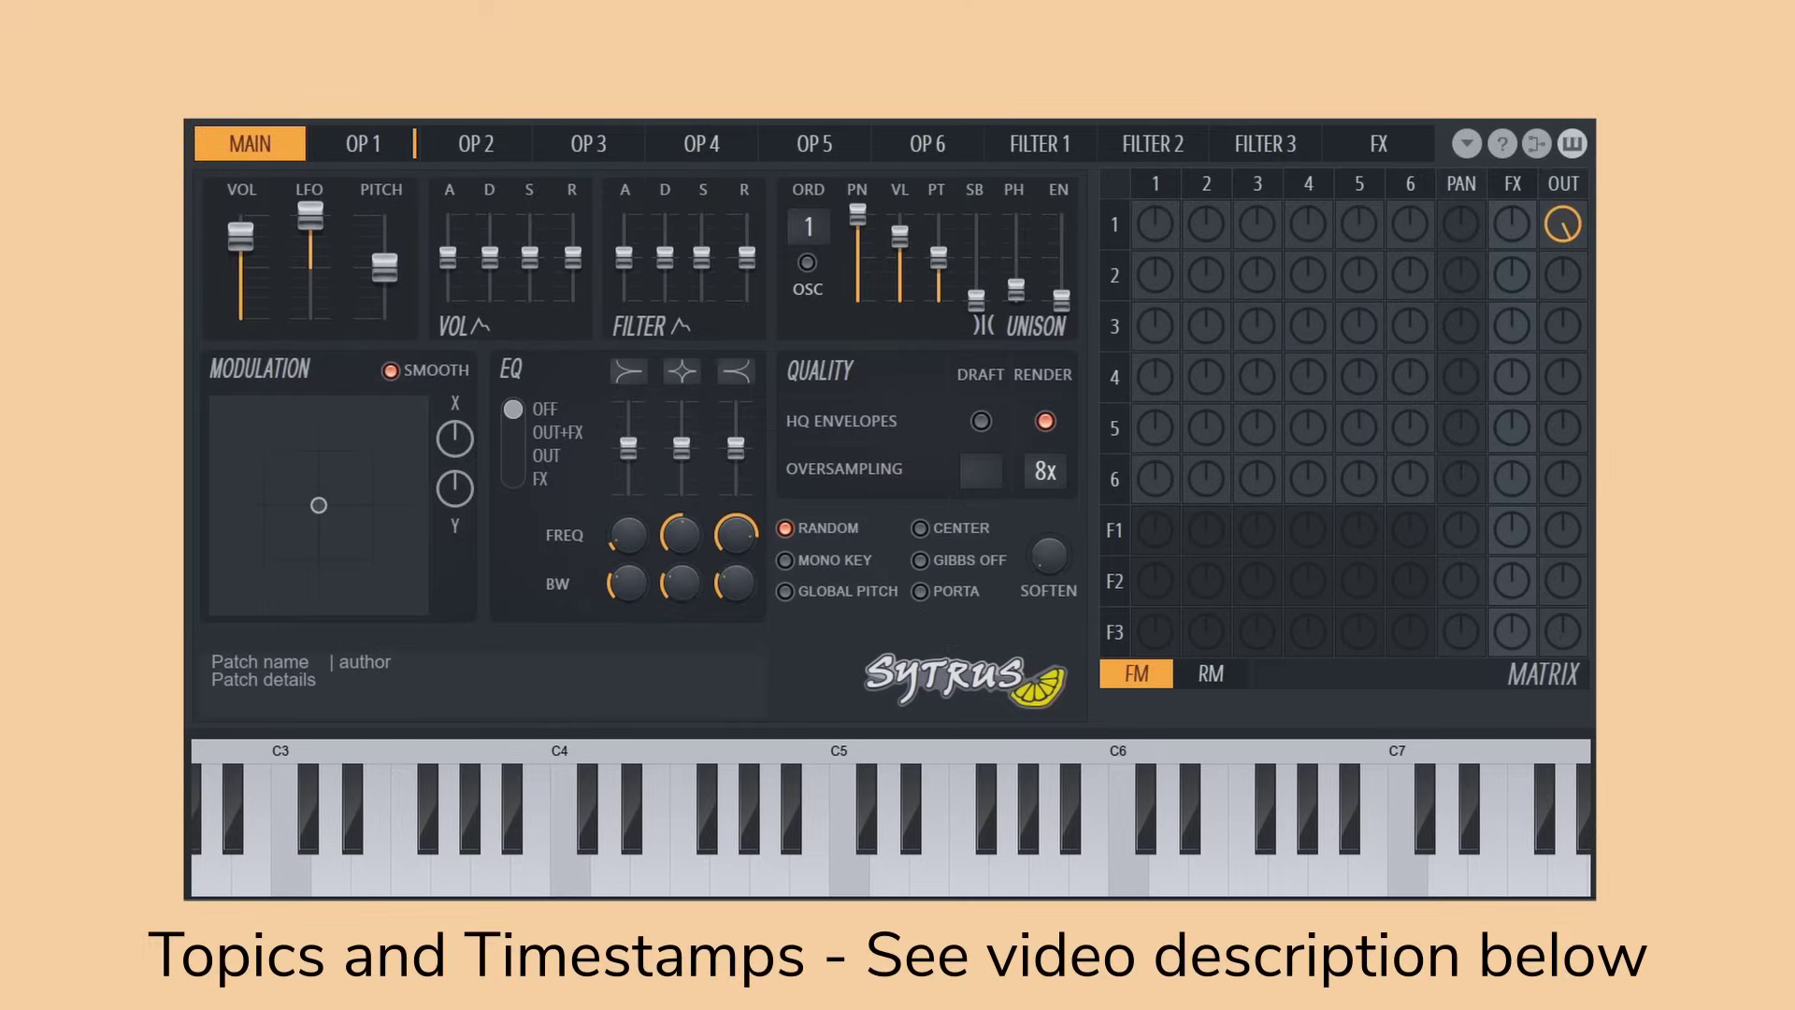
- Look over the settings of operator 1, filter 1 and the effects section in the synth
click(383, 150)
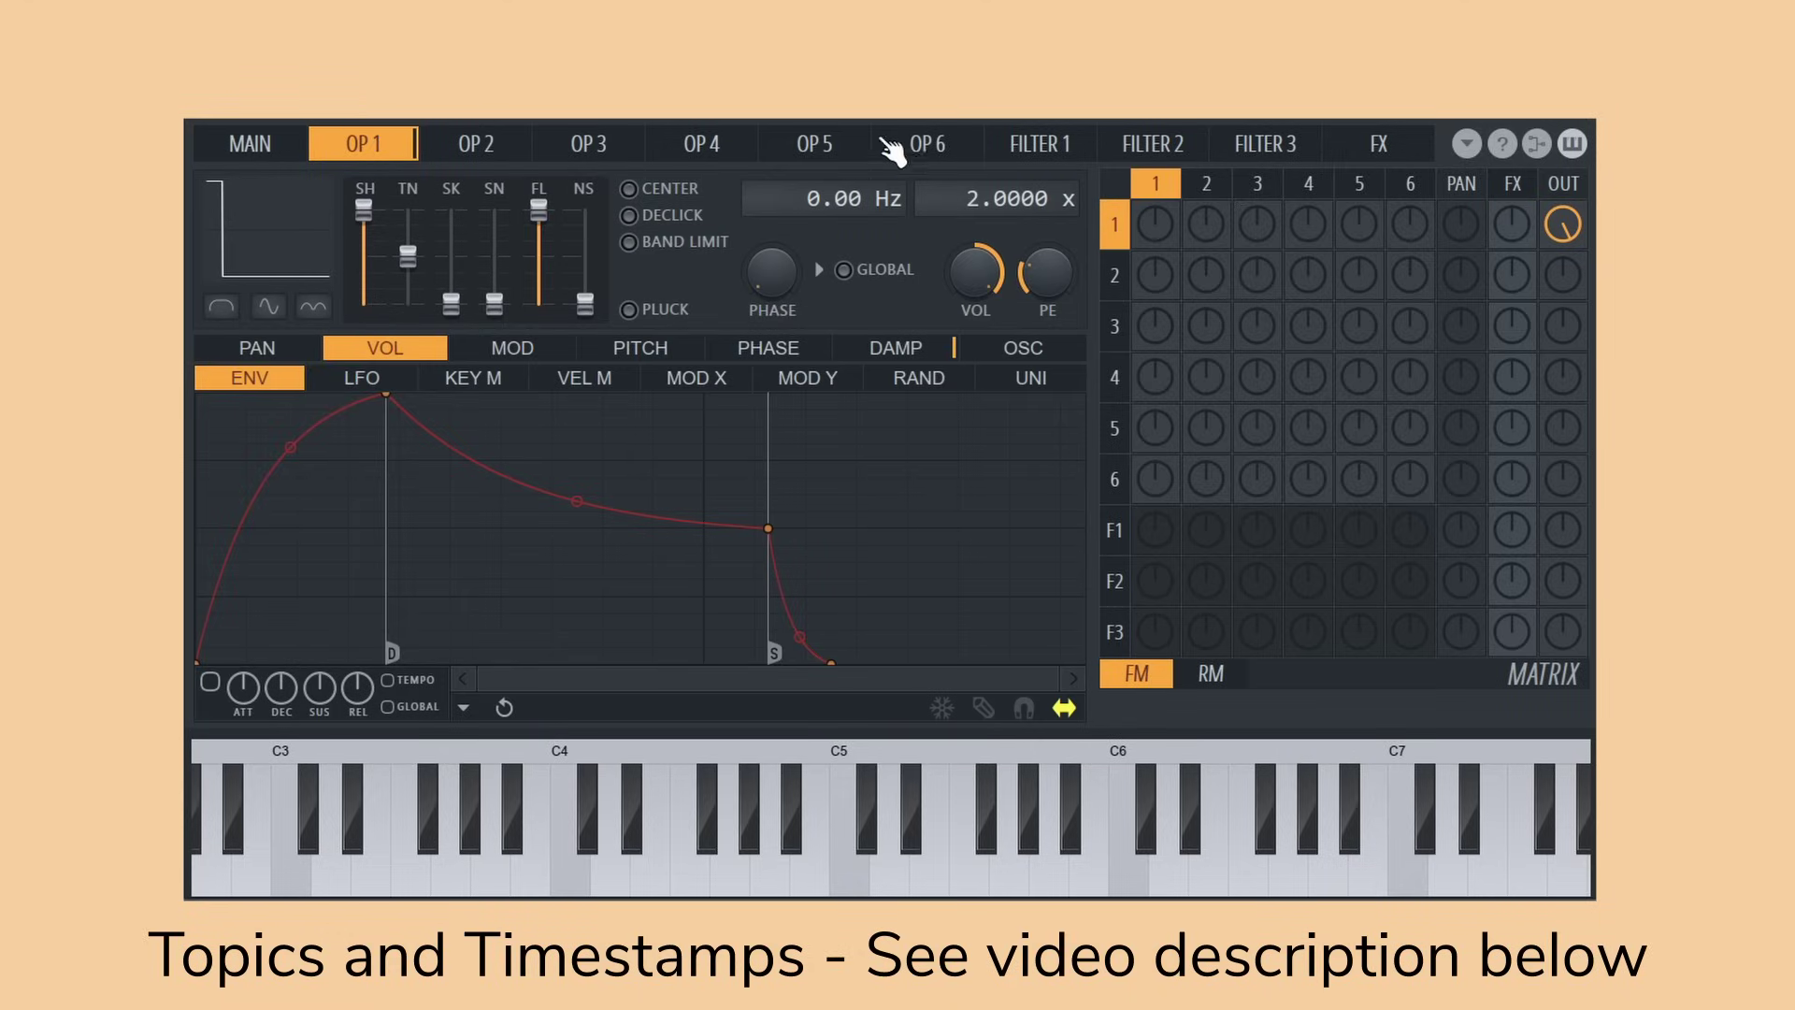
click(1046, 148)
click(1371, 157)
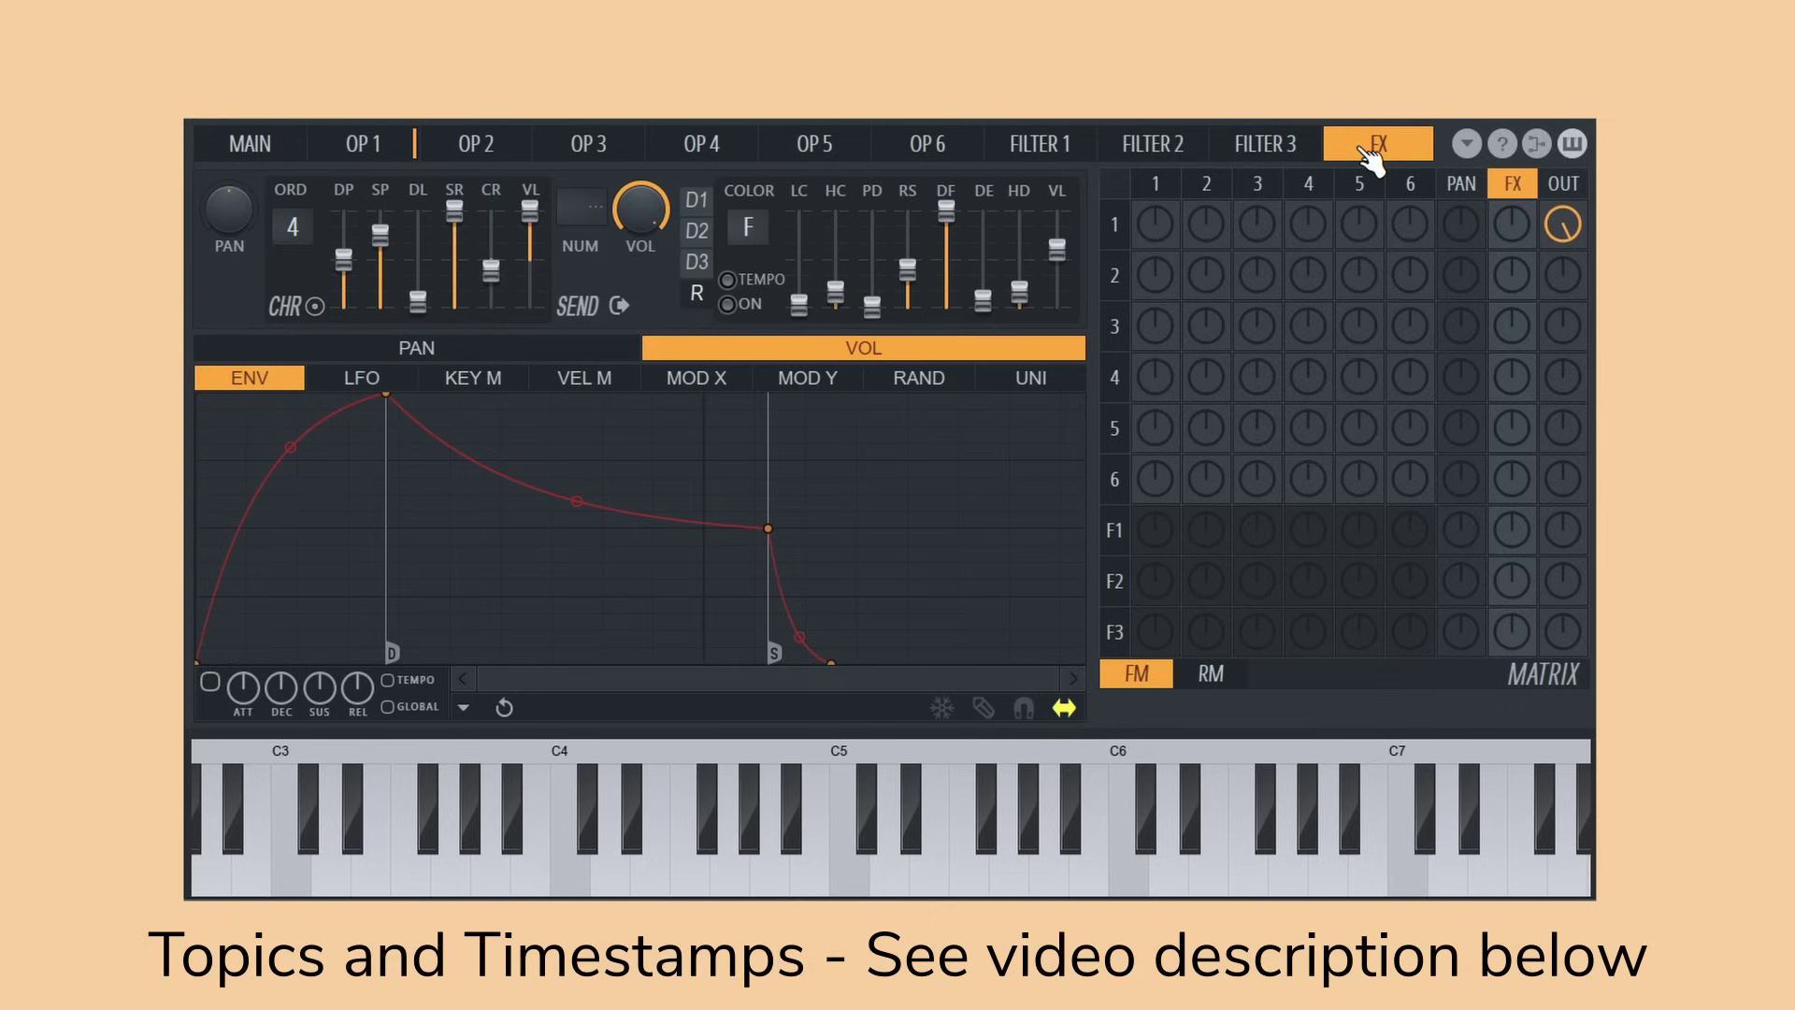
drag(1512, 325, 1512, 299)
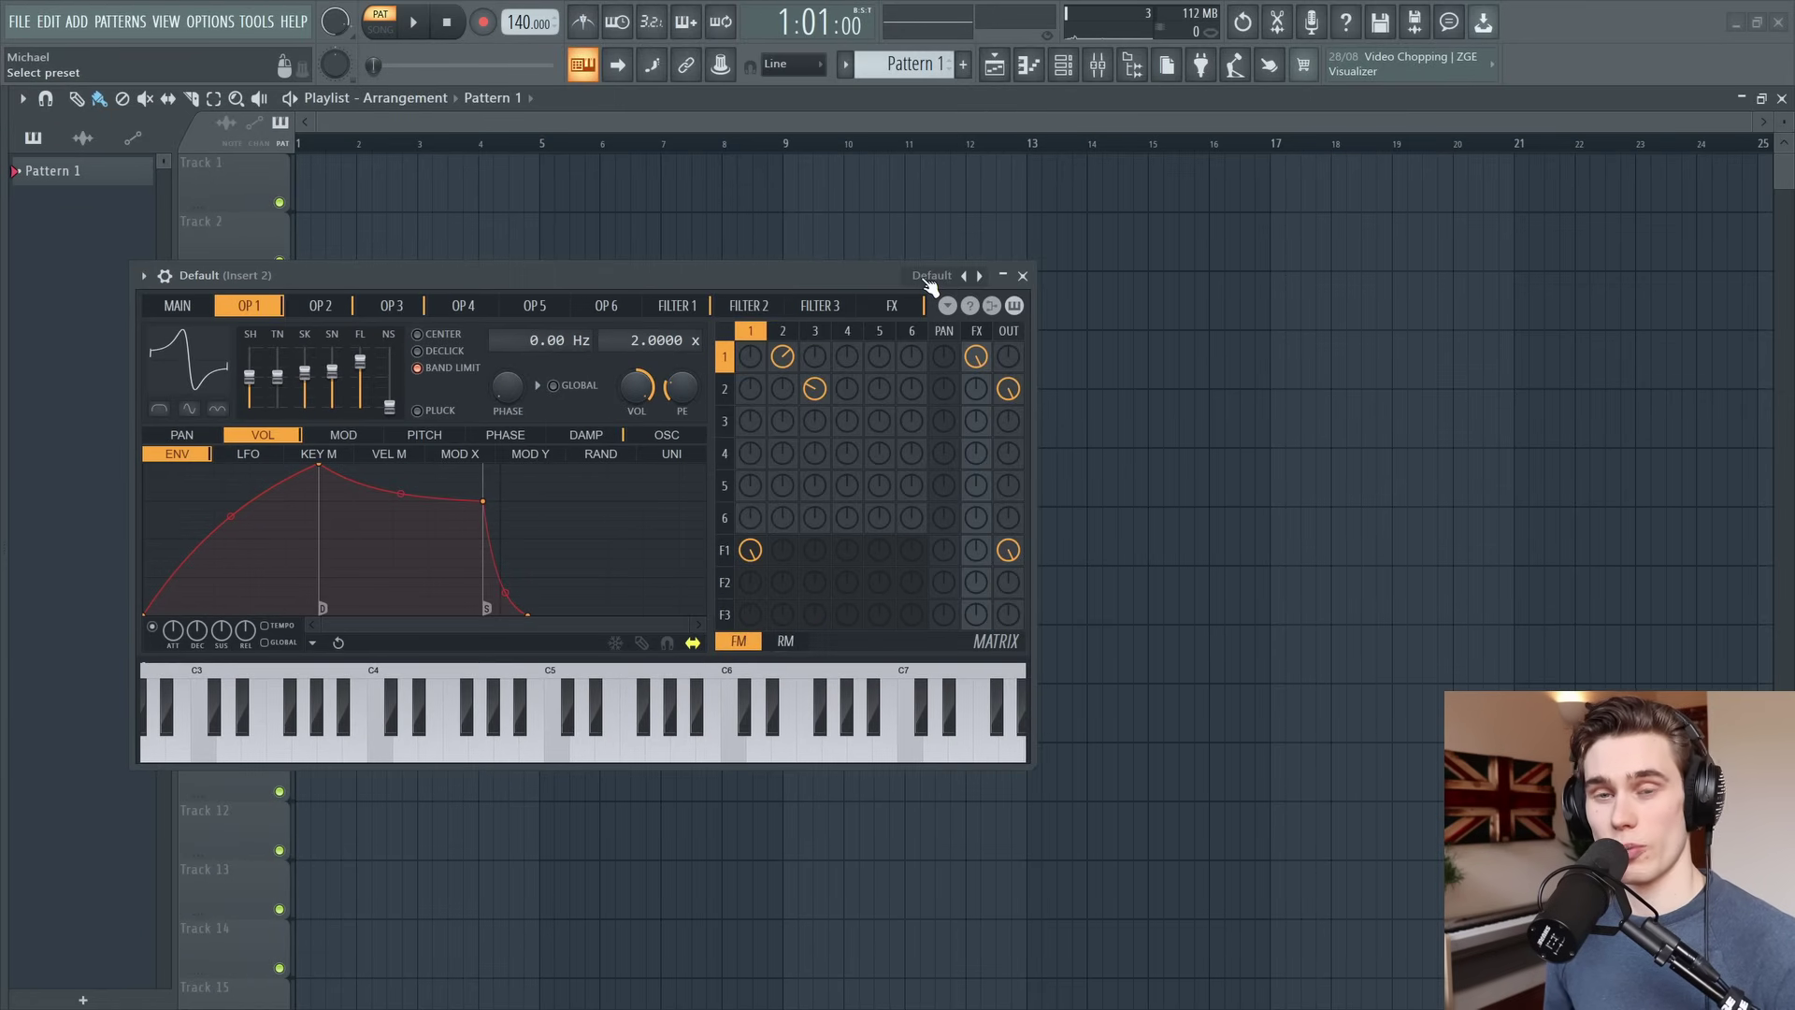
- Load the Default preset in the synth and show its main settings
click(931, 280)
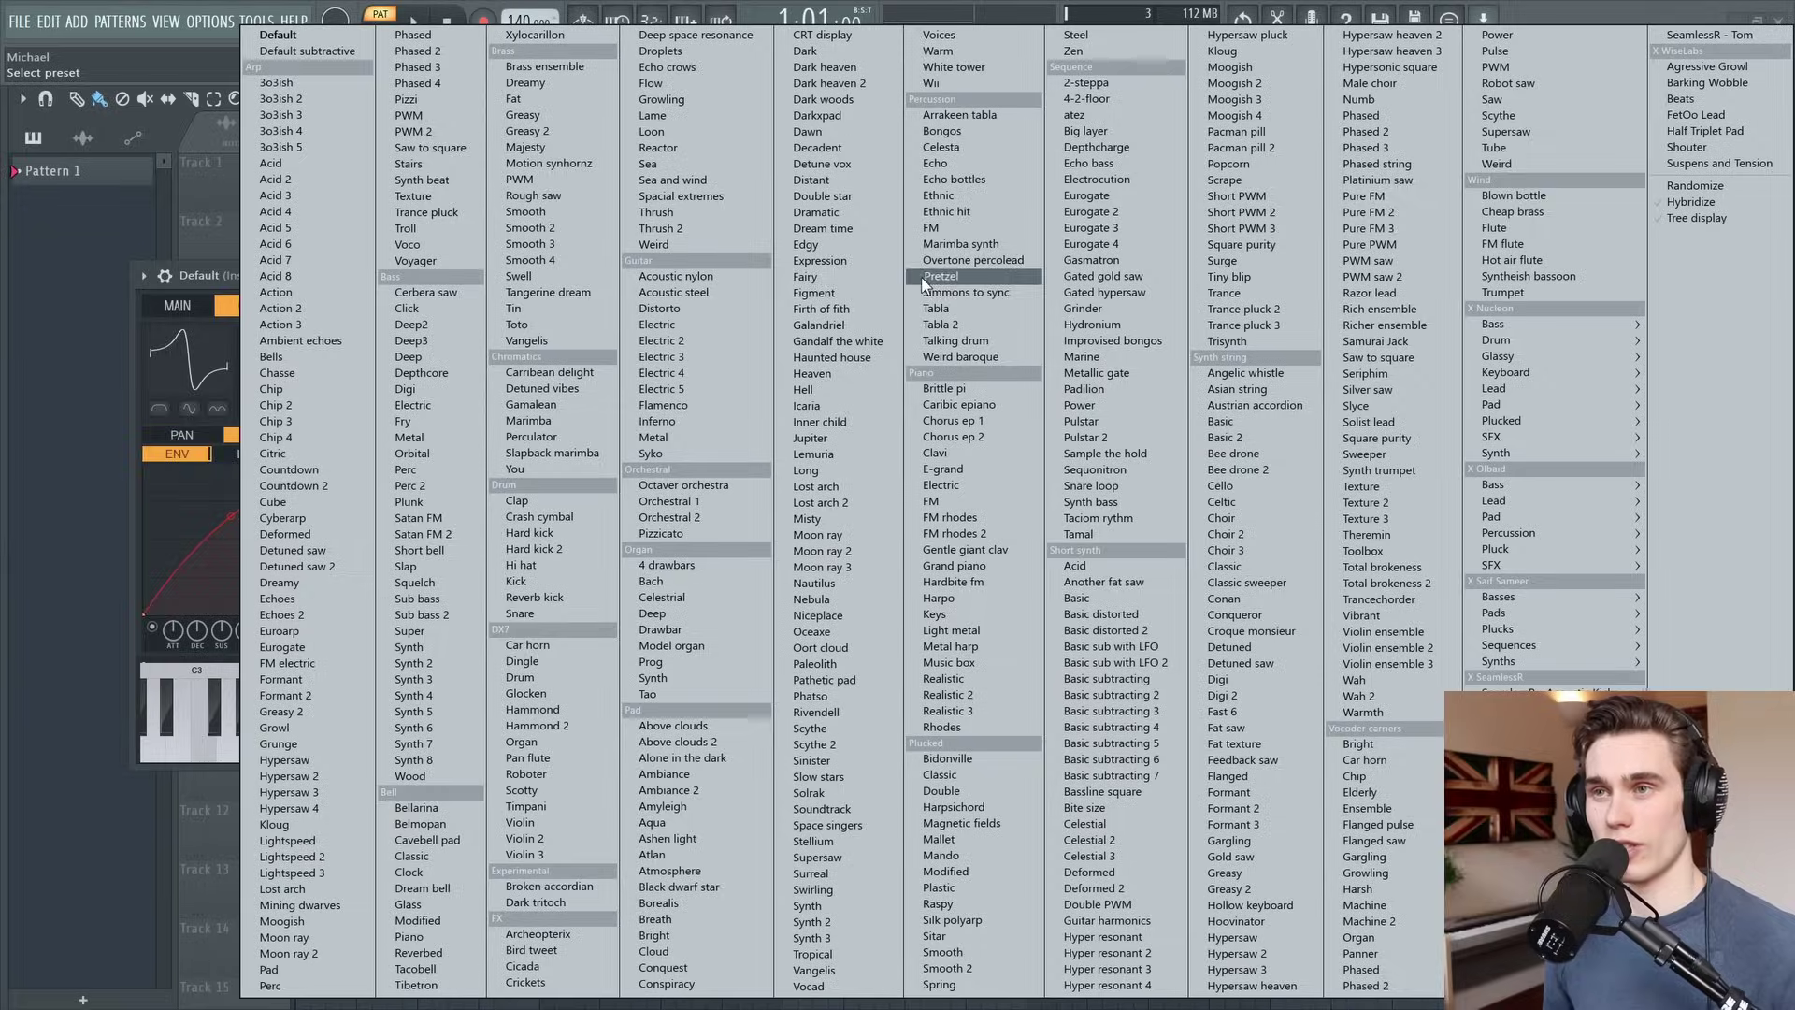
click(292, 37)
click(178, 306)
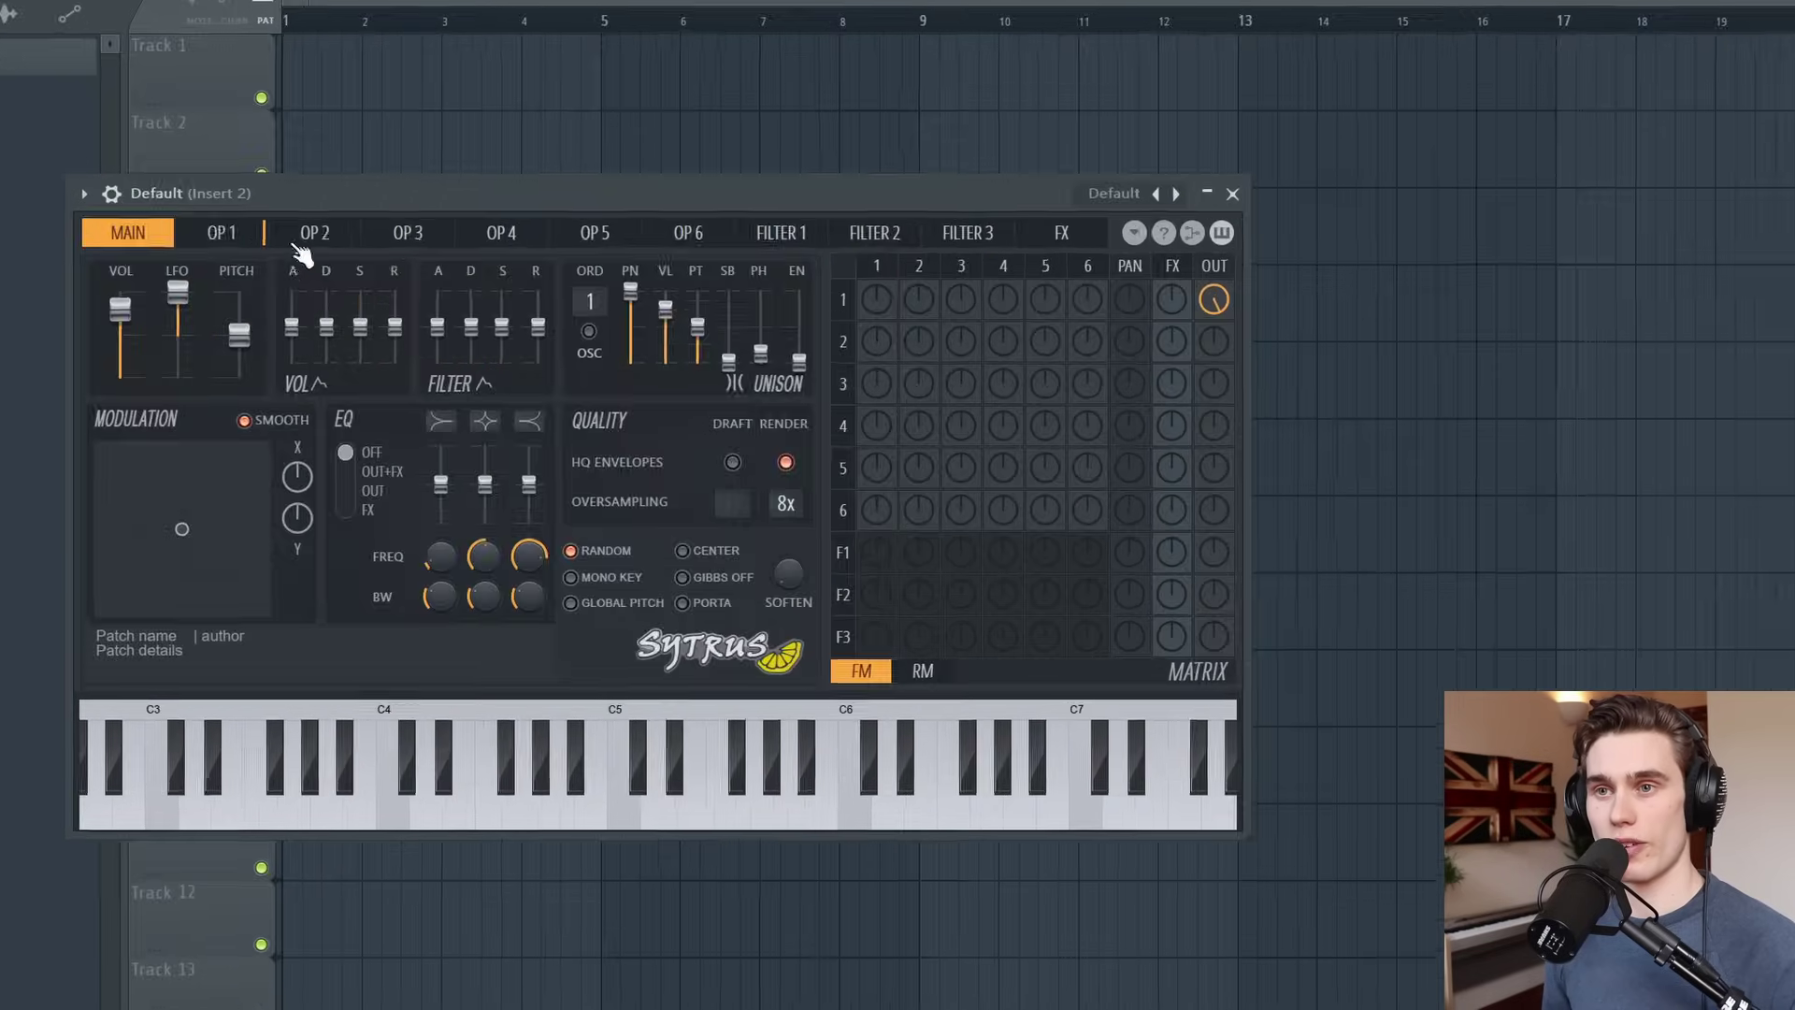
- Examine the general synth settings and the settings of operators 1 to 6, finishing on operator 1
click(320, 306)
click(392, 306)
click(514, 309)
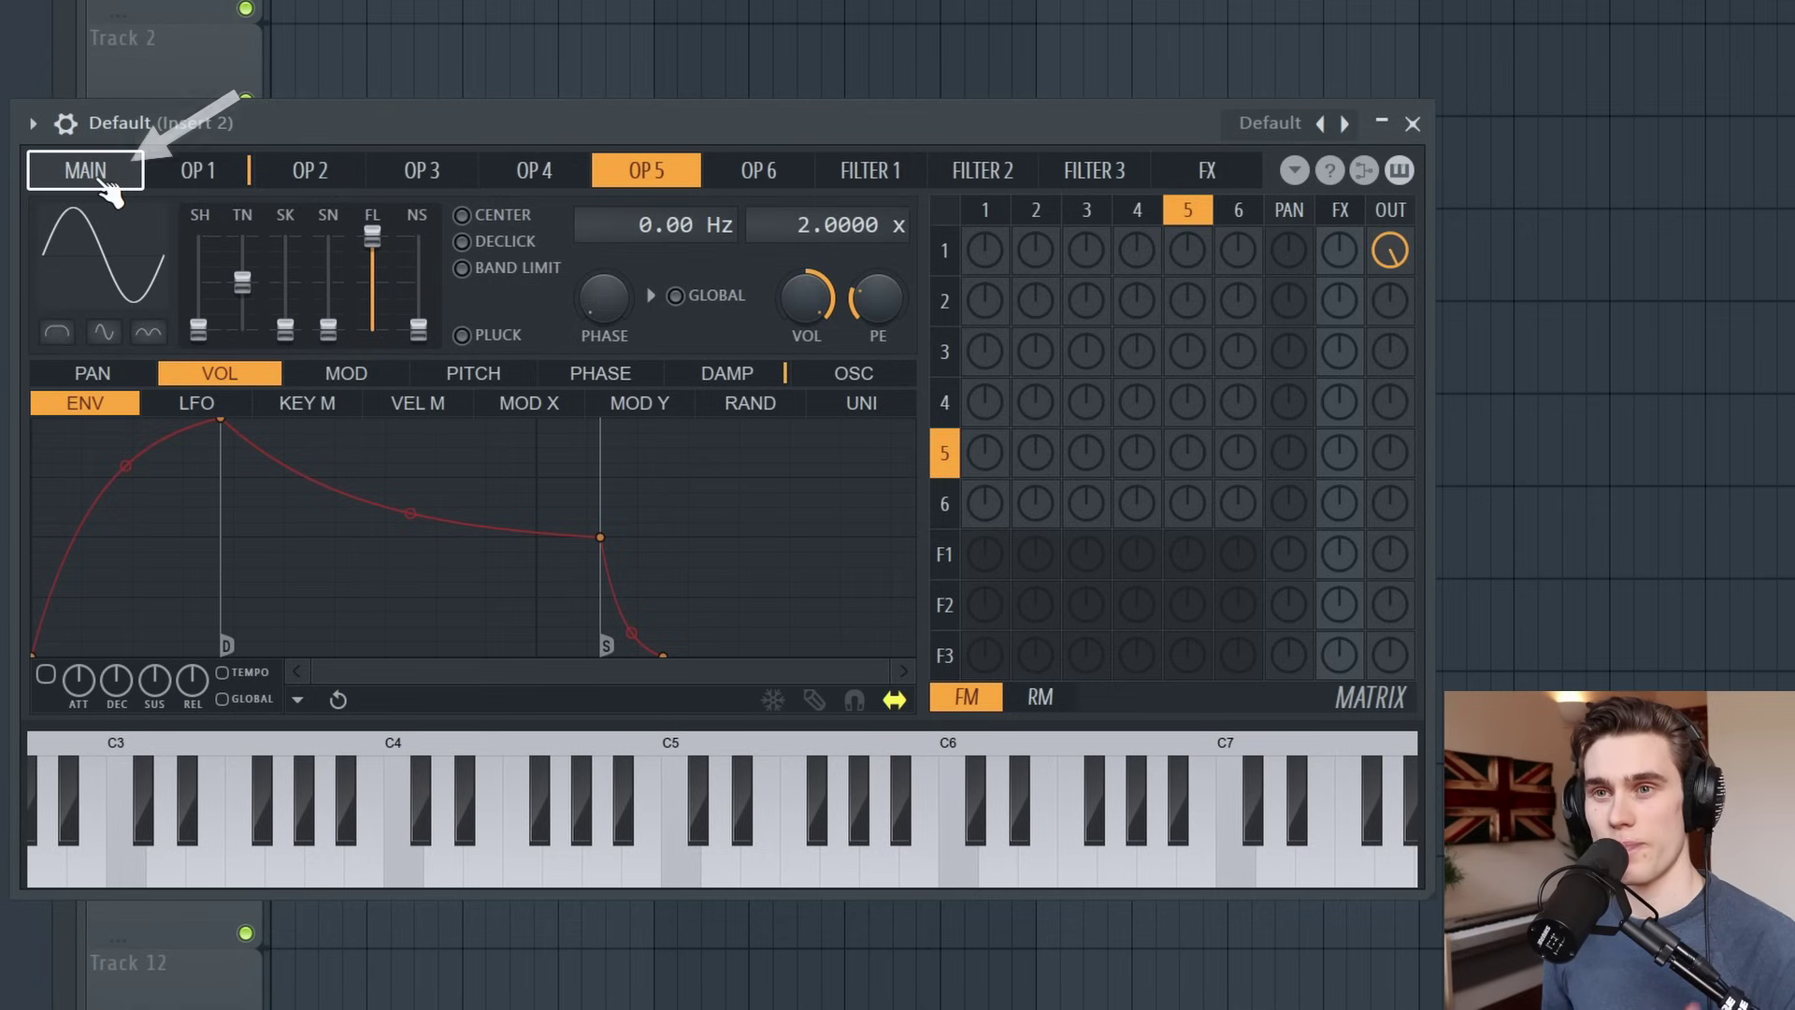
click(106, 183)
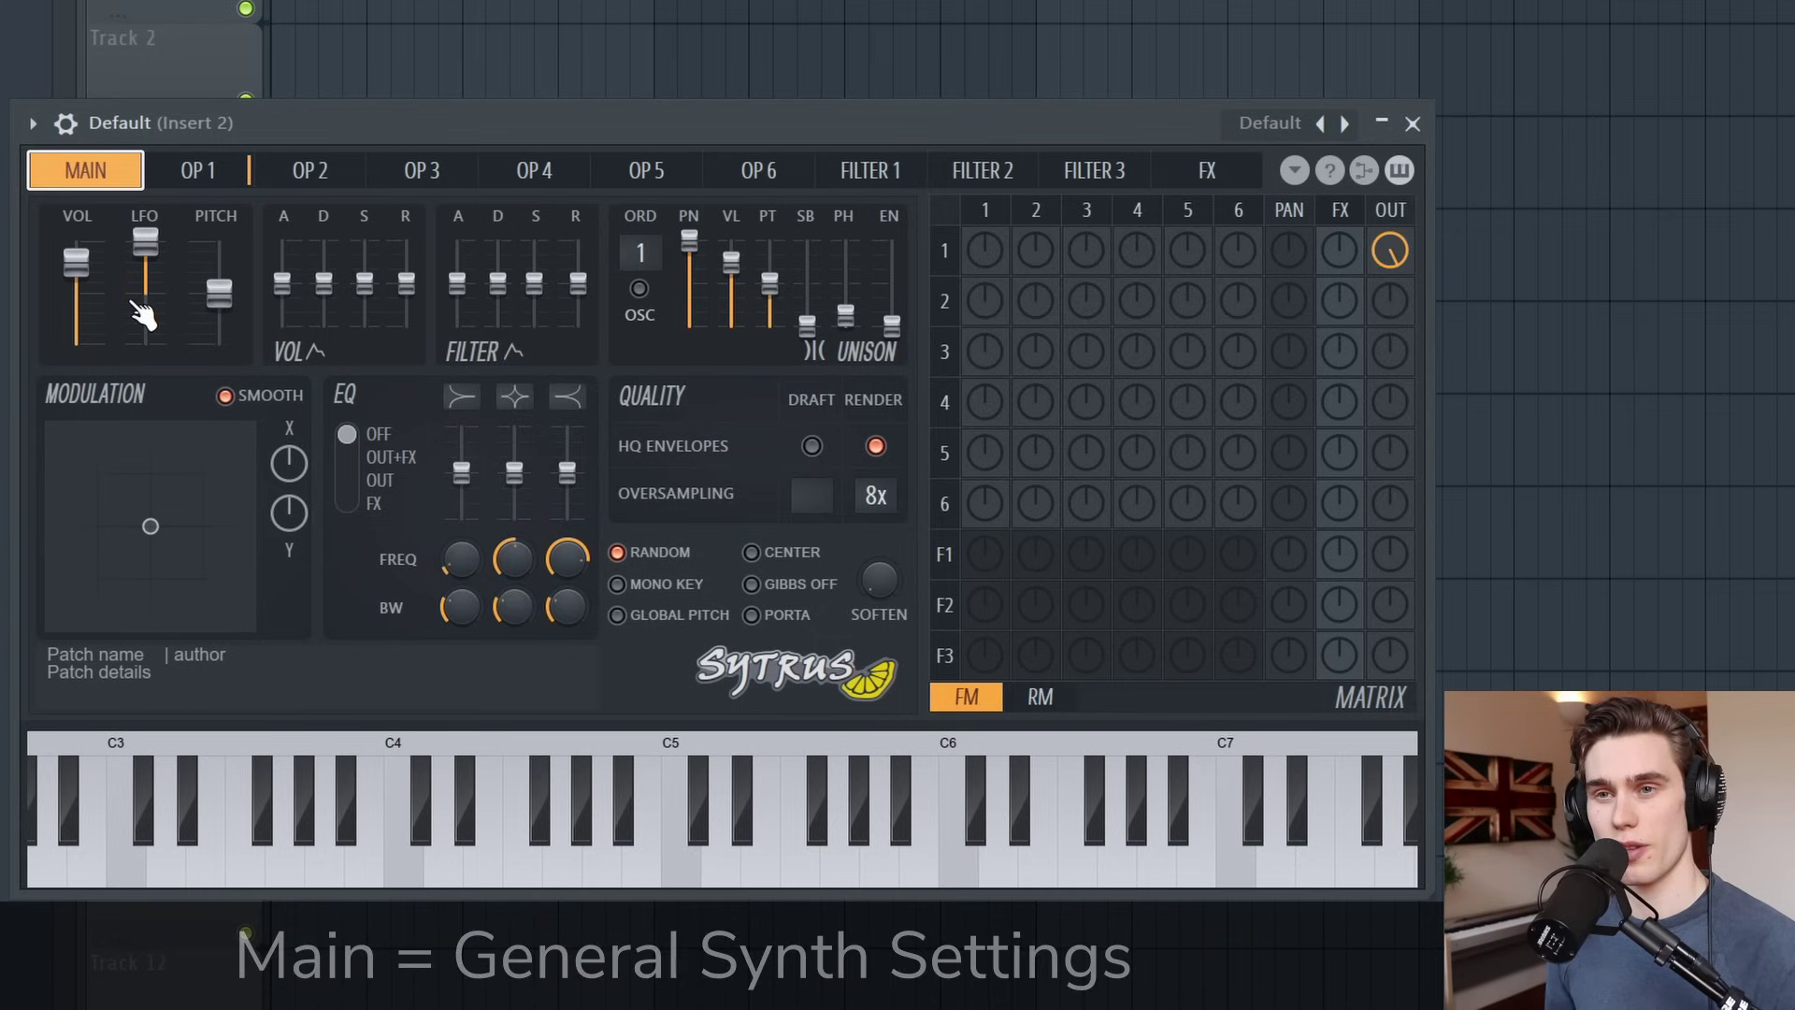
click(198, 172)
click(316, 178)
click(411, 178)
click(510, 180)
click(646, 179)
click(756, 180)
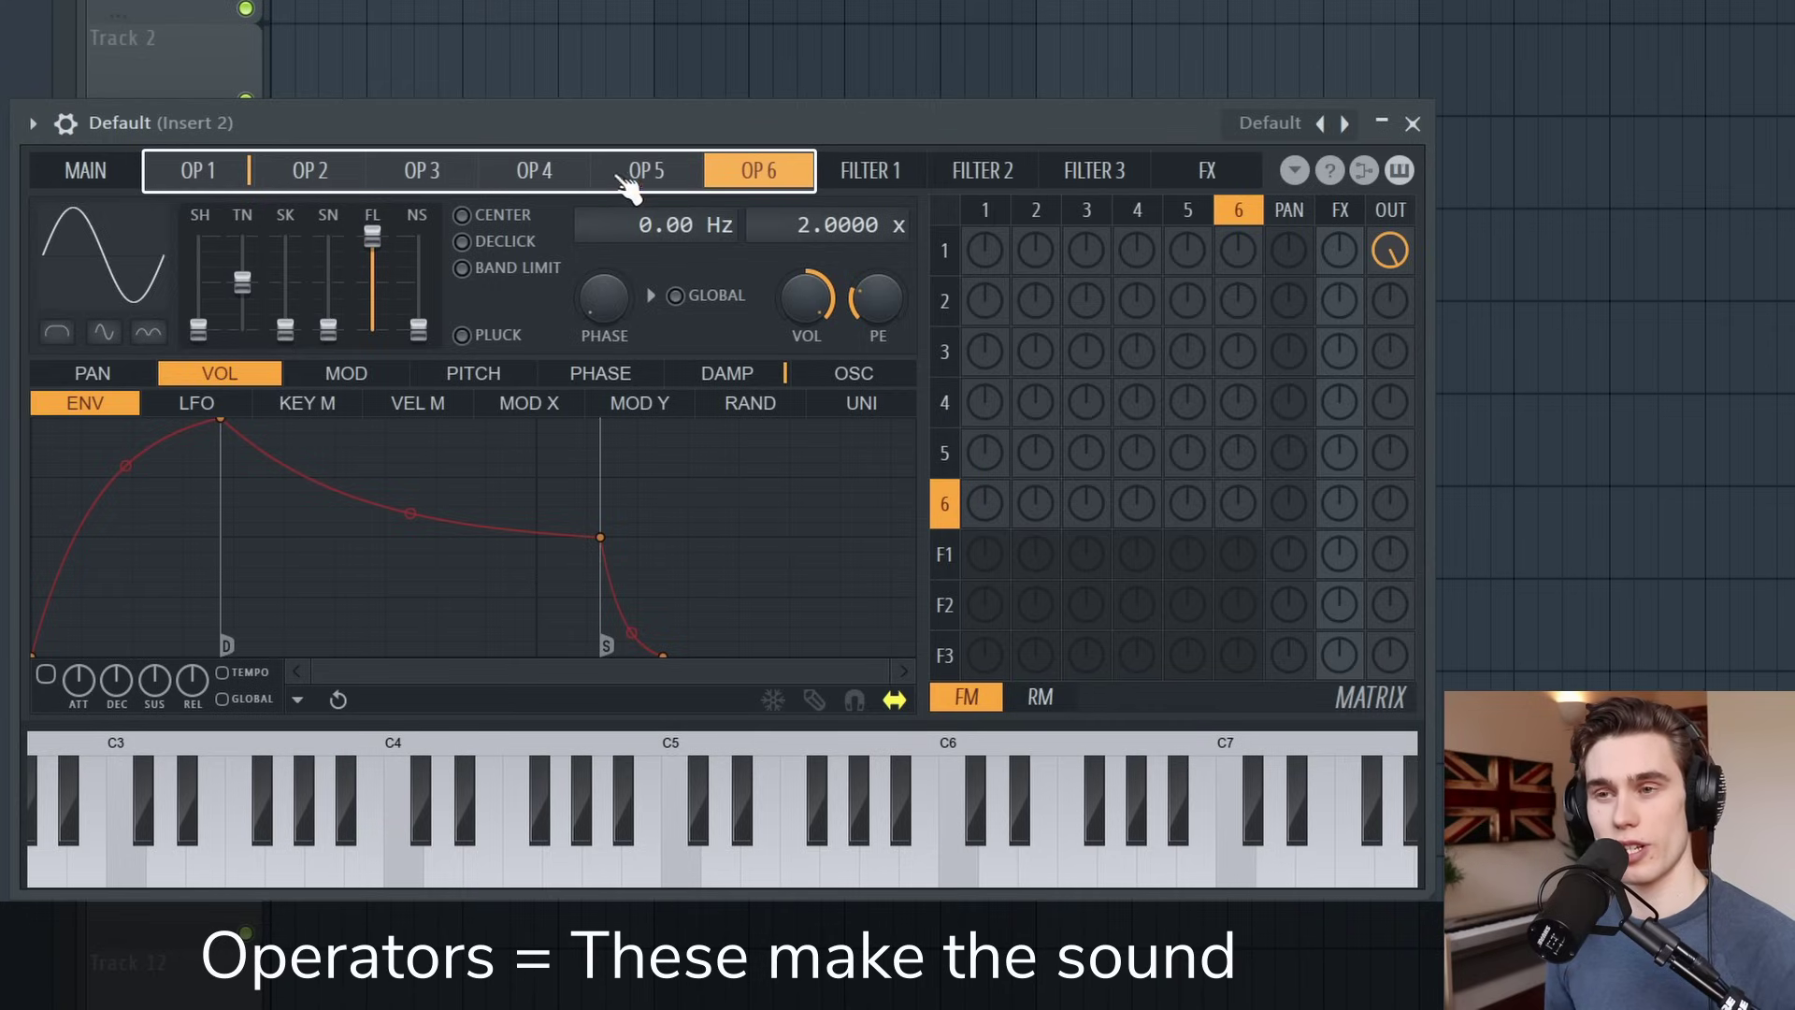
click(225, 182)
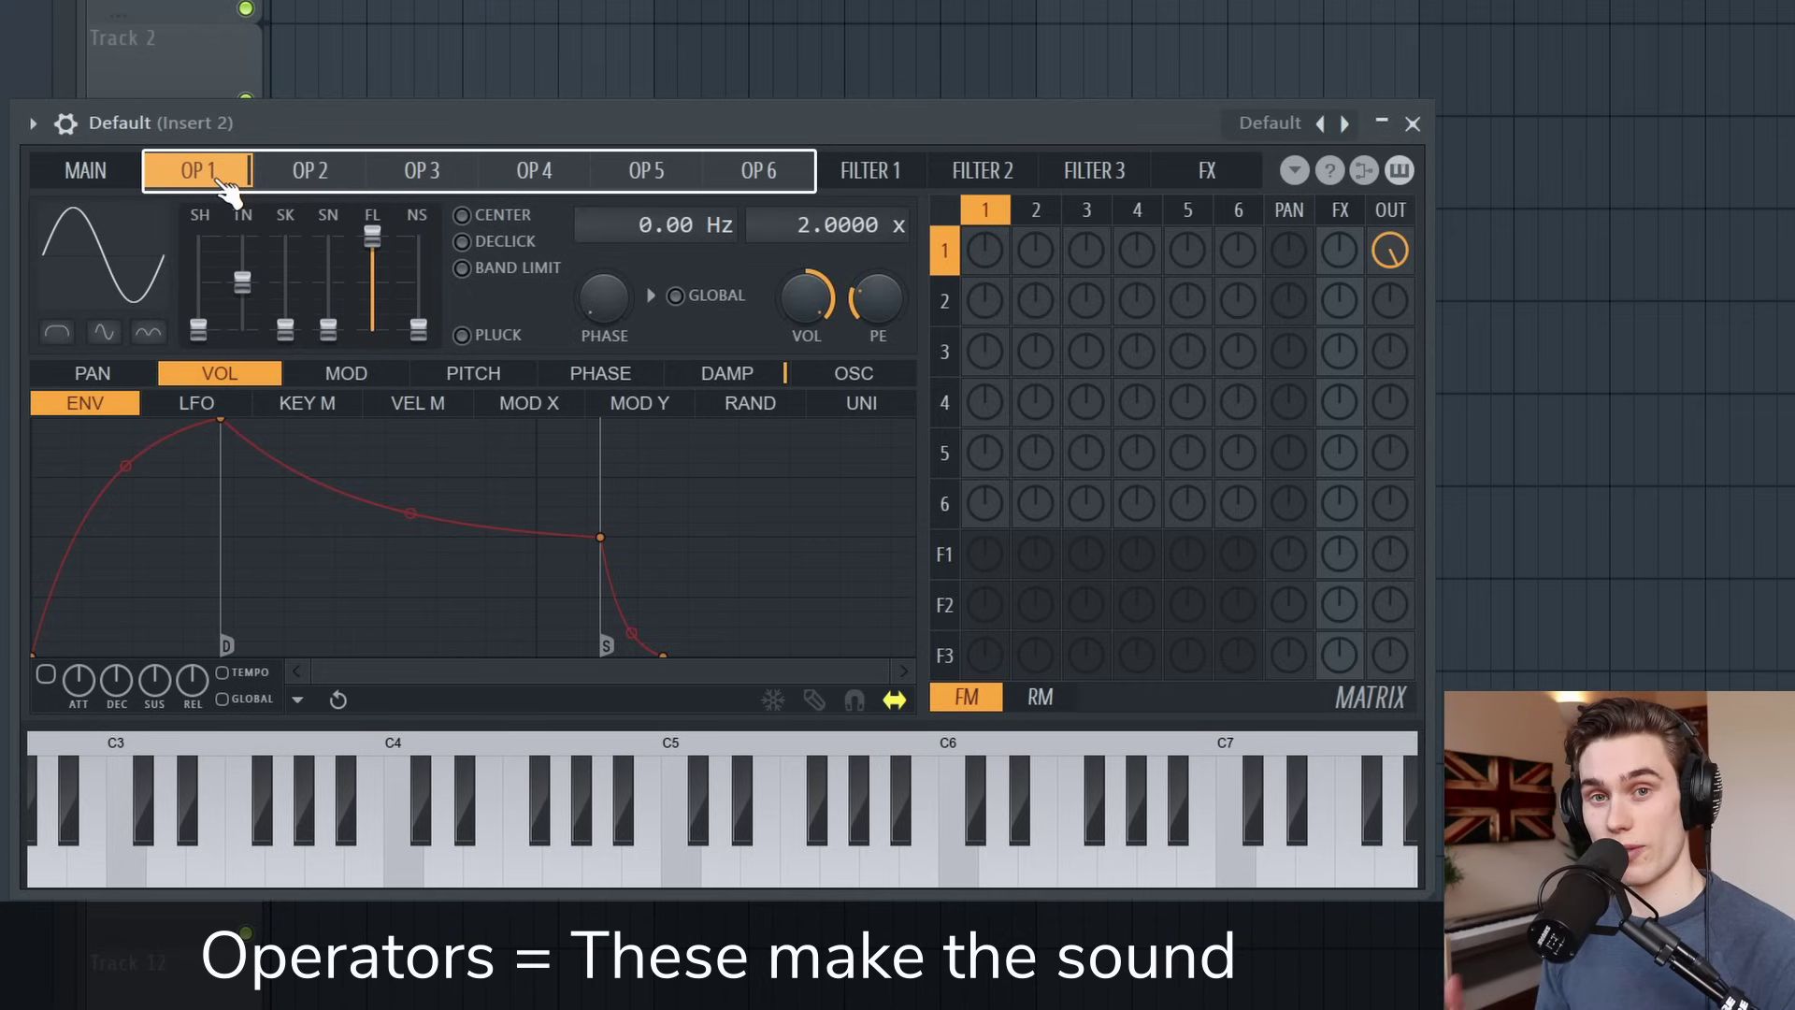
- Examine the settings of filters 1 to 3 and the effects section
click(902, 171)
click(1005, 177)
click(1064, 176)
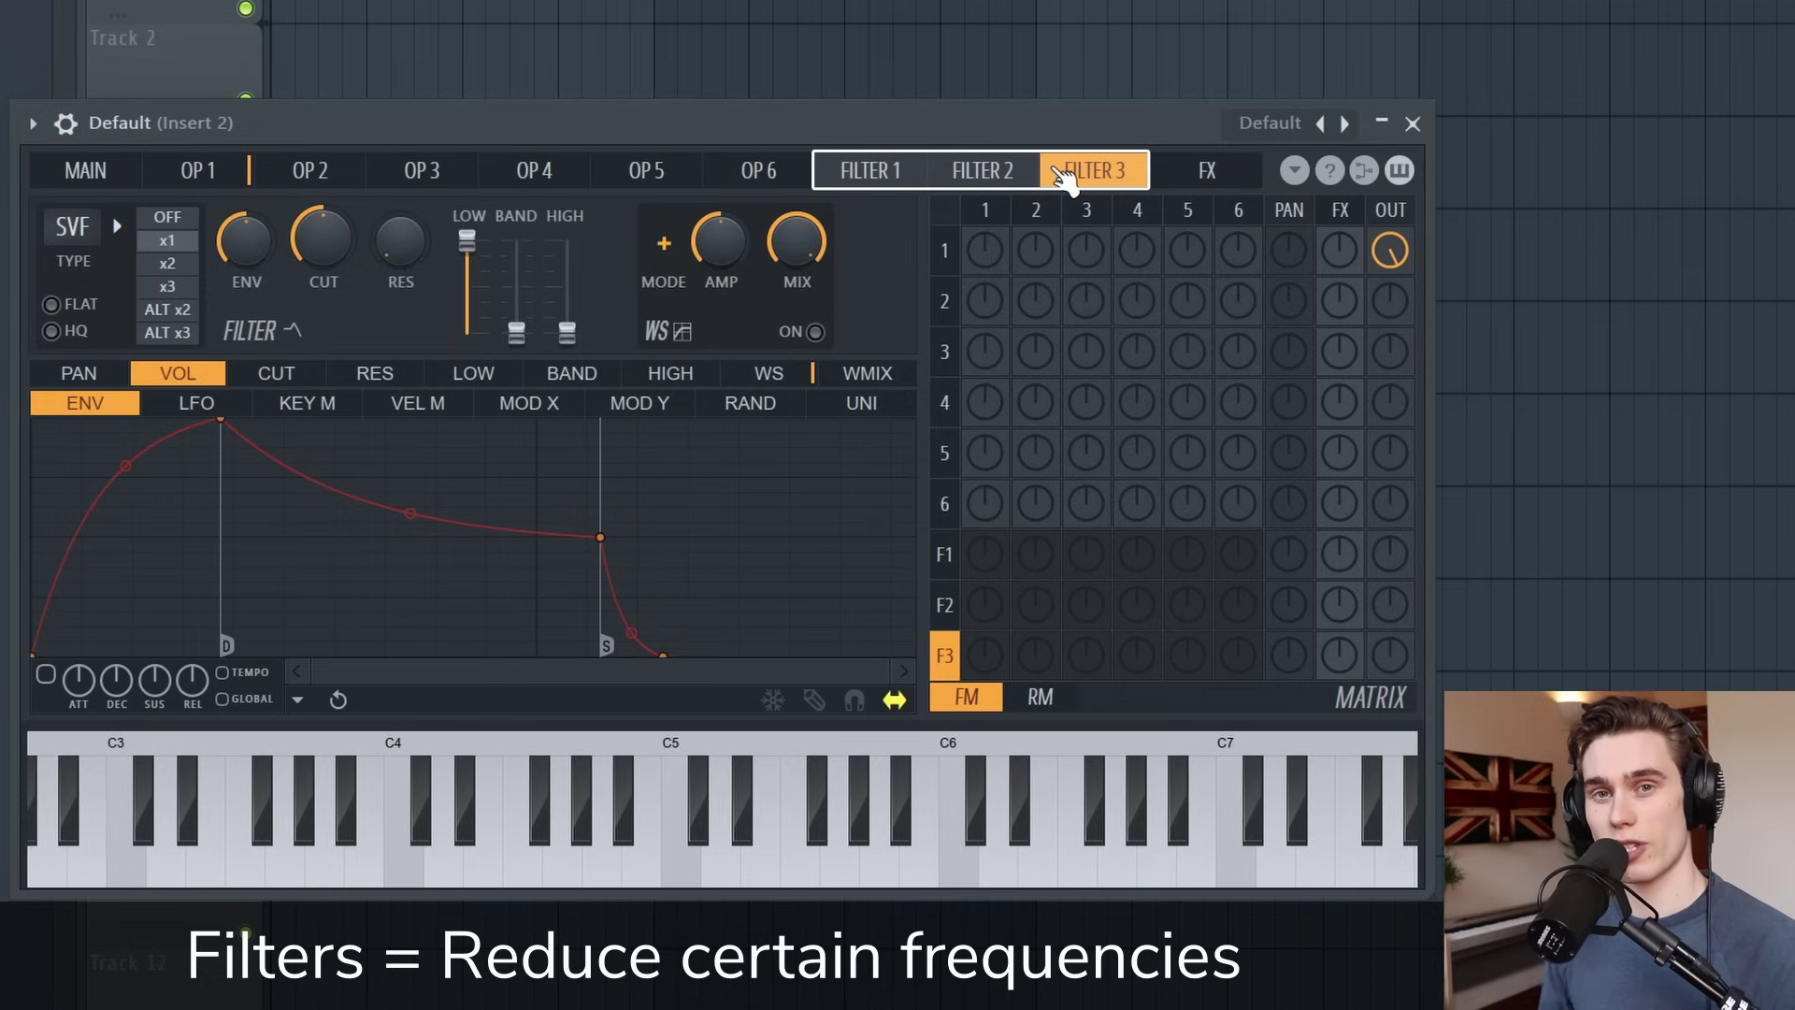
click(1215, 174)
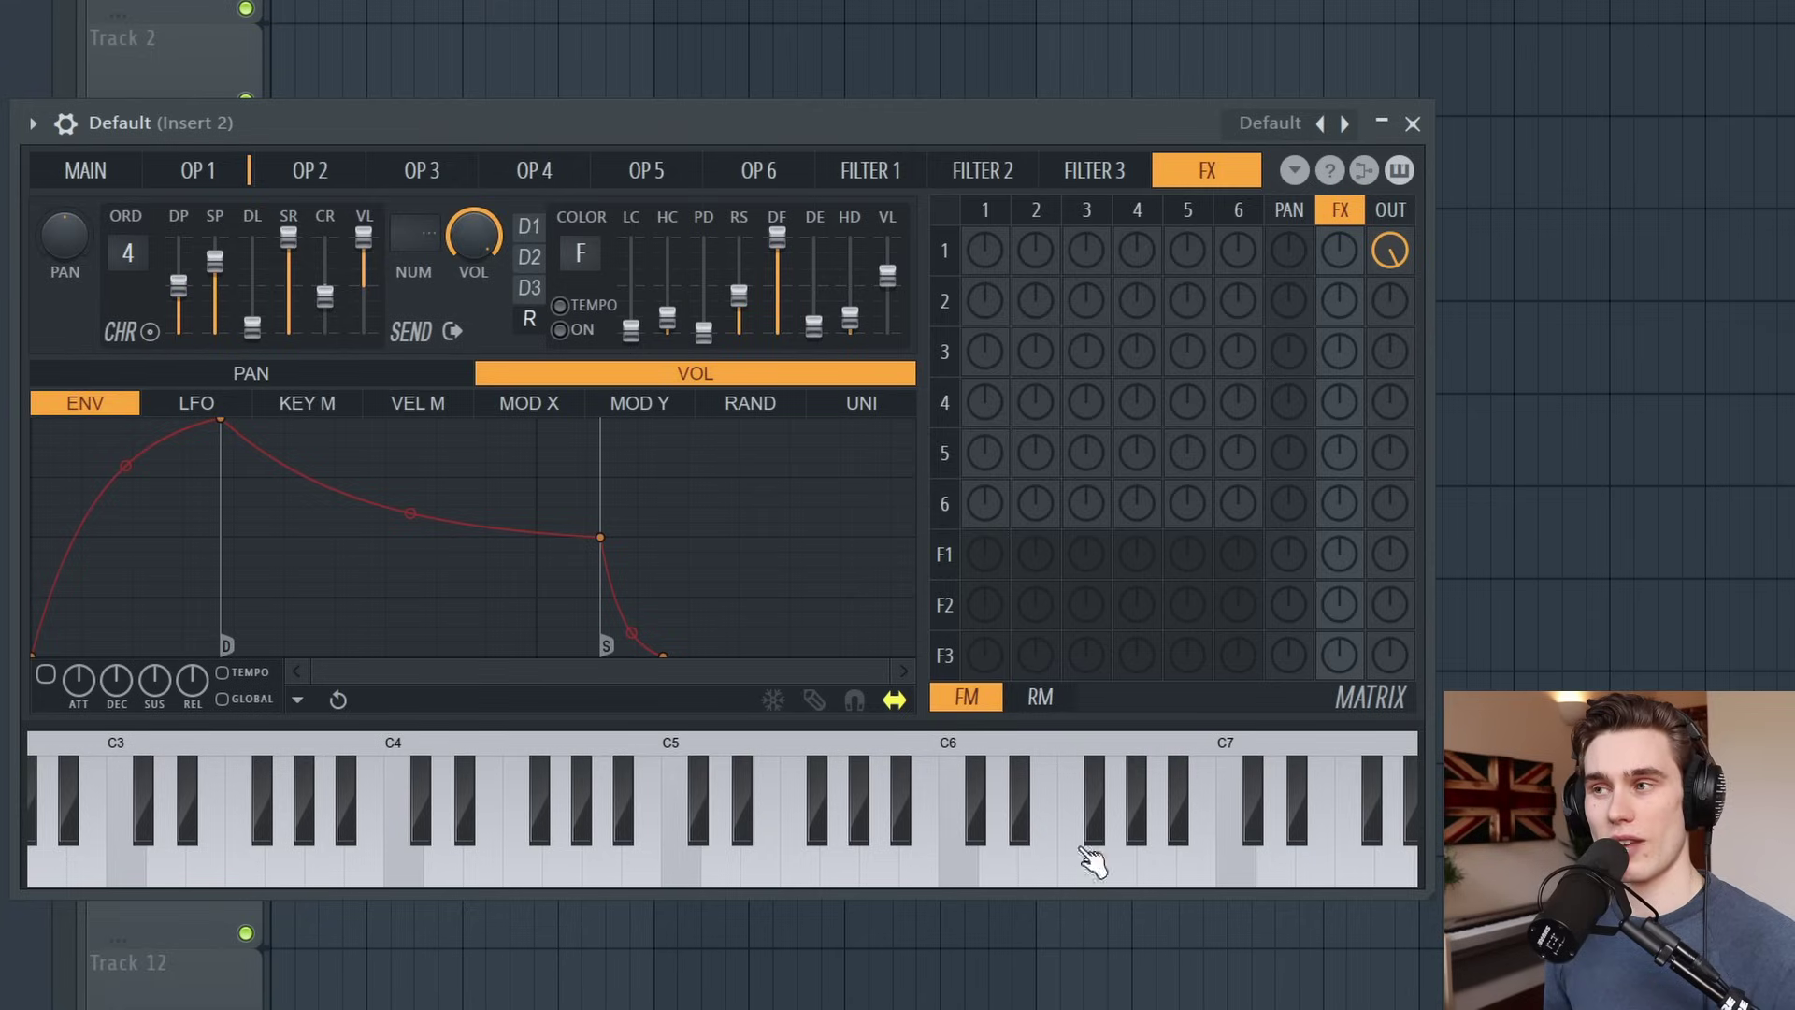
- Hide the on-screen piano keyboard and show it again
click(1403, 173)
click(1403, 173)
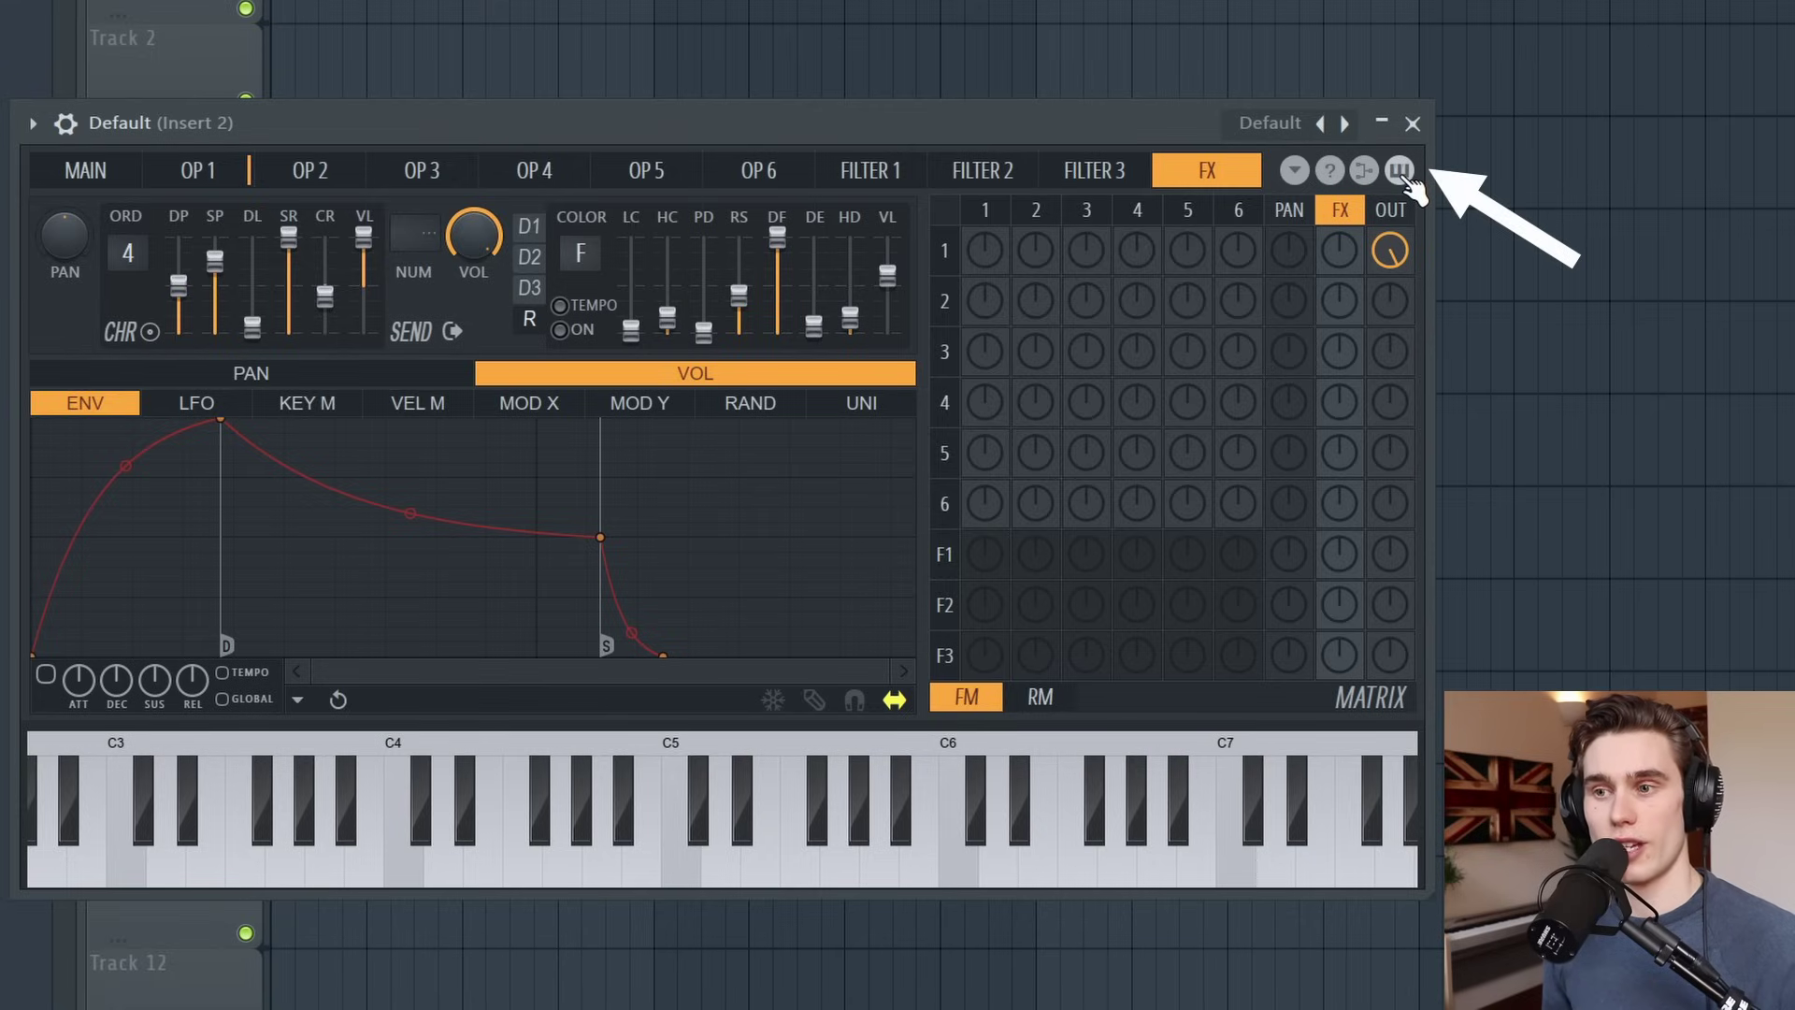
click(1400, 172)
click(1400, 171)
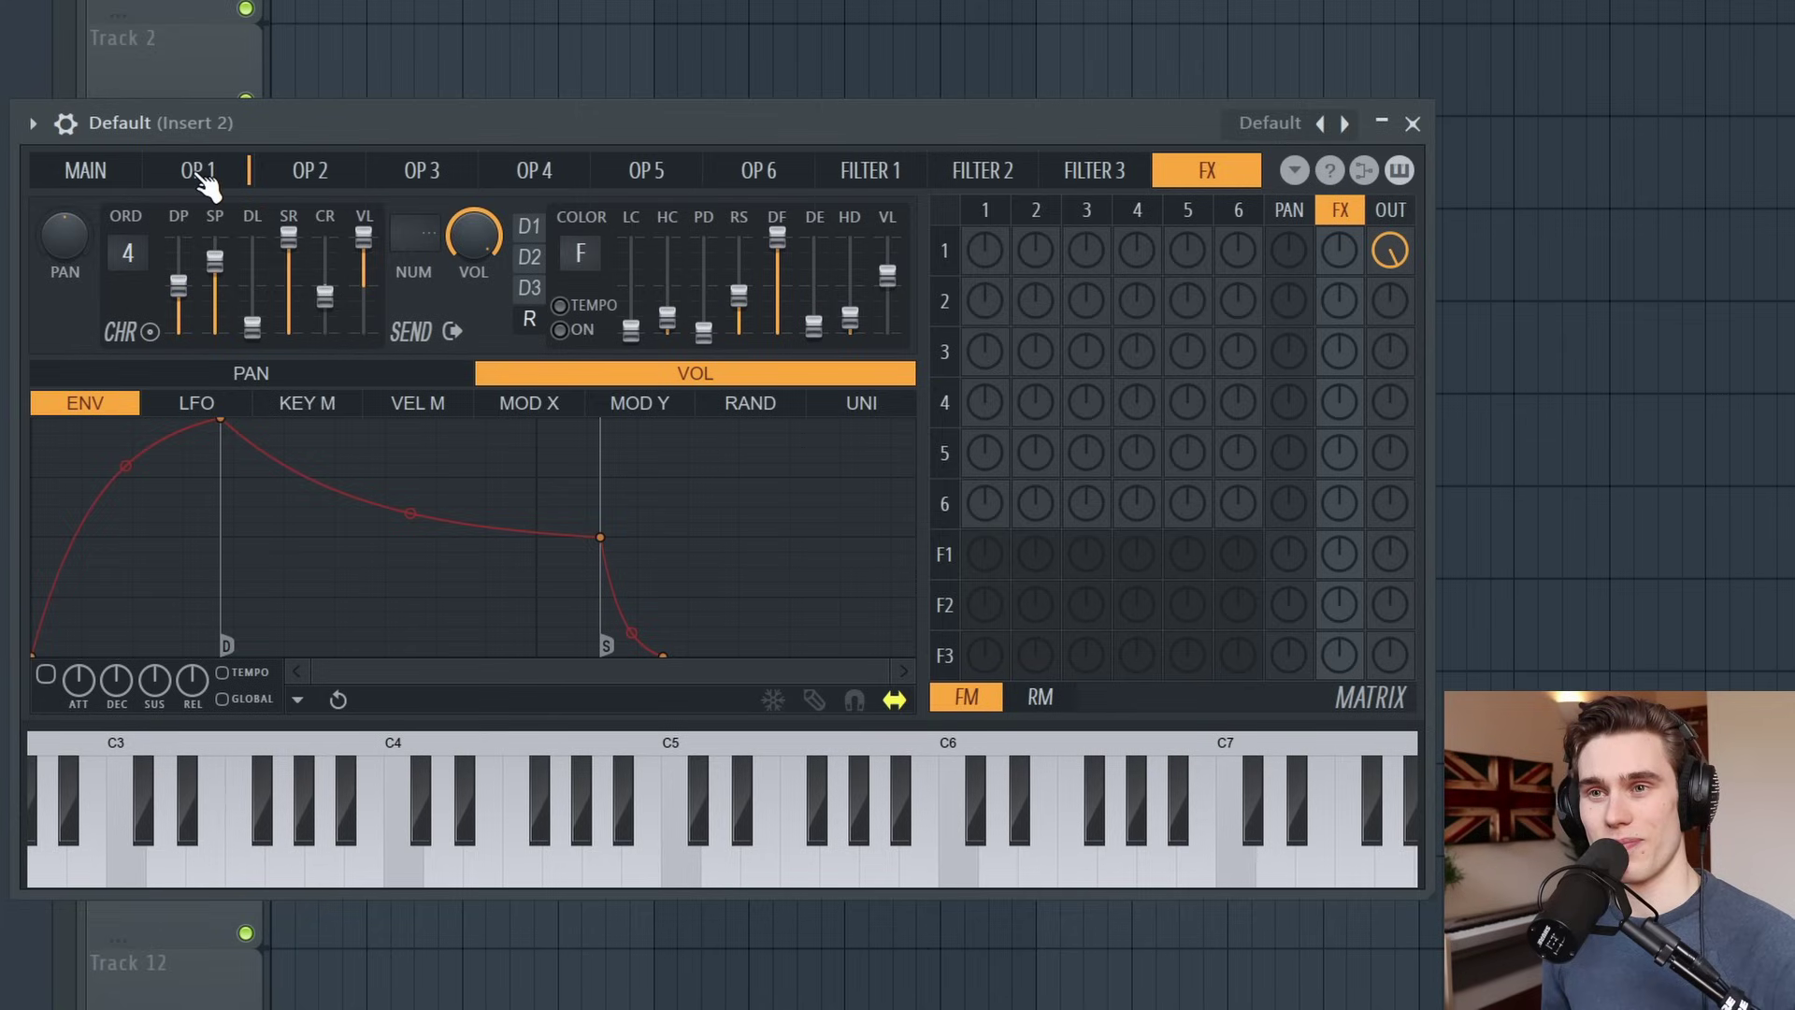
- Play a test note and raise operator 1's SH control until its sine becomes a square wave
click(198, 172)
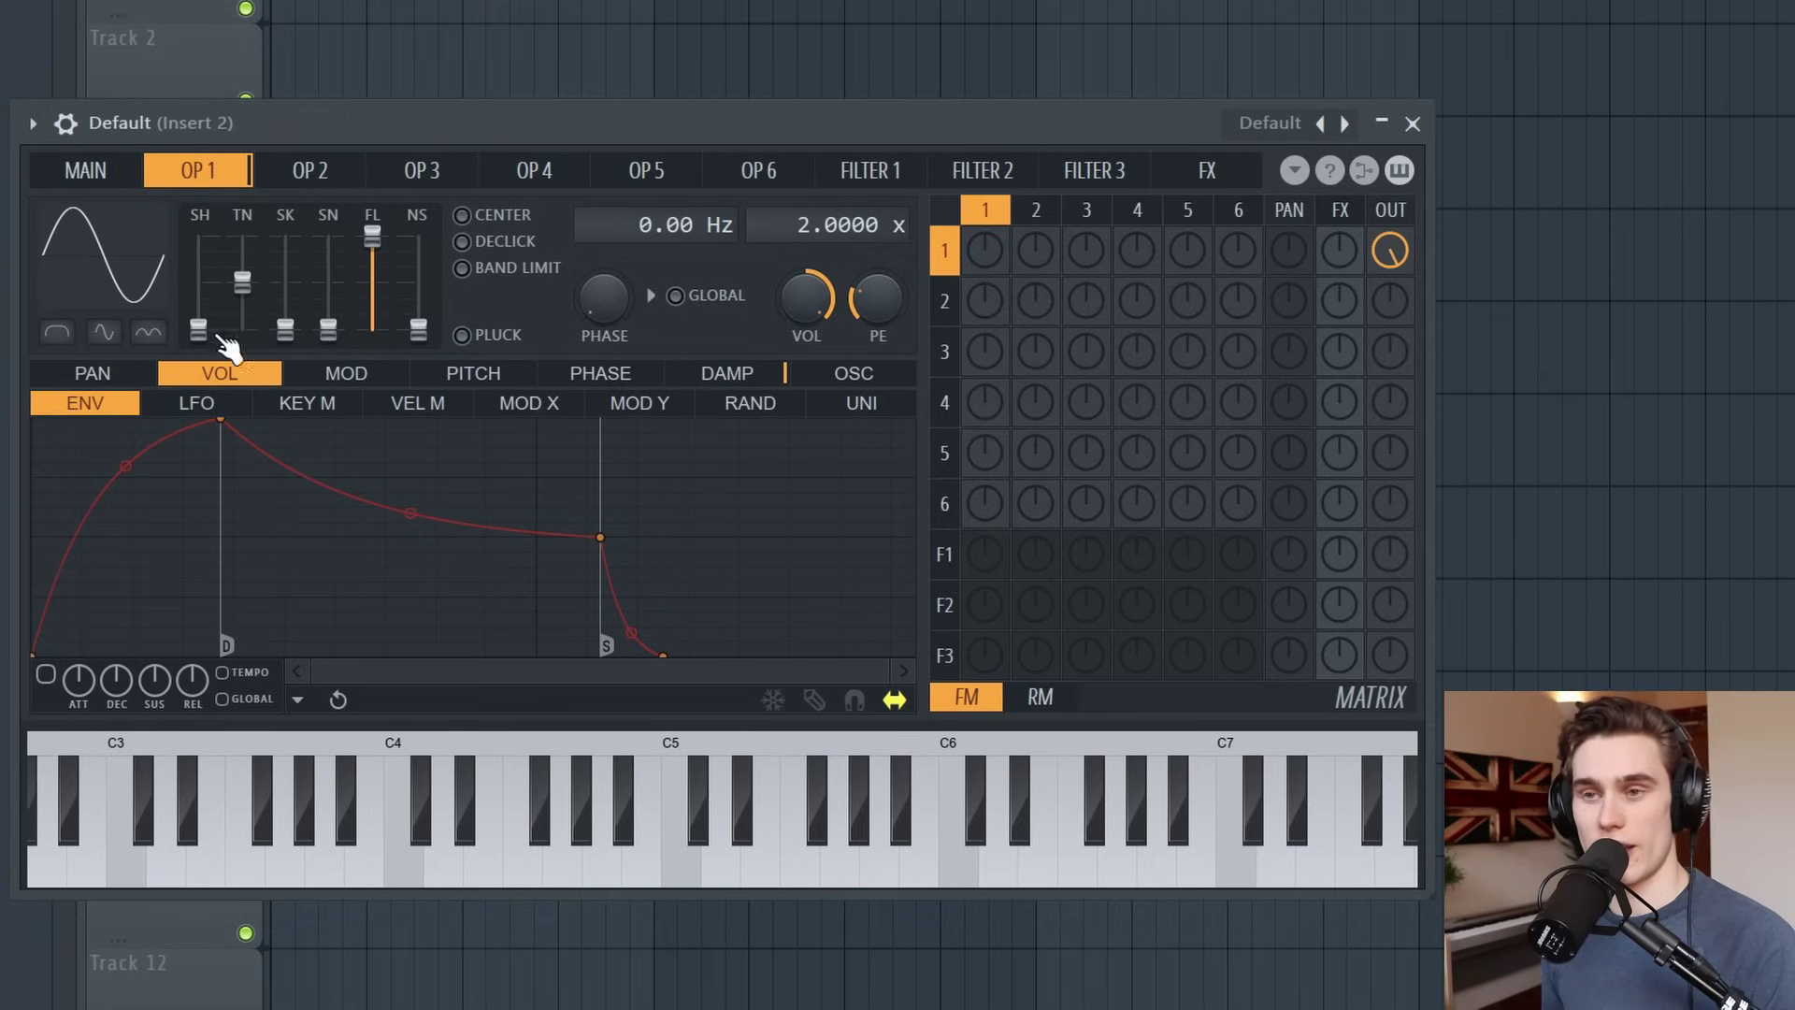
key(j)
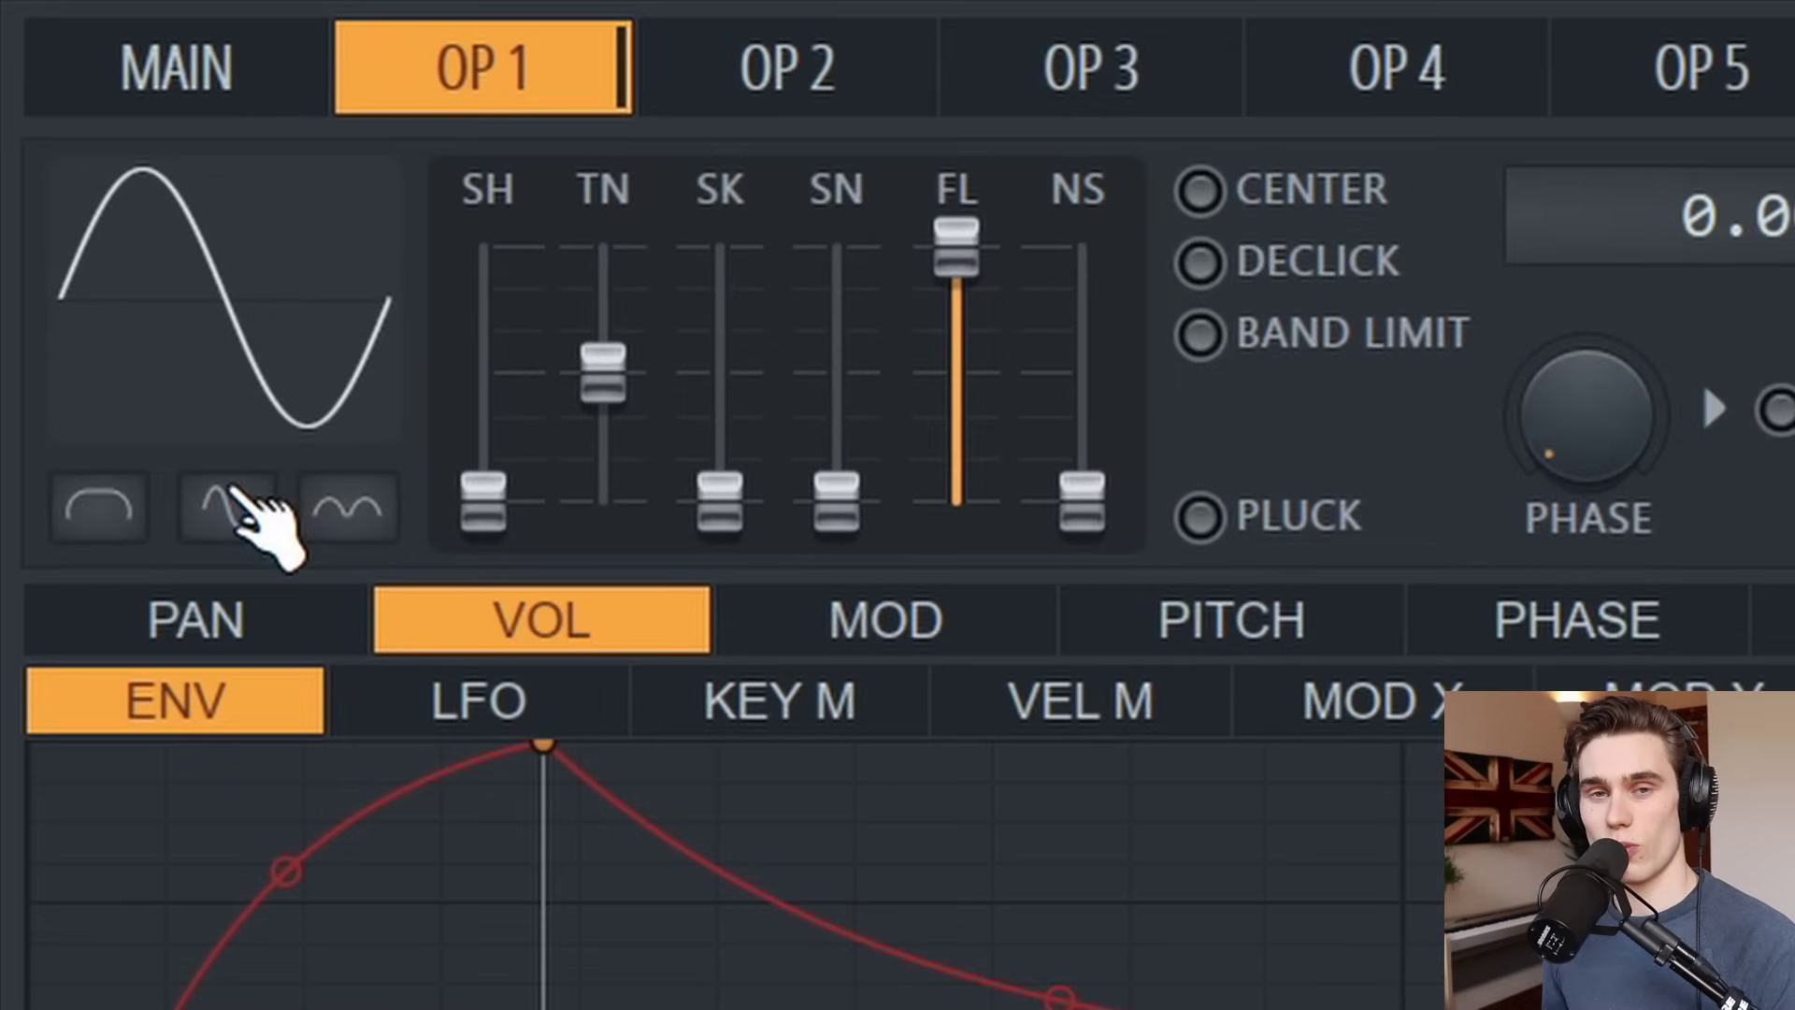
drag(443, 482, 484, 308)
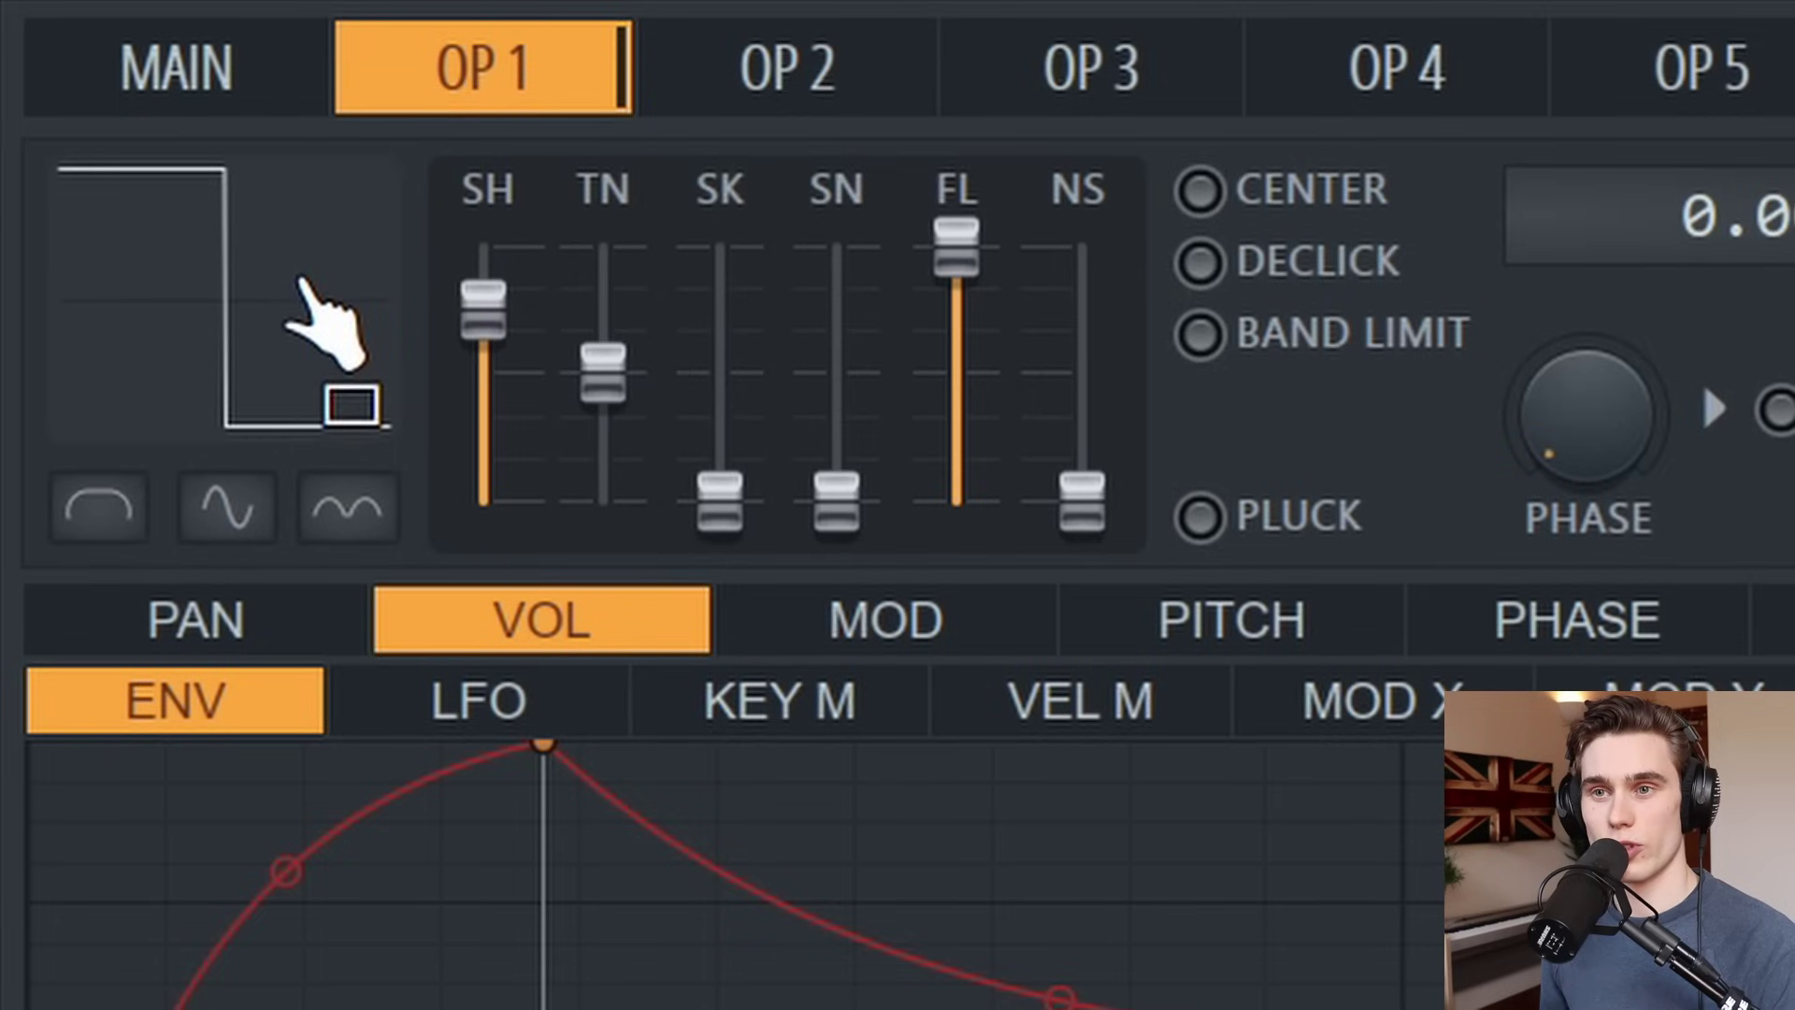
- Set operator 1's waveform to the Saw preset shape, keeping its SH control at the middle
right_click(300, 280)
click(454, 399)
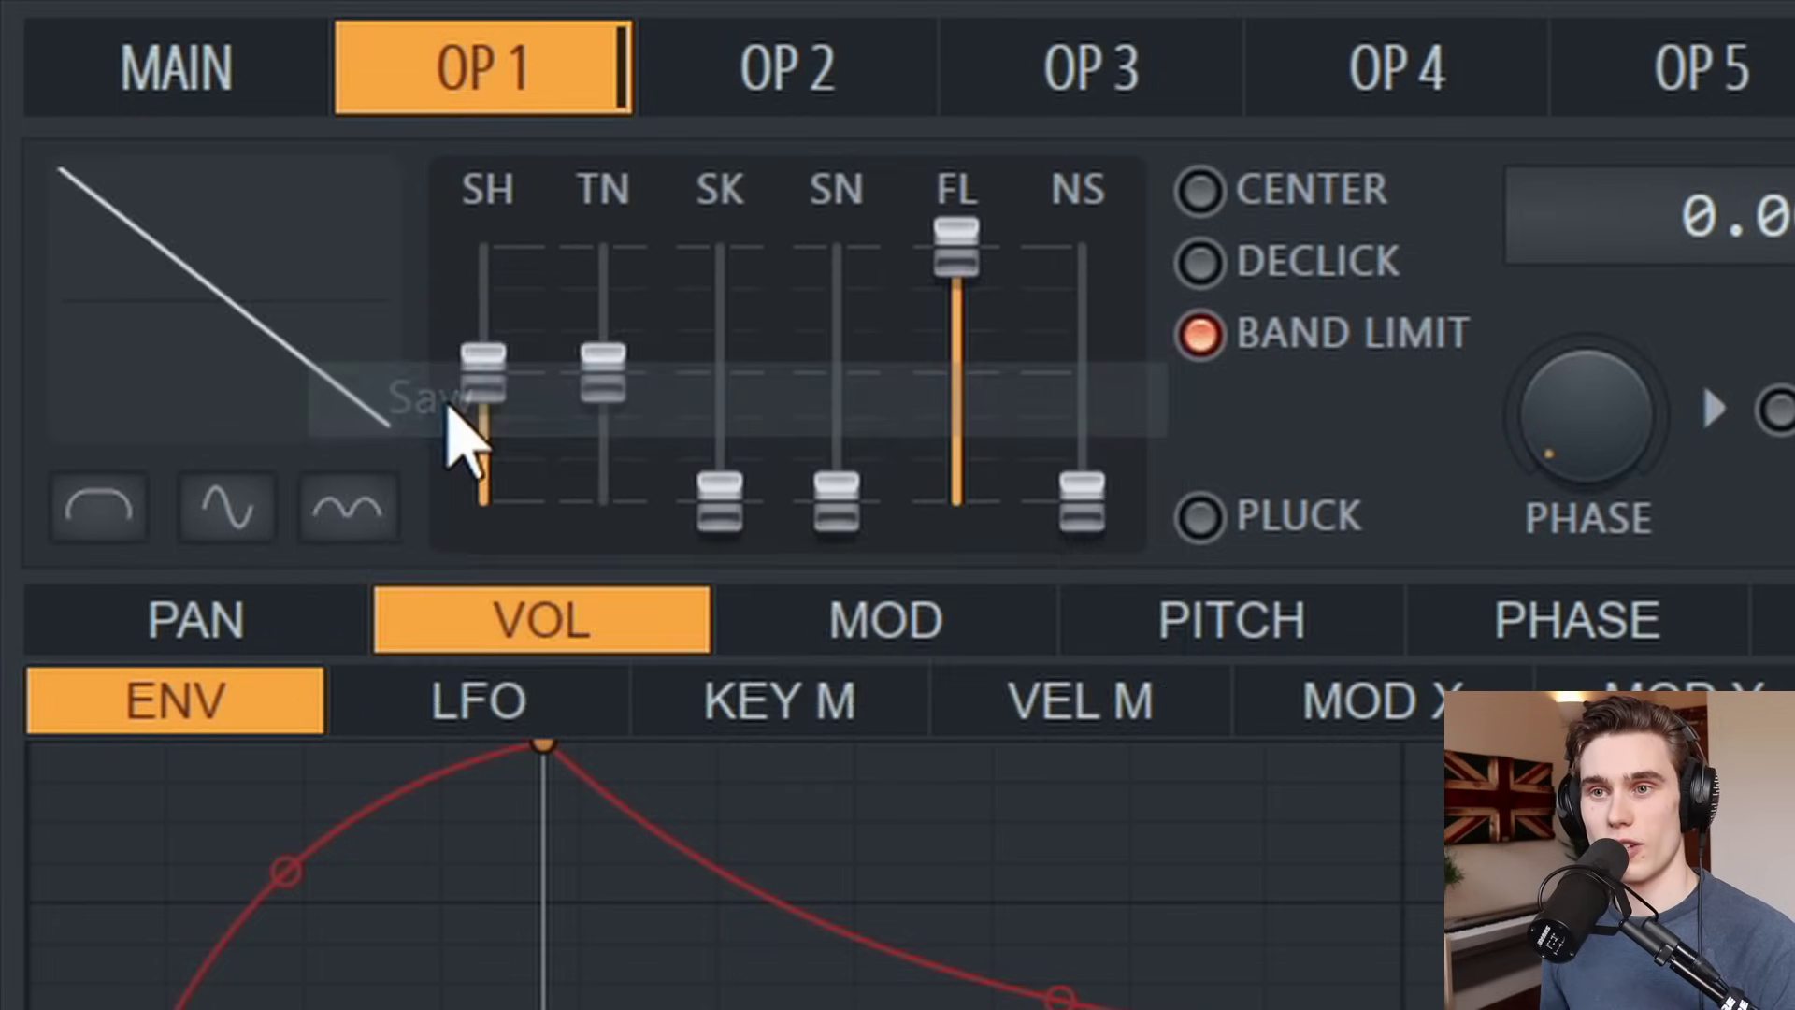
drag(484, 411, 484, 369)
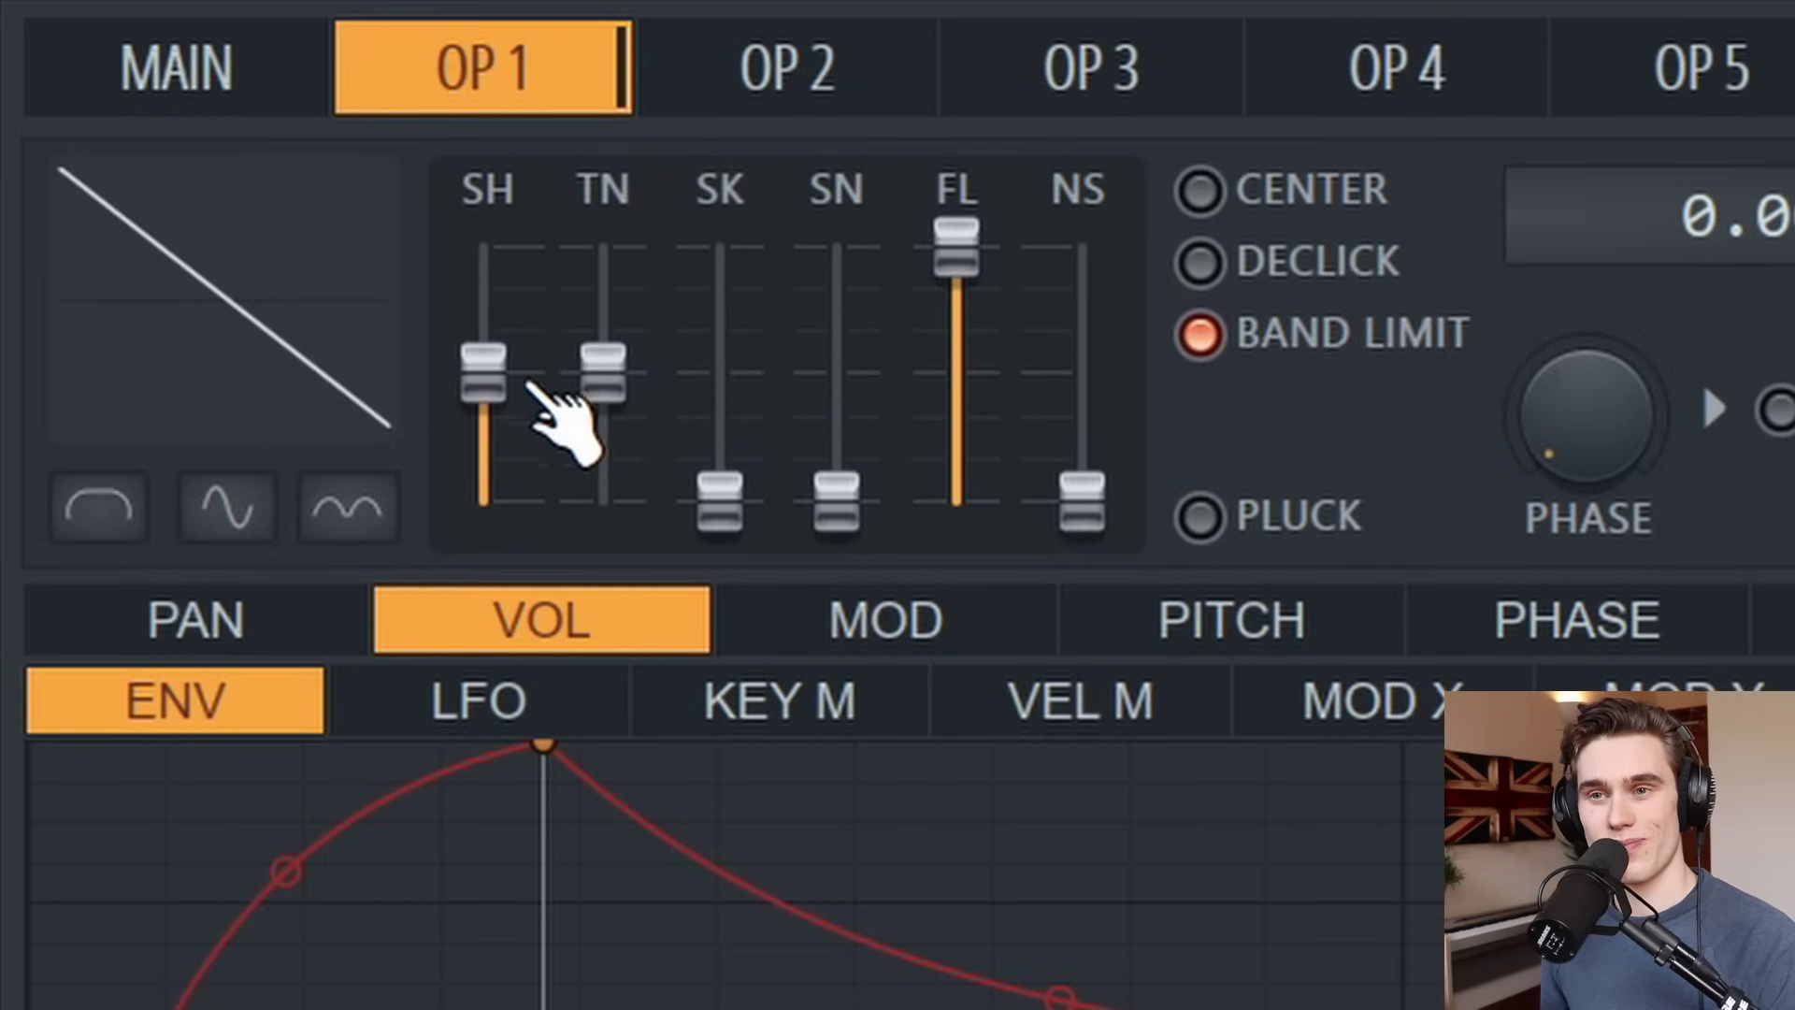
- Reshape operator 1's waveform by raising skew to about half and SN to about 60%, and lowering FL to about 60%
drag(720, 501, 720, 383)
drag(837, 501, 837, 357)
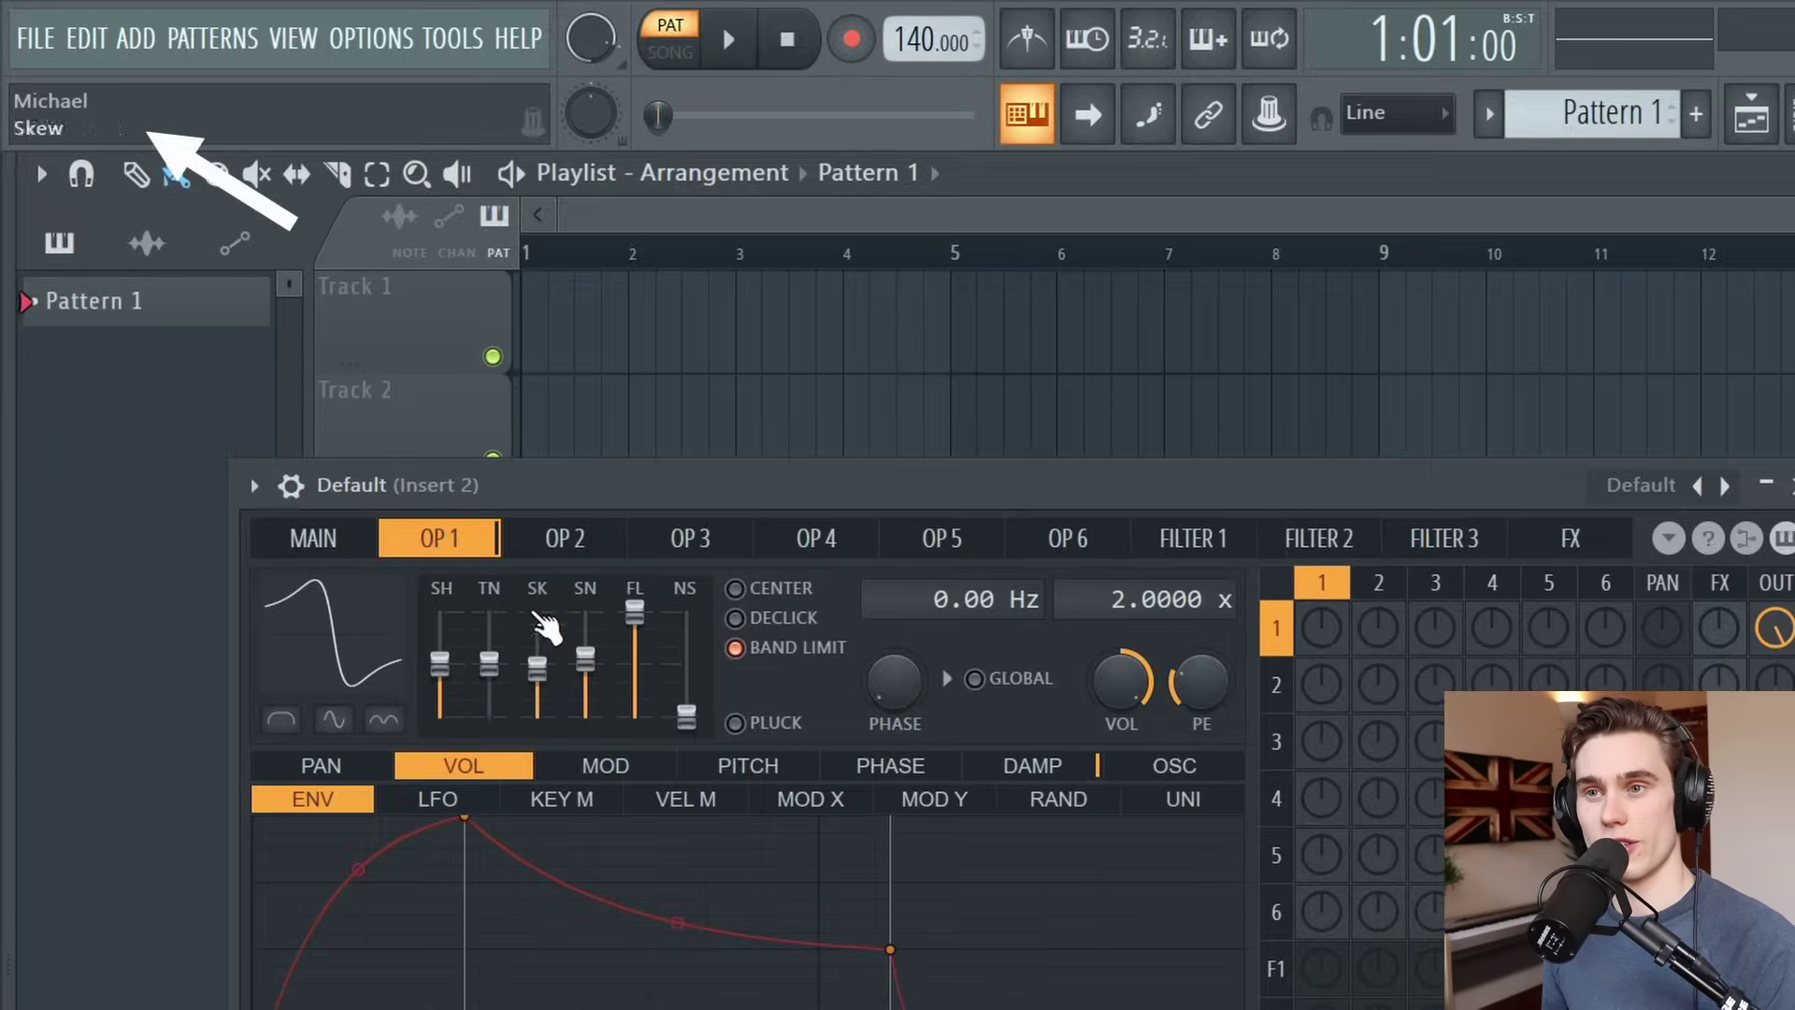
drag(635, 612, 635, 657)
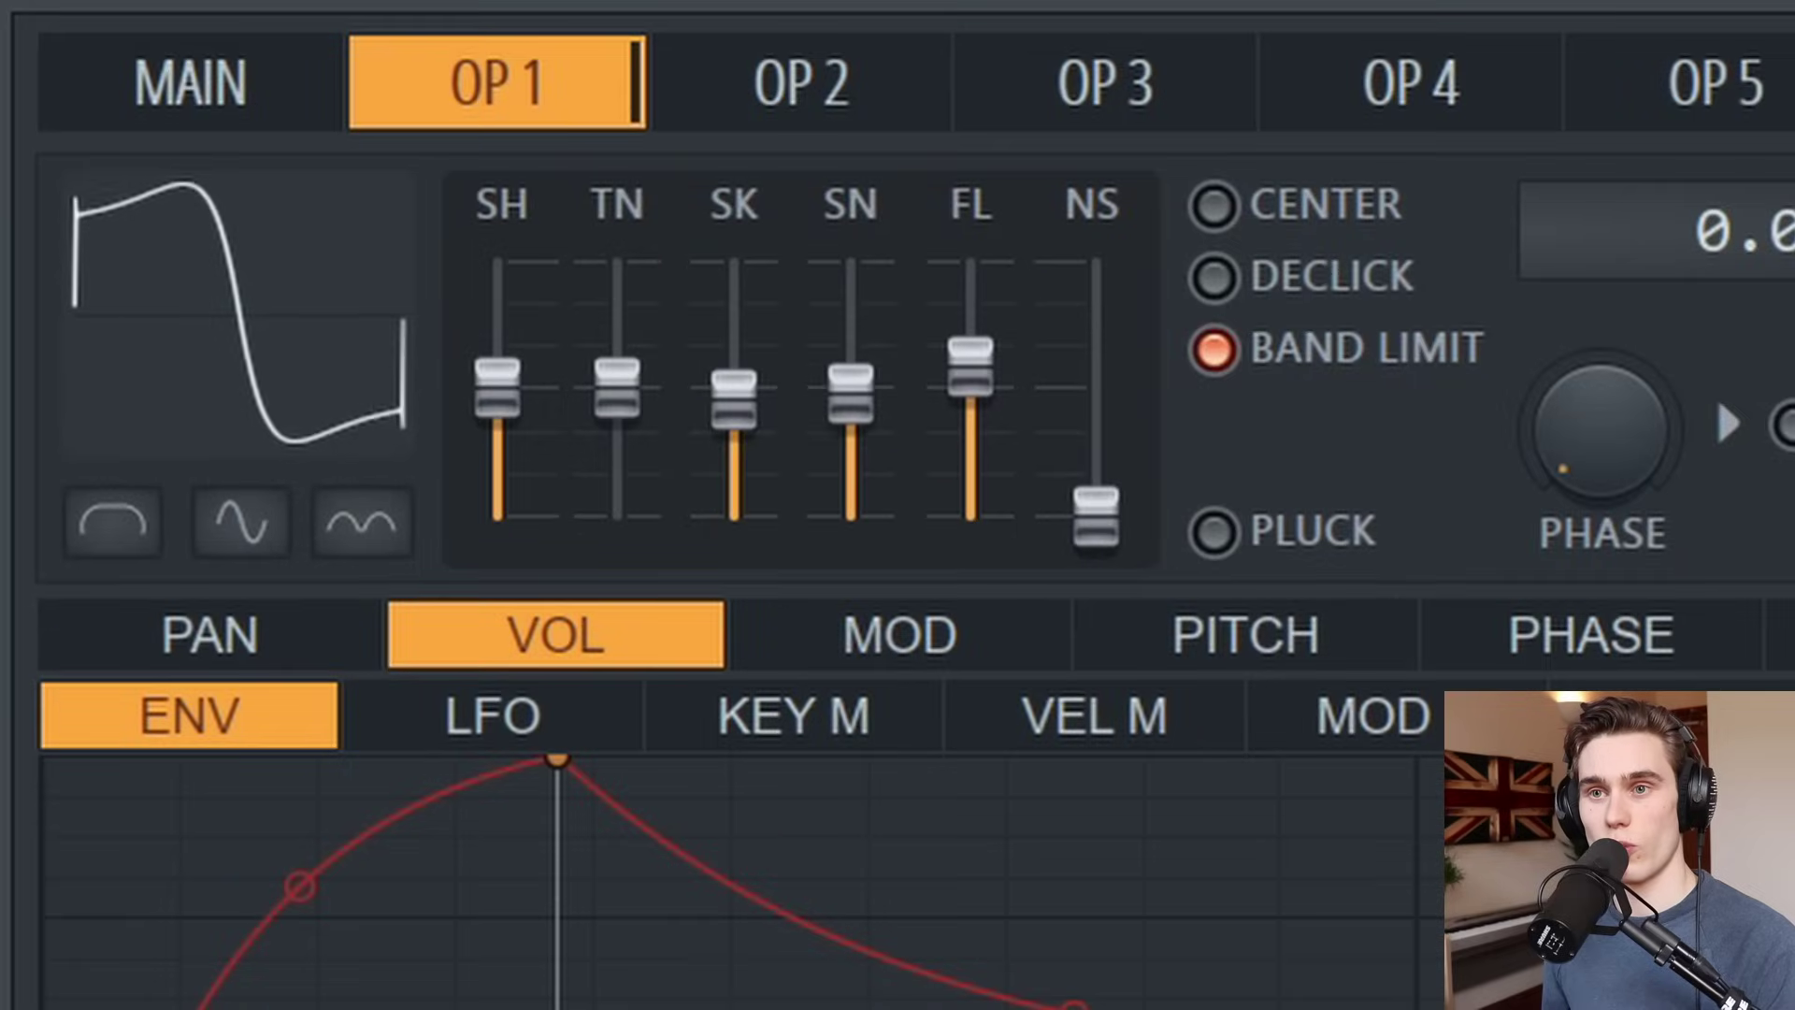
drag(851, 385, 851, 351)
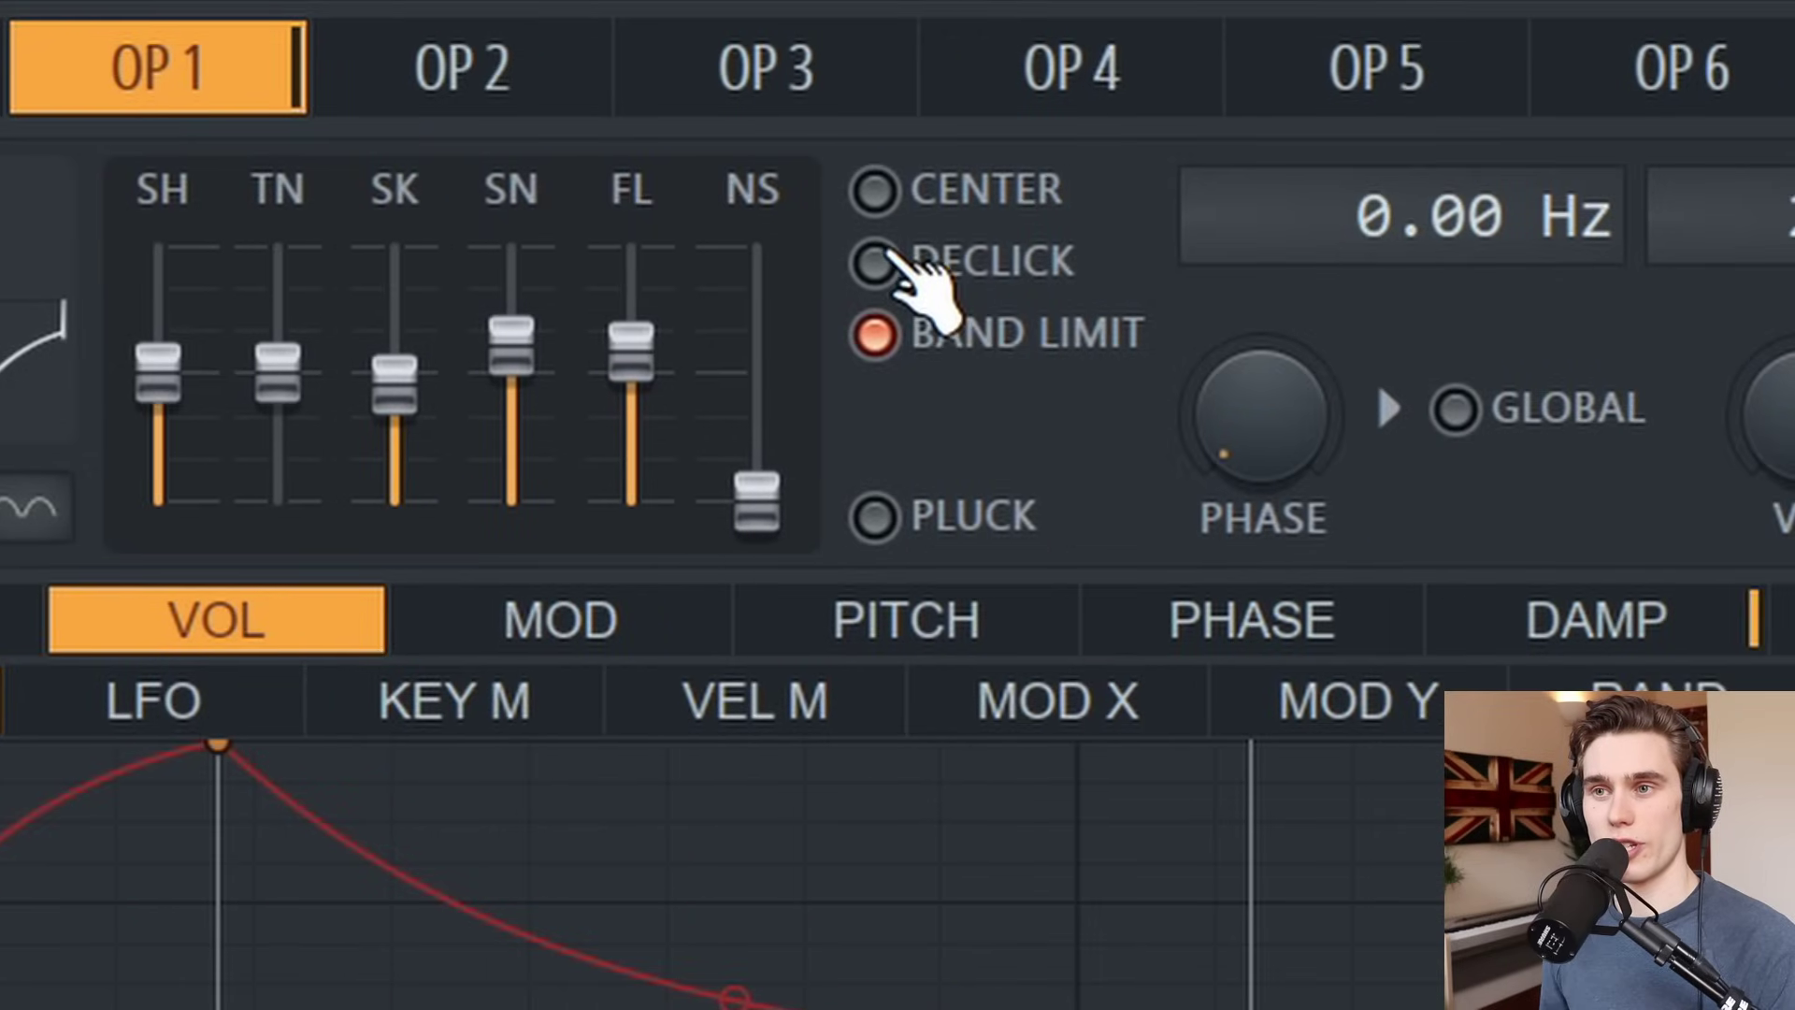
- Turn operator 1's declick option on and off again, and try its volume control
click(884, 257)
click(879, 264)
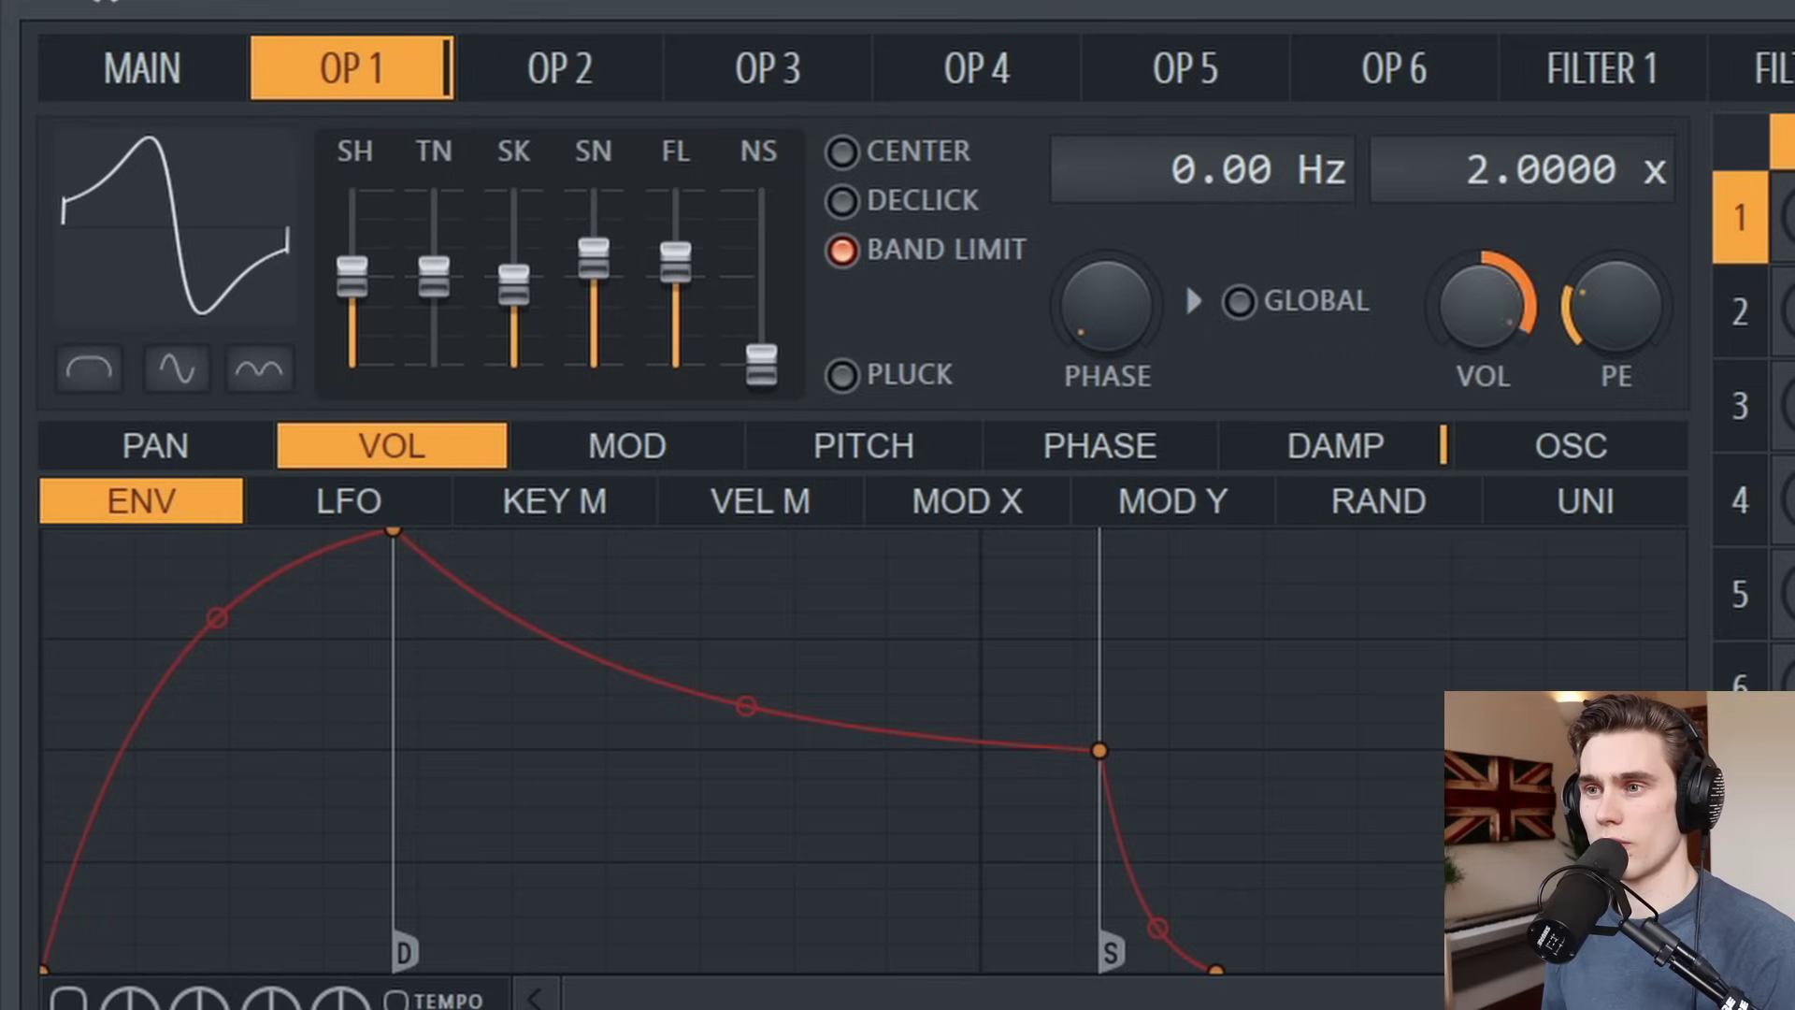
drag(1482, 304, 1483, 318)
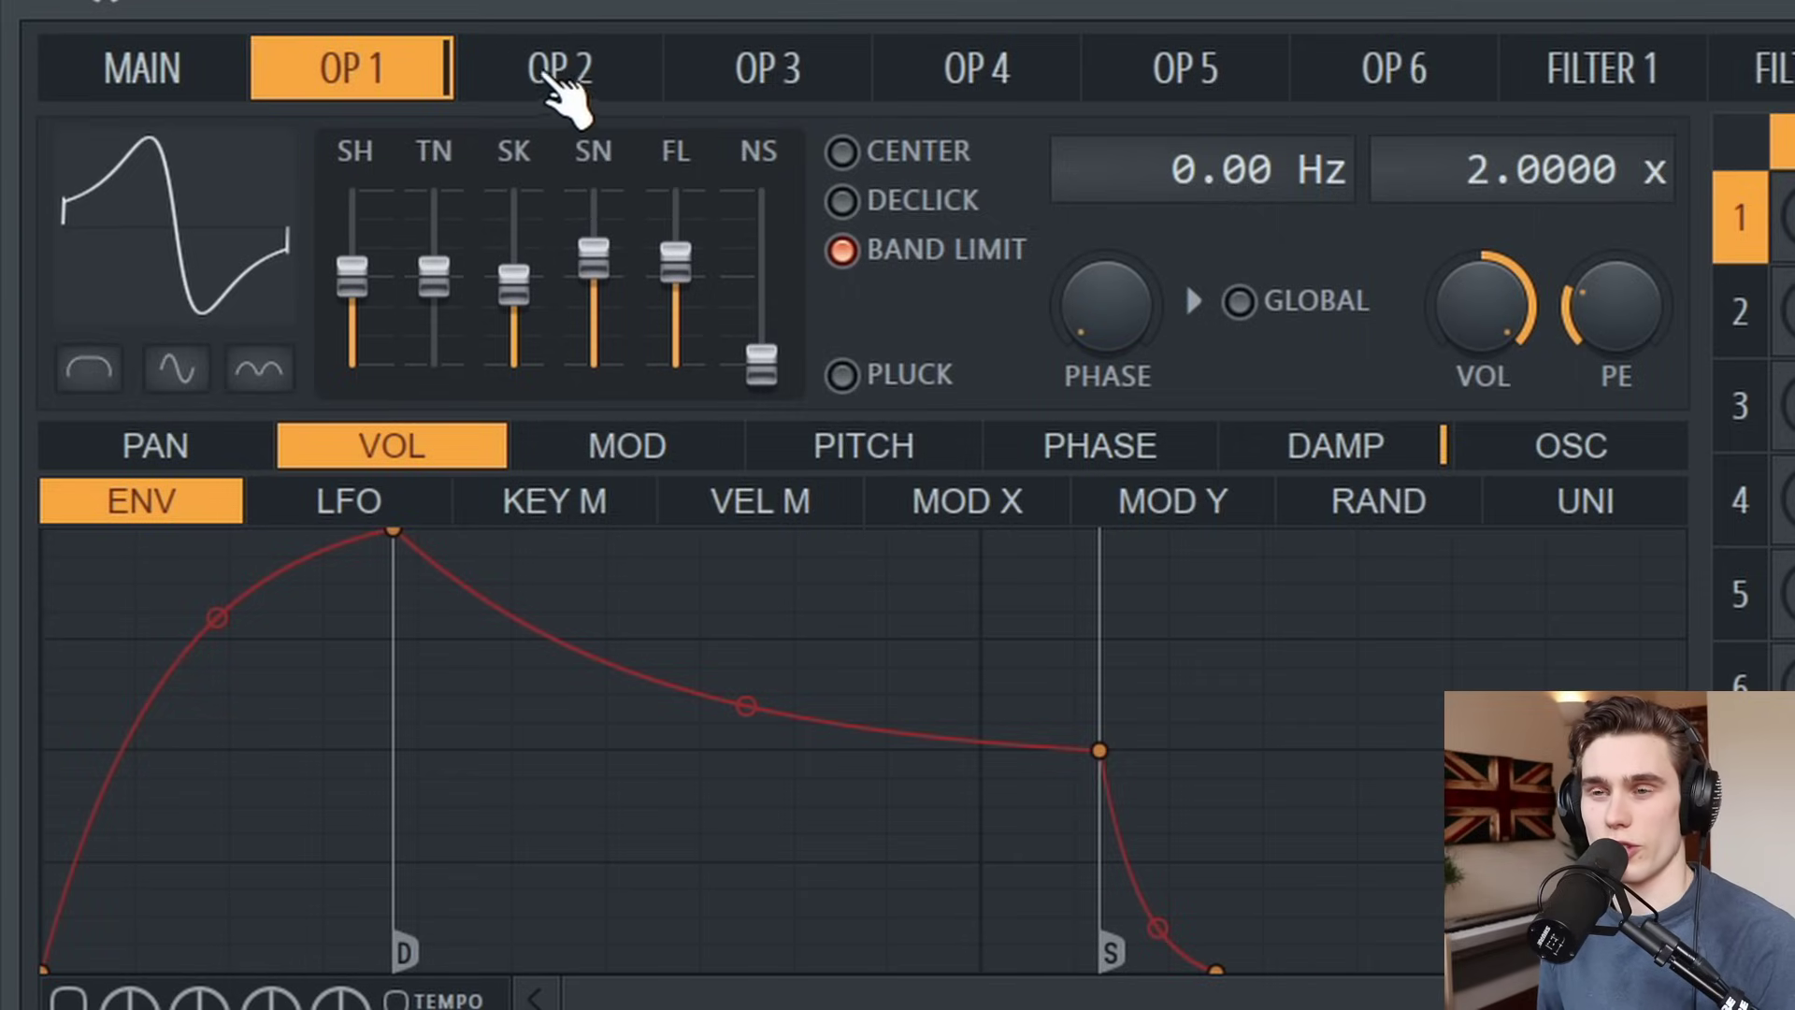
- Compare the waveform settings of the other operators, starting with operator 2, and return to operator 1
click(569, 73)
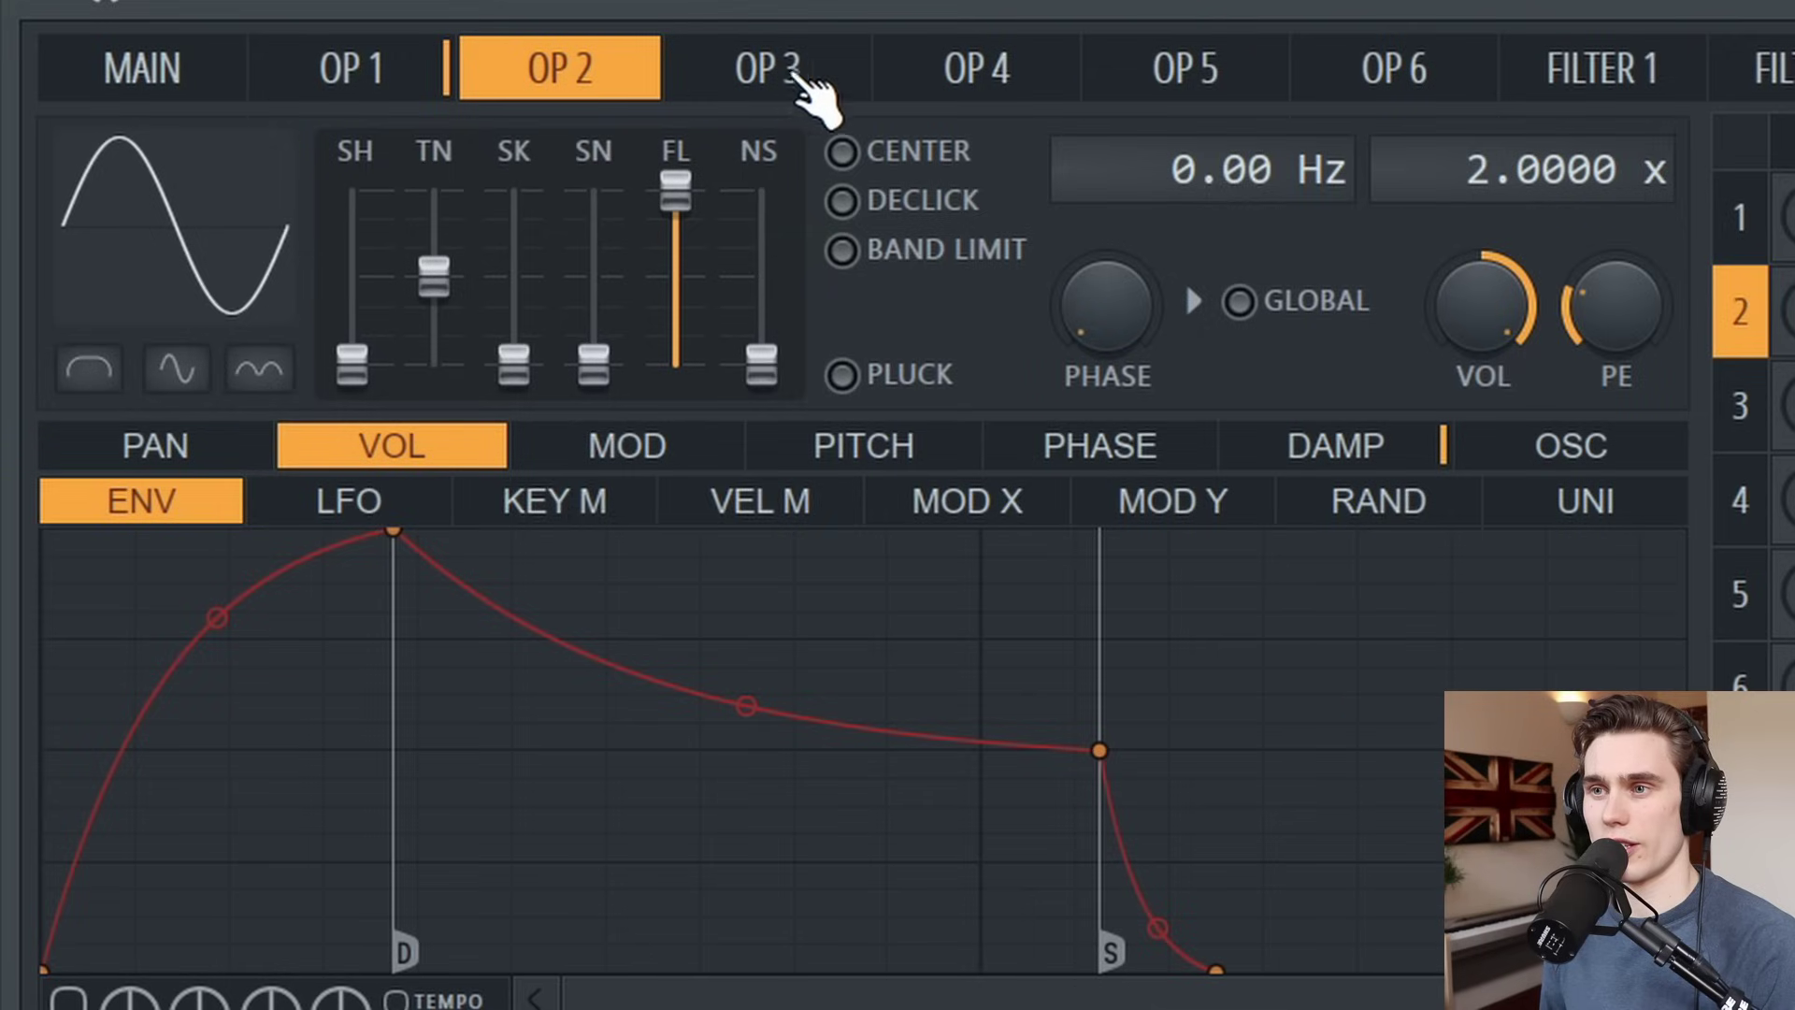
click(813, 65)
click(981, 70)
click(1206, 73)
click(925, 75)
click(742, 78)
click(482, 82)
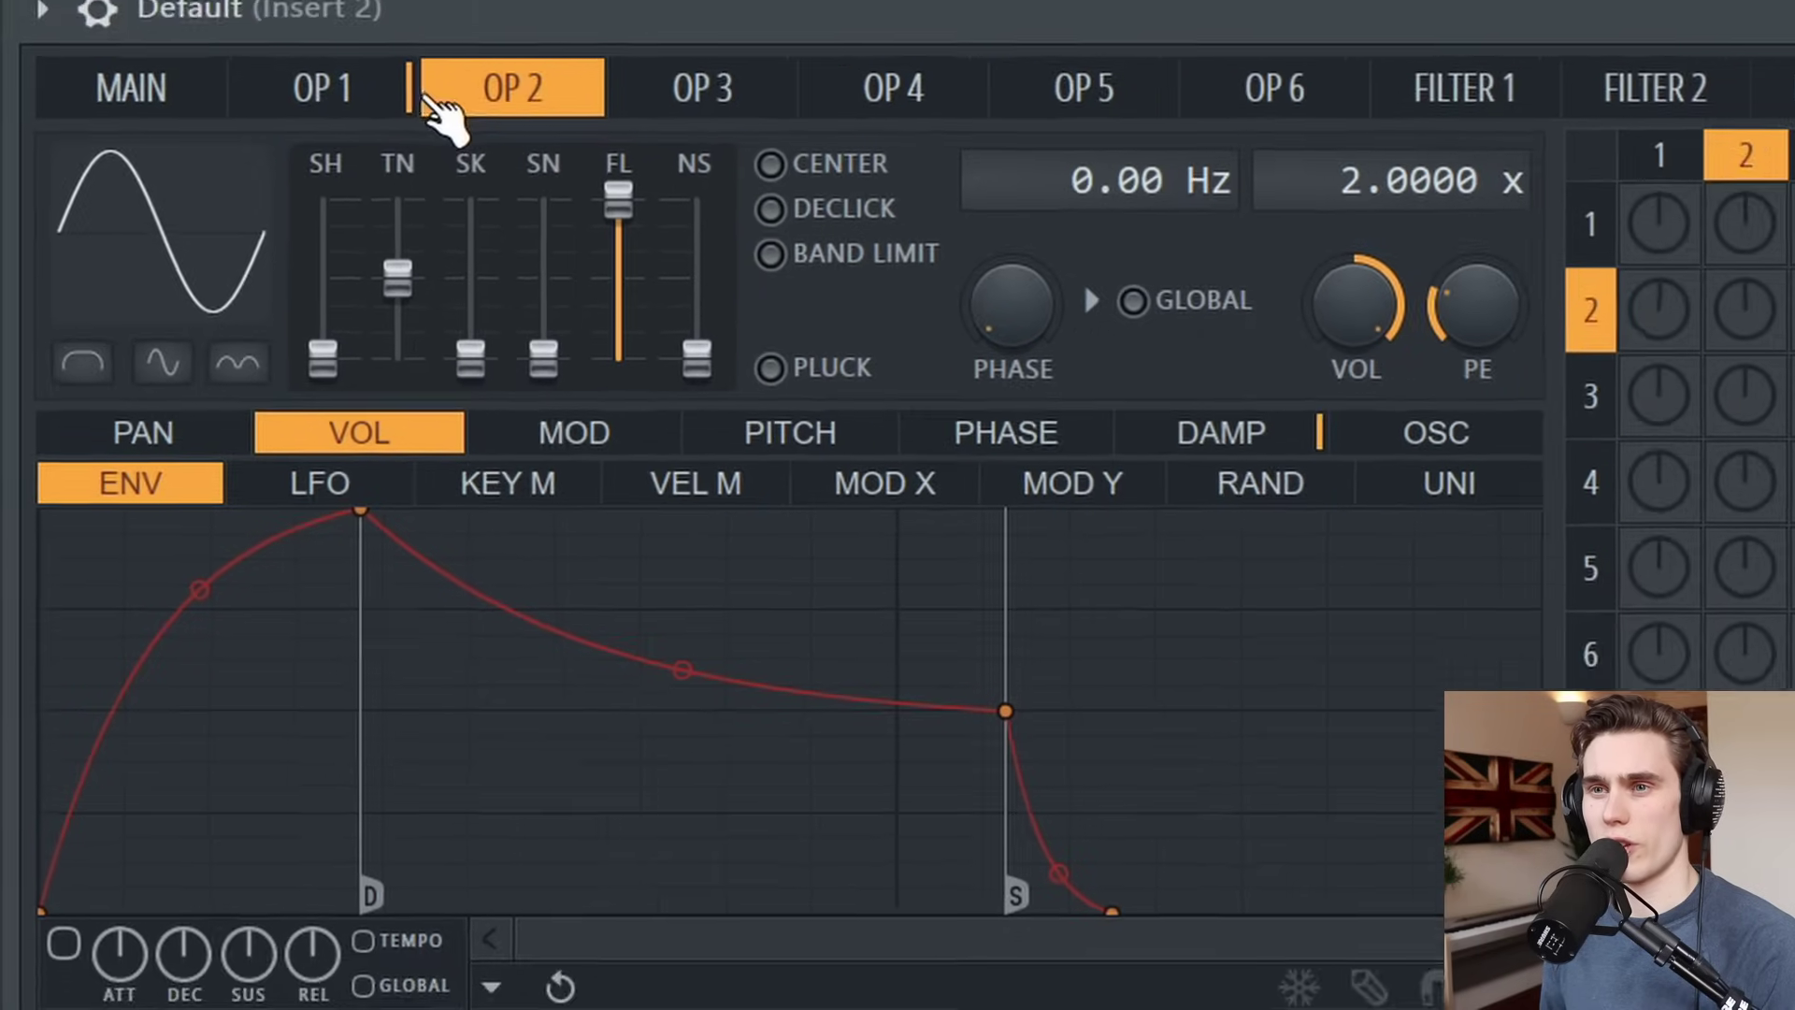
click(328, 85)
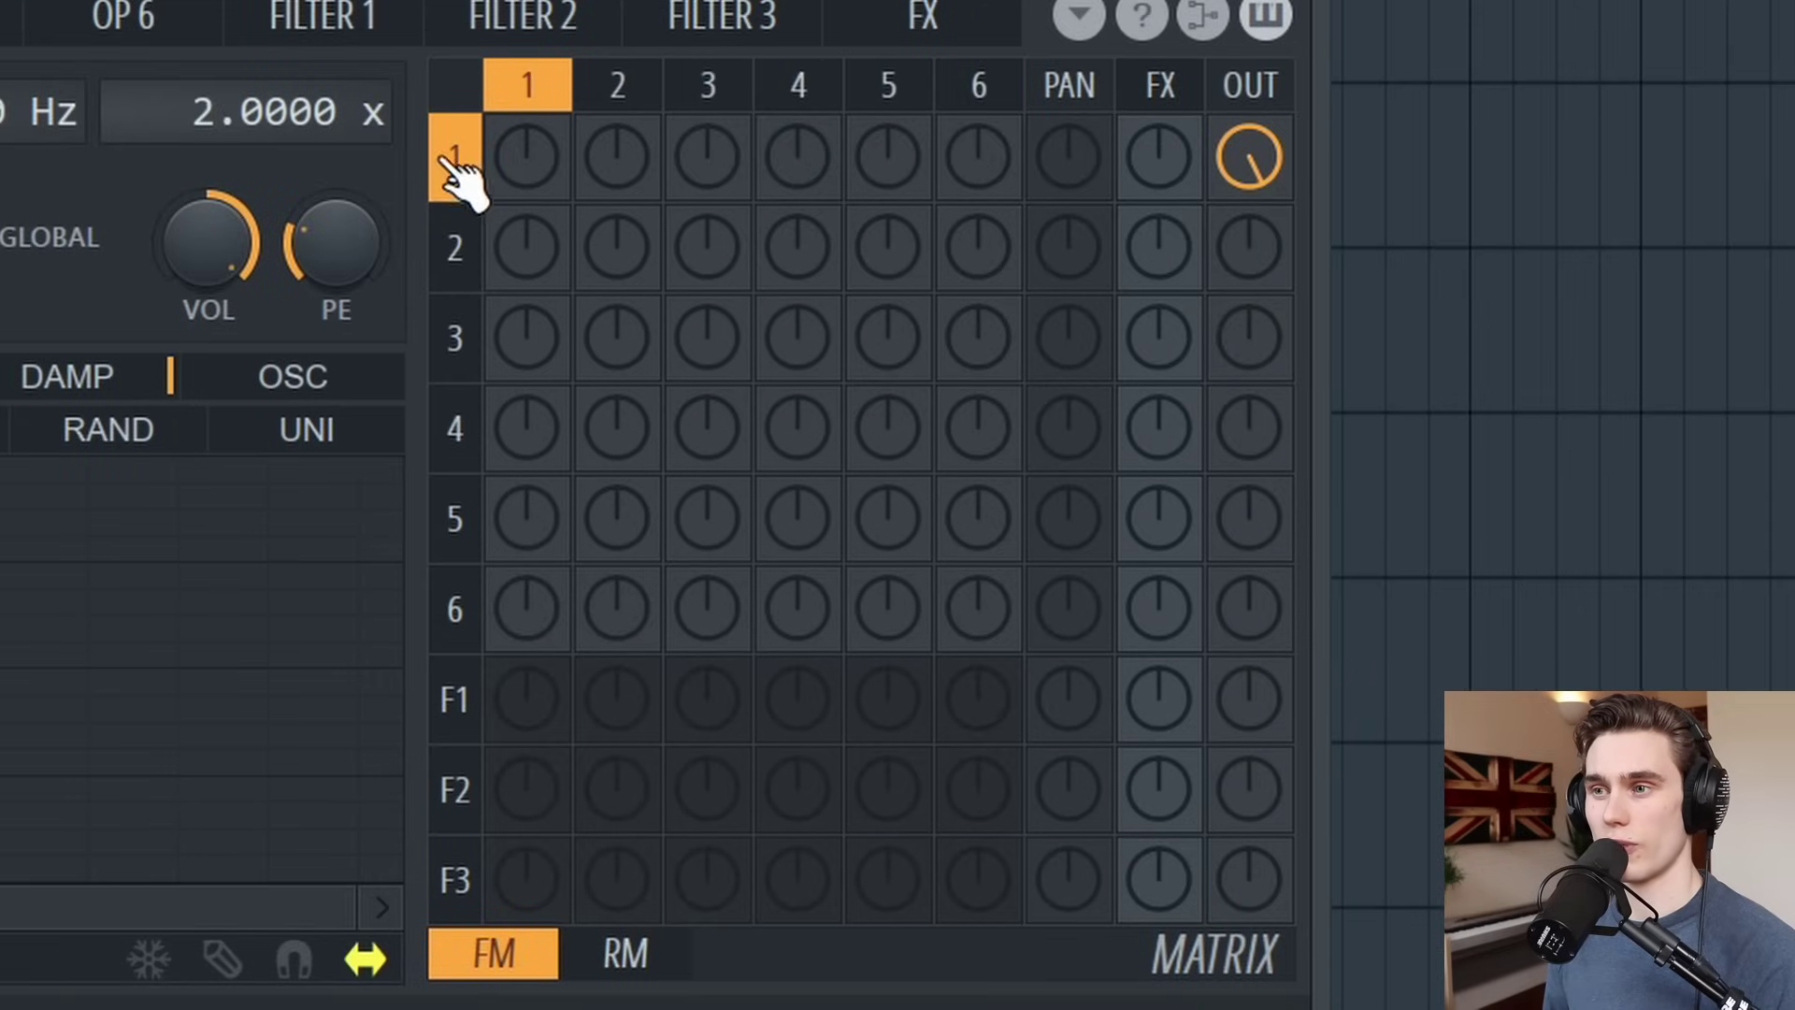
- Inspect how operator 6, filters 1 to 3 and the effects section are represented in the modulation matrix
click(468, 617)
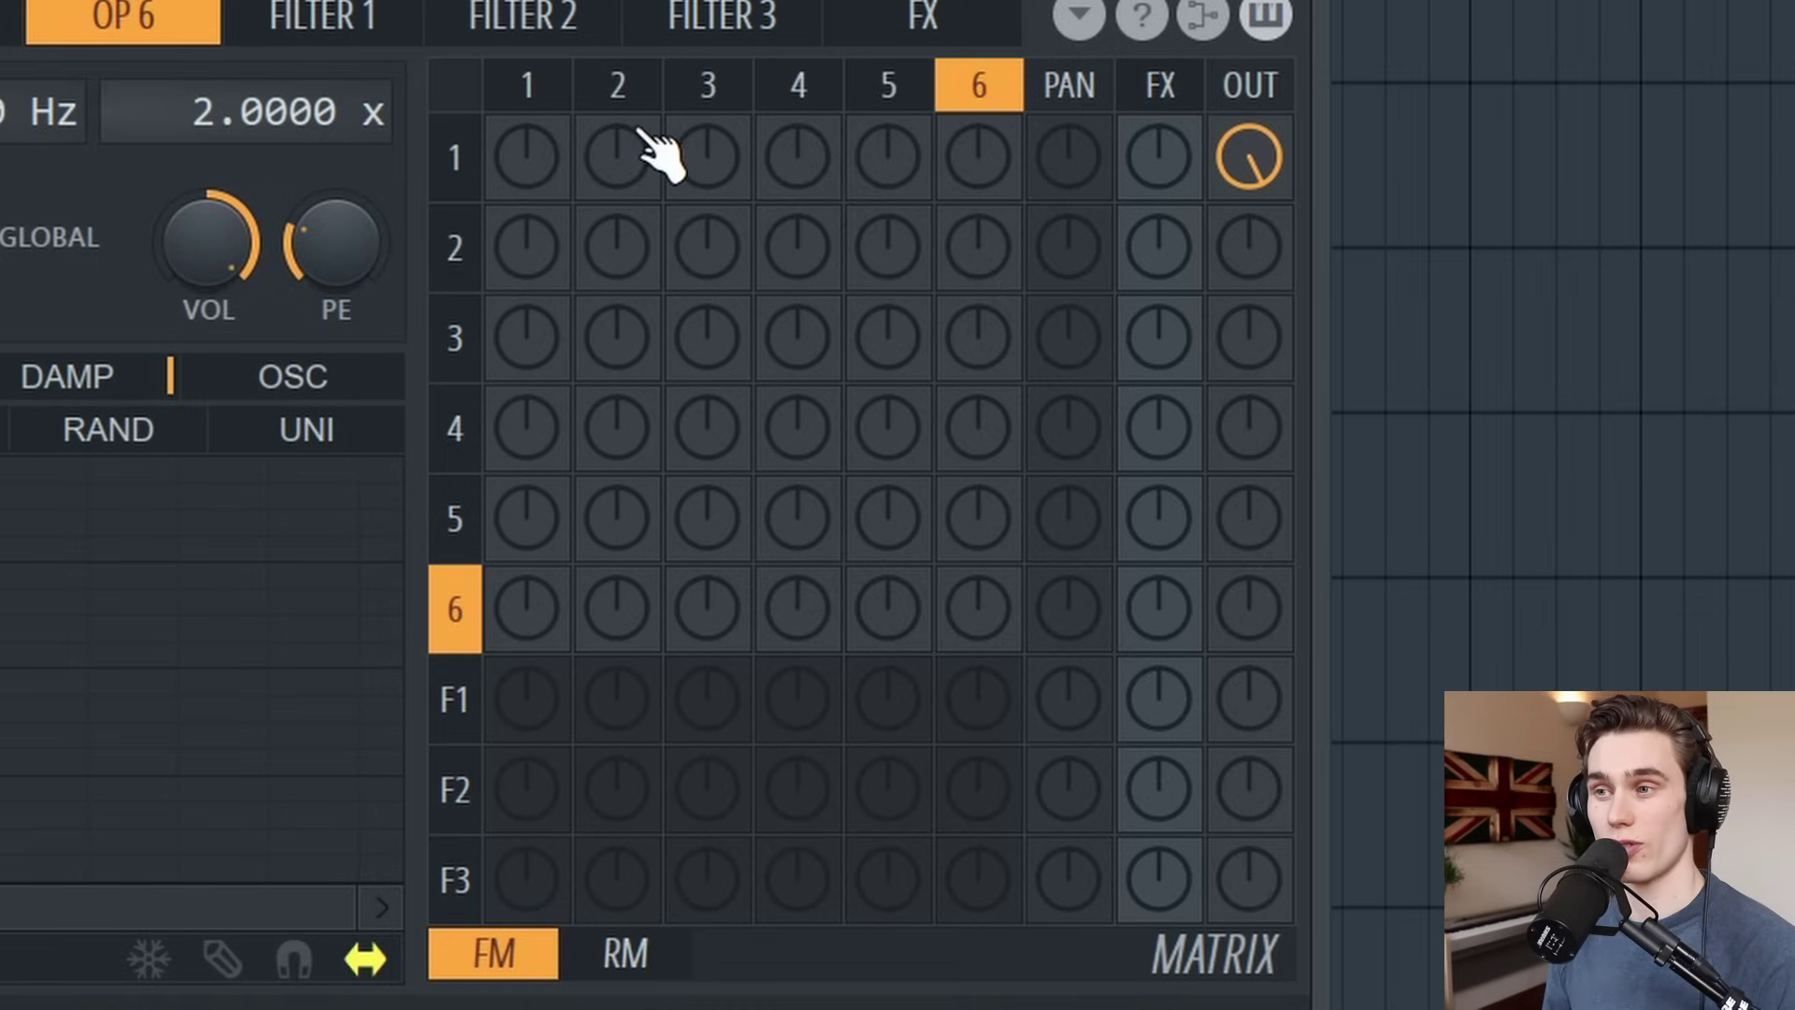
click(465, 704)
click(466, 806)
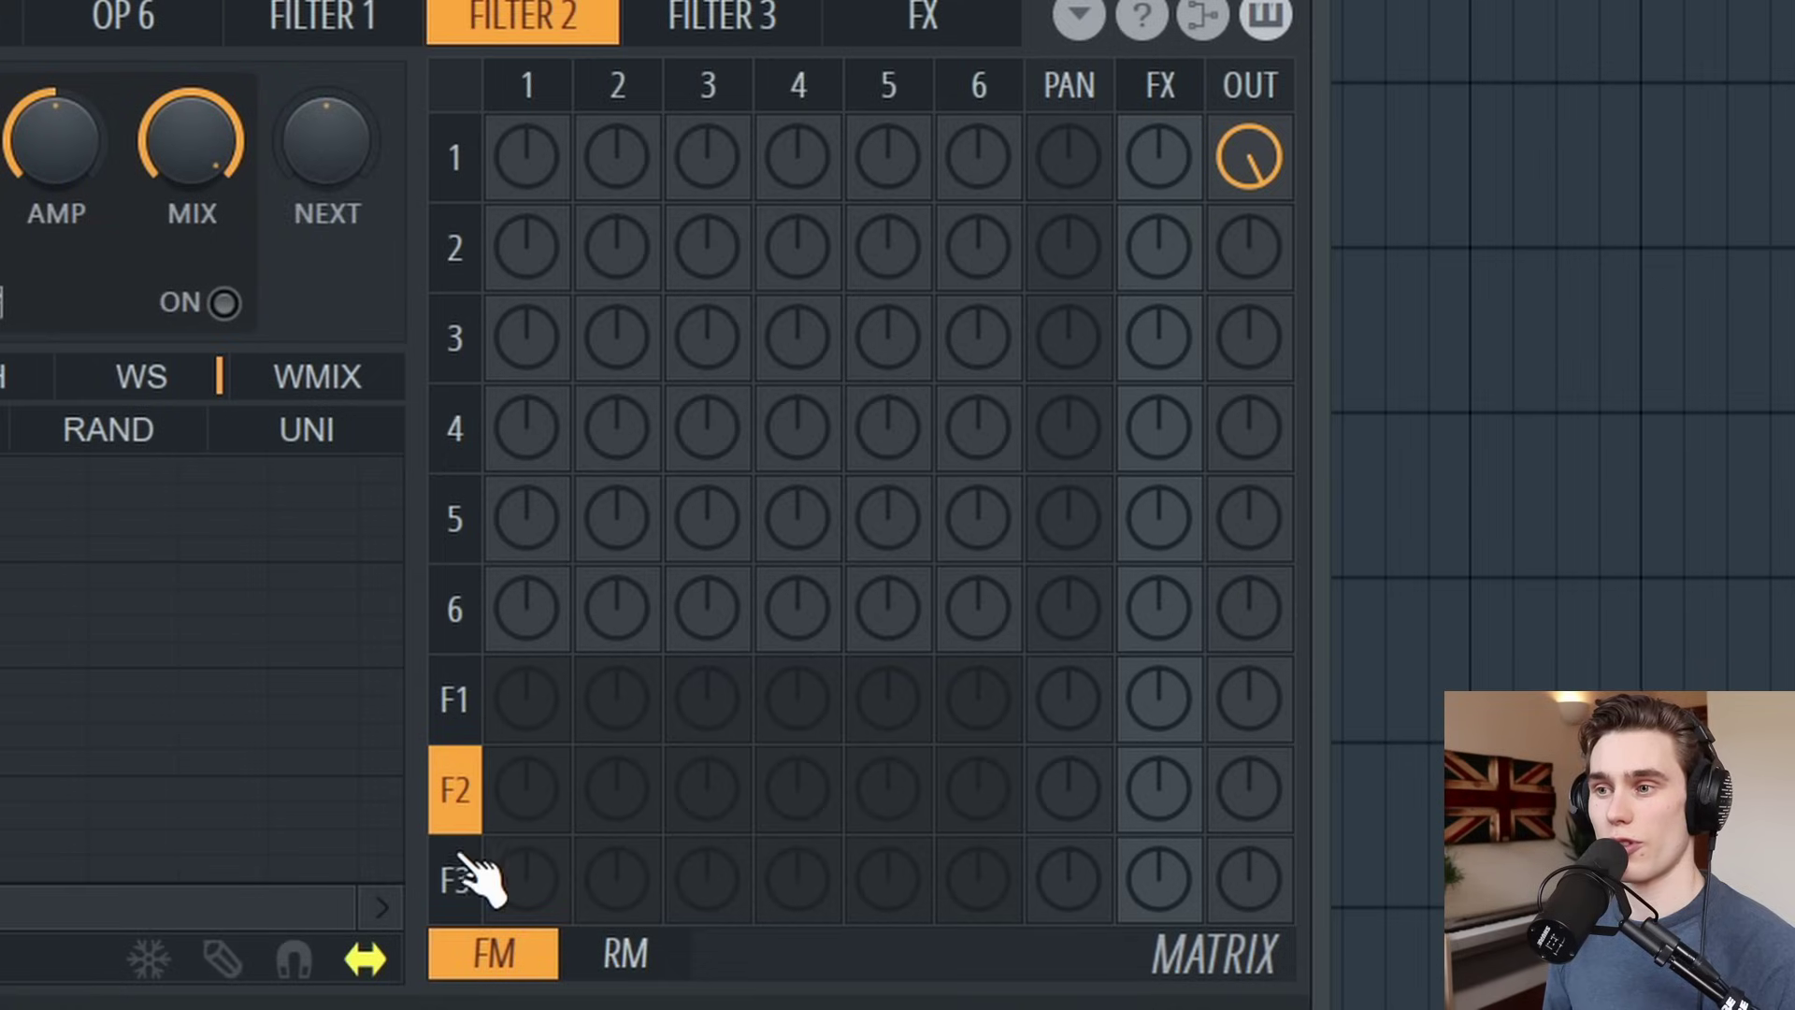
click(469, 888)
click(1169, 98)
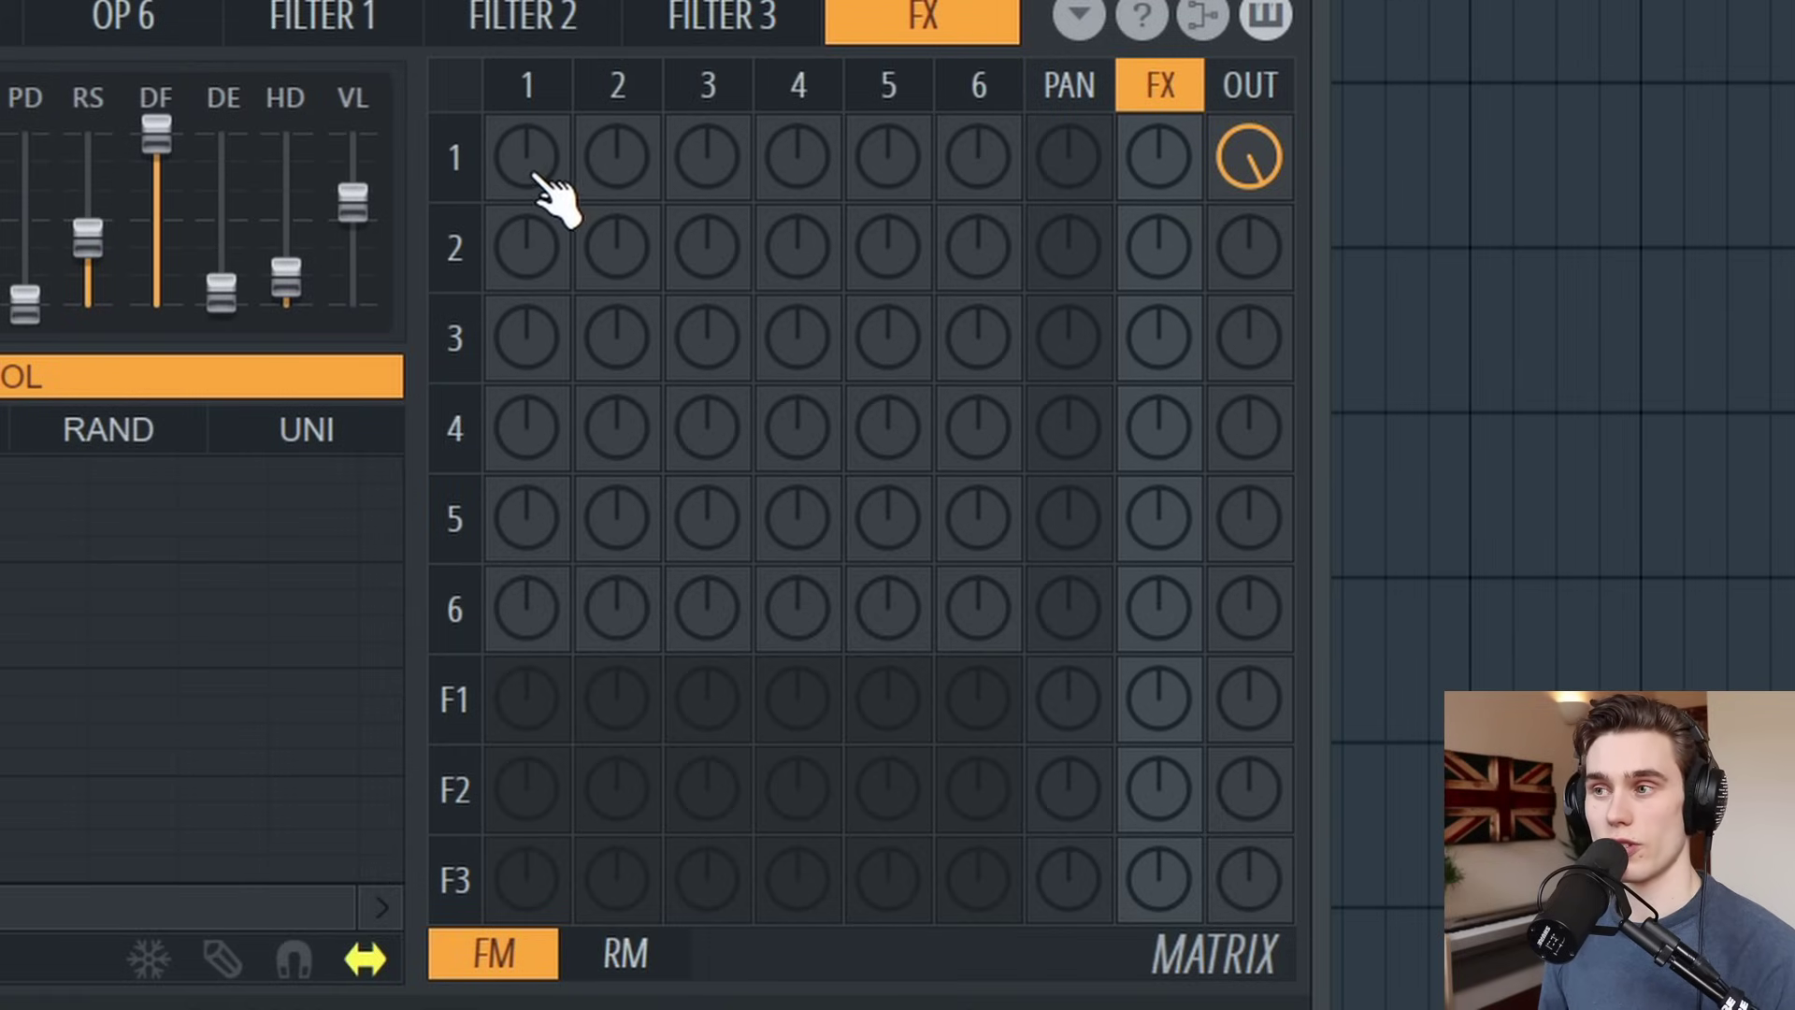
- Select operator 1 in the matrix, try its output level knob and leave it at its original level
click(464, 159)
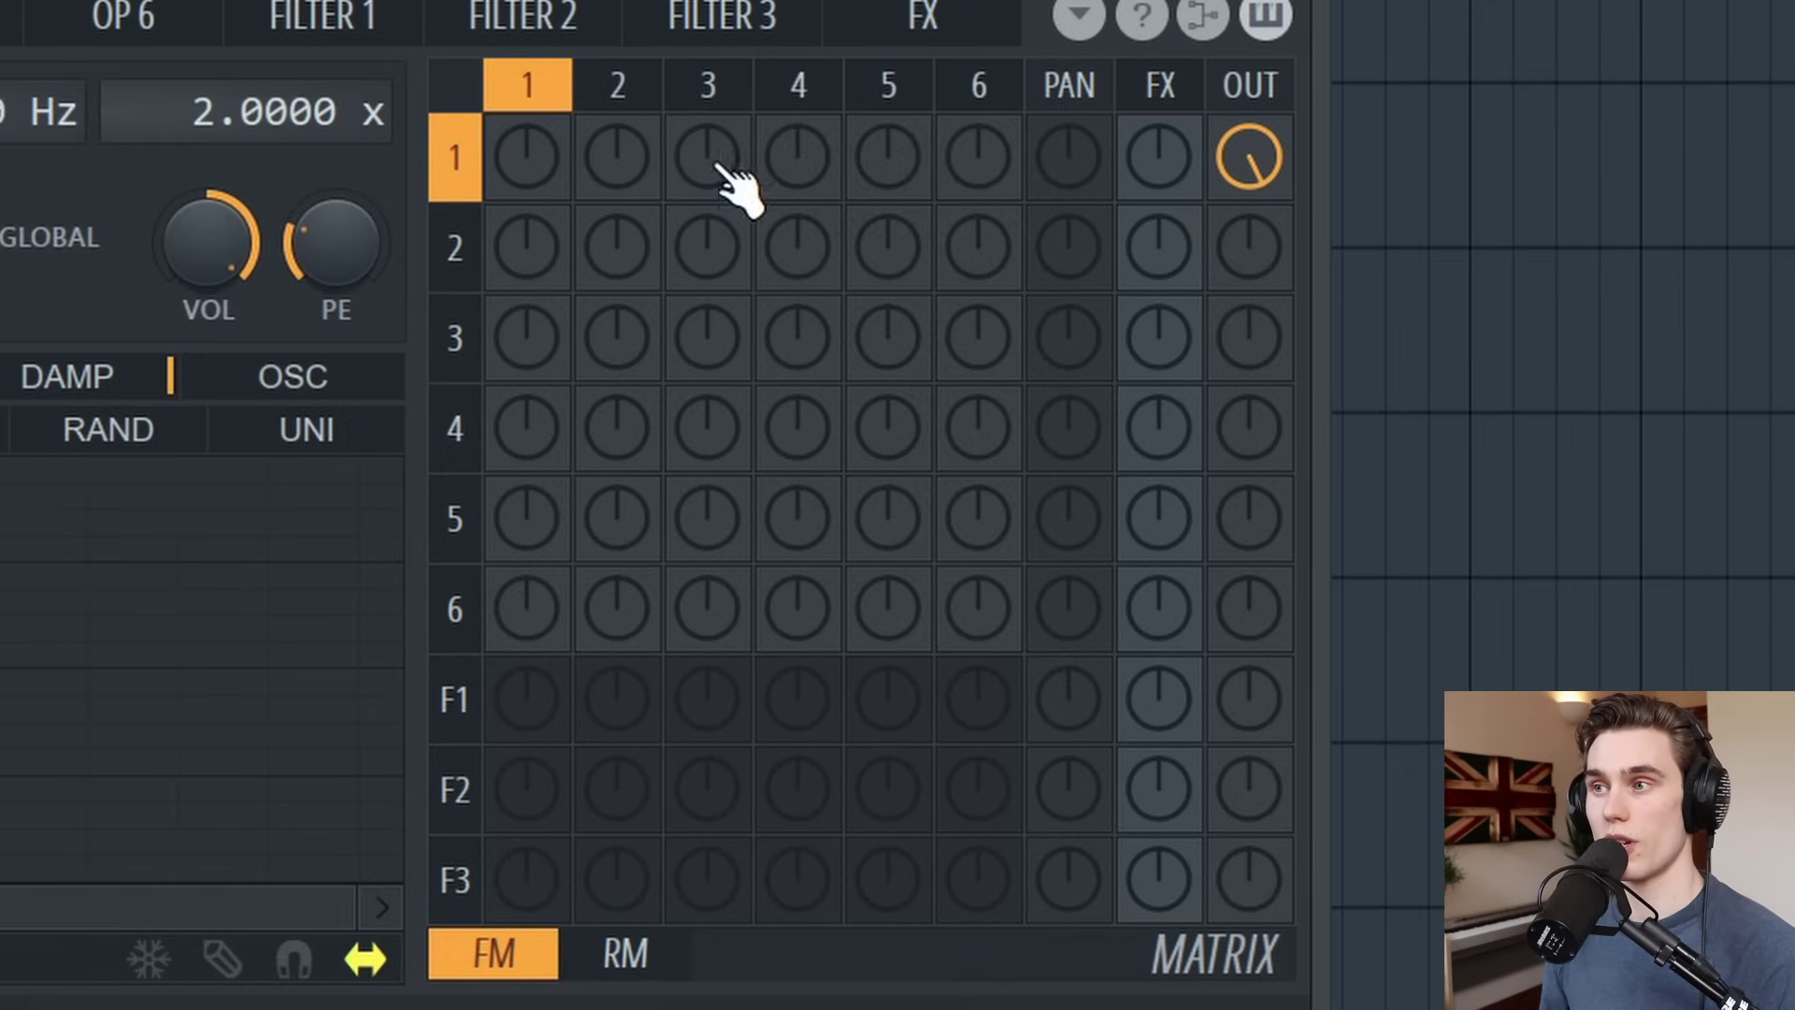
mouse_move(1272, 148)
mouse_down()
mouse_move(1272, 103)
mouse_move(1275, 146)
mouse_up()
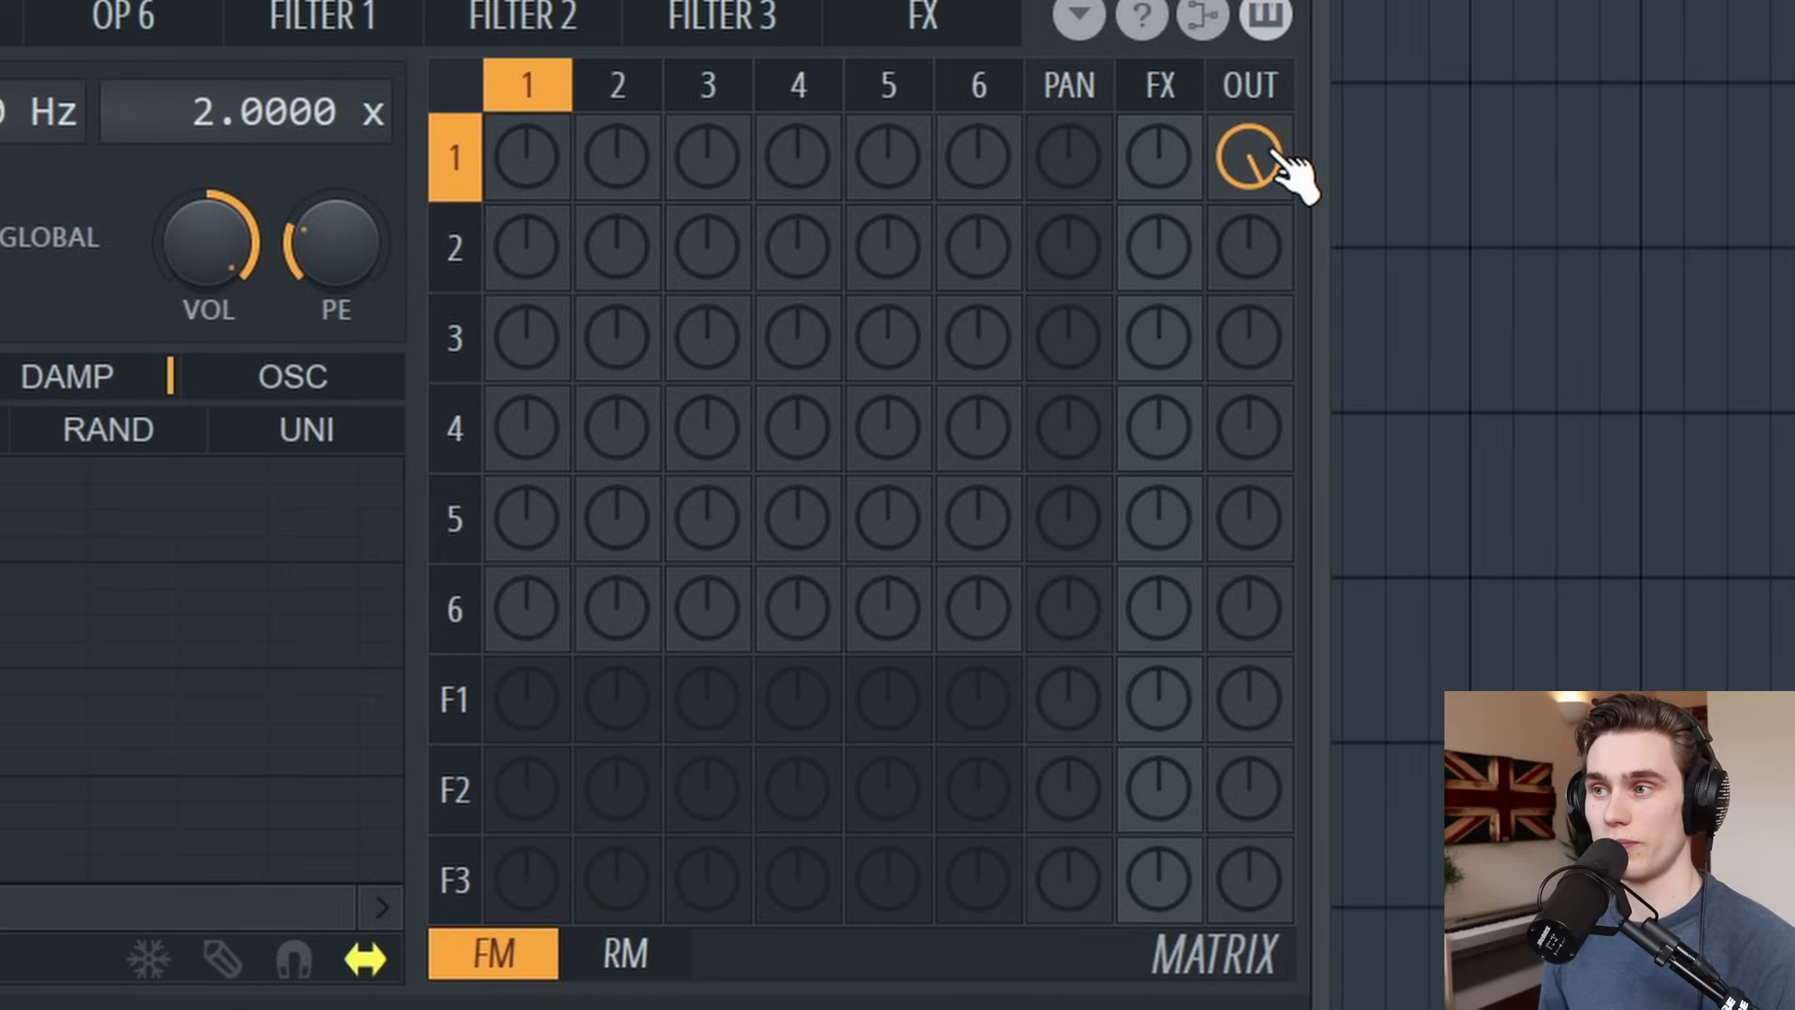
mouse_move(1275, 181)
mouse_down()
mouse_move(1259, 112)
mouse_move(1259, 163)
mouse_up()
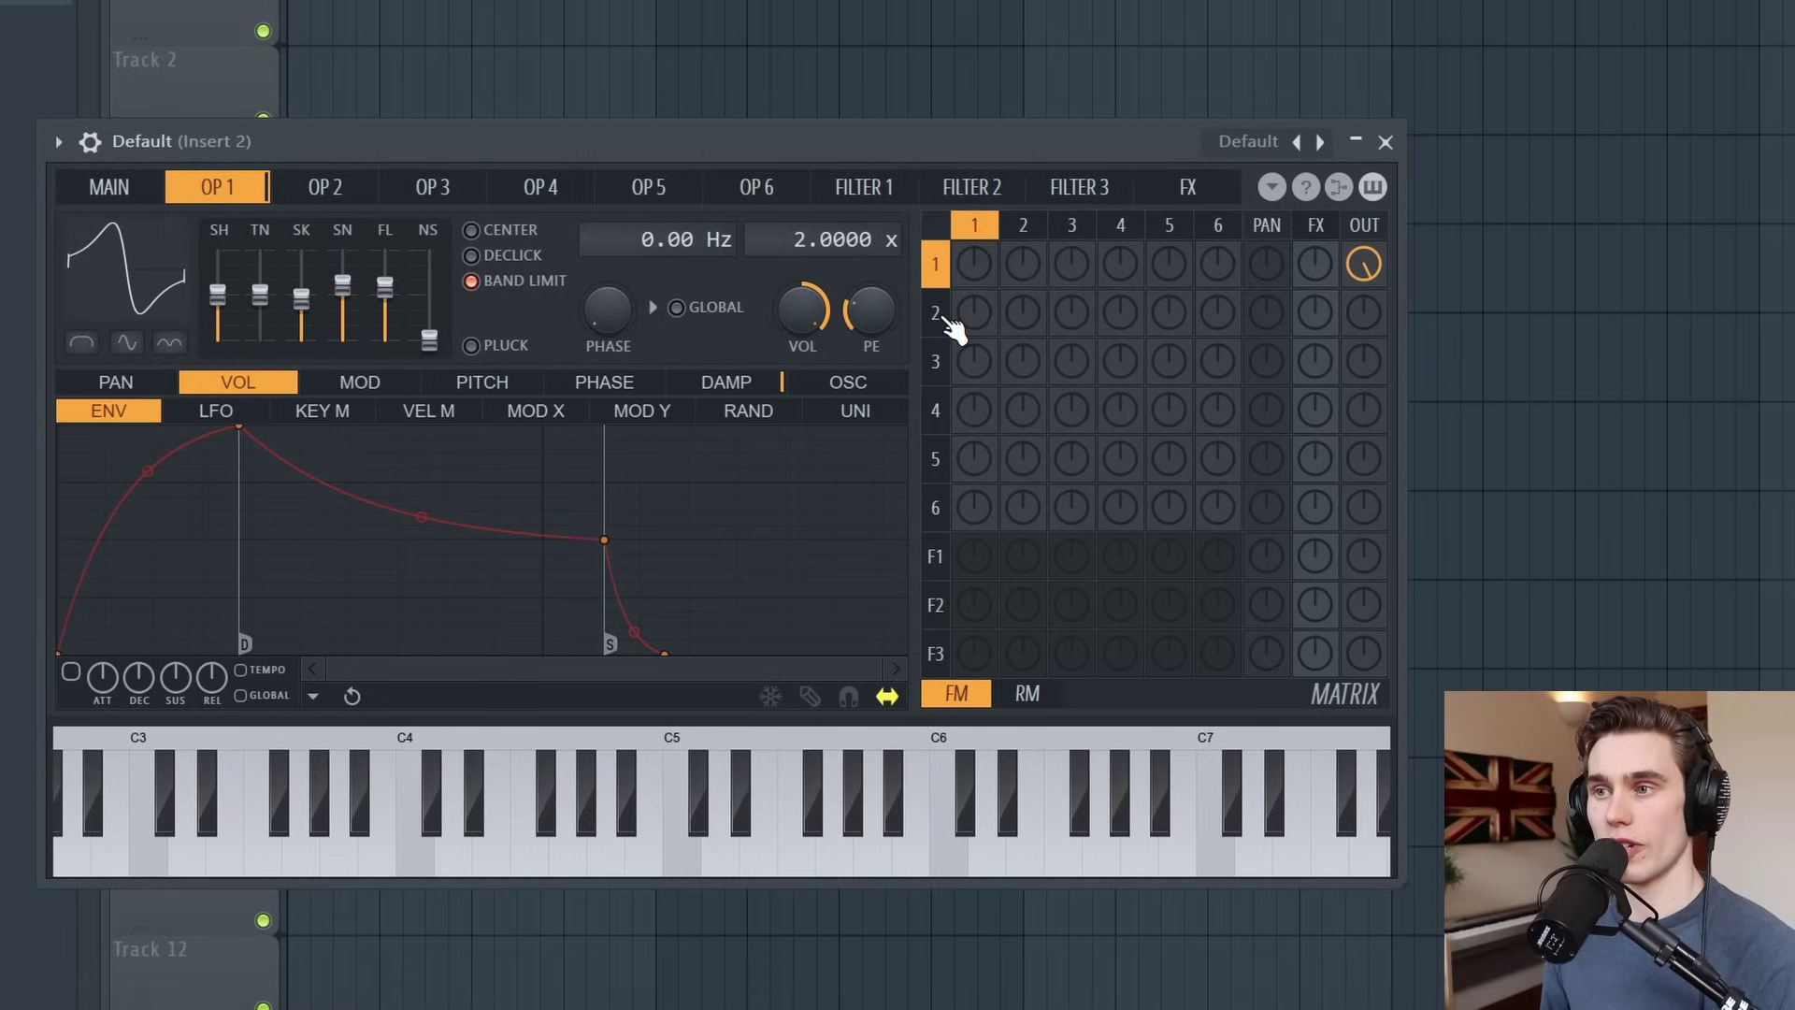
- Compare how the numbered matrix rows and columns correspond to the operators, finishing on operator 1
click(947, 322)
click(945, 361)
click(1012, 234)
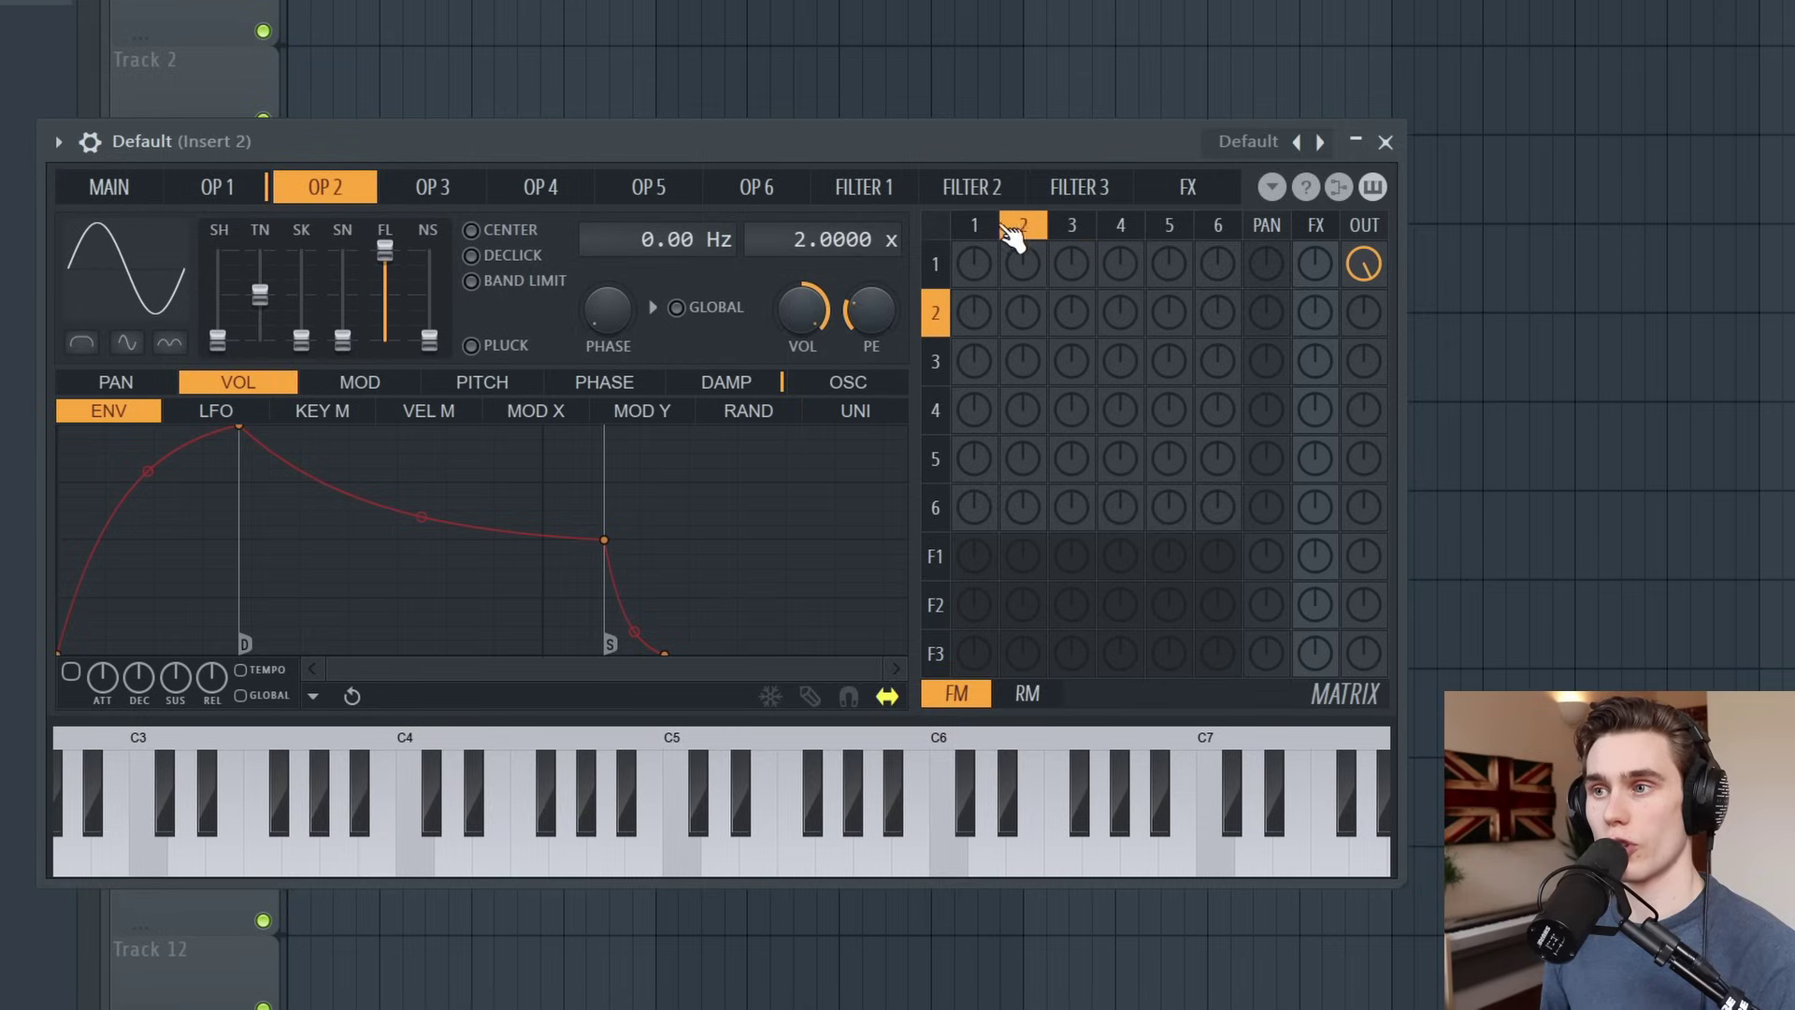
click(975, 225)
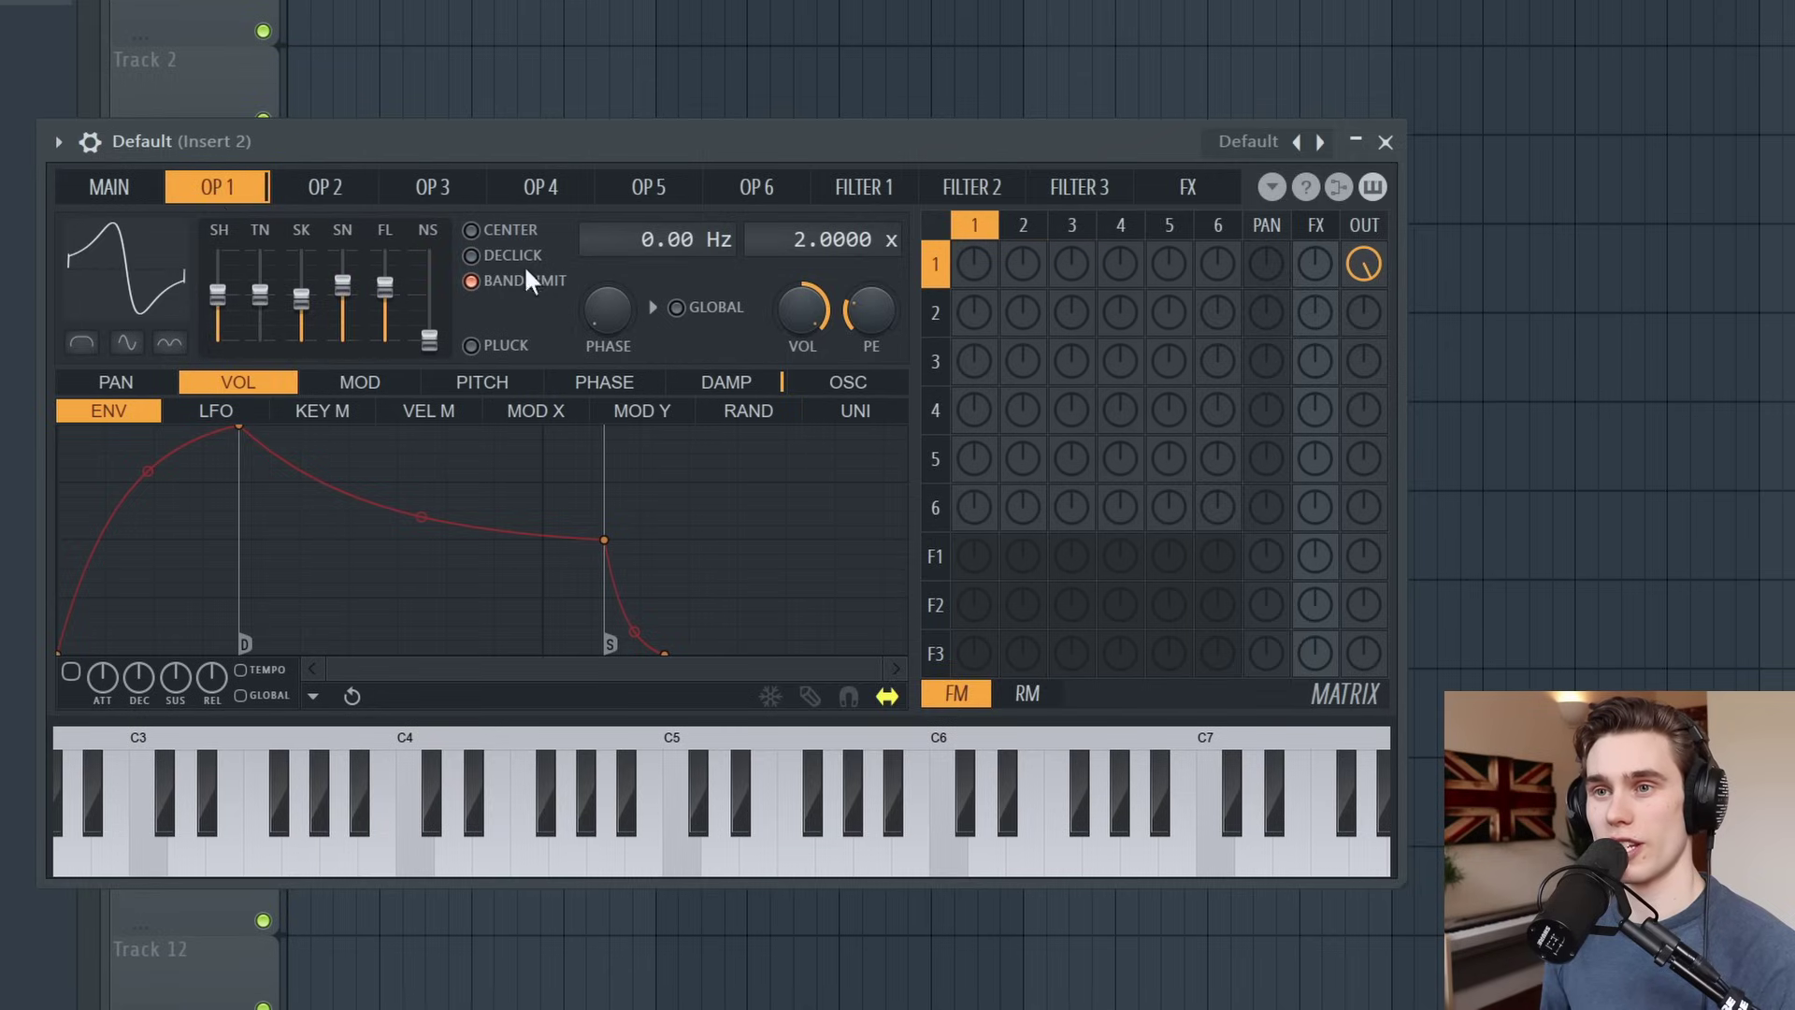
click(1034, 229)
click(940, 265)
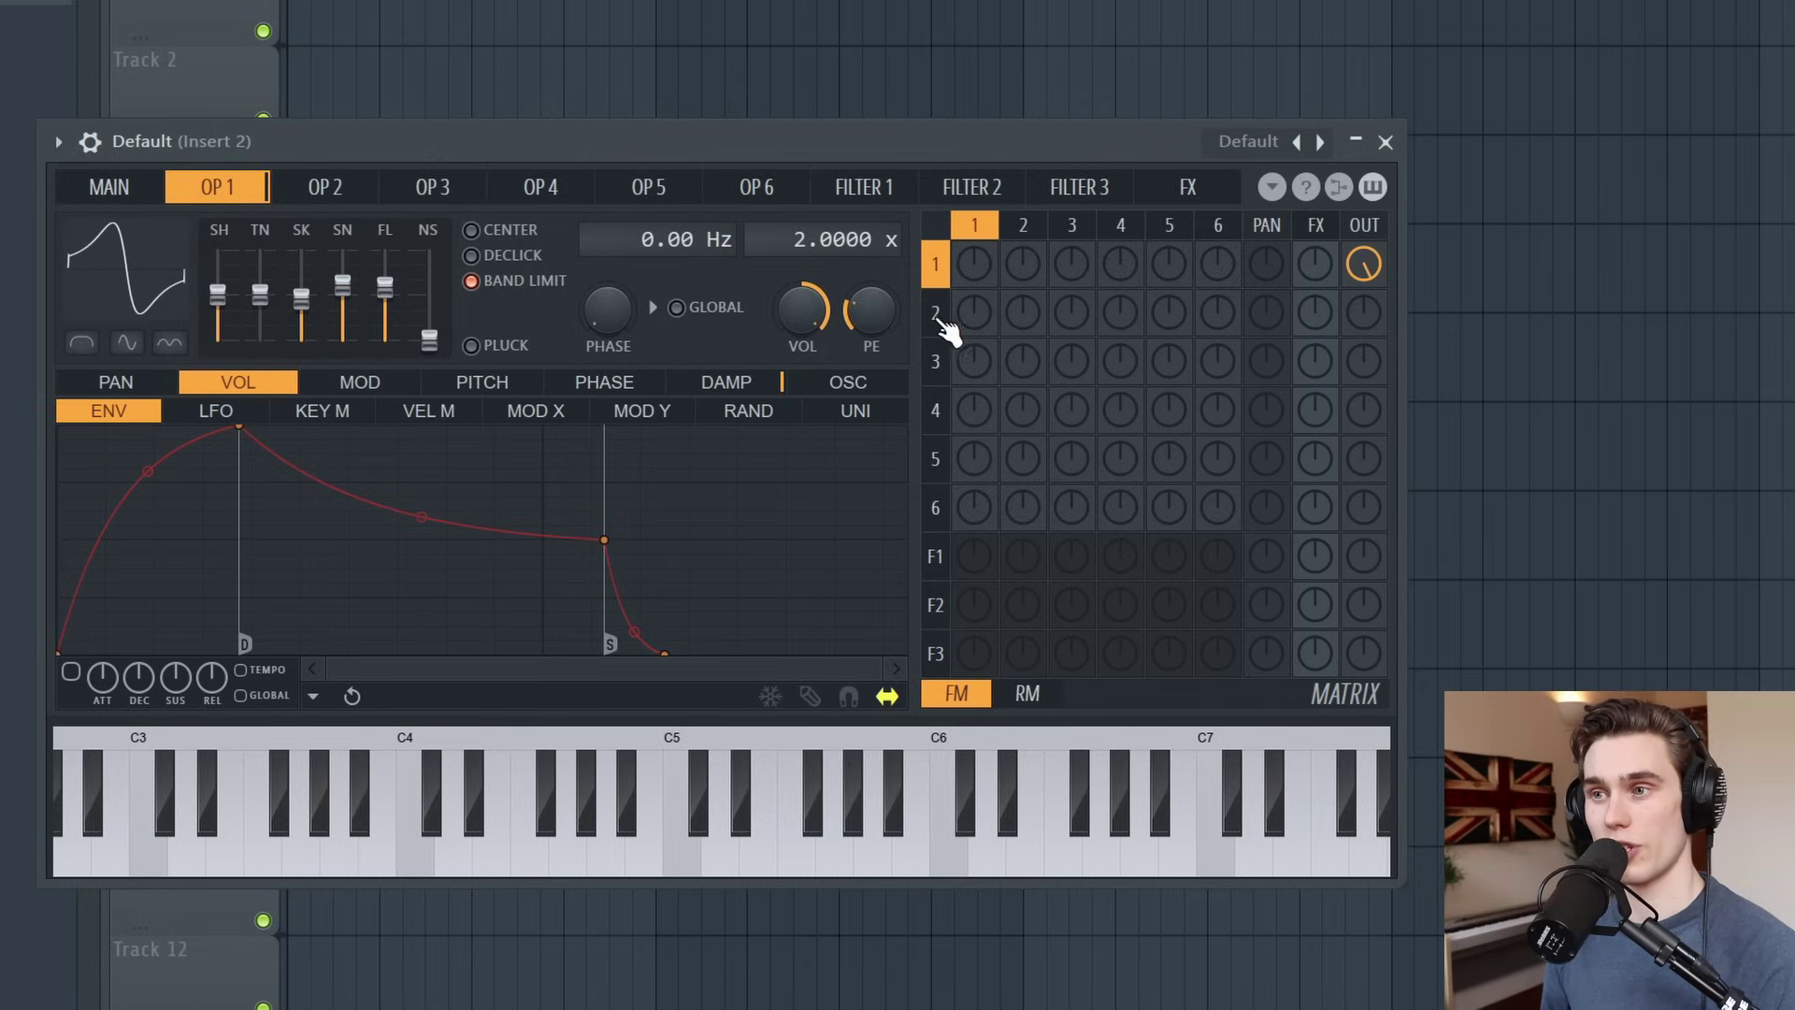
- Shape operator 2 as a square wave and audition it by temporarily raising its output level in the matrix
click(940, 318)
drag(229, 342, 229, 276)
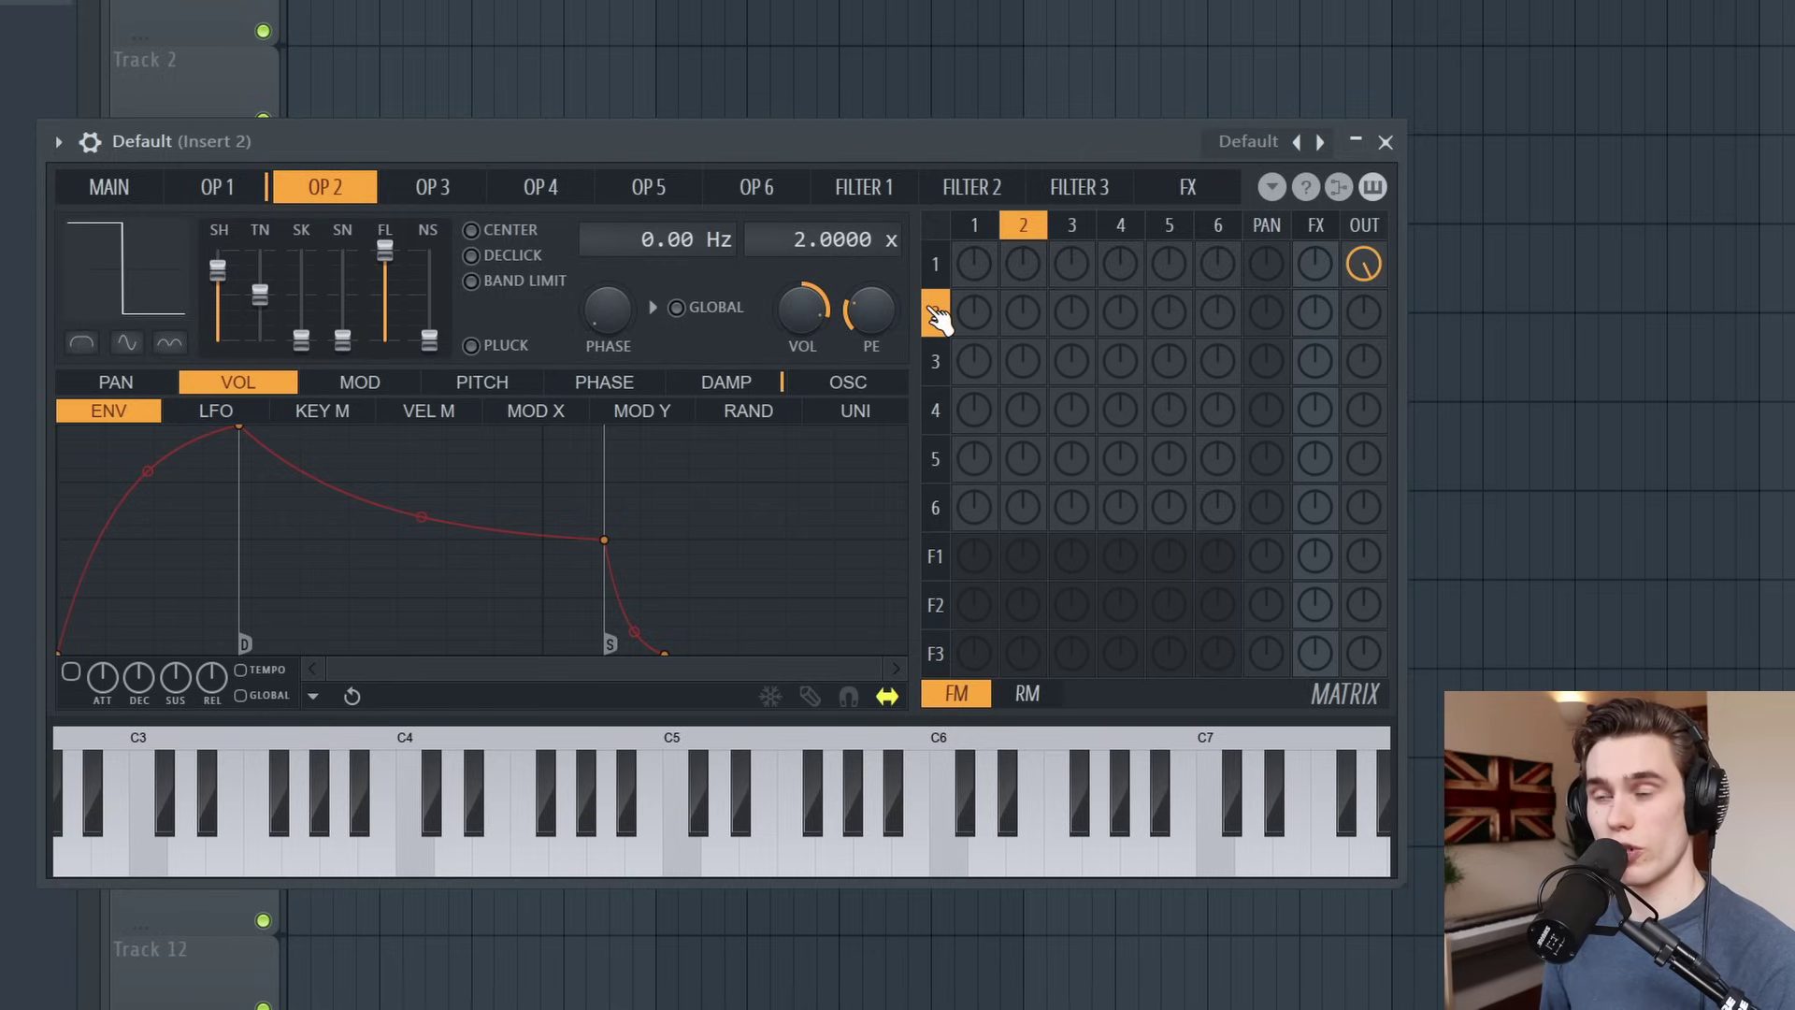
drag(1365, 335, 1363, 272)
key(j)
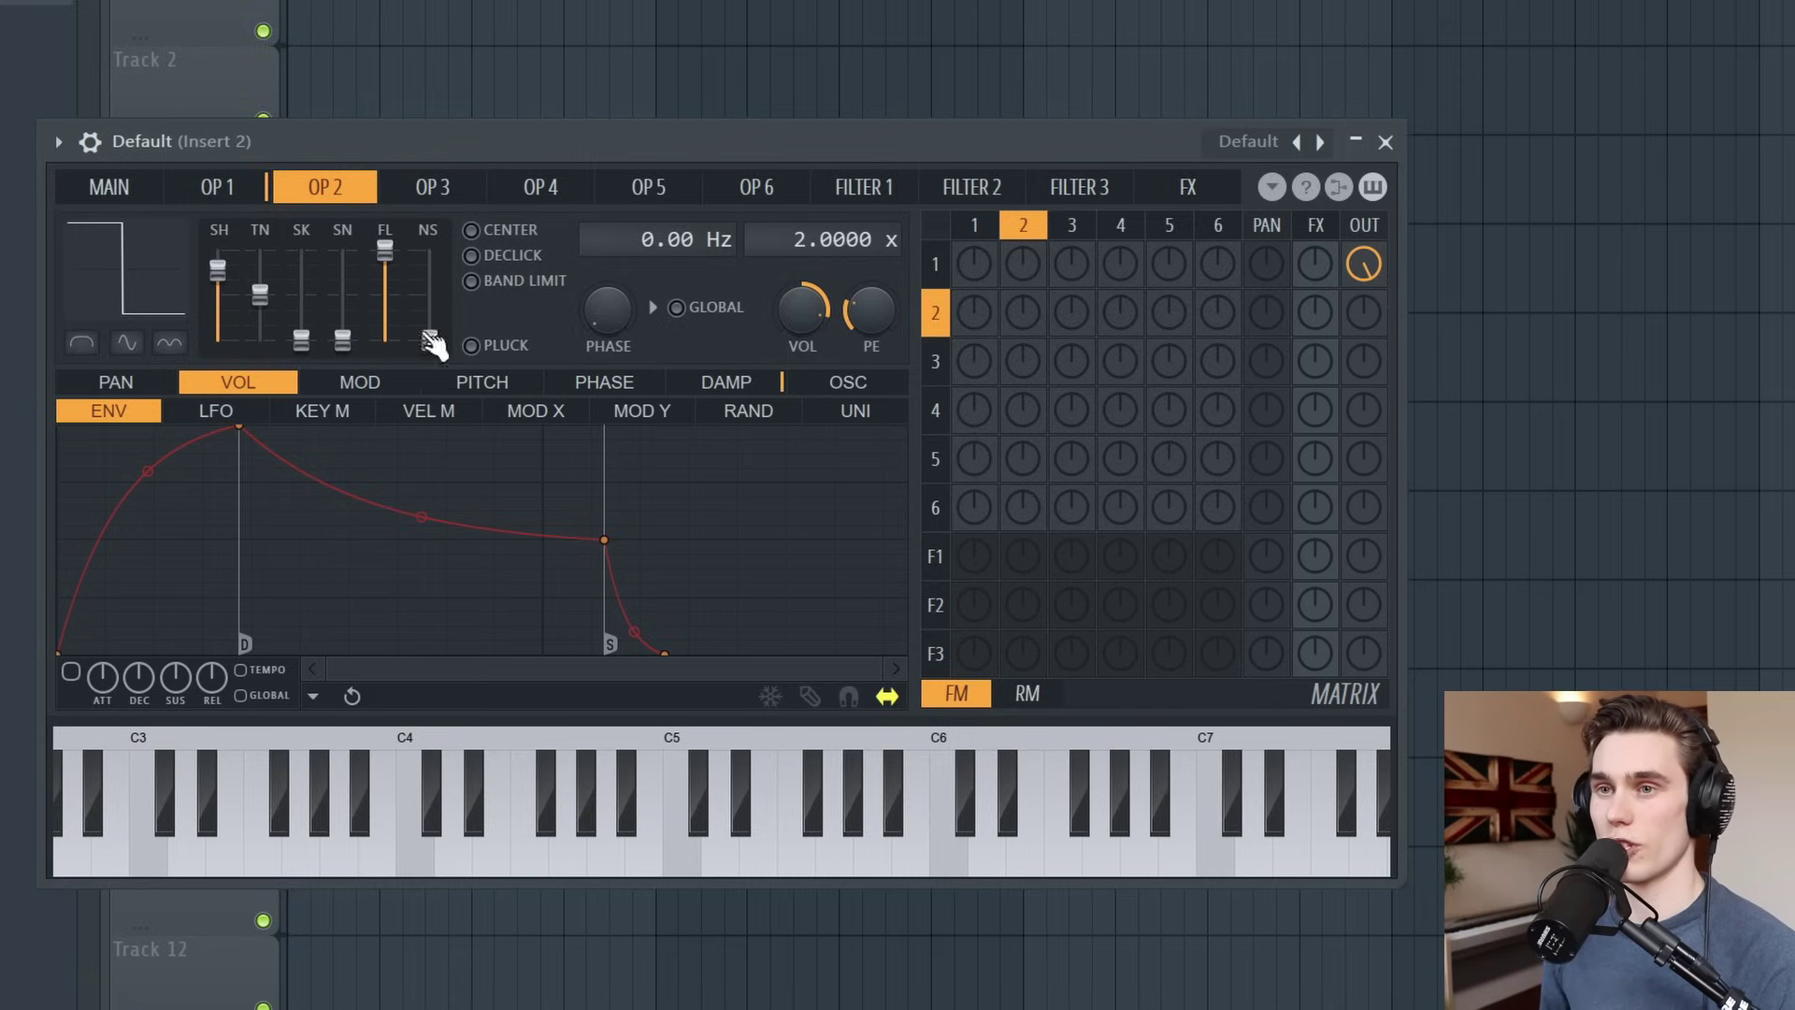
- Browse operator 1's modulation targets, including panning, volume, pitch and phase, and return to volume
click(227, 192)
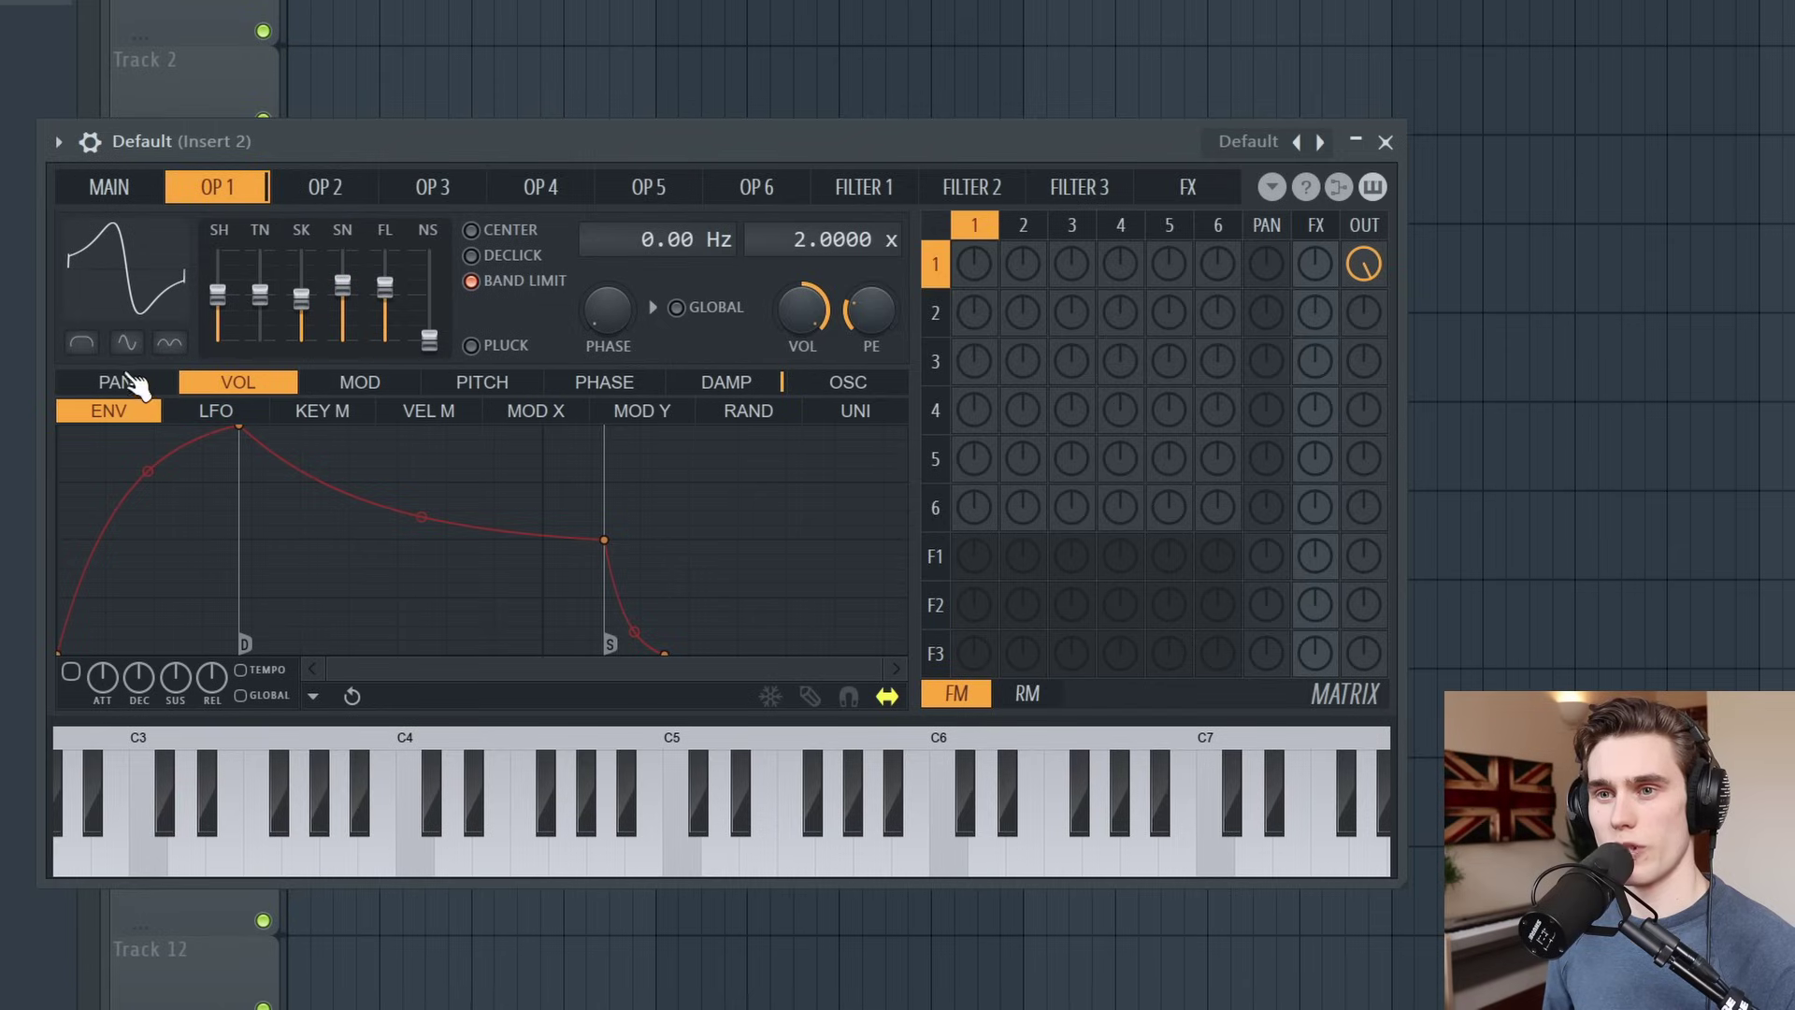
click(136, 387)
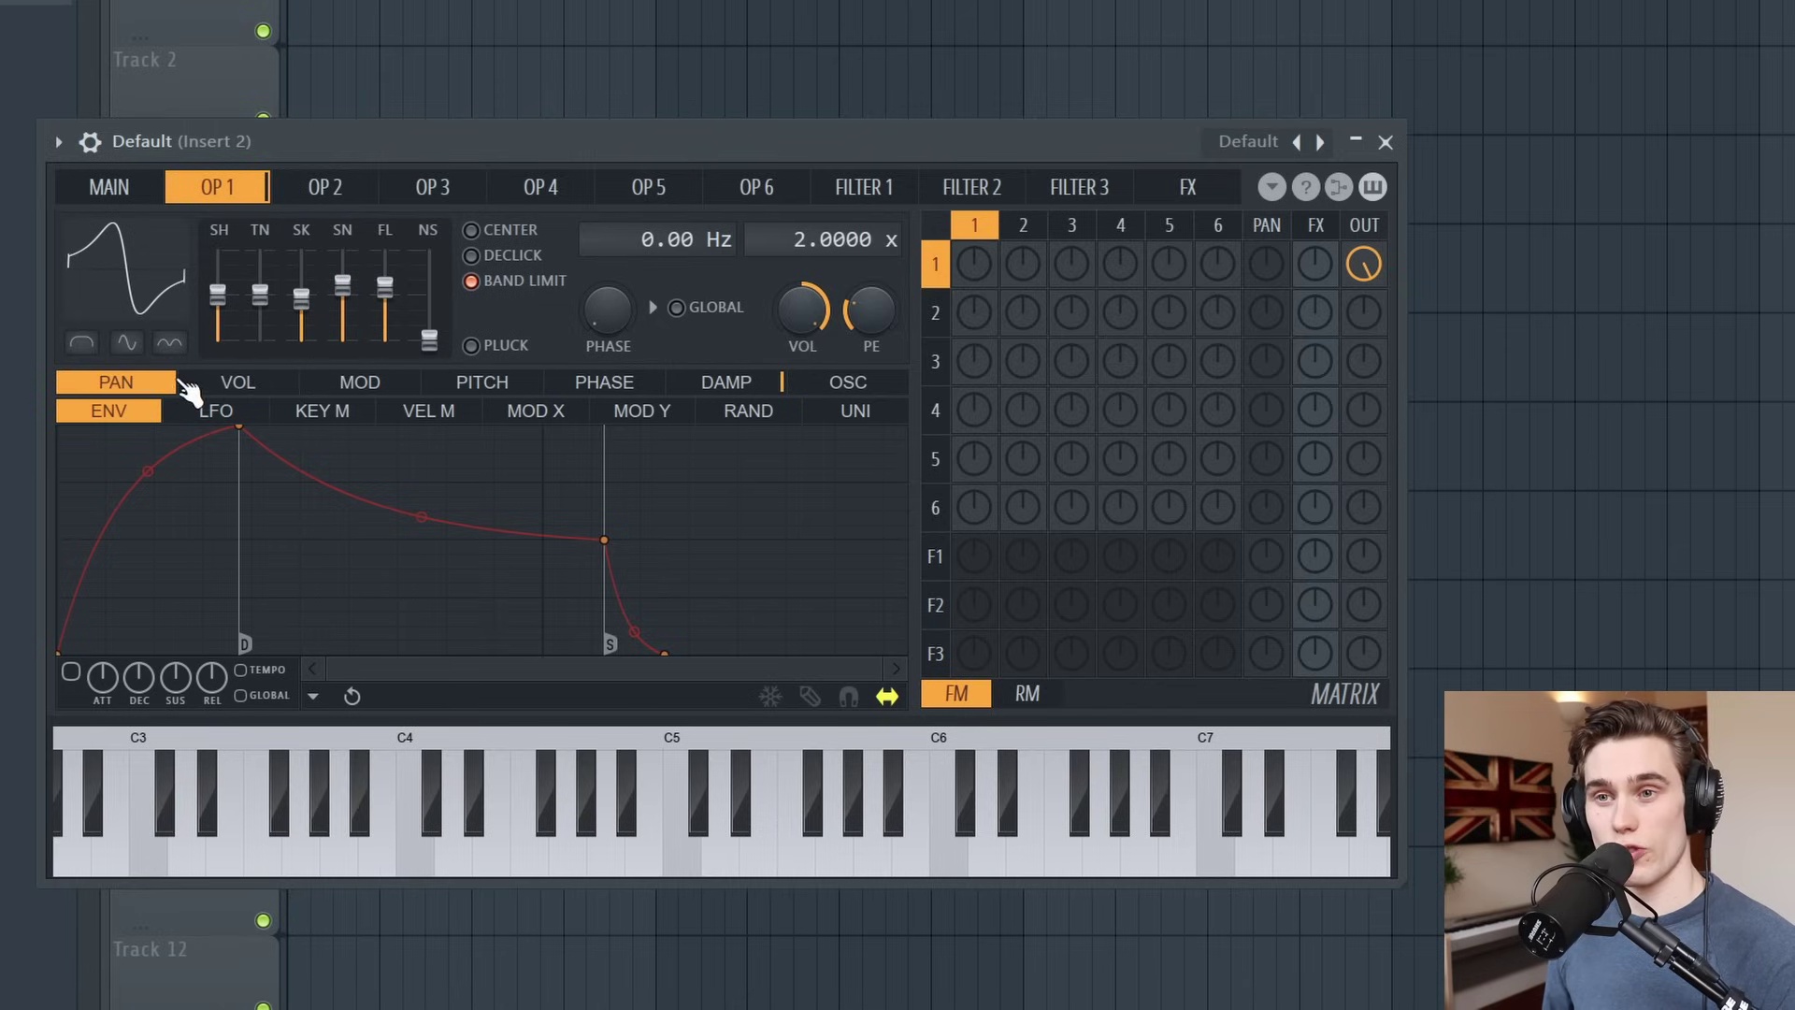
click(243, 388)
click(517, 386)
click(608, 384)
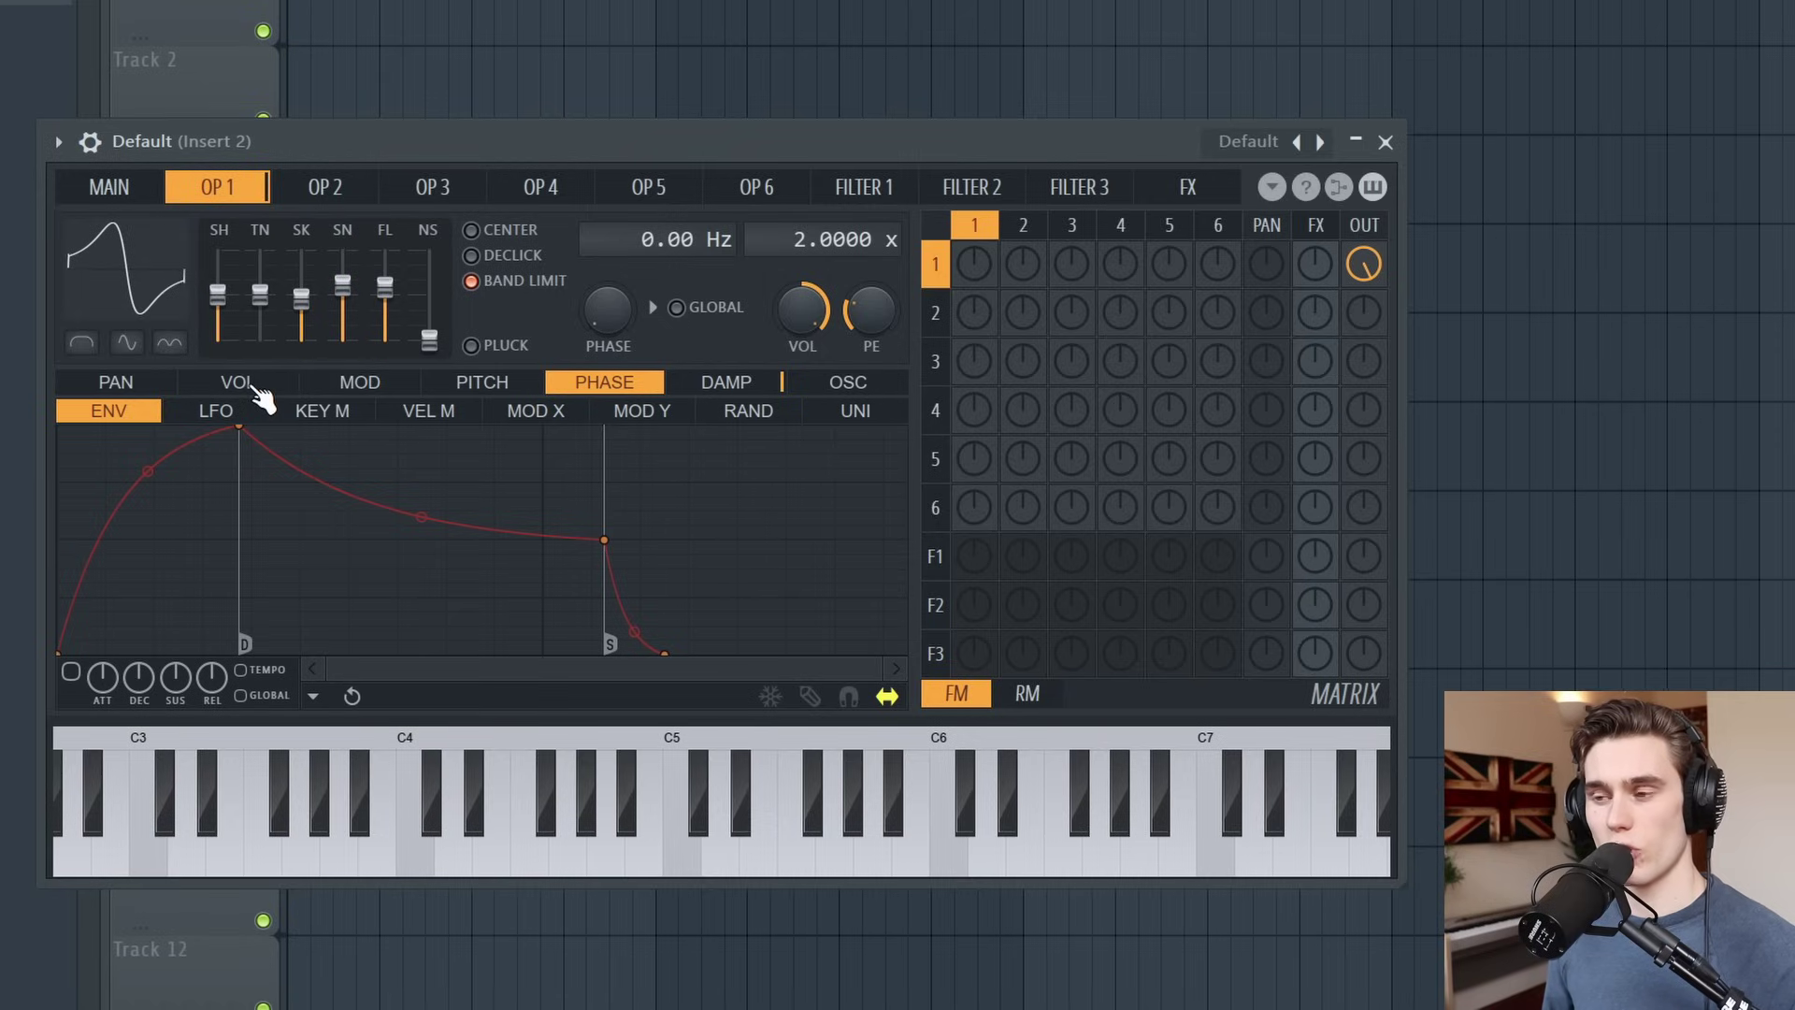
click(245, 385)
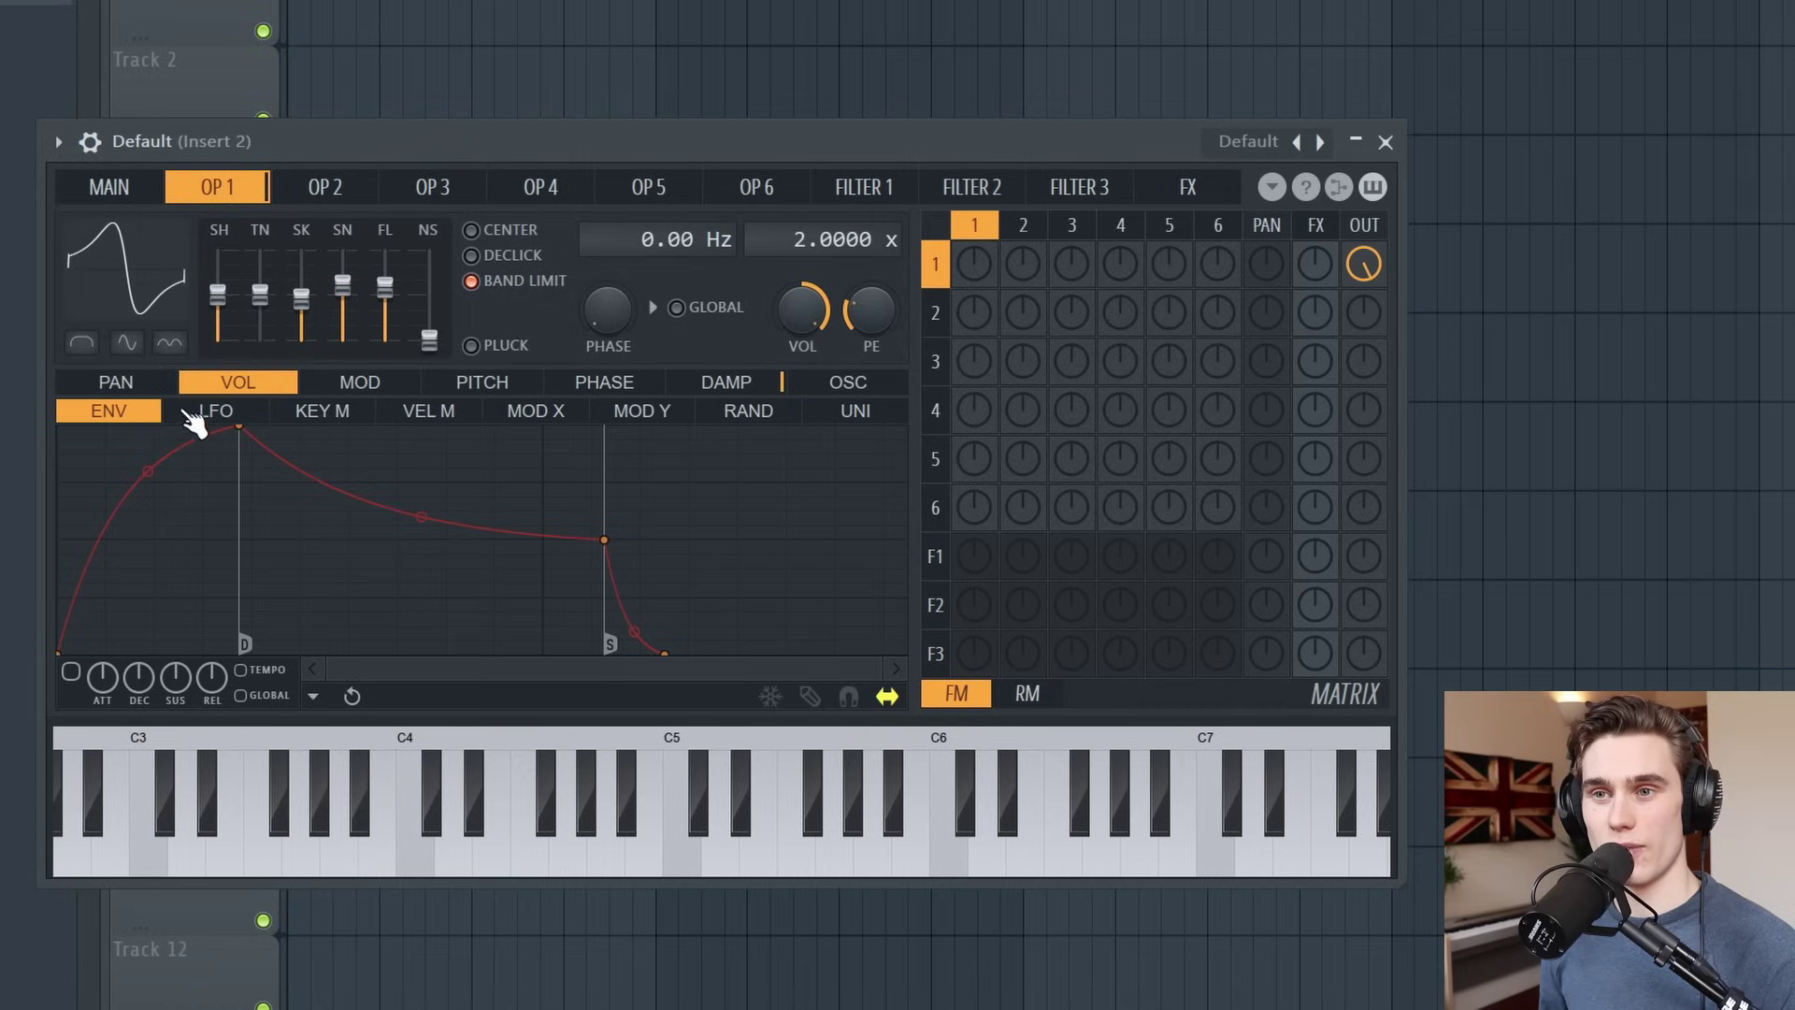
- Enable operator 1's volume envelope, stretch it into a long, slow attack and play a note to audition it
click(72, 673)
drag(245, 431, 630, 487)
drag(406, 525, 570, 480)
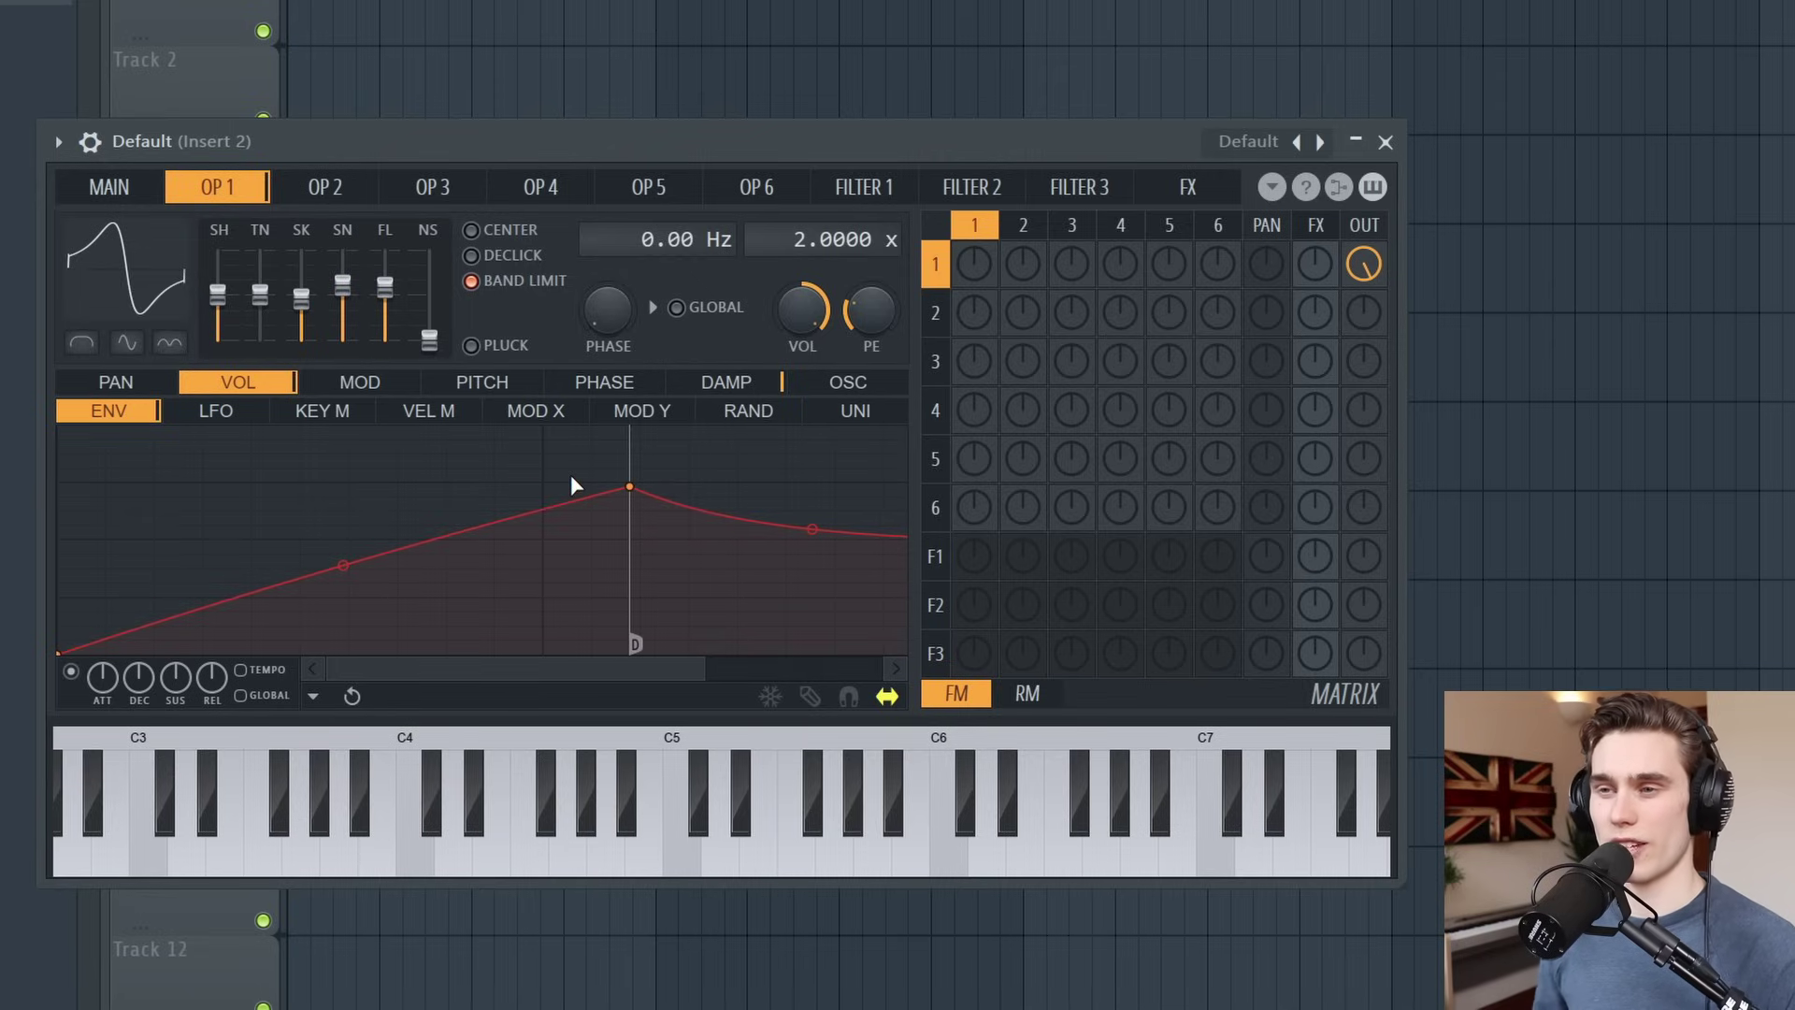
key(g)
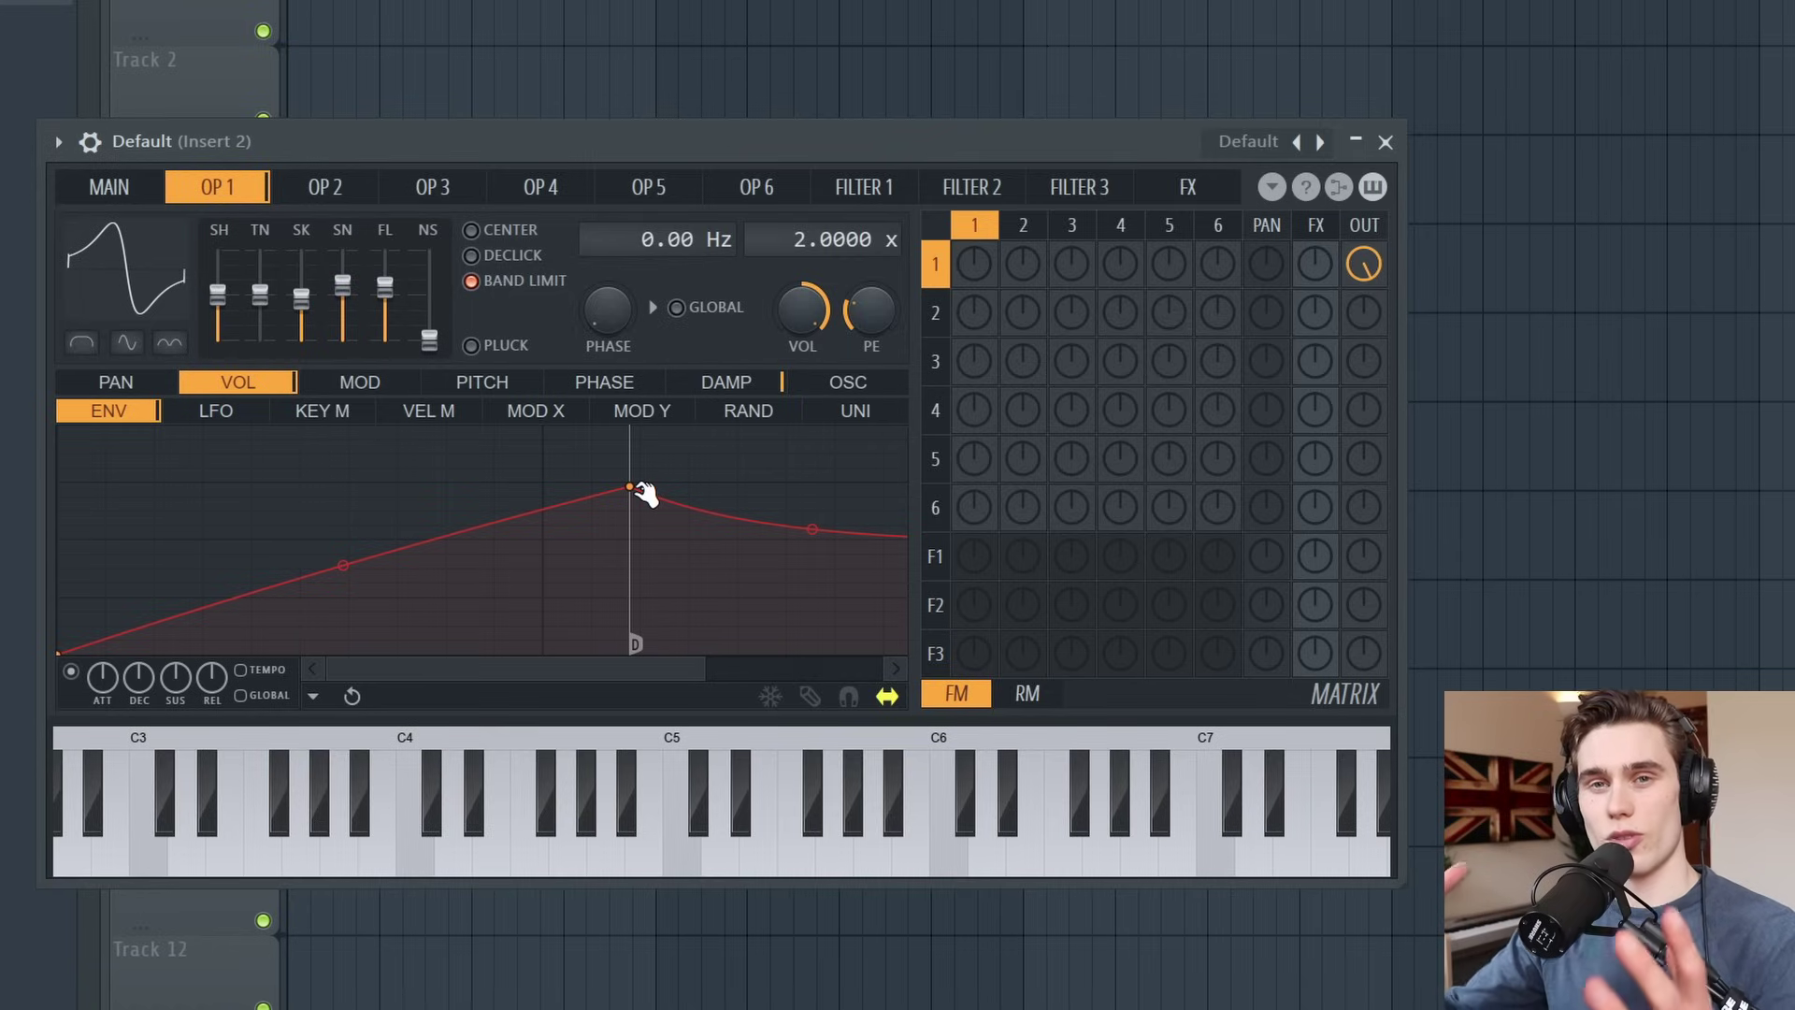
- Reshape operator 1's volume envelope with a full-level peak and shorter decay, and adjust its attack time and attack curve
drag(632, 488, 164, 436)
drag(541, 543, 362, 533)
drag(160, 429, 155, 428)
drag(106, 520, 110, 491)
drag(103, 675, 99, 668)
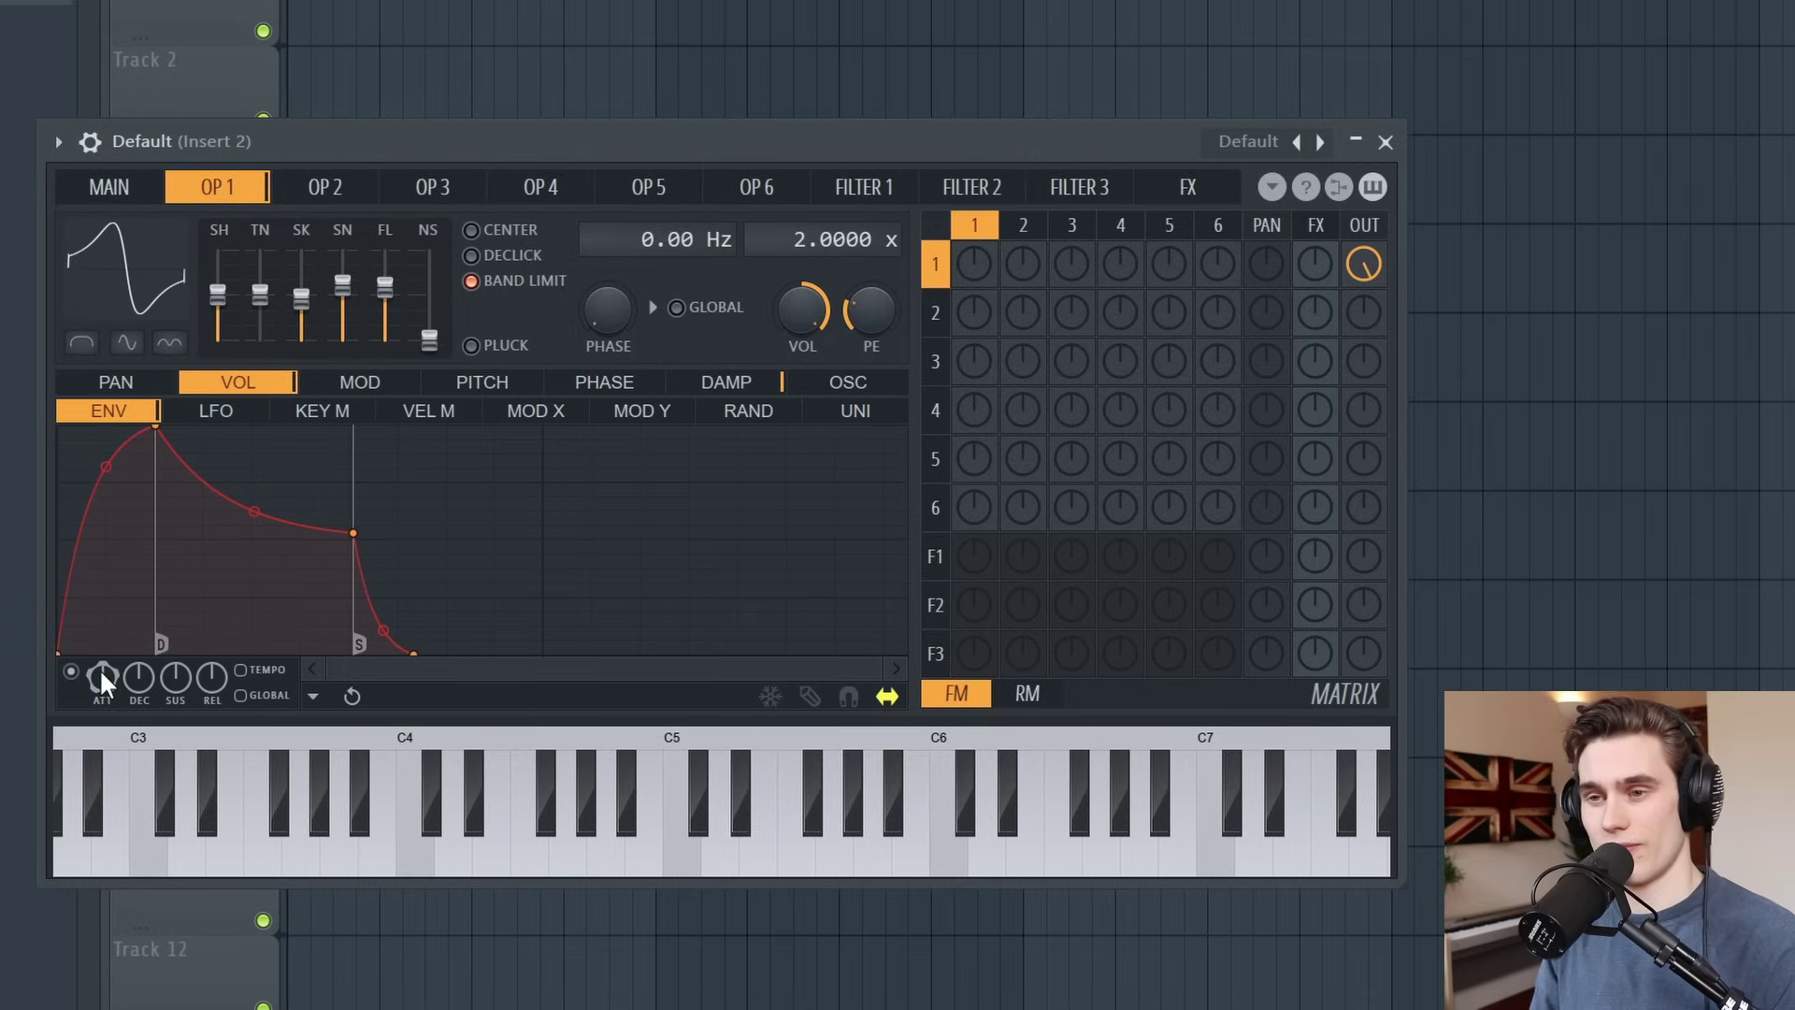
drag(102, 677, 103, 655)
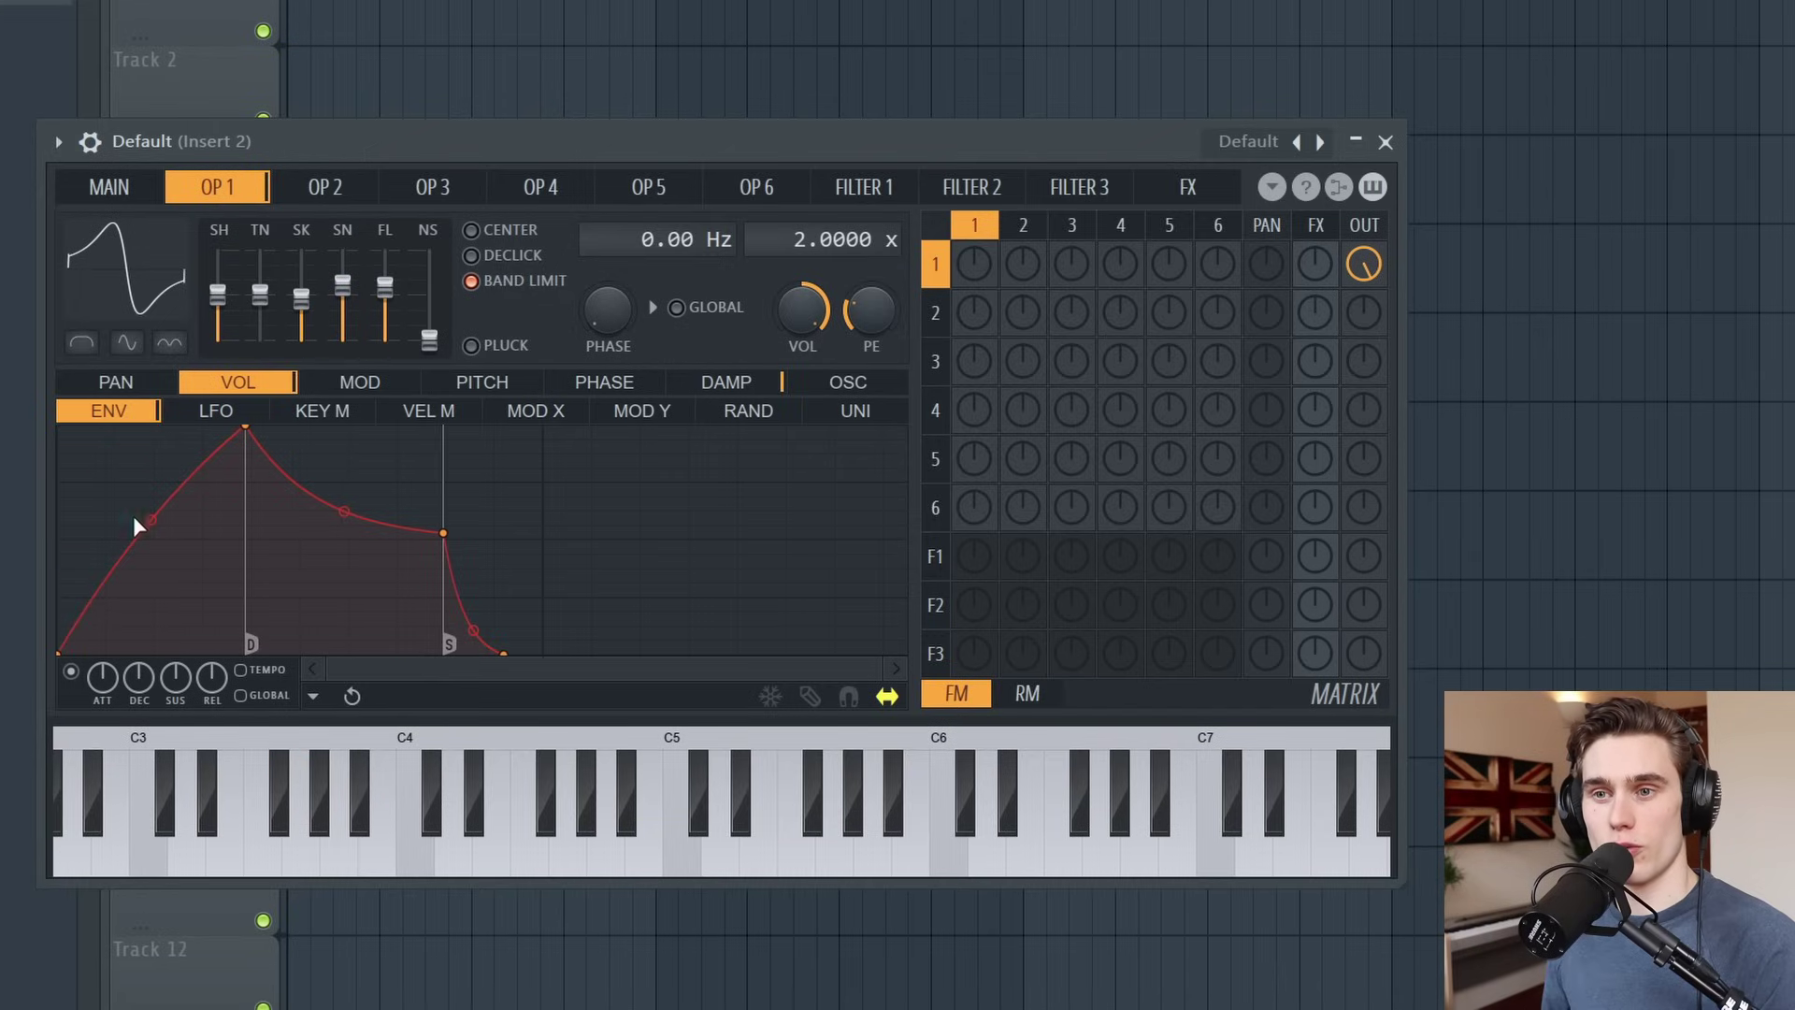
mouse_move(153, 526)
mouse_down()
mouse_move(153, 496)
mouse_move(154, 538)
mouse_move(154, 511)
mouse_up()
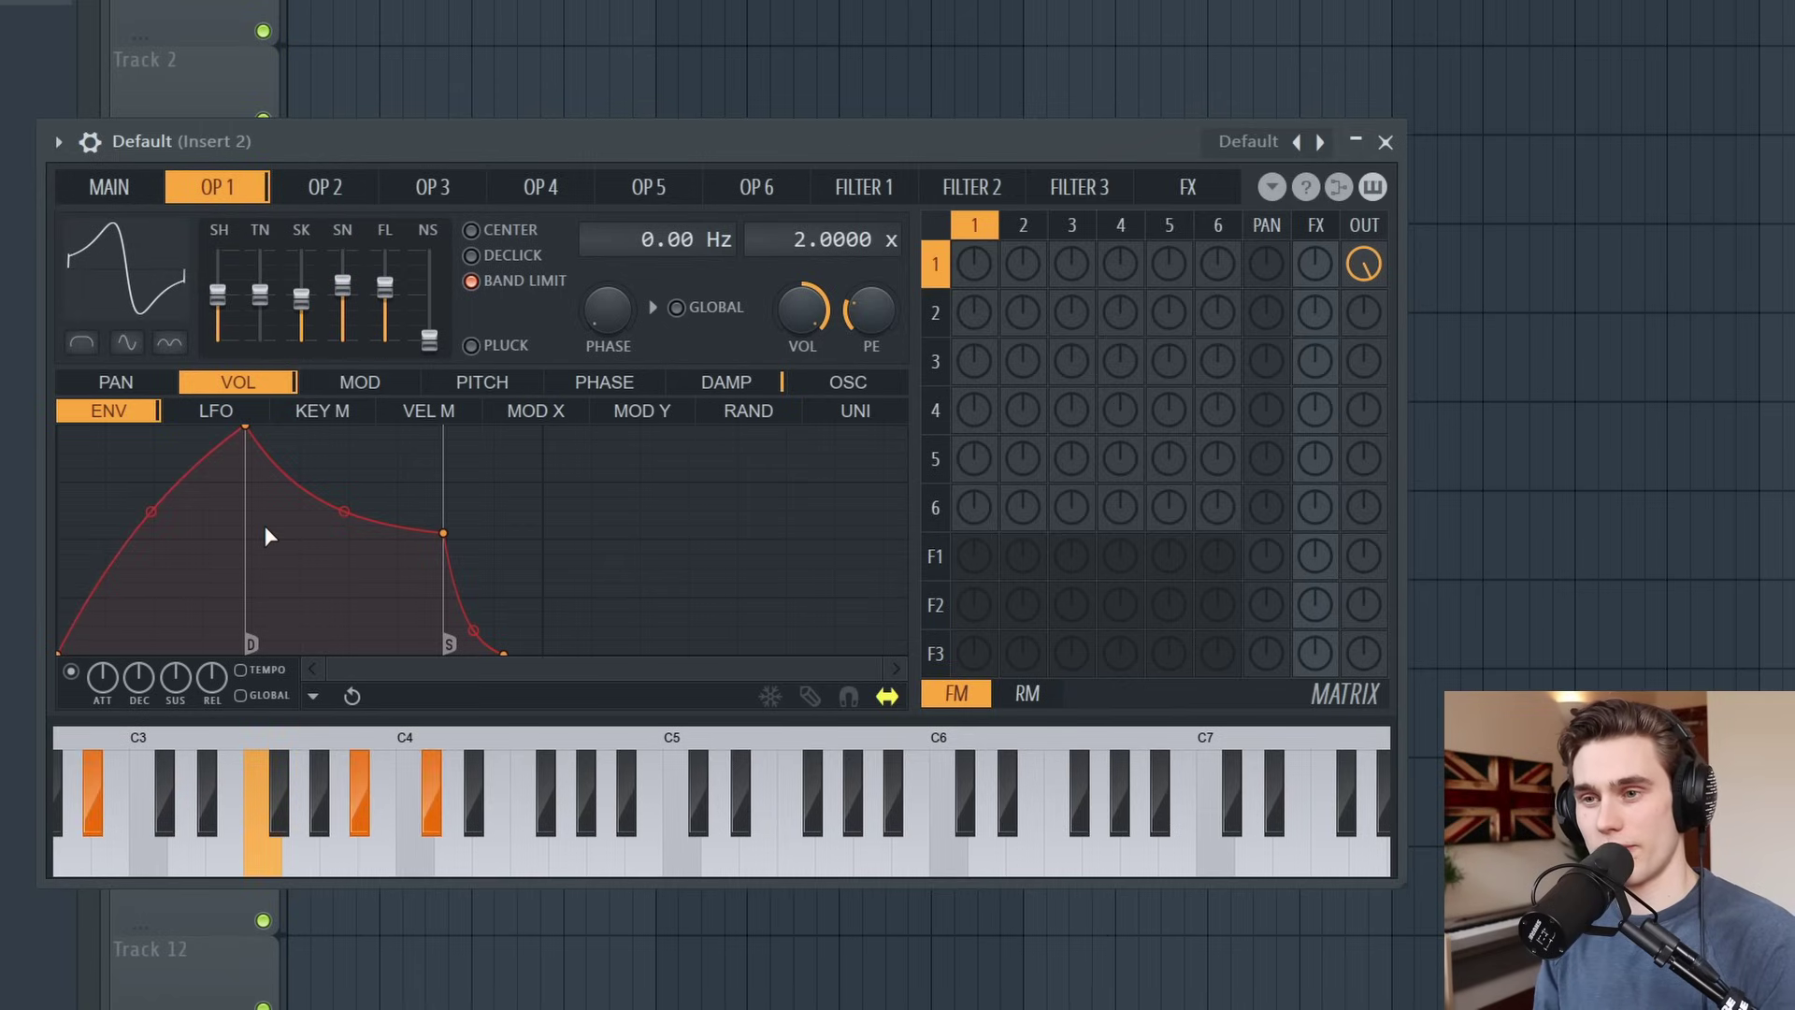
- Inspect the LFO and key mapping available for operator 1's volume, then return to its envelope
click(241, 384)
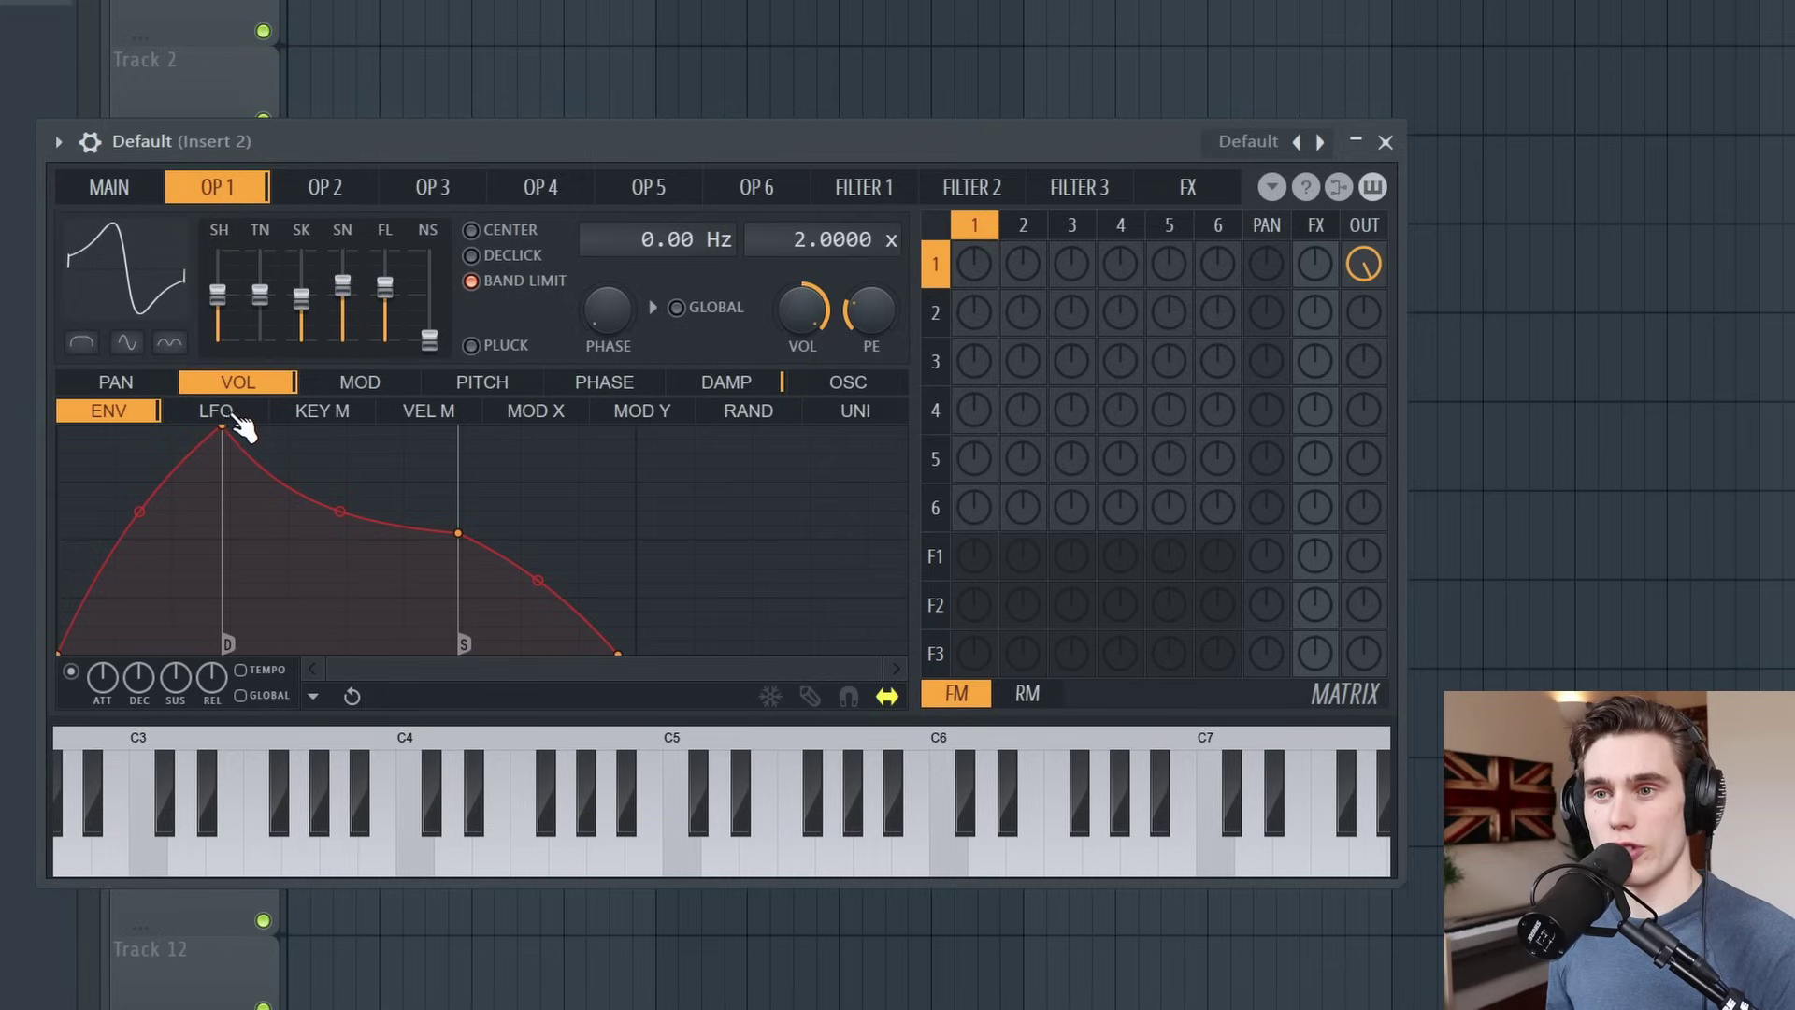
click(238, 421)
click(321, 419)
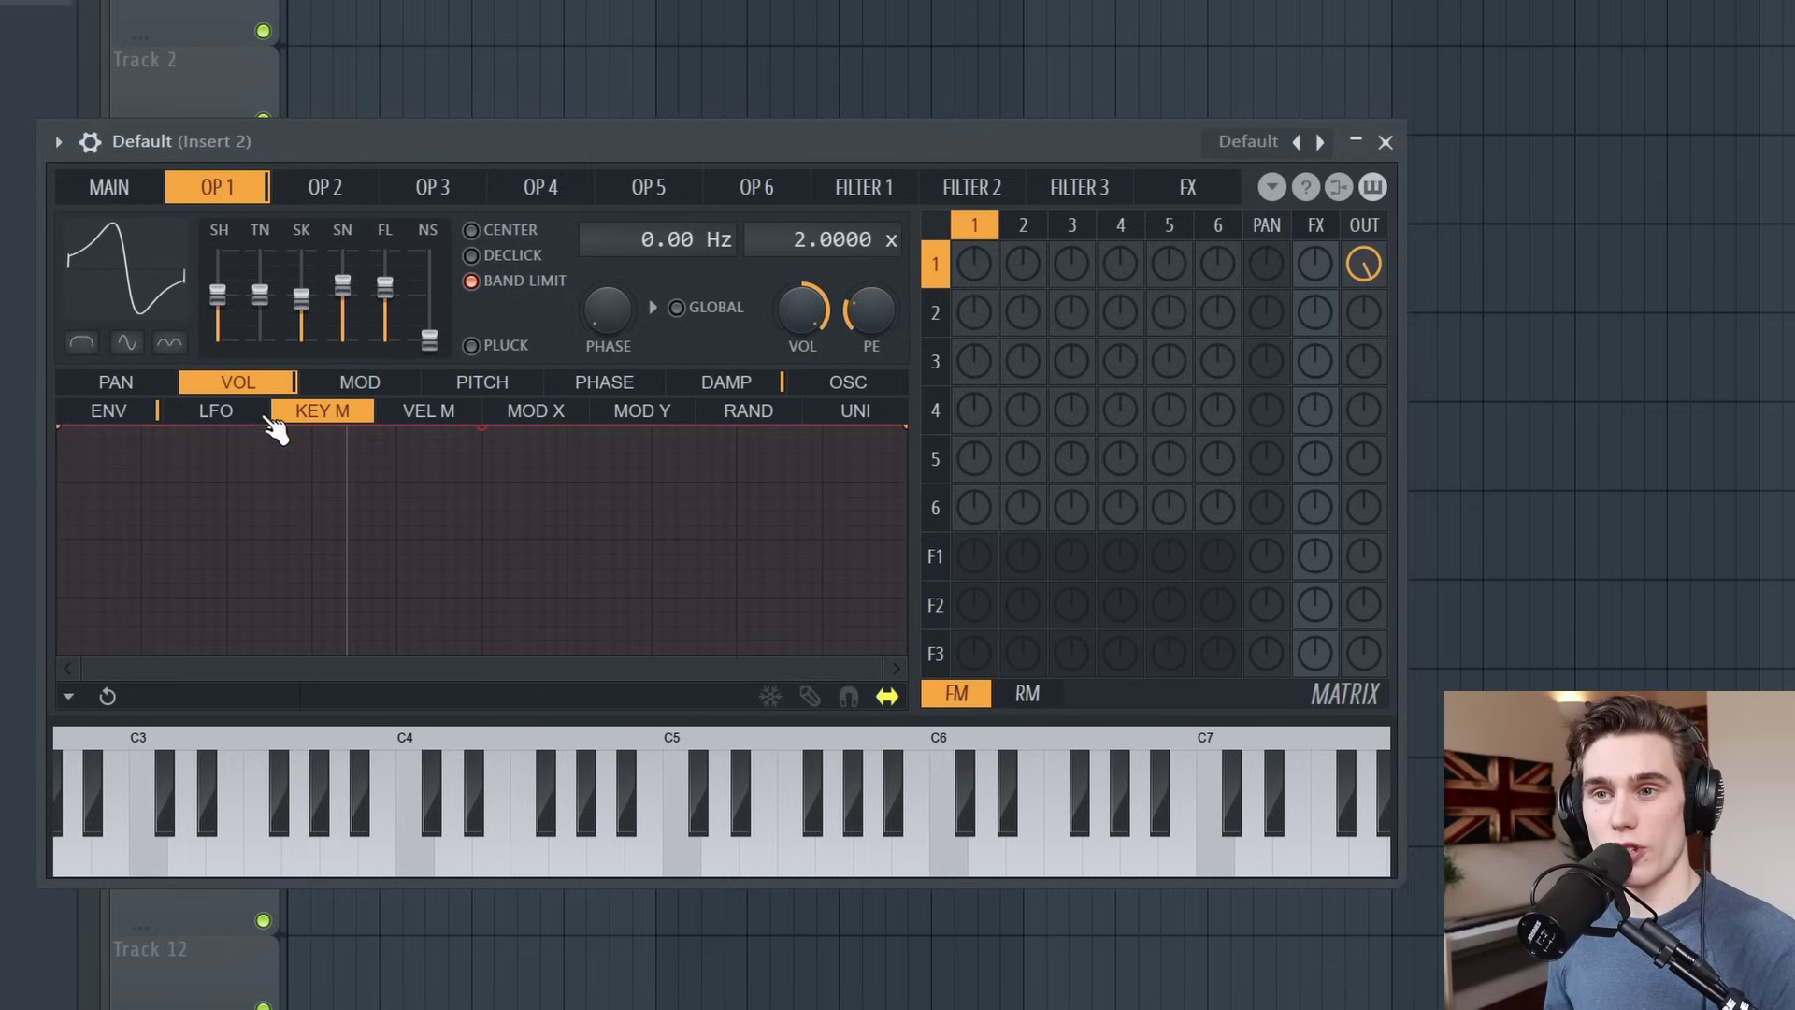
click(220, 413)
click(151, 410)
- Try an LFO on operator 1's panning, then return to the volume envelope
click(152, 385)
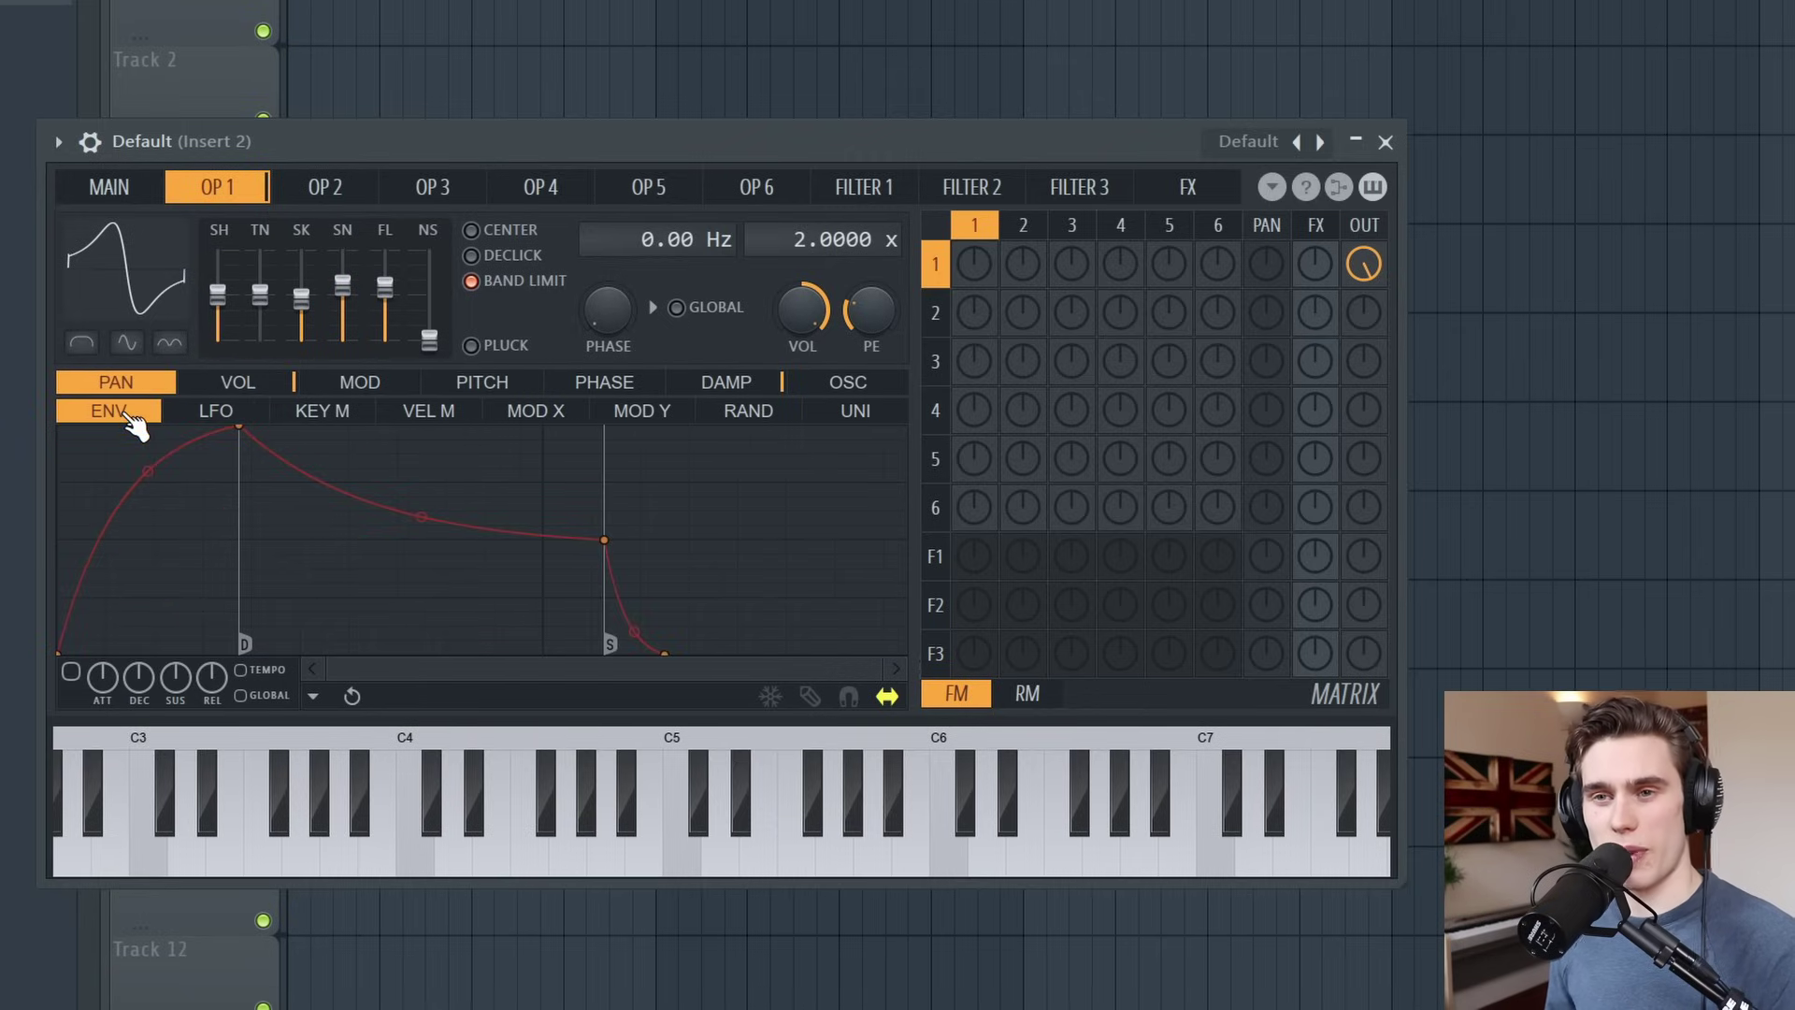
click(219, 418)
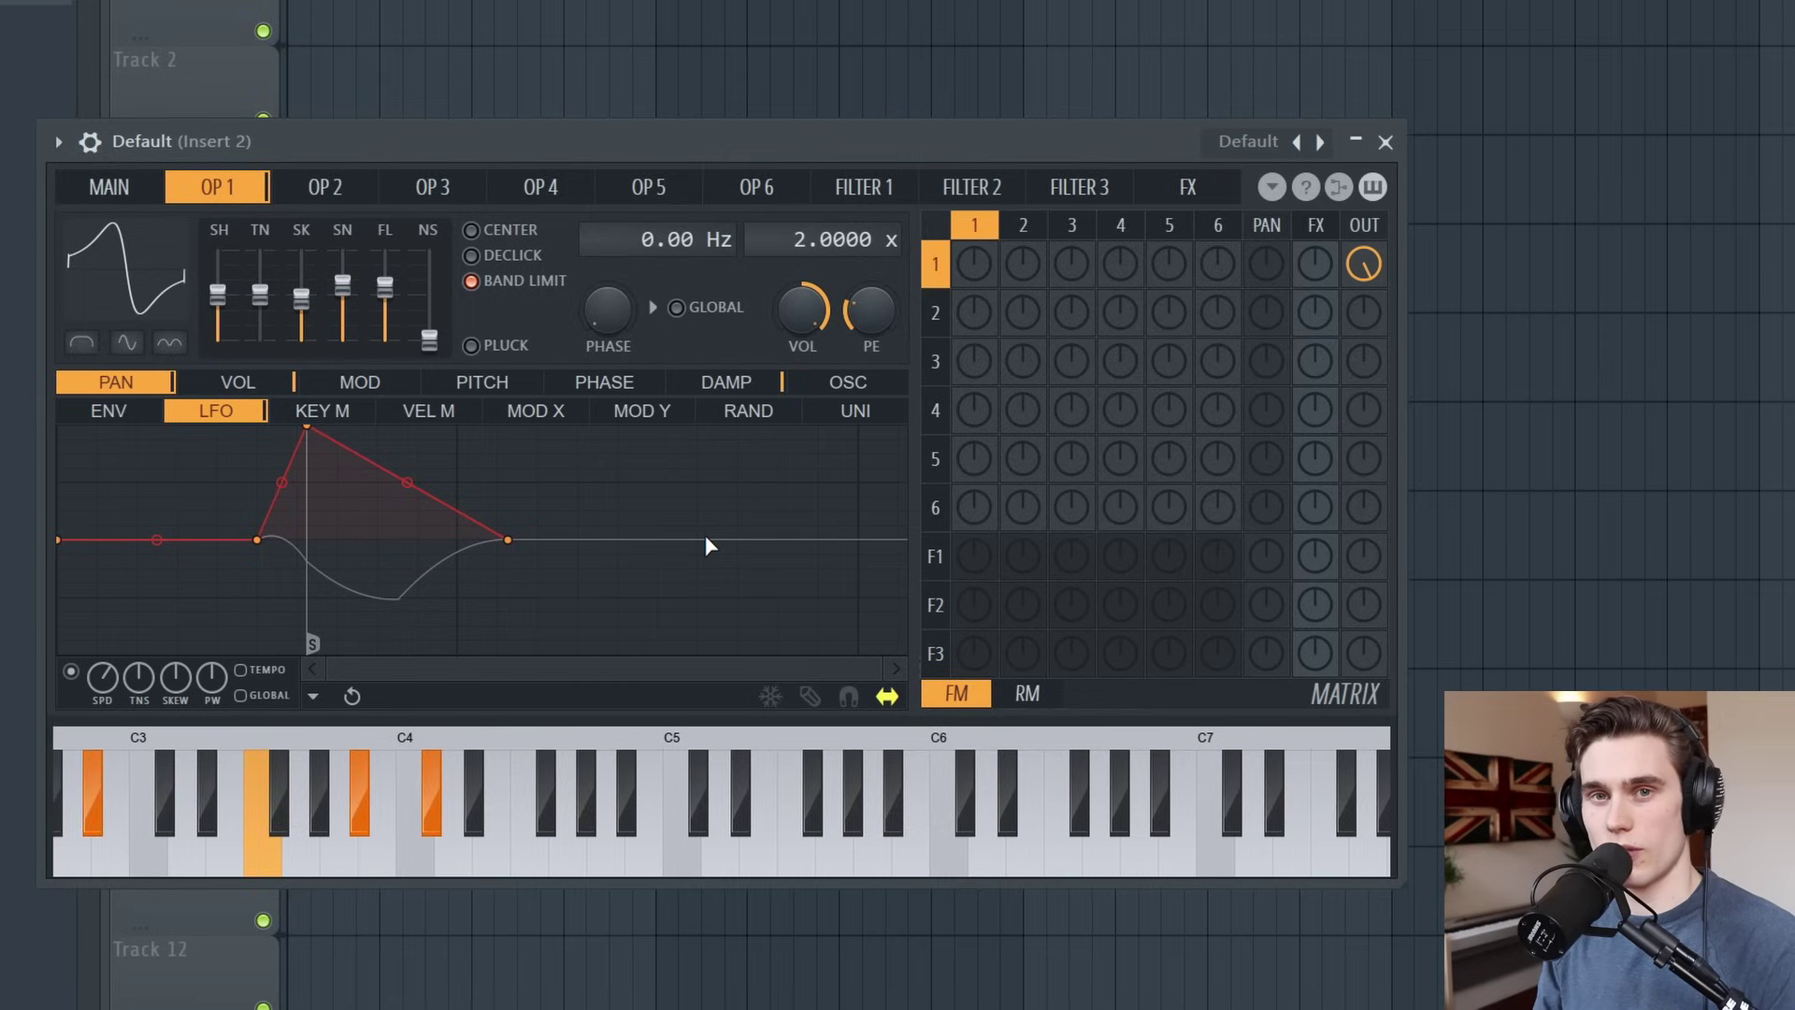
click(237, 381)
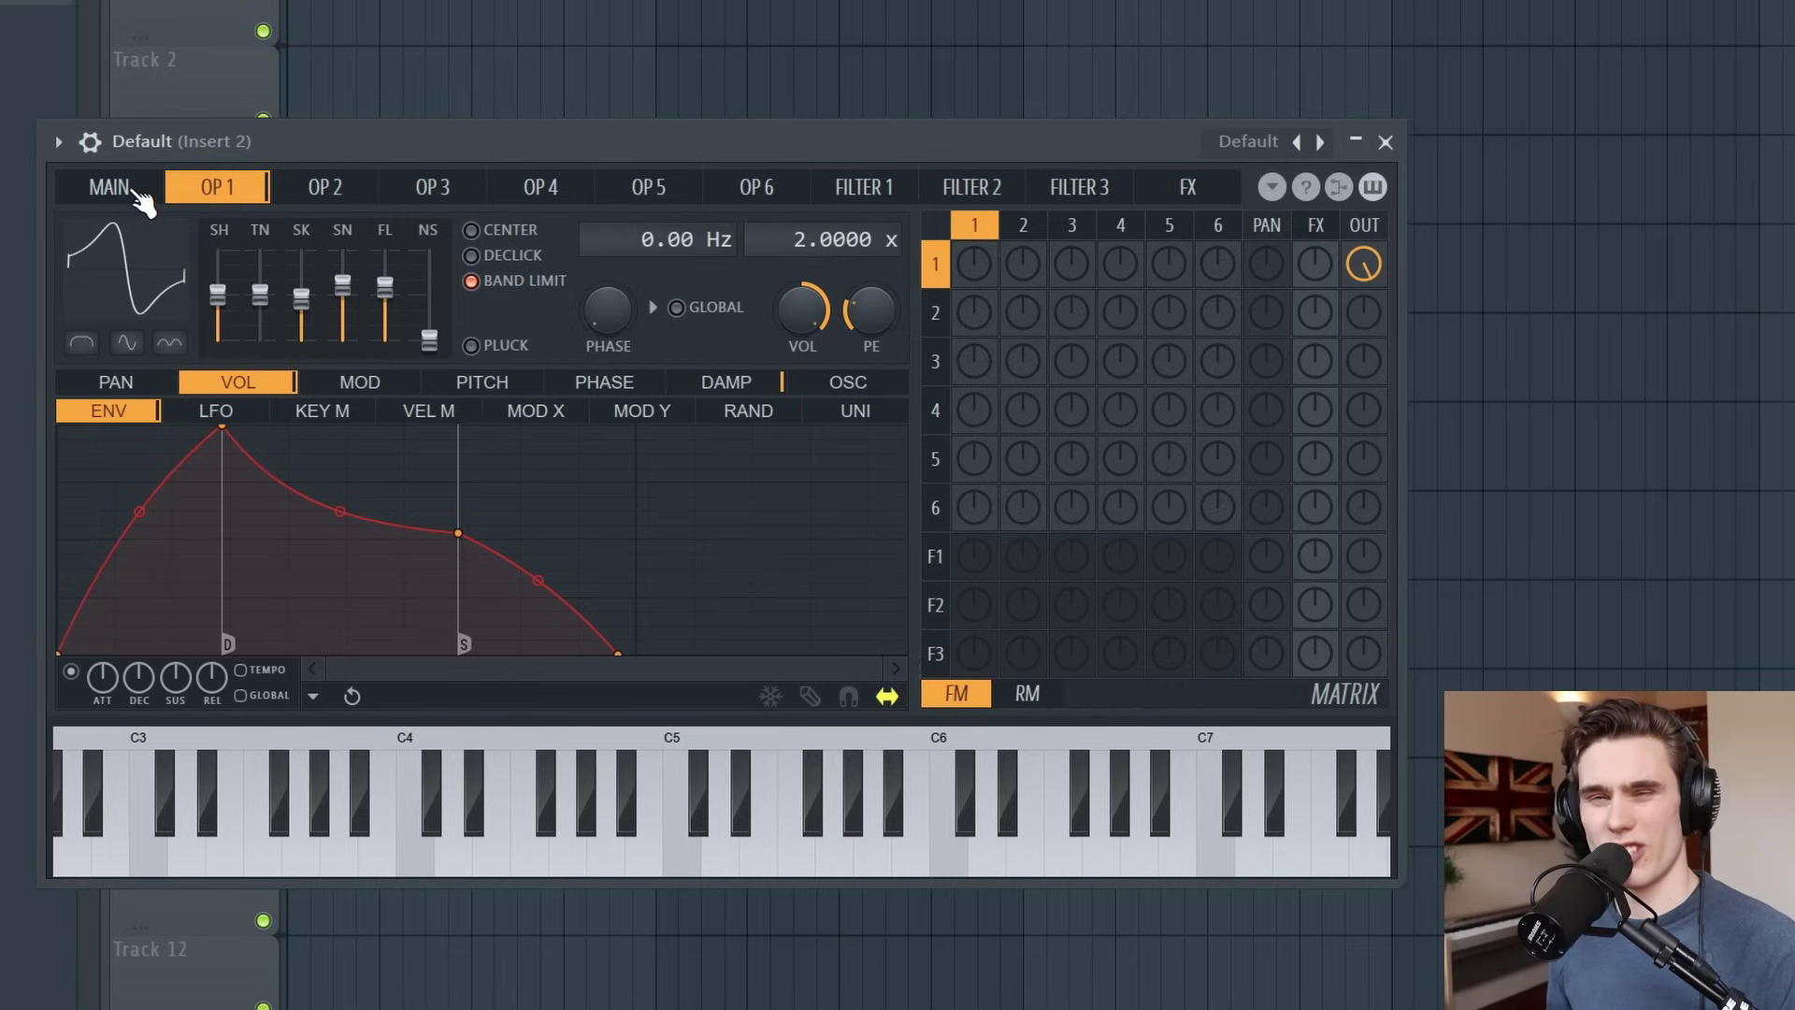
- Set the synth's main unison order to 7 and try out the unison panning and pitch amounts
click(140, 194)
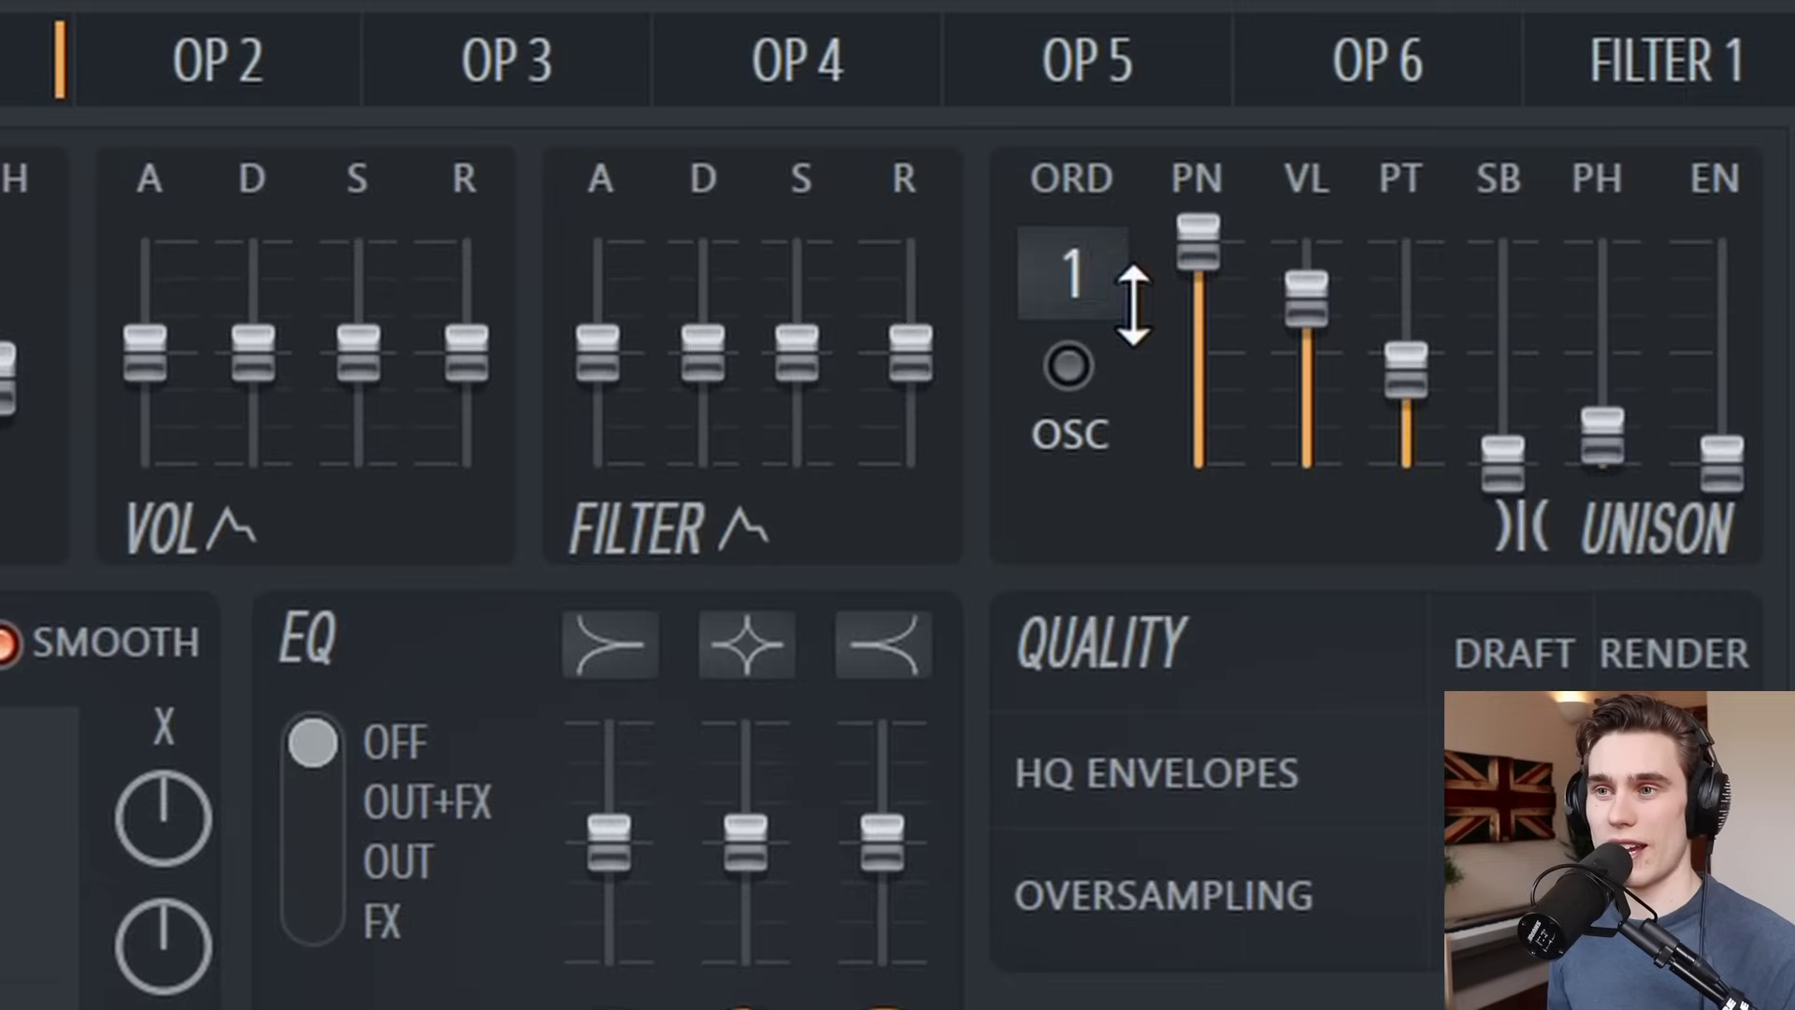
drag(657, 274, 658, 254)
drag(1073, 273, 1145, 271)
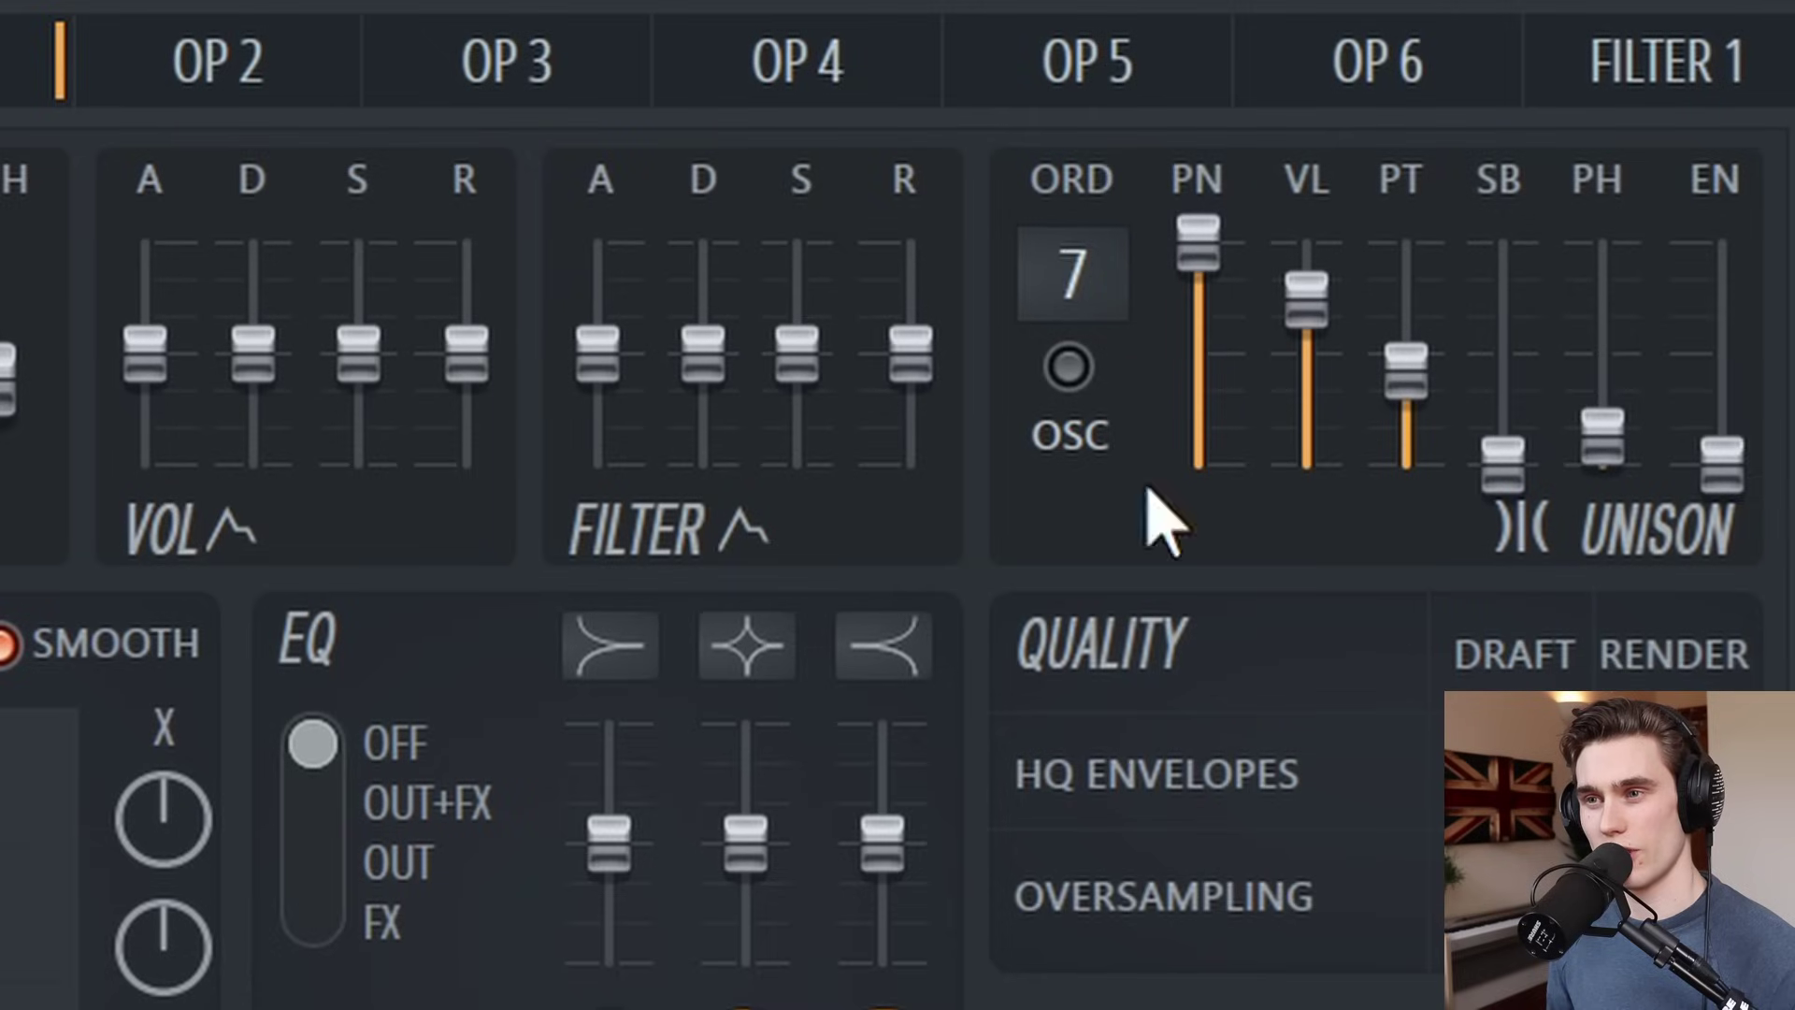
mouse_move(1199, 245)
mouse_down()
mouse_move(1198, 402)
mouse_move(1202, 281)
mouse_up()
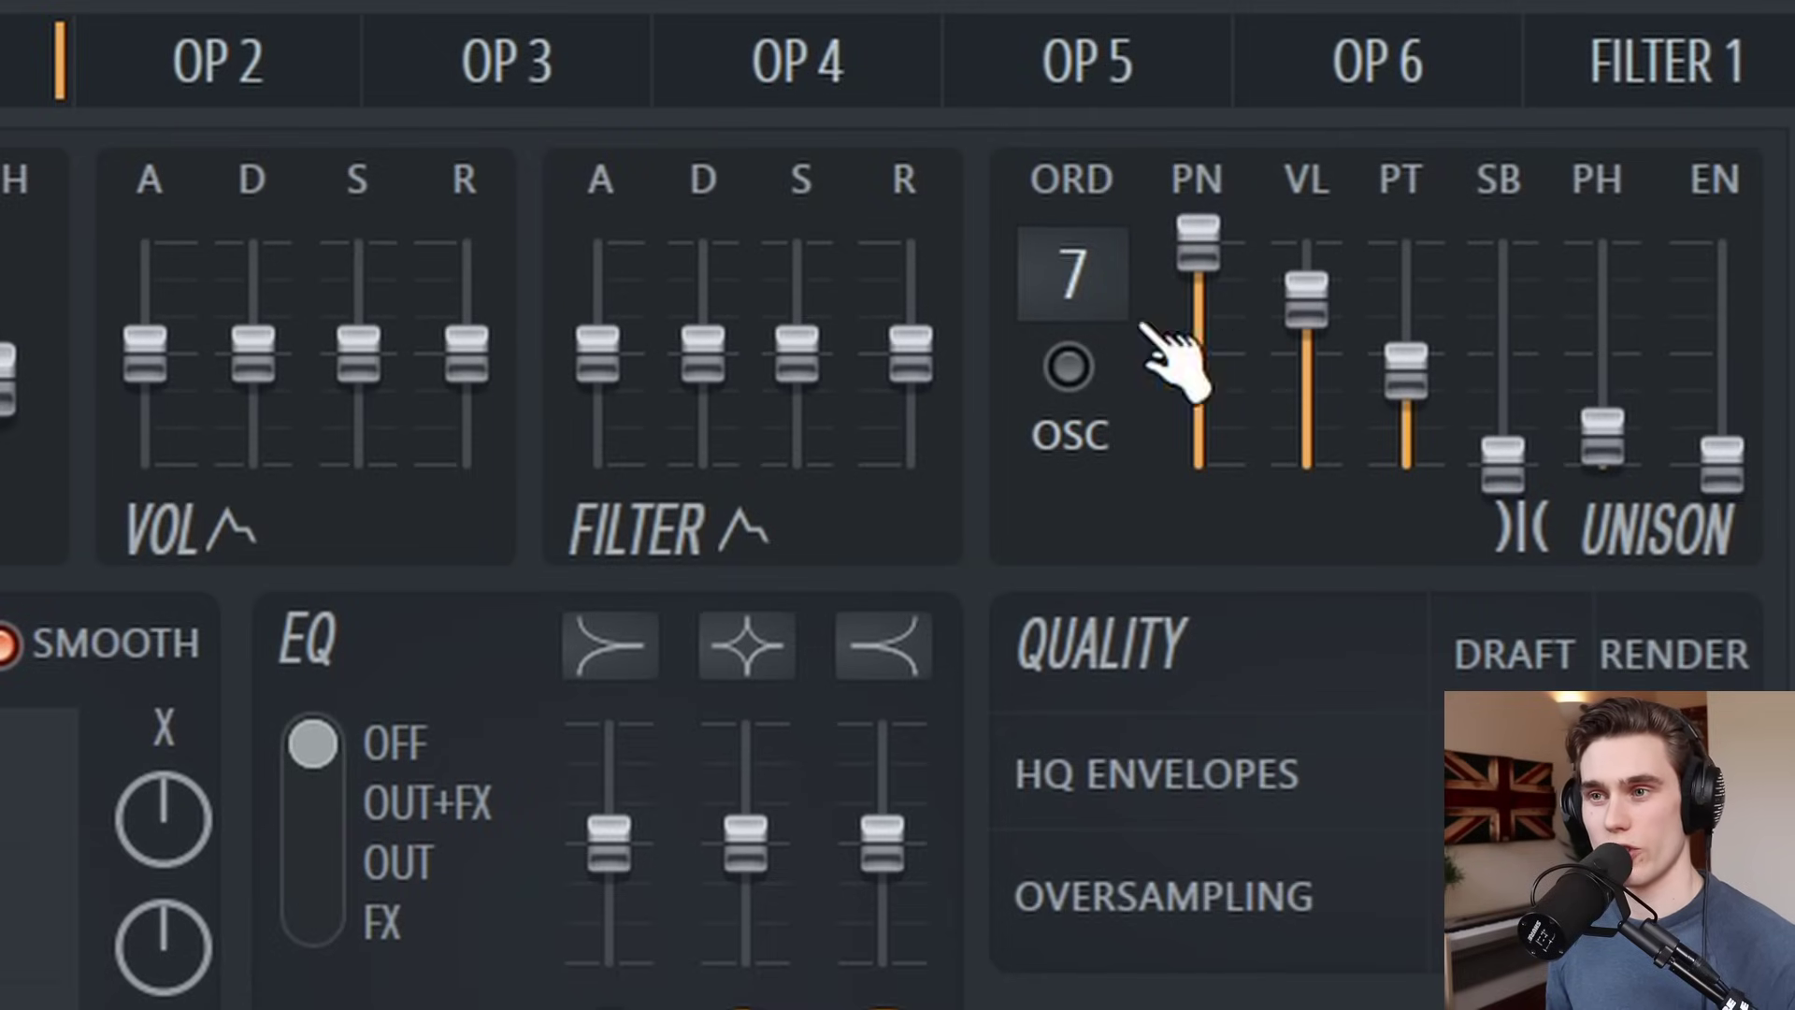
drag(1216, 359, 1199, 234)
mouse_move(1406, 374)
mouse_down()
mouse_move(1406, 427)
mouse_move(1406, 281)
mouse_move(1419, 366)
mouse_up()
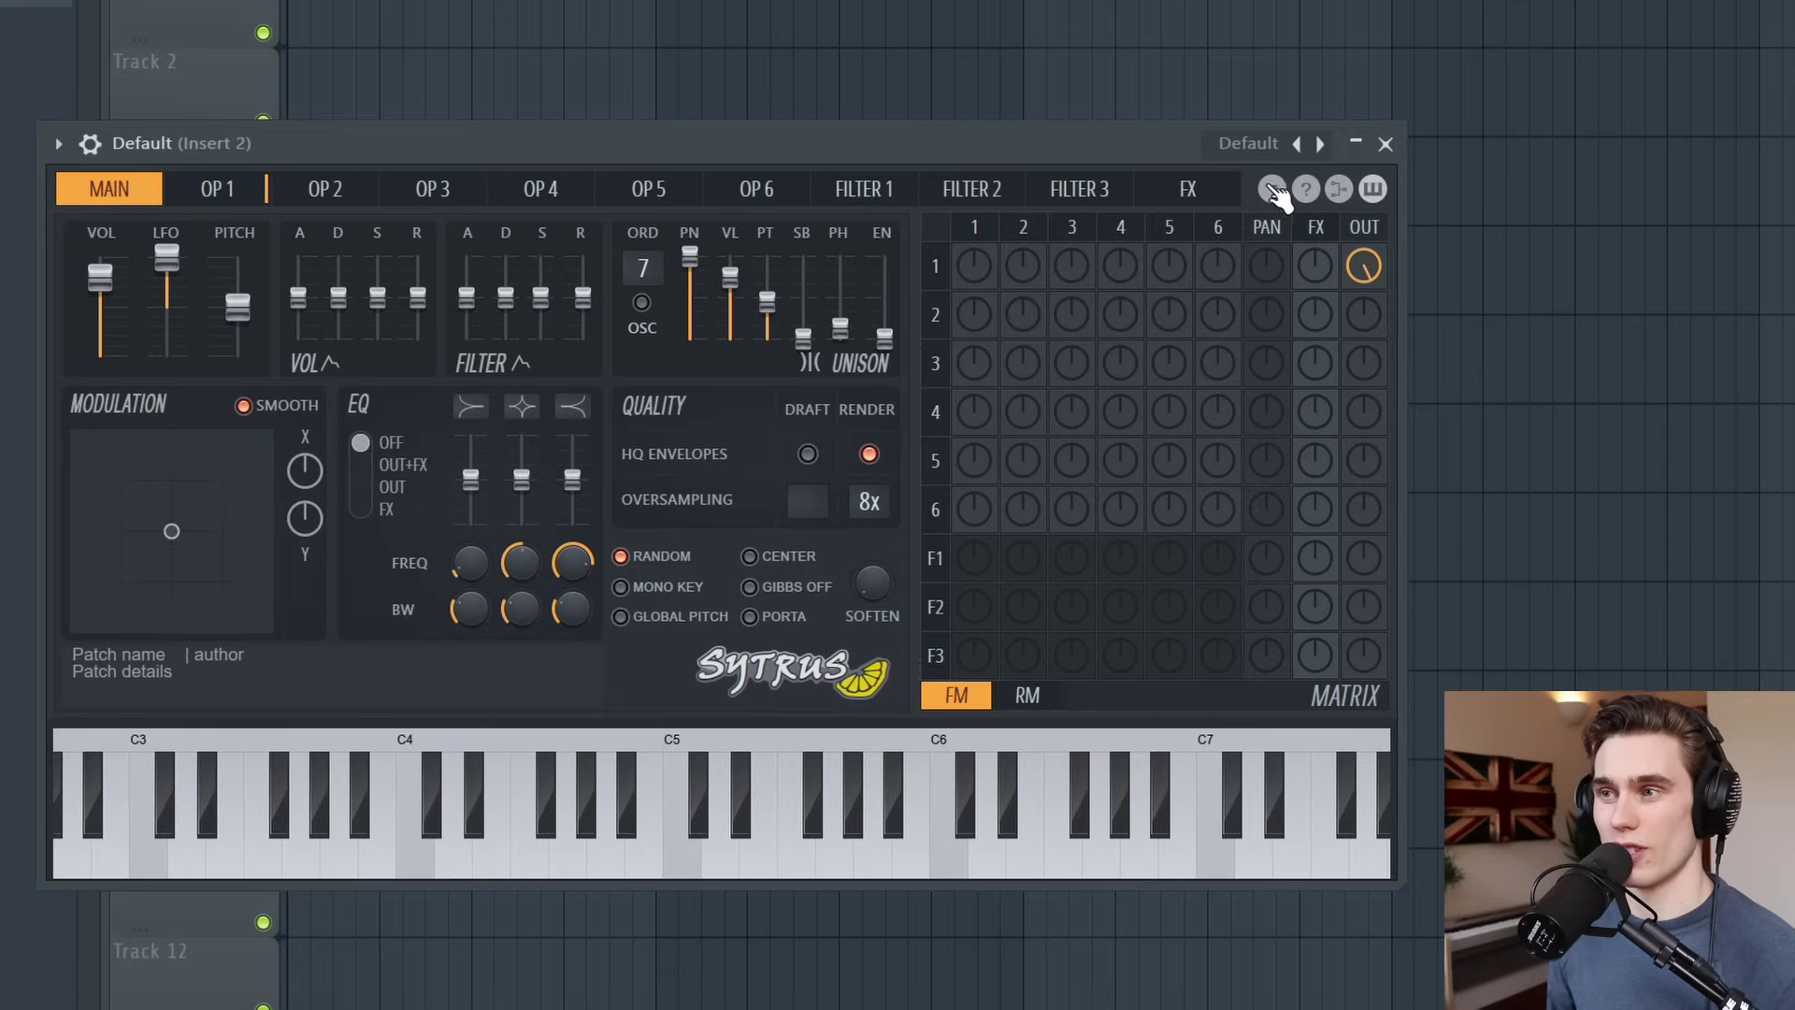
- Set the unison distribution to Uniform and enable HQ envelopes with 8x oversampling for draft quality
click(1272, 191)
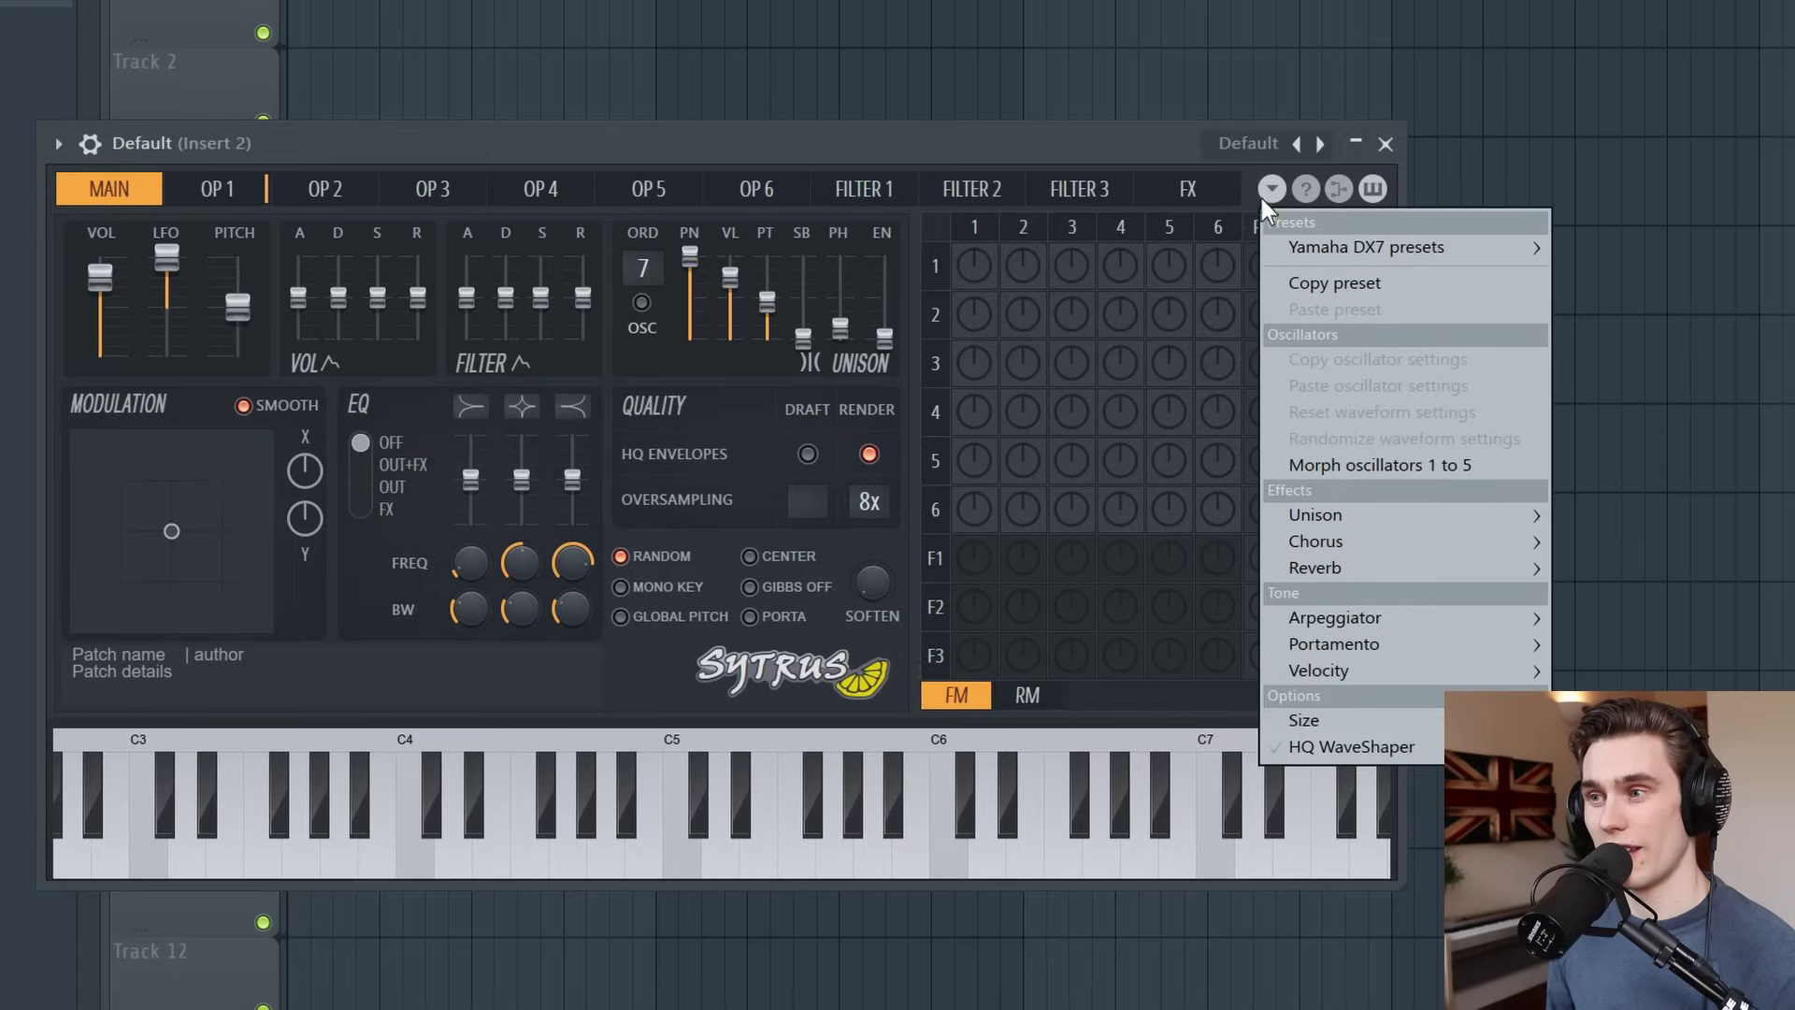
mouse_move(1407, 515)
mouse_move(1628, 512)
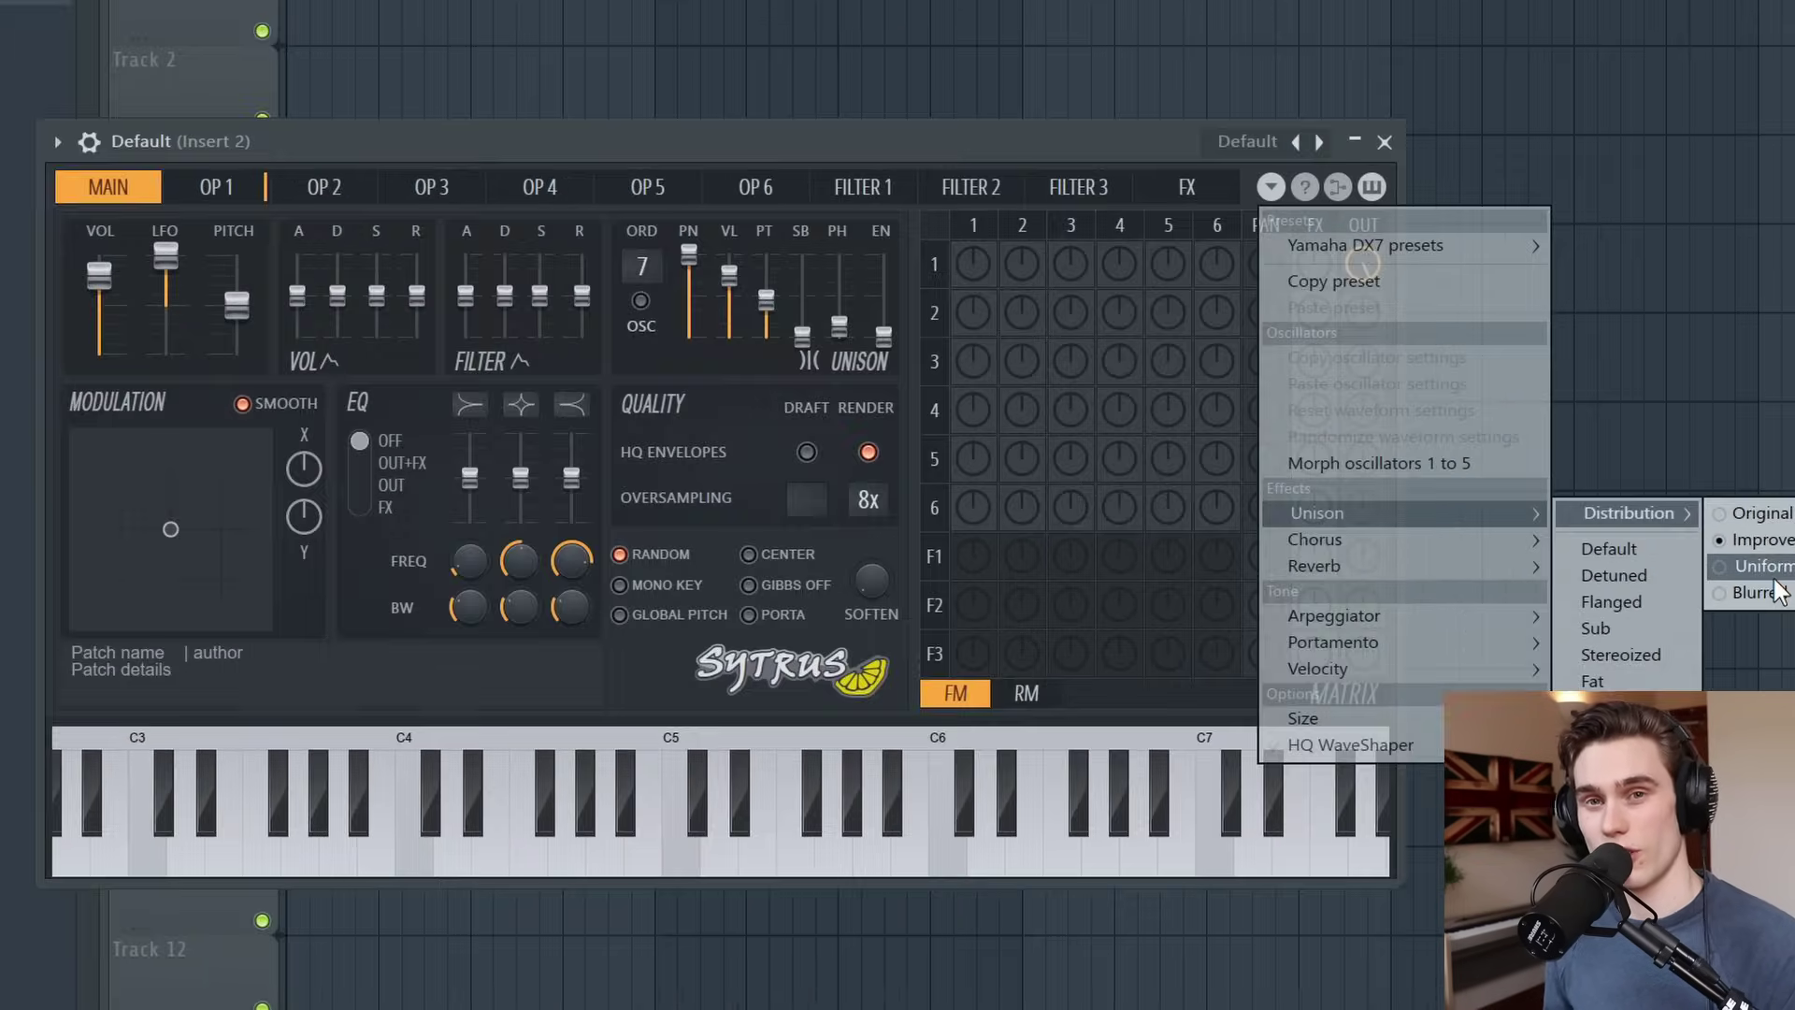
click(1767, 570)
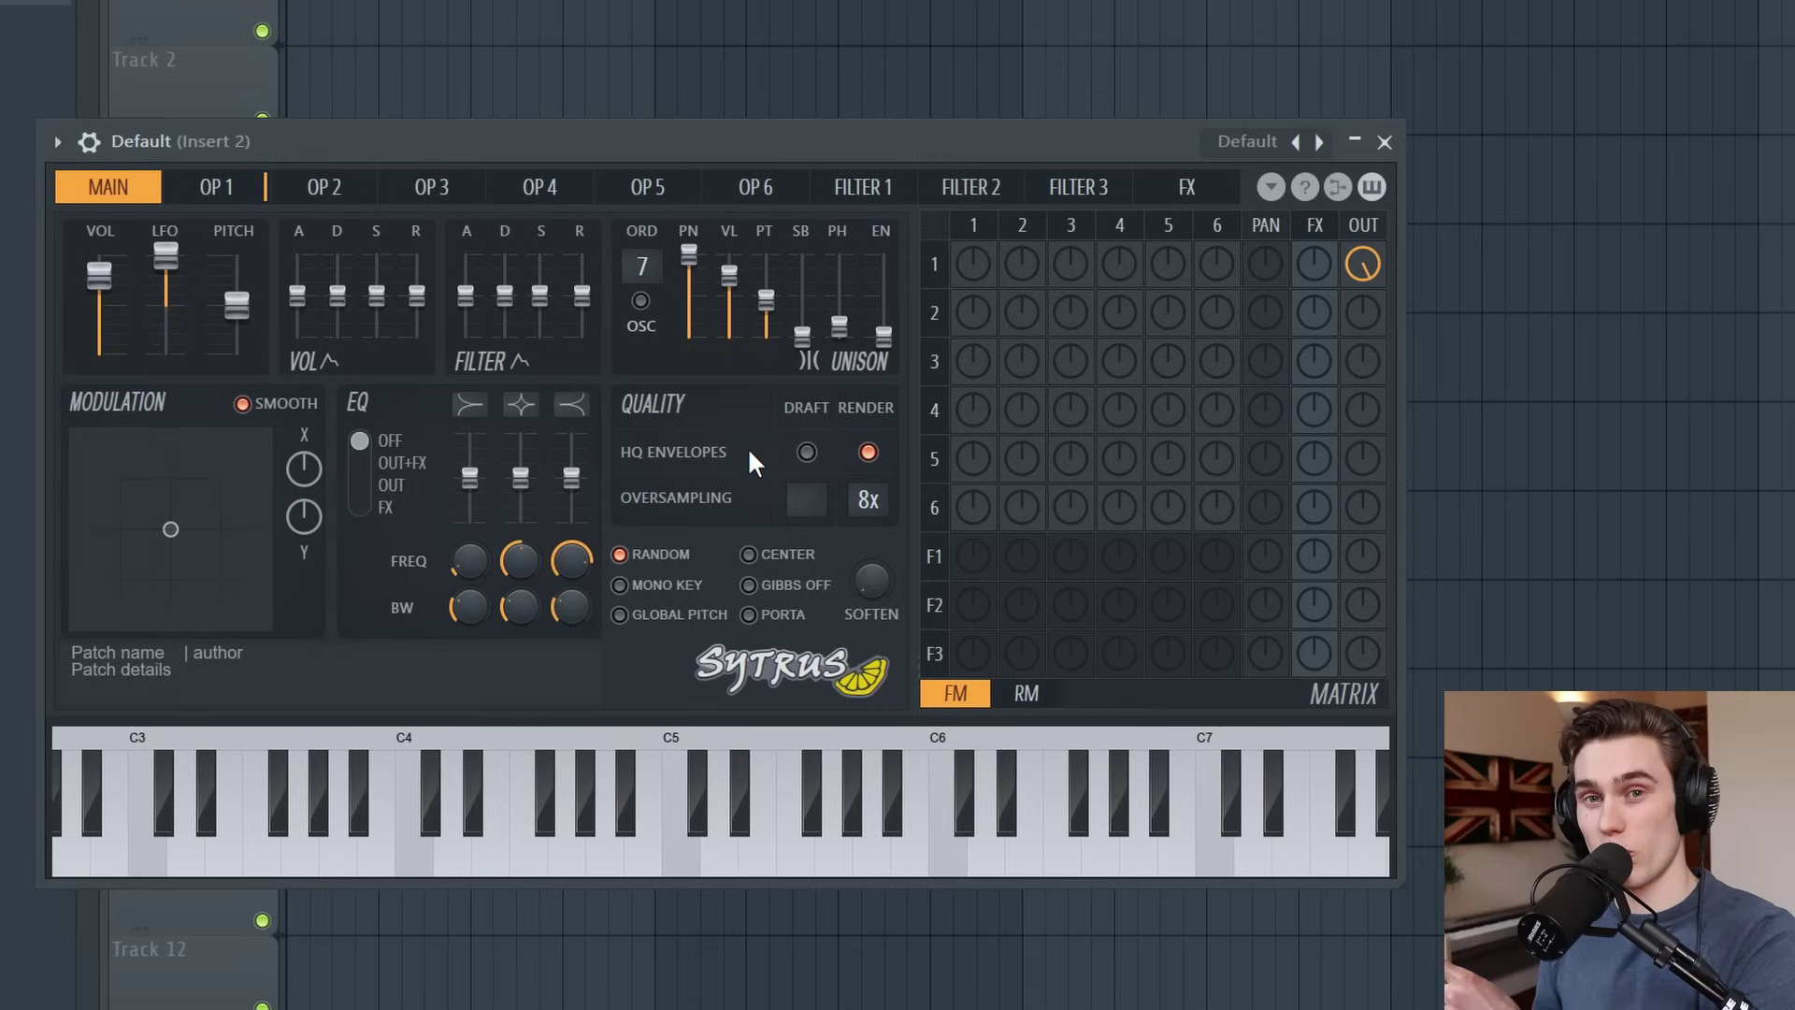
click(807, 451)
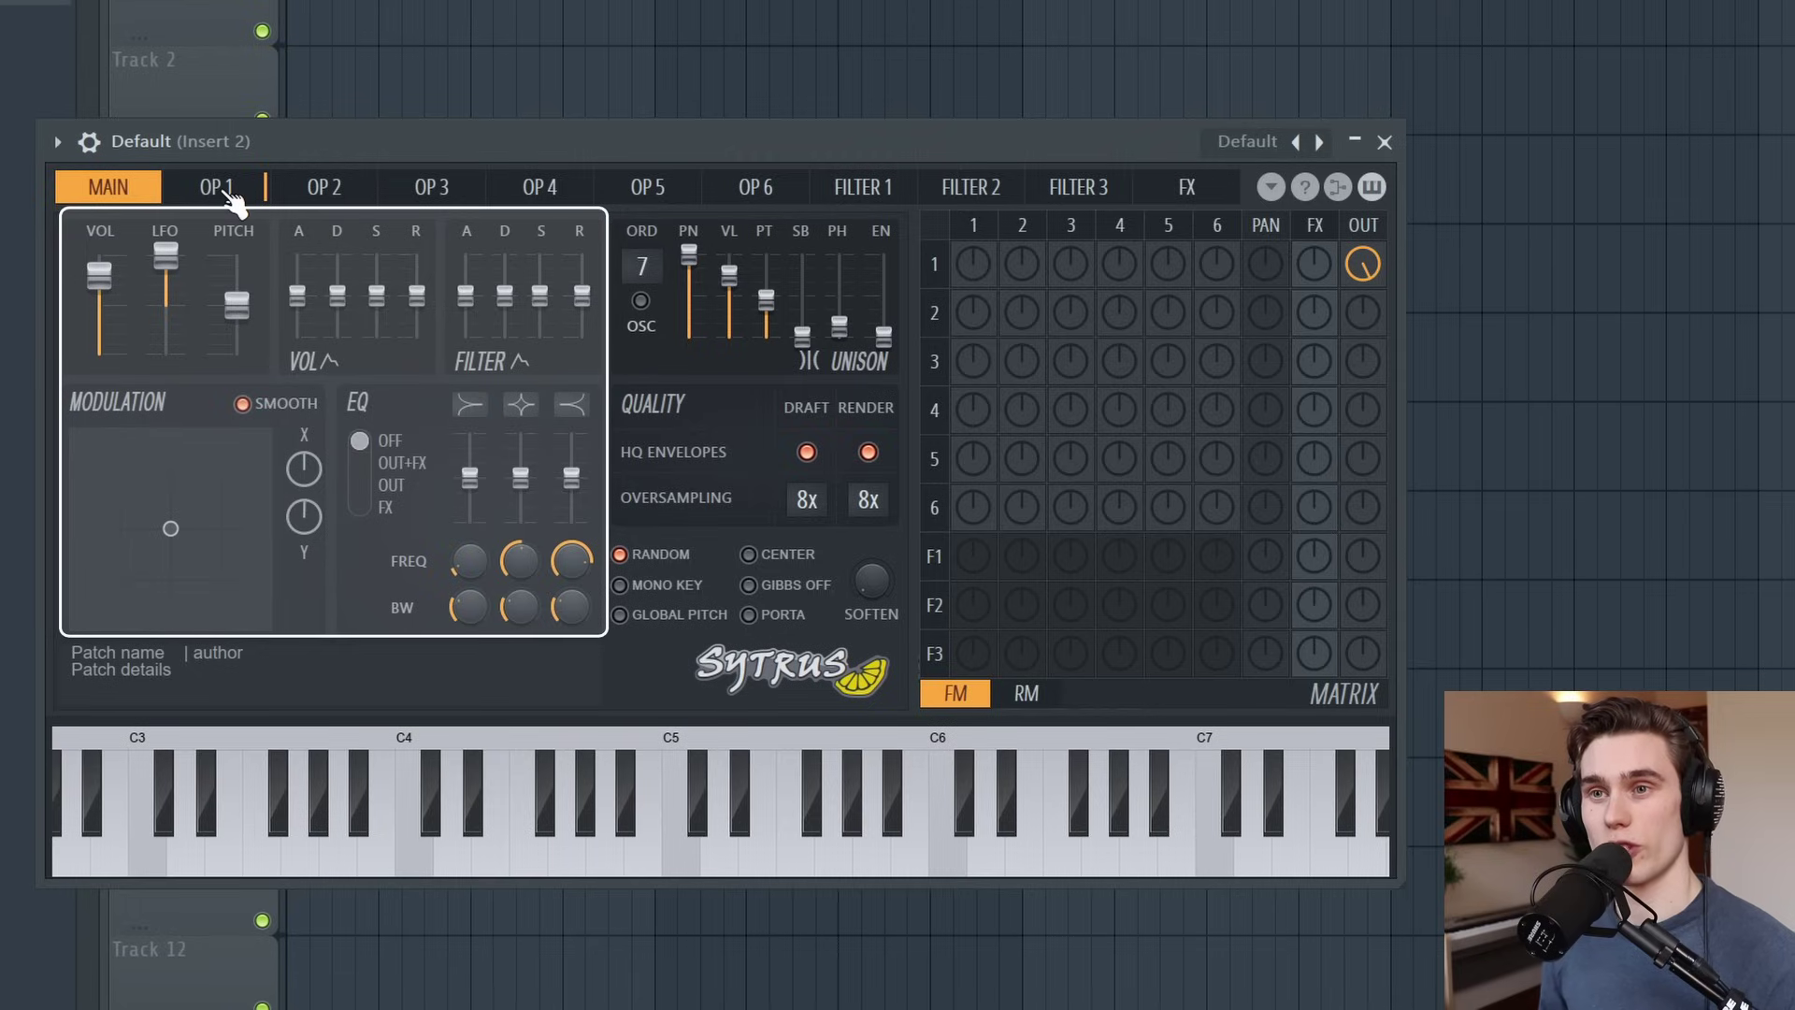
- Review operator 1's settings and compare the controls of filters 1 to 3
click(217, 187)
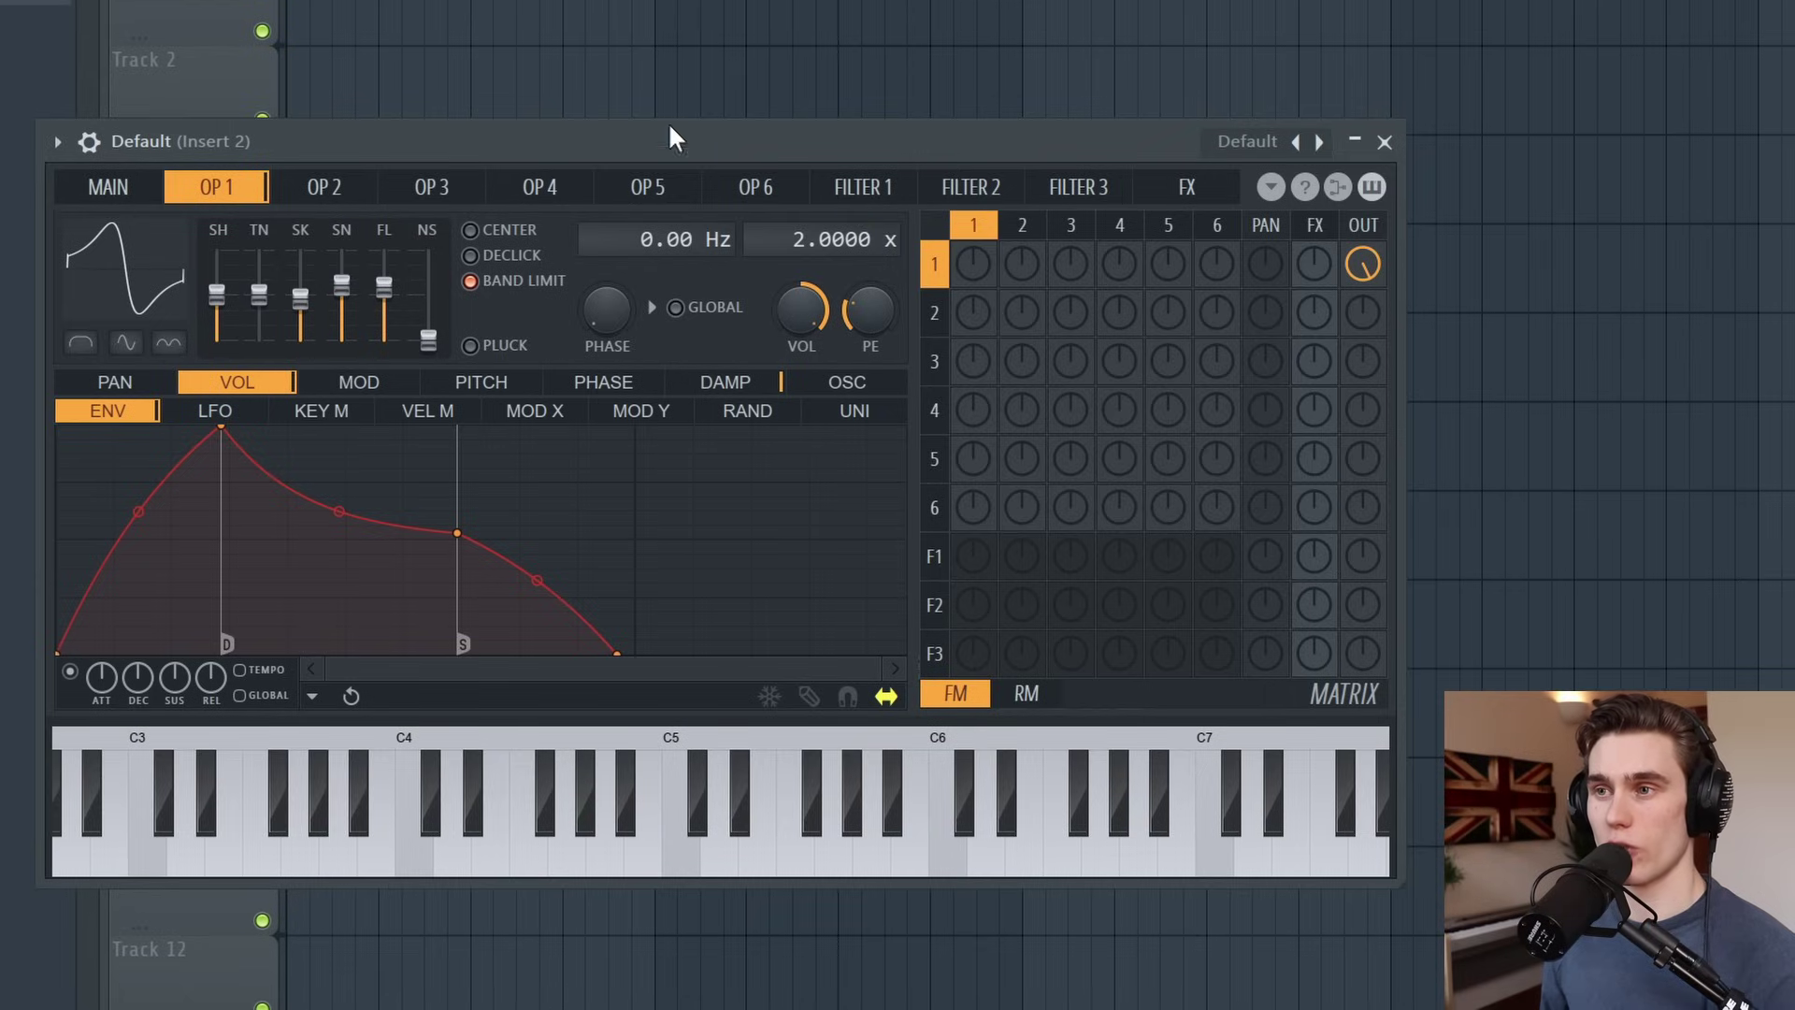
click(865, 196)
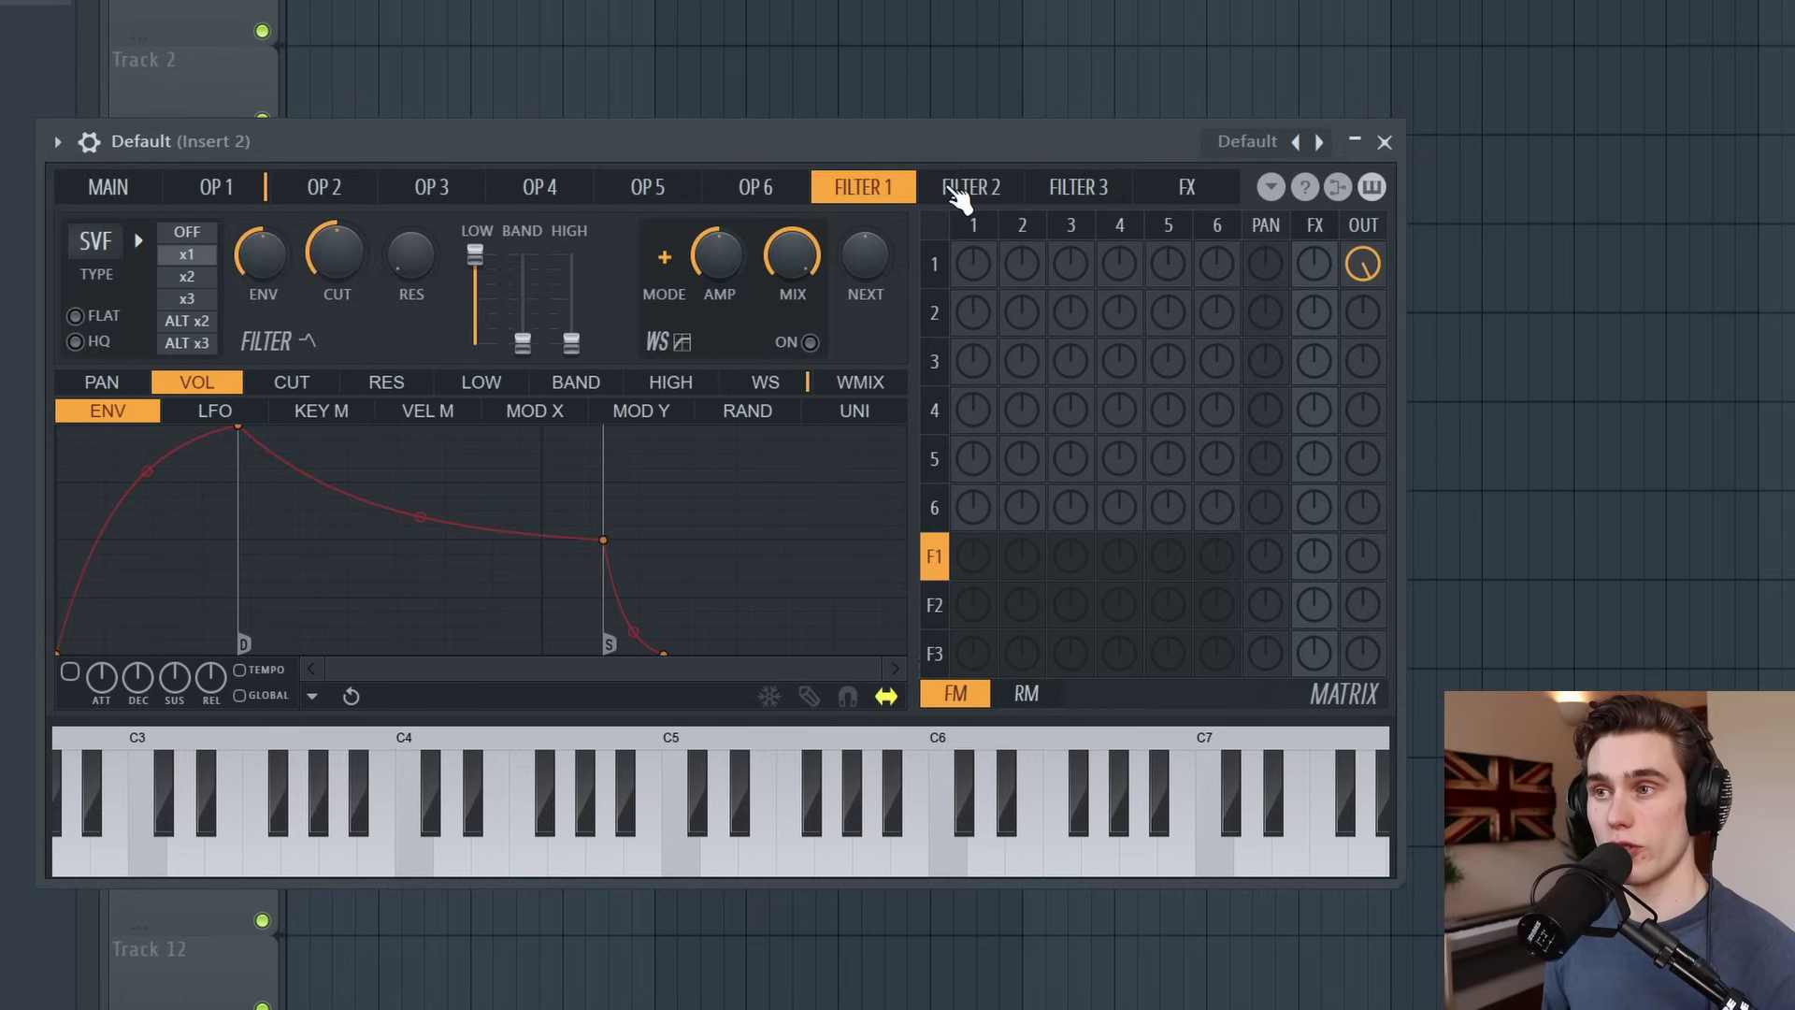
click(973, 195)
click(1075, 195)
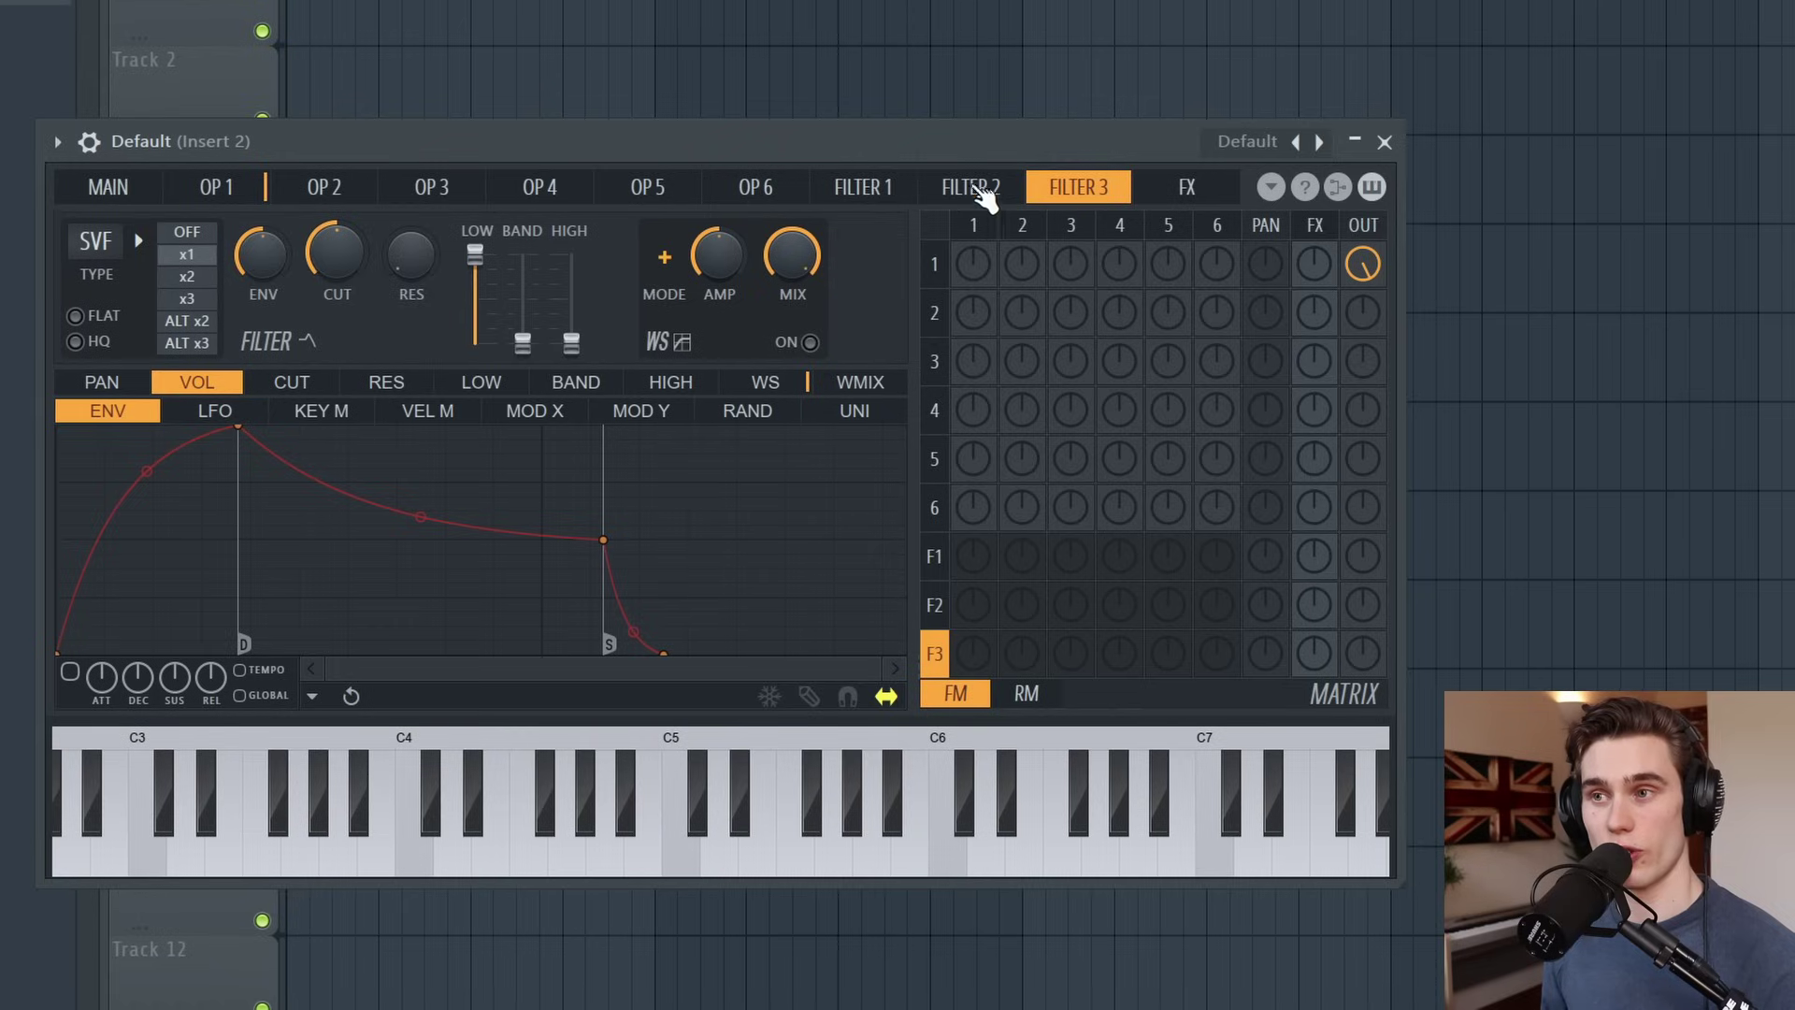
- Adjust the cutoff of filter 1 and raise its resonance slightly
click(875, 195)
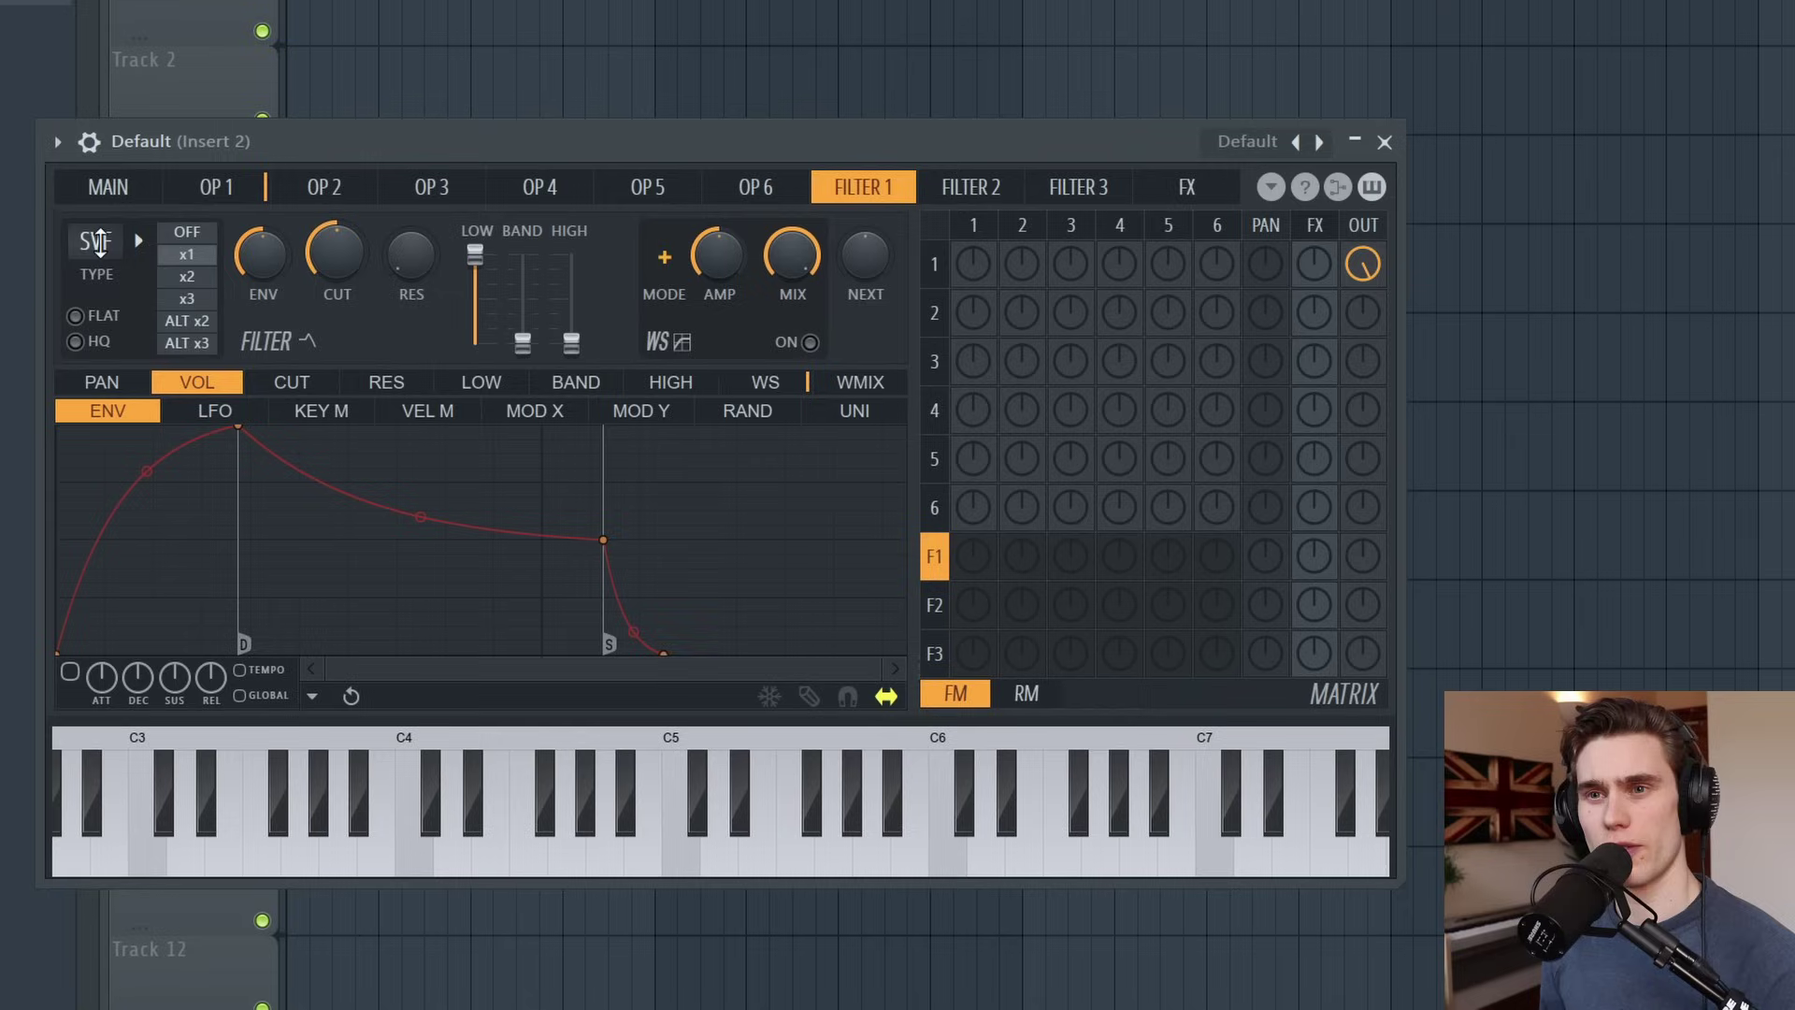
drag(327, 255, 315, 300)
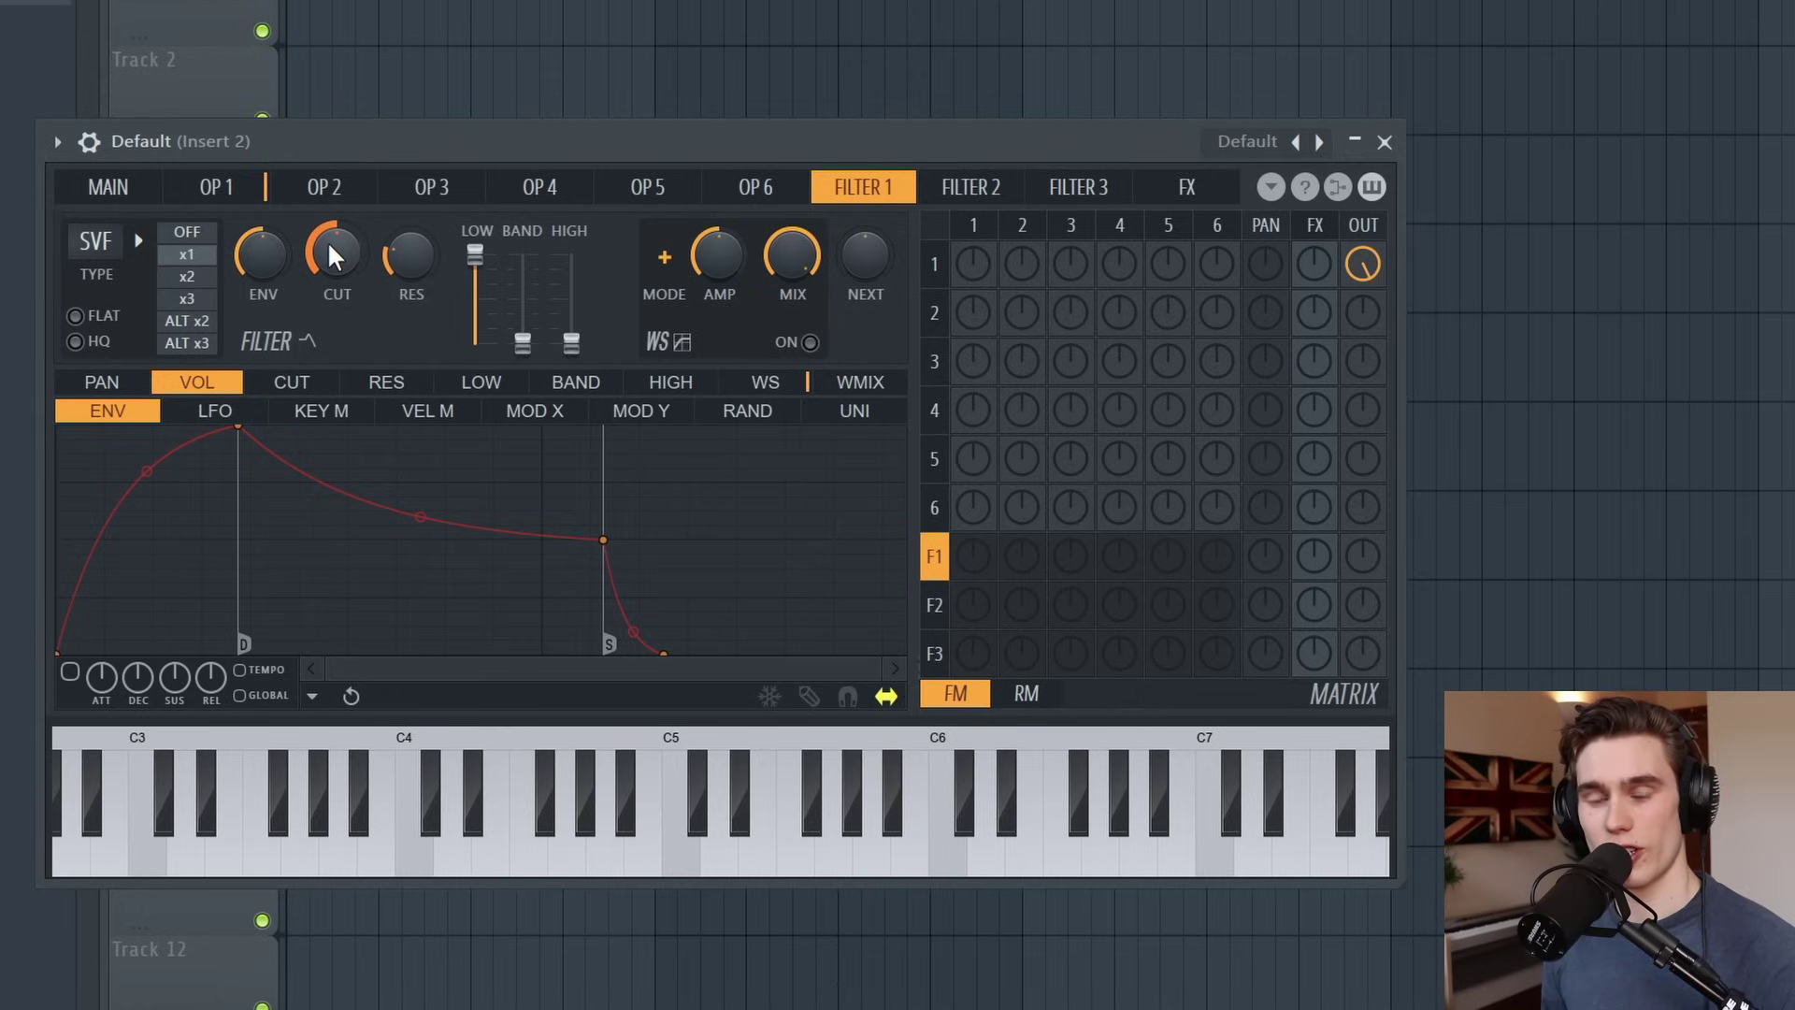
mouse_move(327, 250)
mouse_down()
mouse_move(327, 222)
mouse_move(332, 262)
mouse_up()
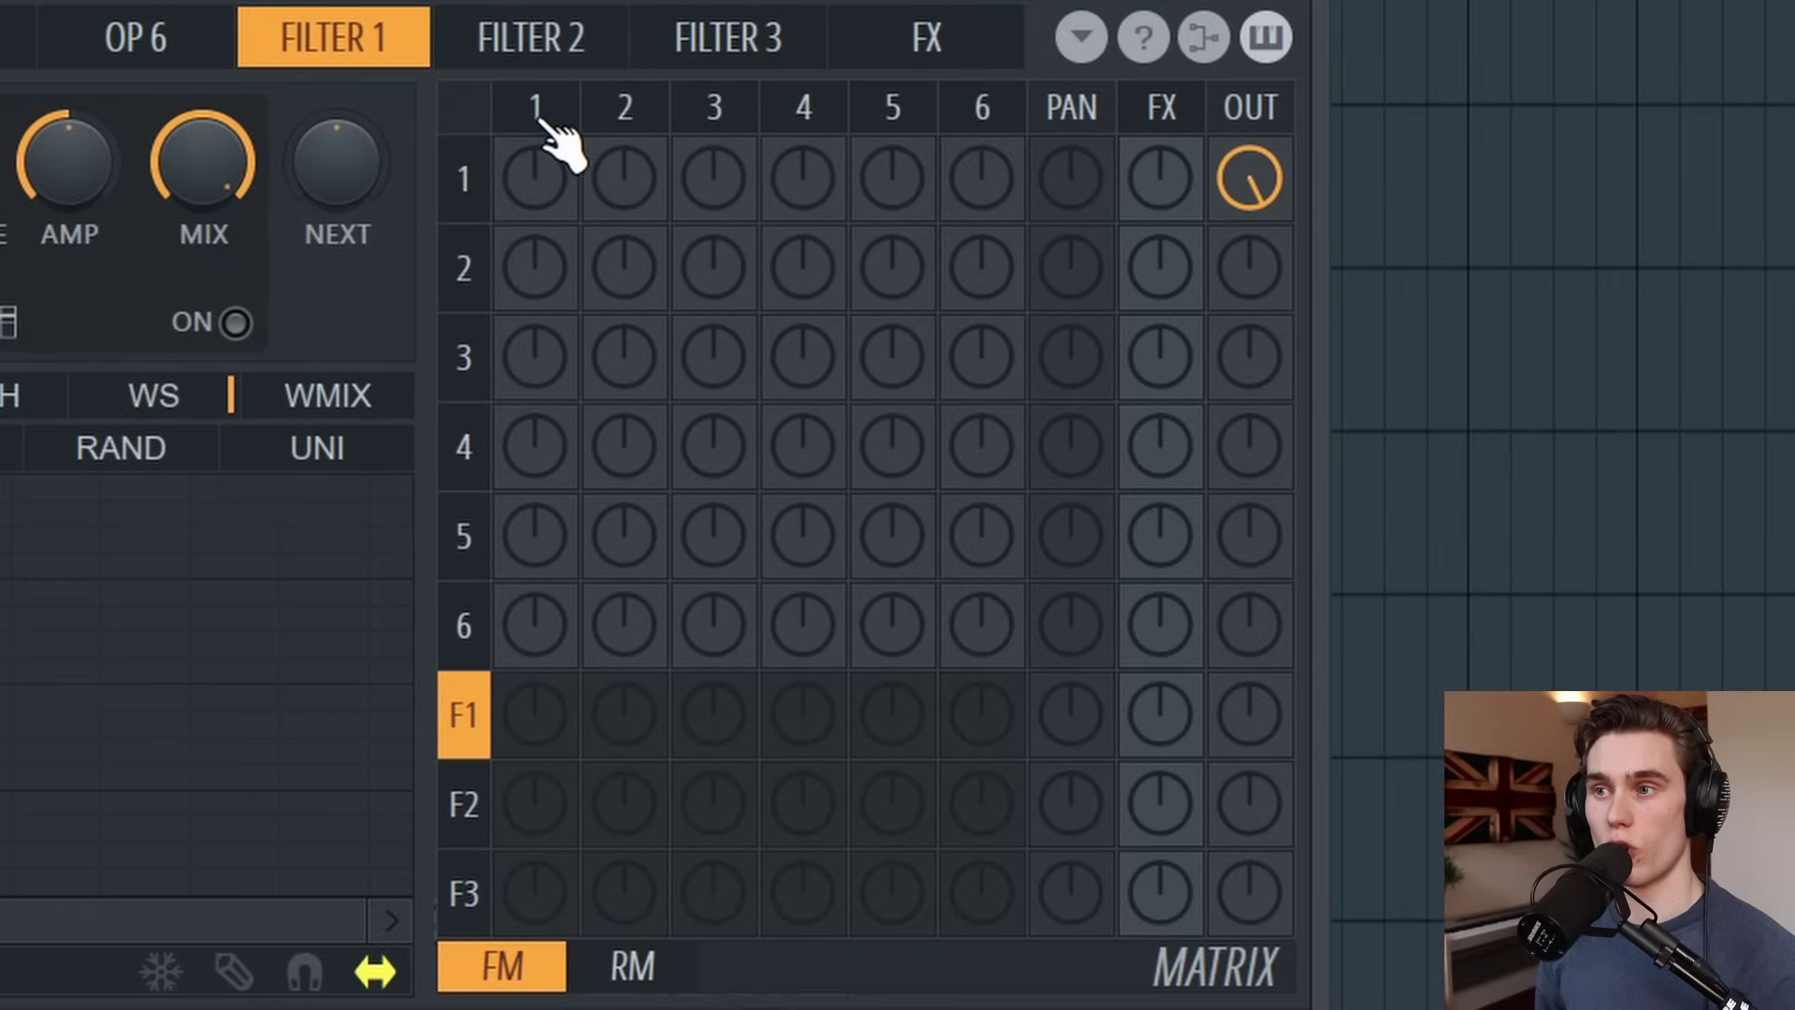
- Route operator 1 to the output solely through filter 1, with full send and output levels and no direct output
click(547, 114)
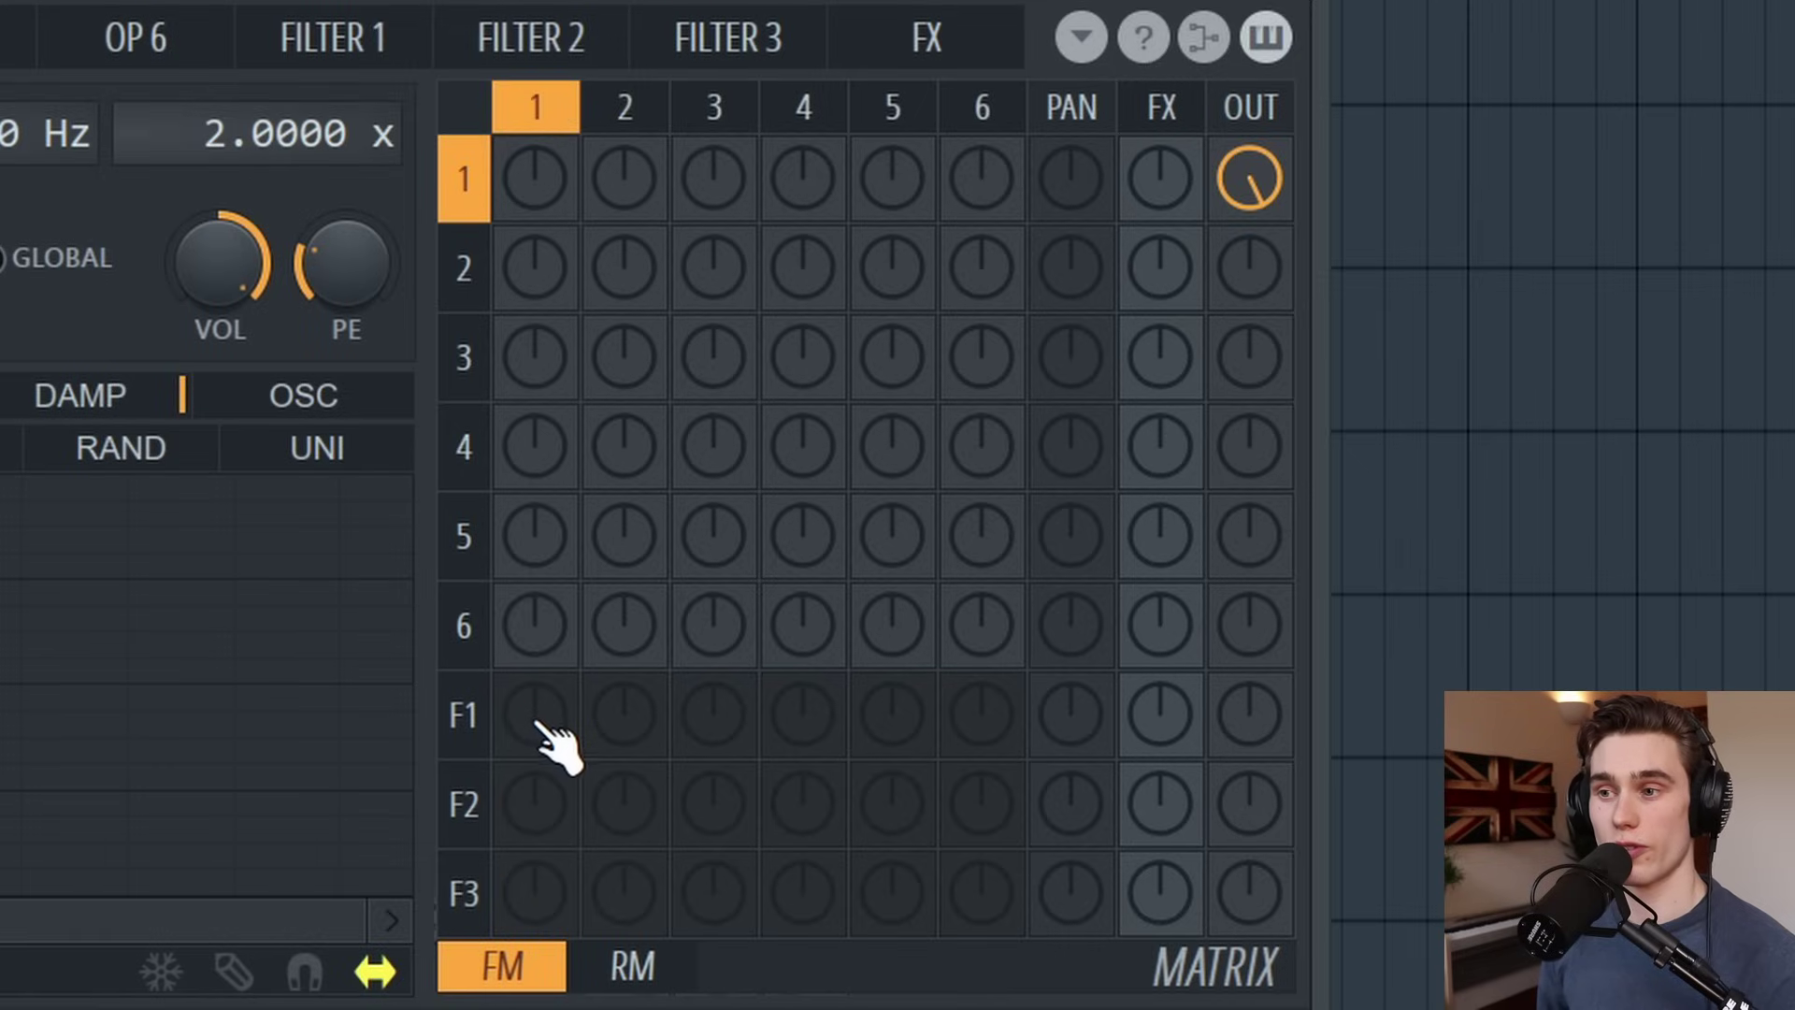
drag(541, 728, 542, 116)
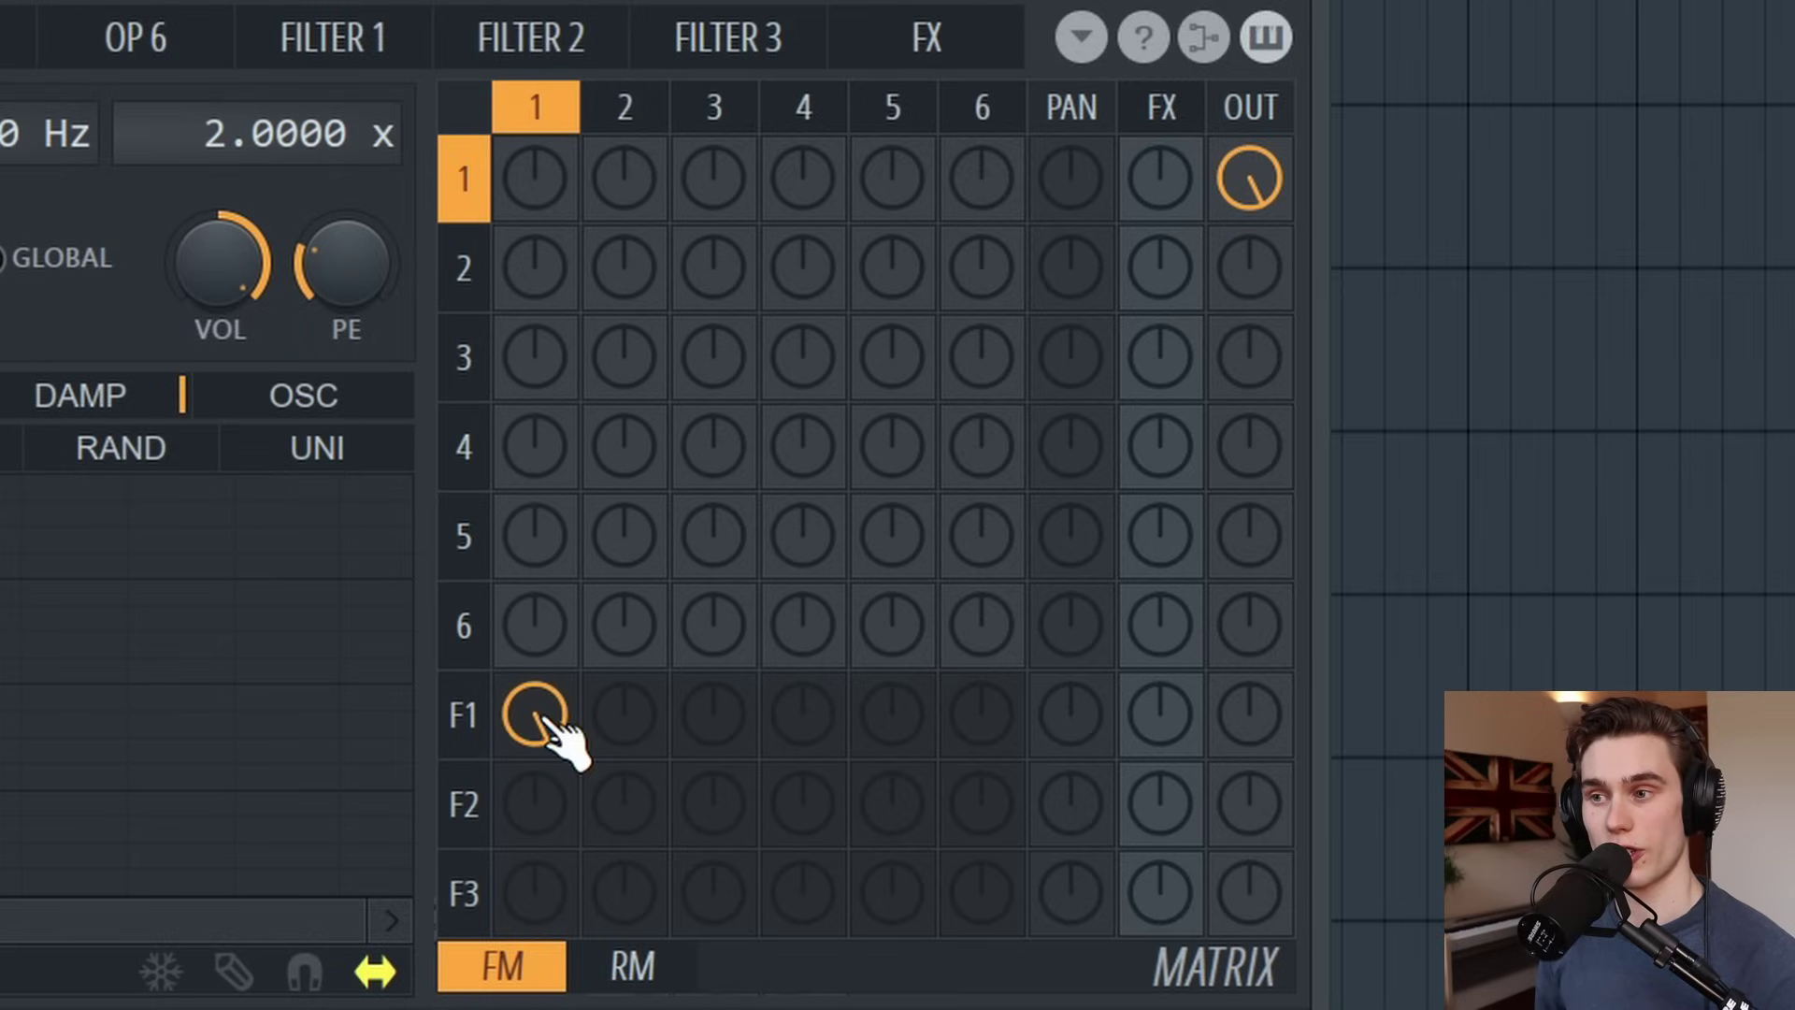
click(474, 714)
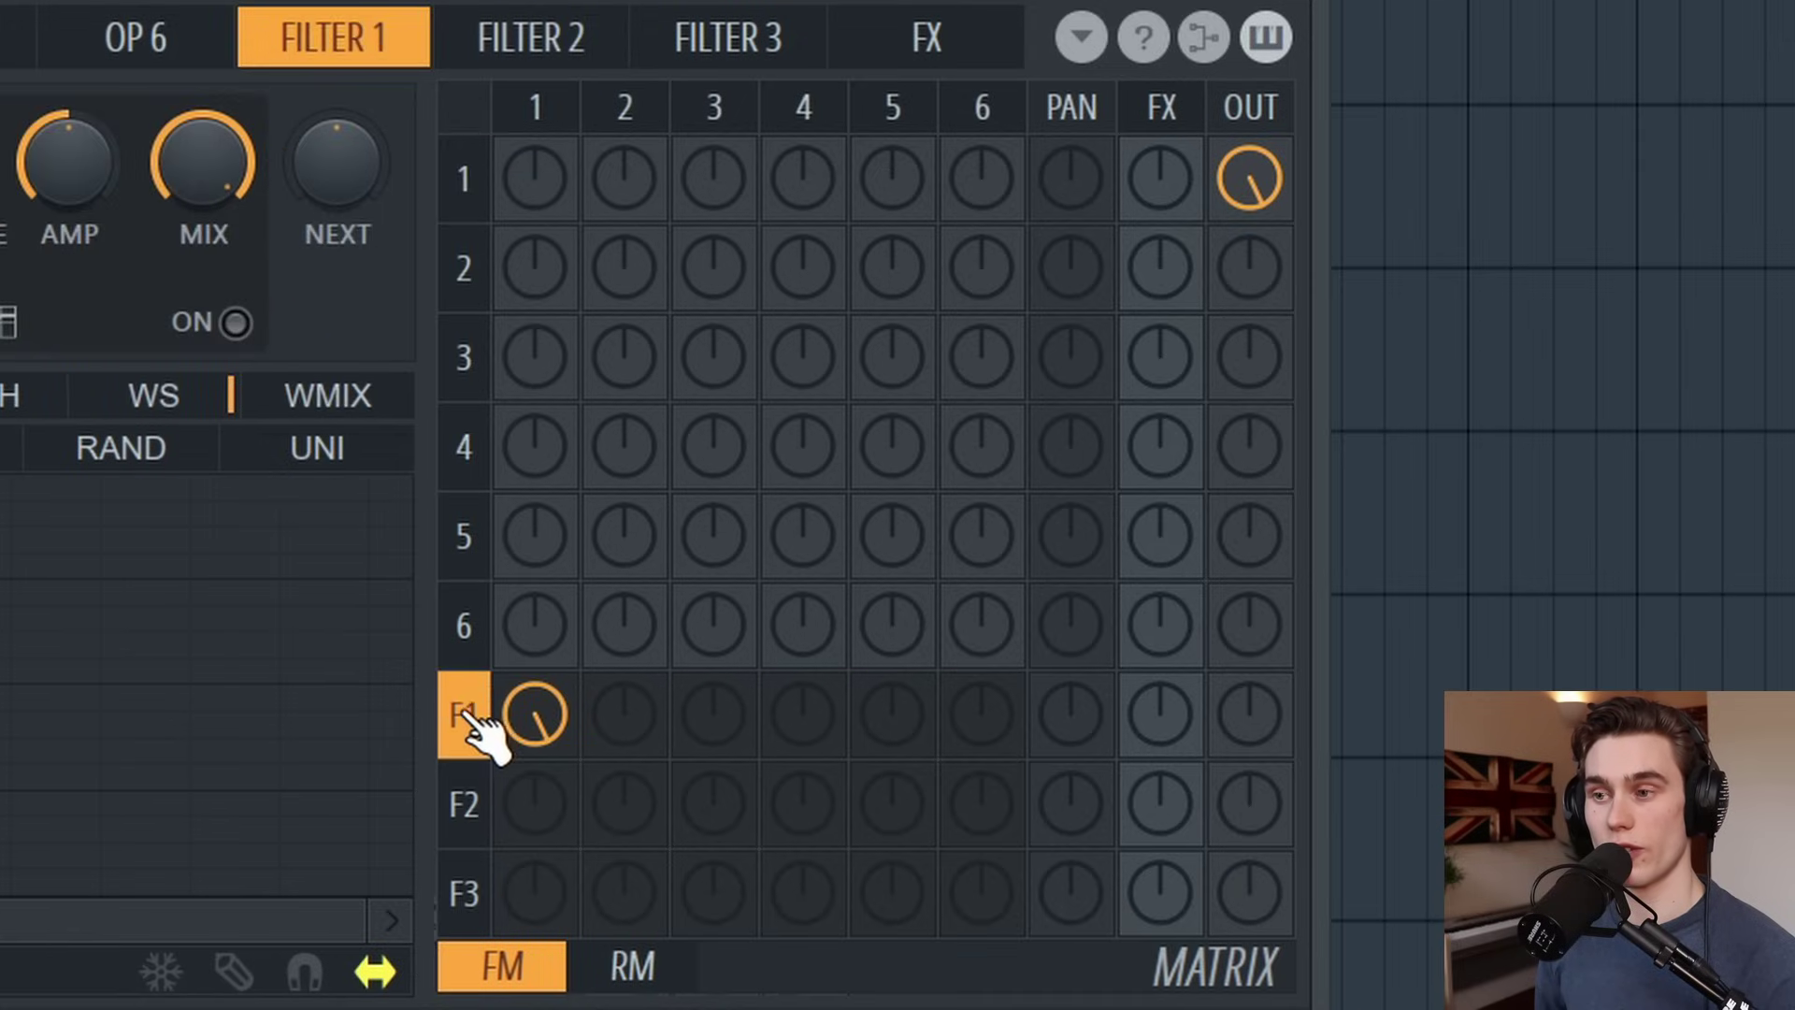
click(1260, 743)
drag(1259, 744, 1254, 725)
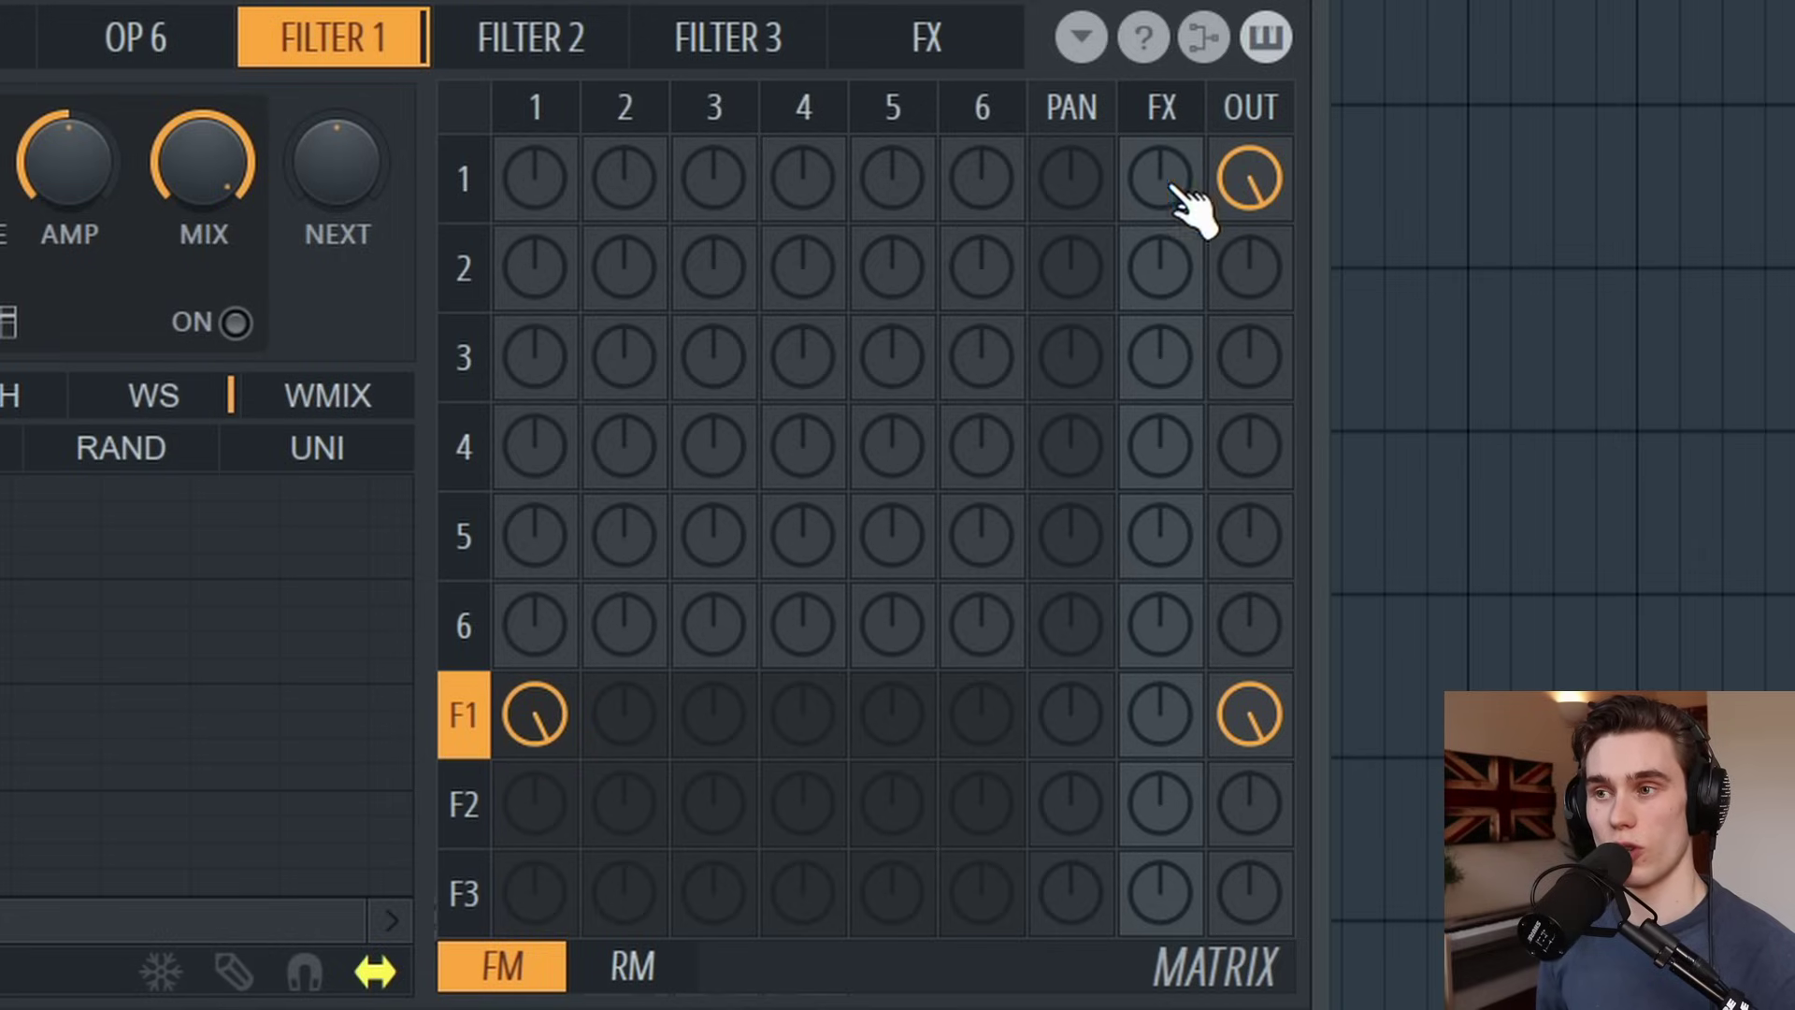
mouse_move(1266, 188)
mouse_down()
mouse_move(1266, 248)
mouse_move(1259, 185)
mouse_up()
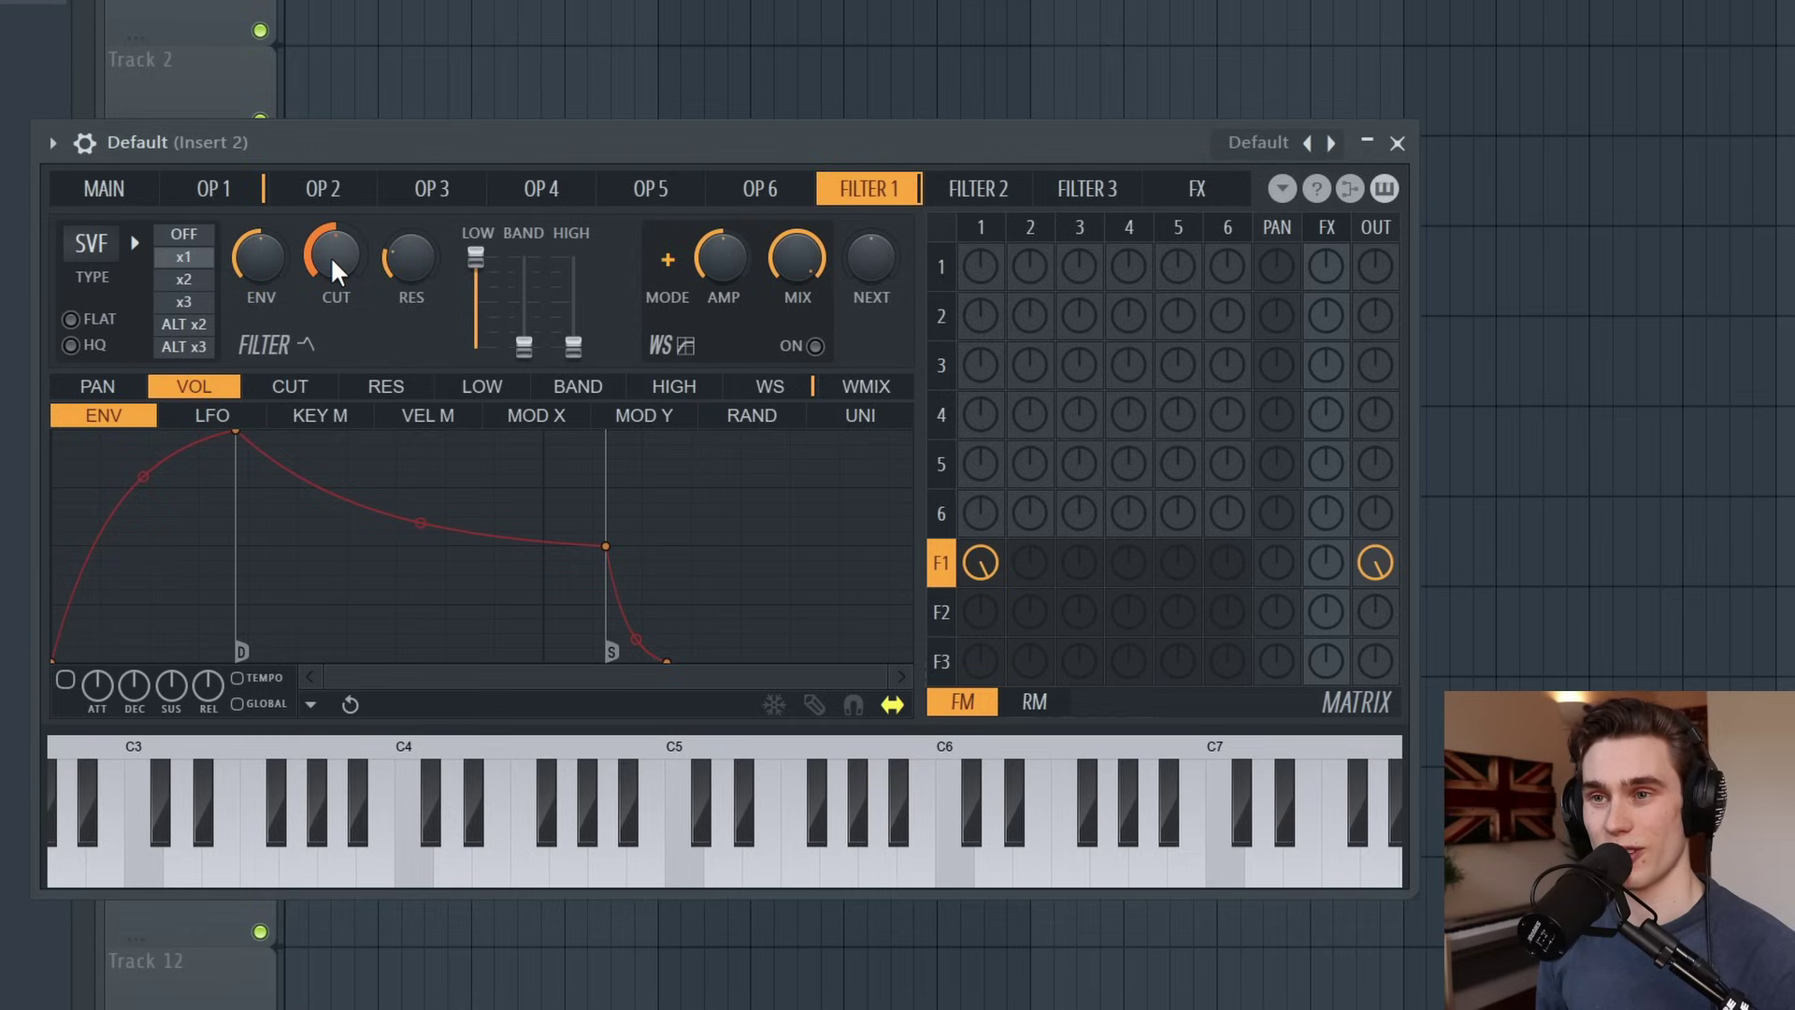
- Sweep filter 1's cutoff down and back up, and look through the available filter types without changing the type
drag(329, 255, 329, 336)
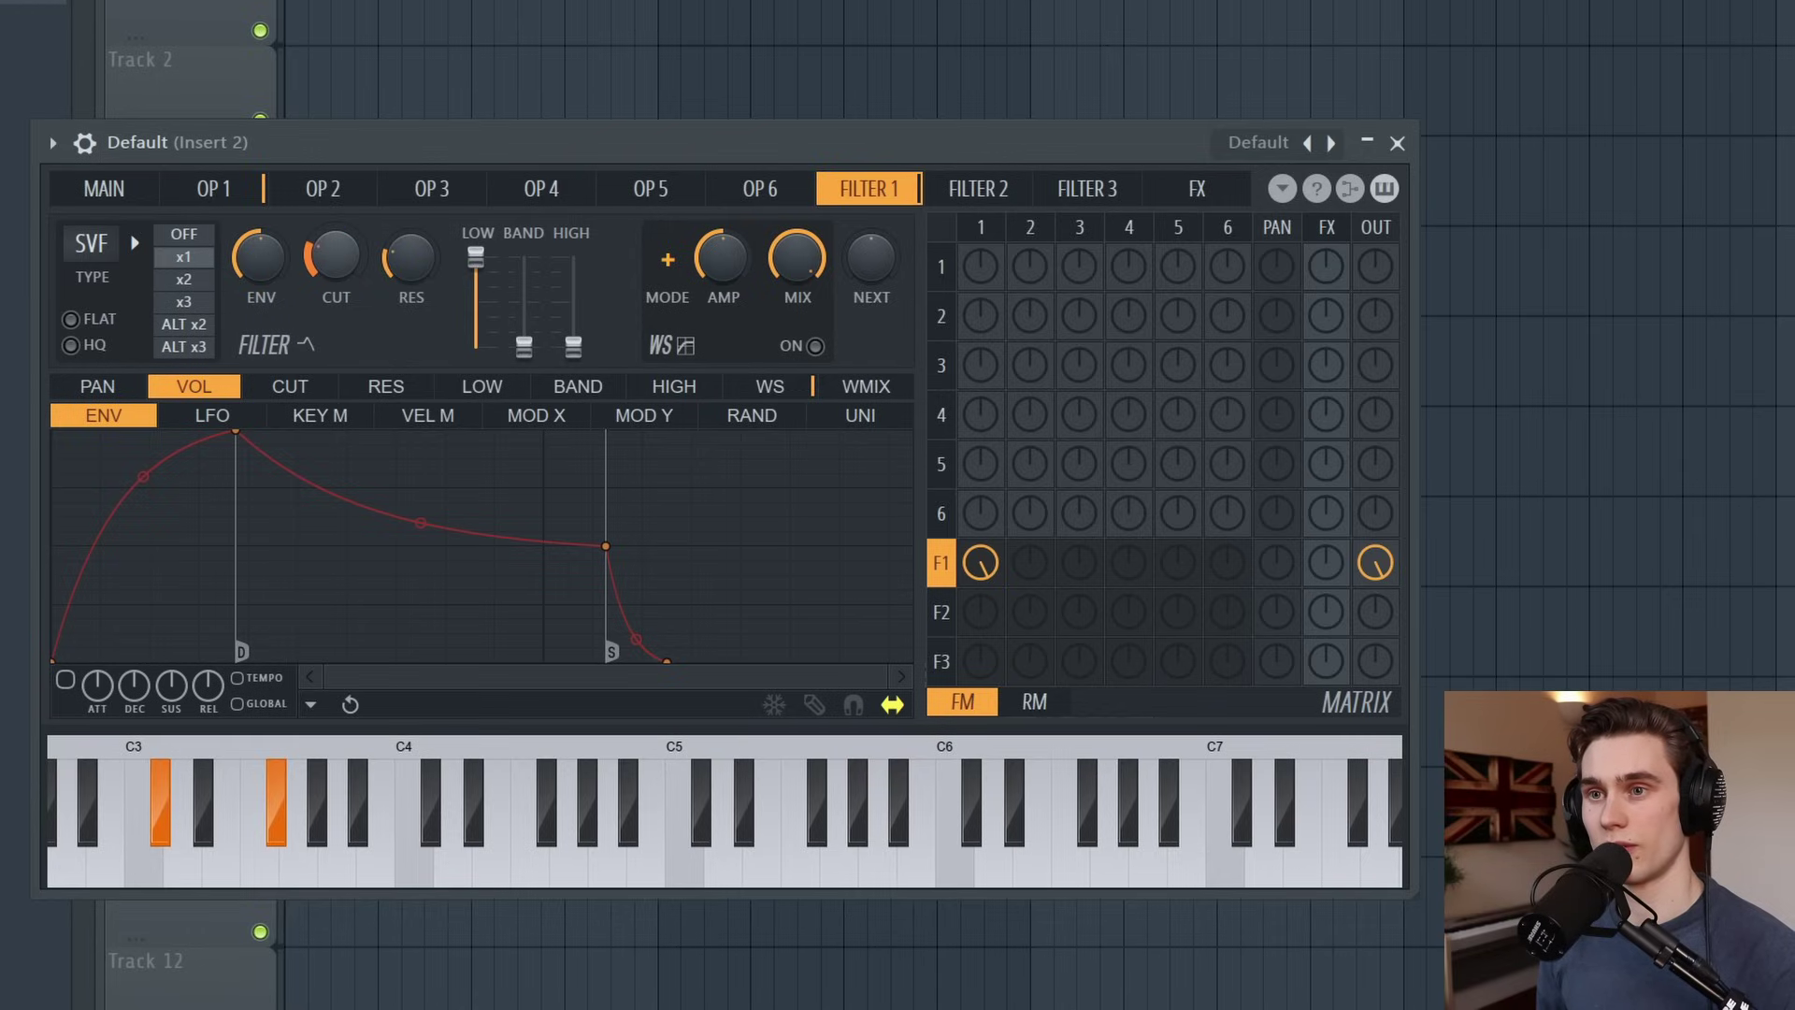
drag(329, 336, 329, 255)
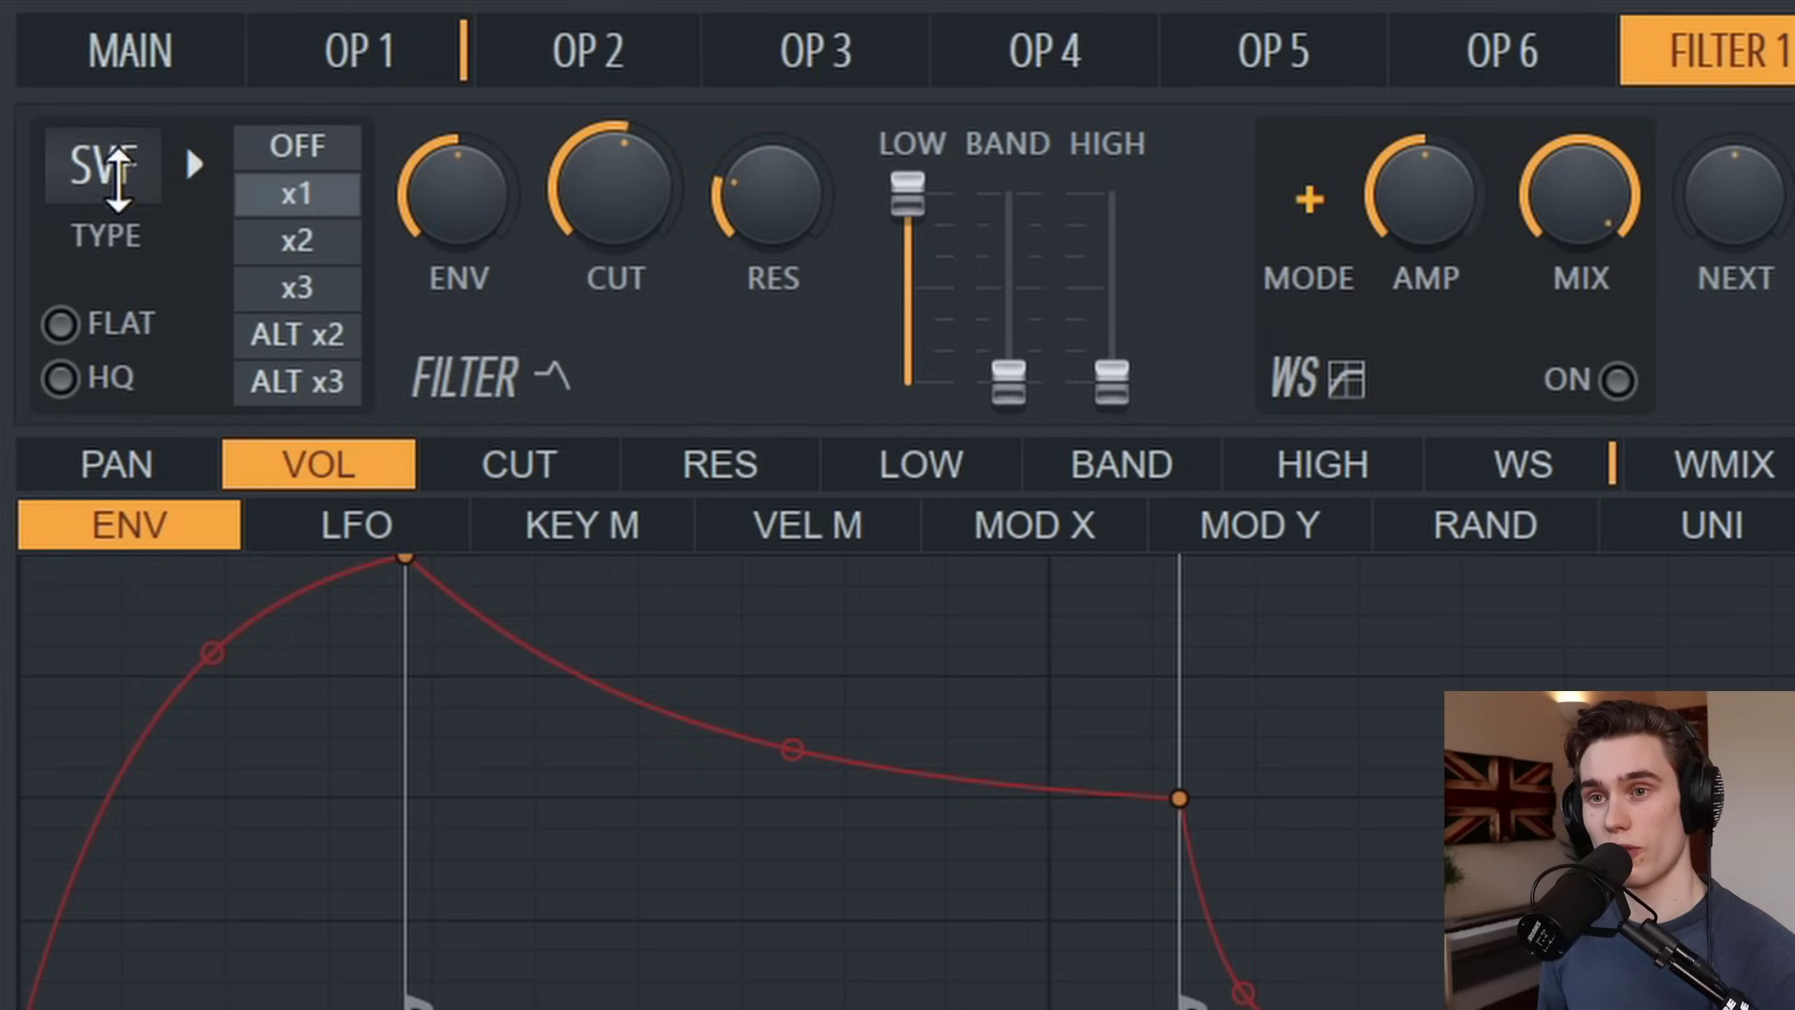
click(117, 178)
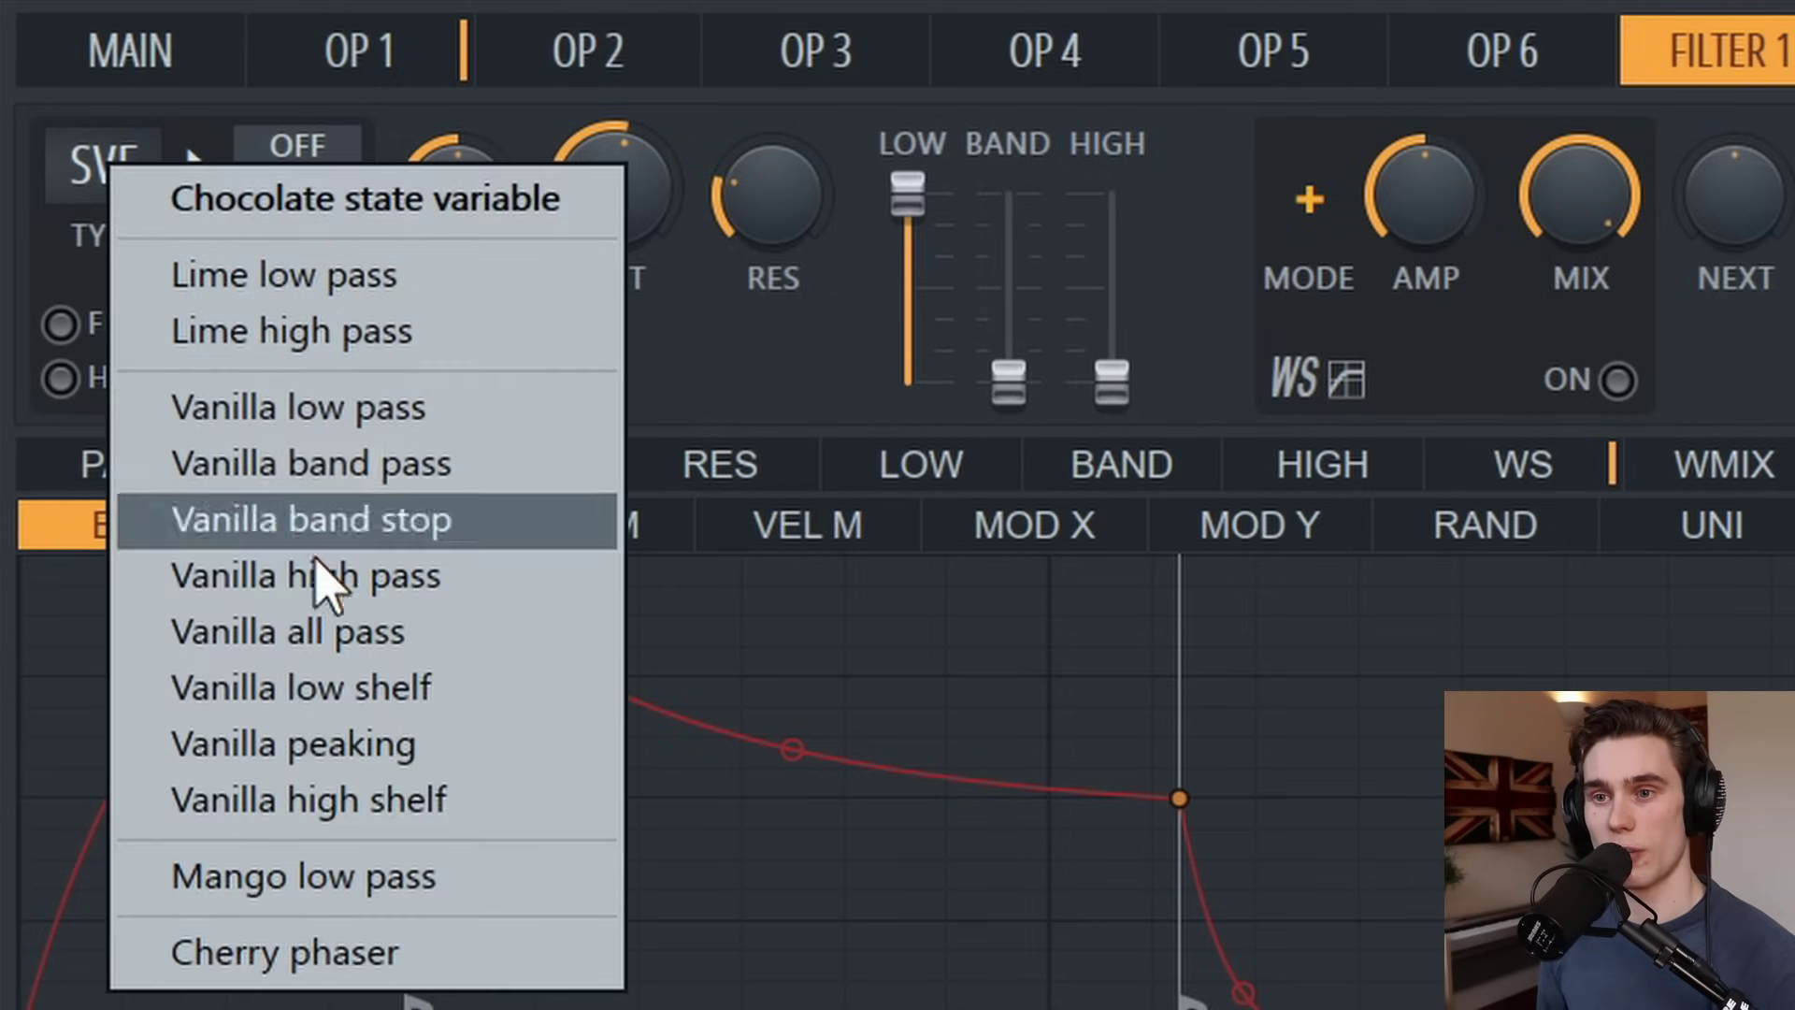
click(62, 266)
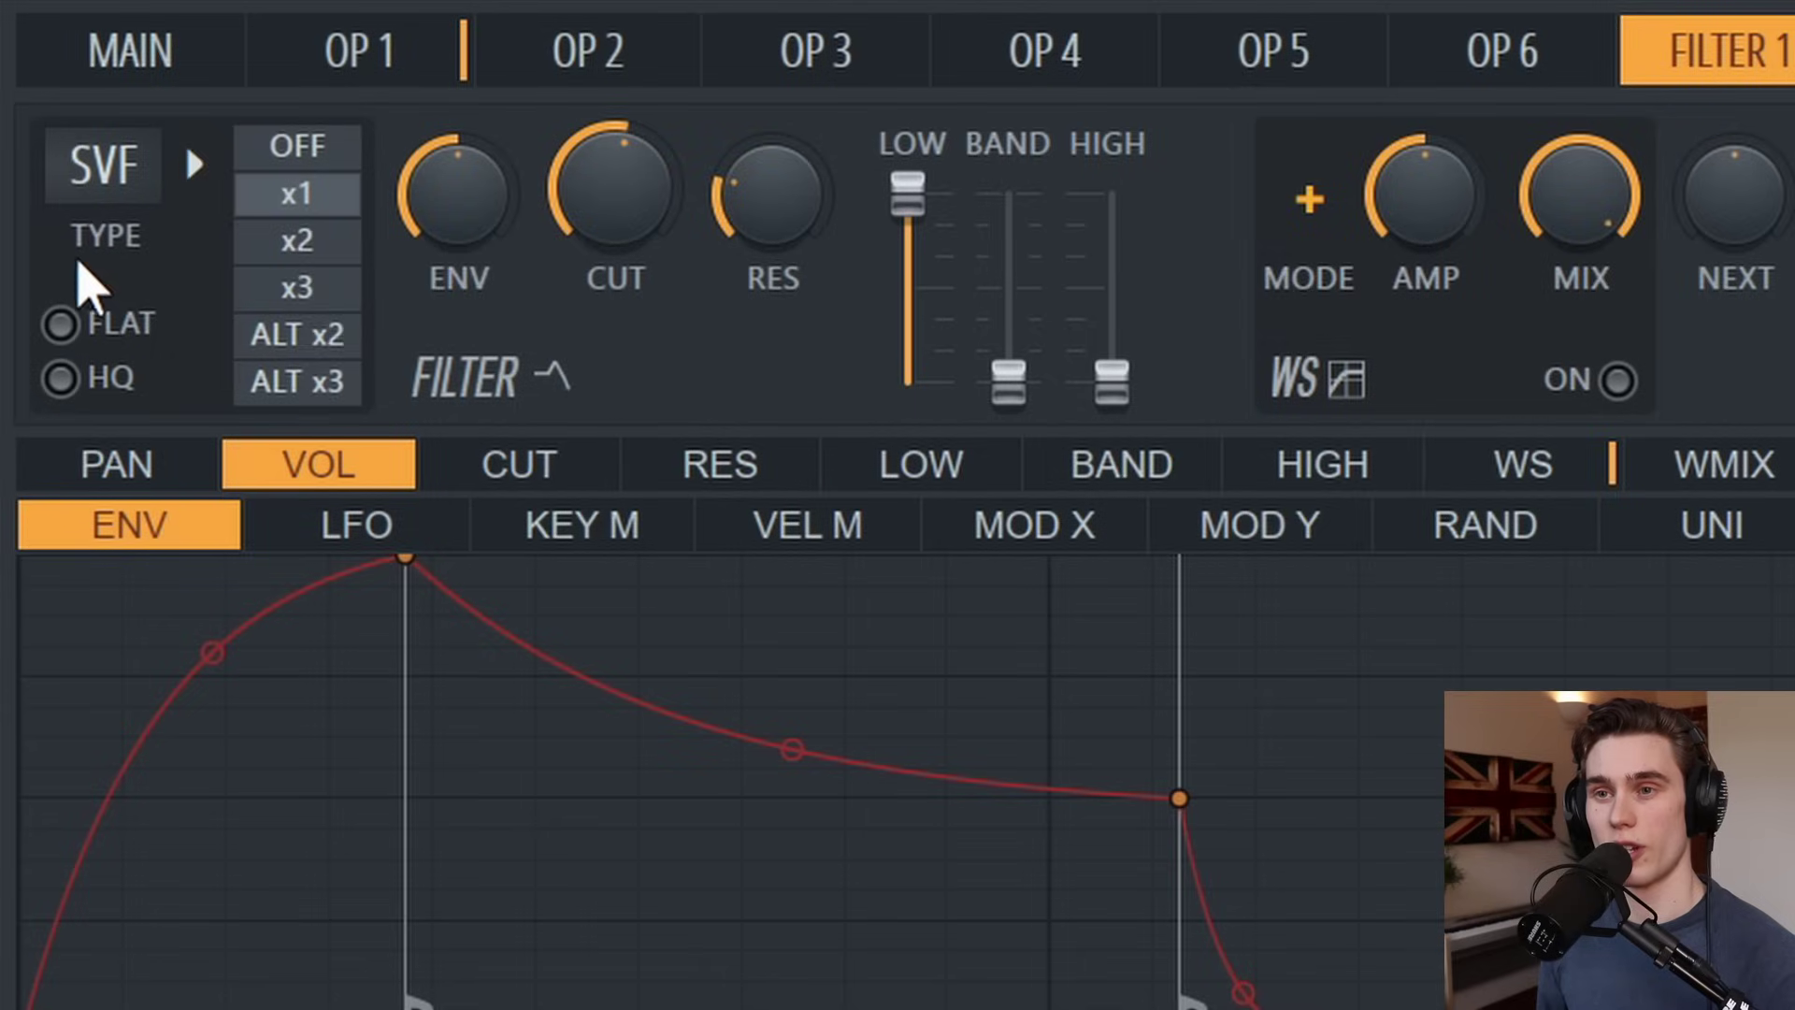
- Compare filter 1's x1, x2 and x3 slope settings and return to x1
click(309, 238)
click(309, 281)
click(309, 236)
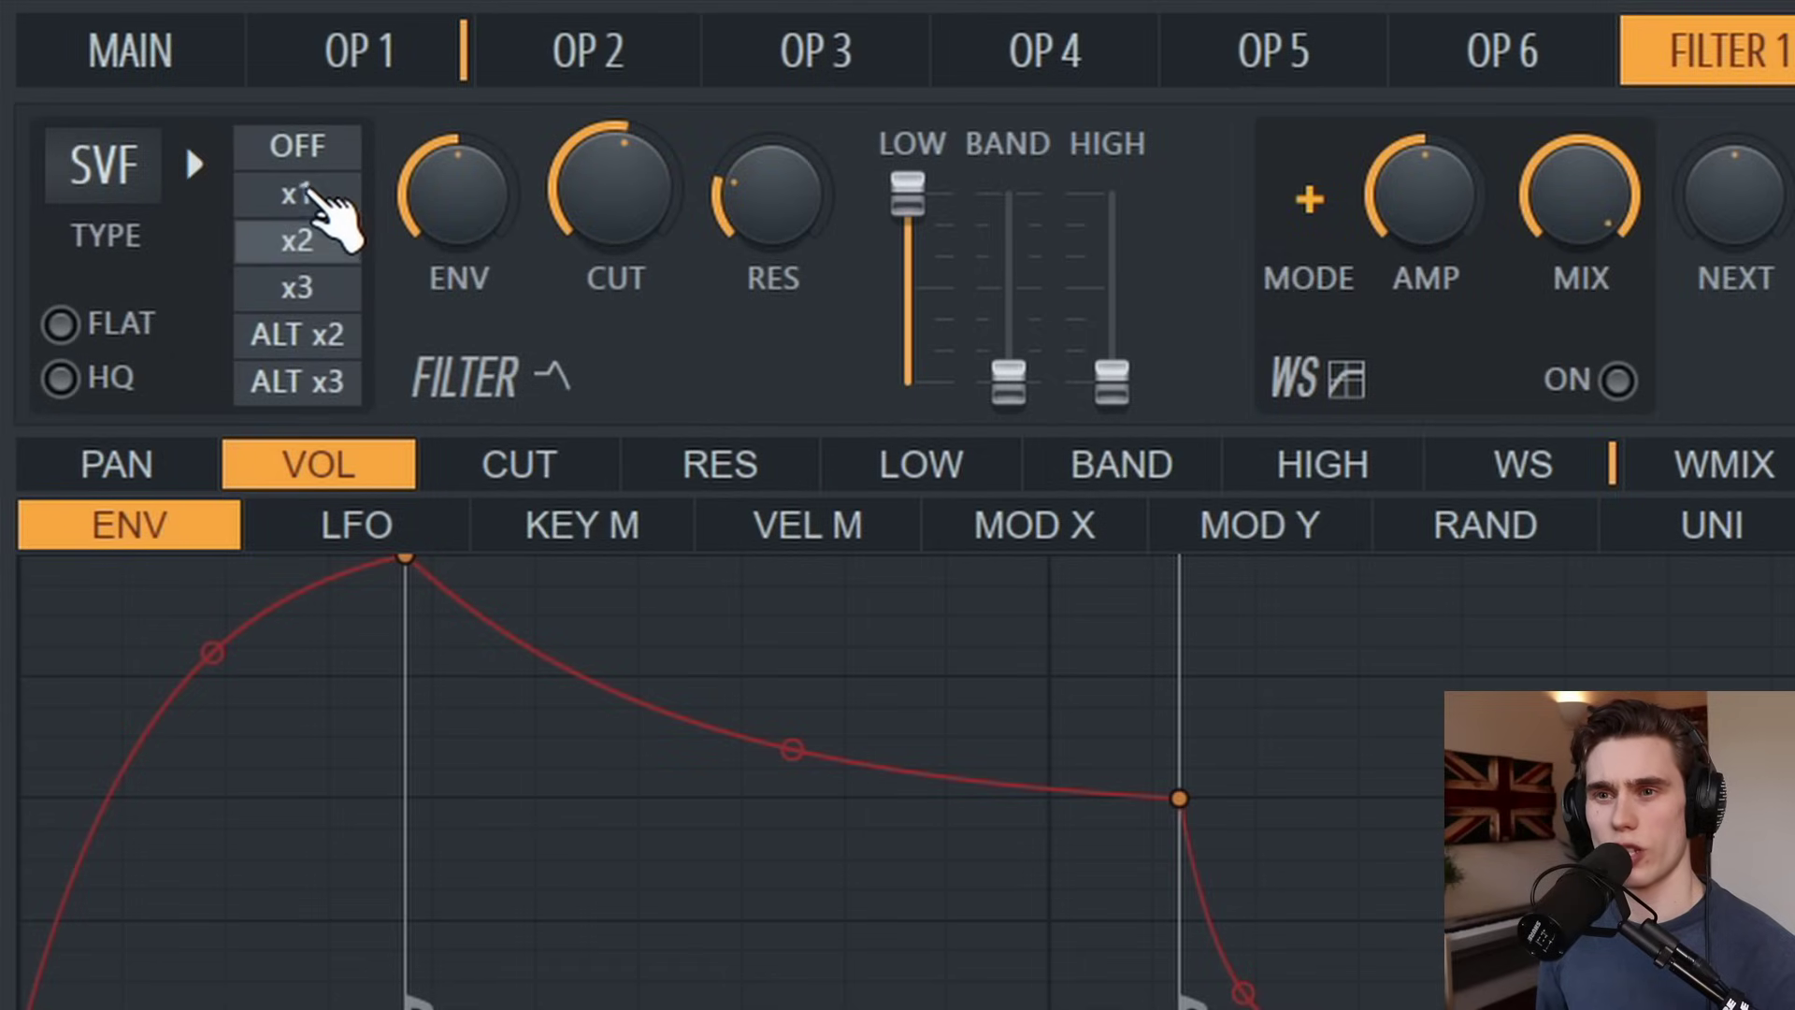
click(323, 280)
click(315, 217)
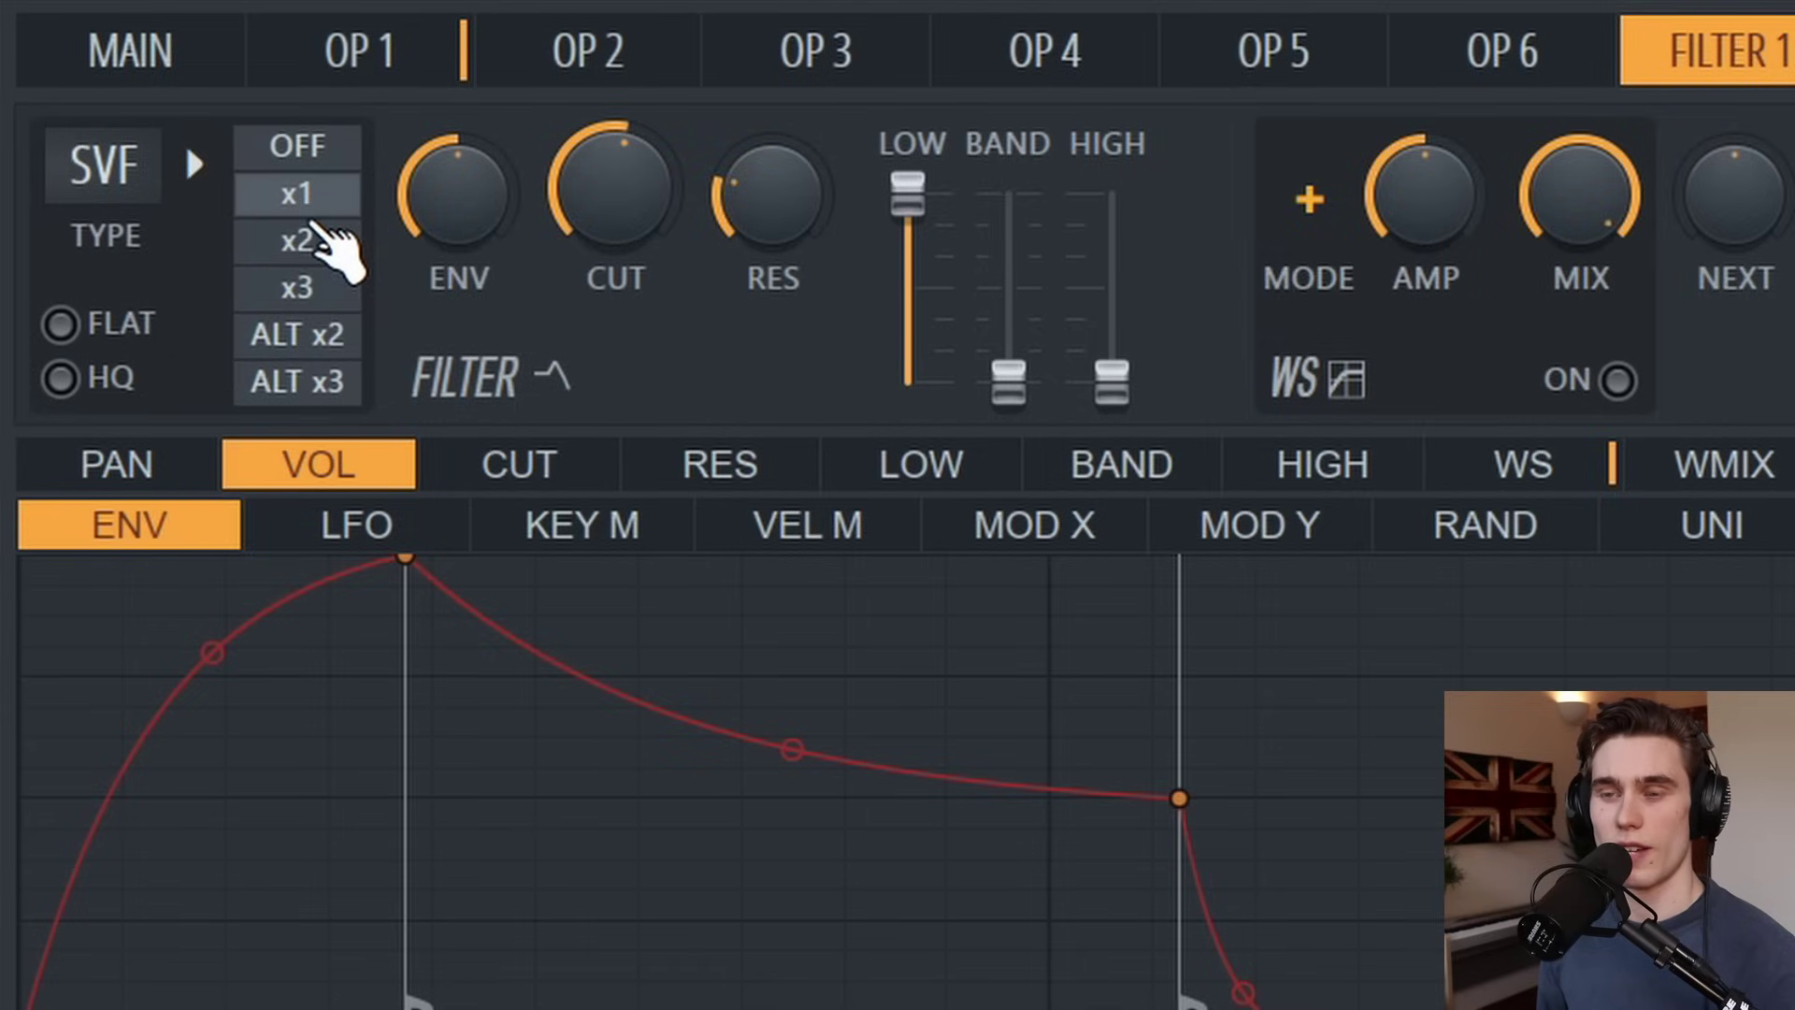
click(346, 245)
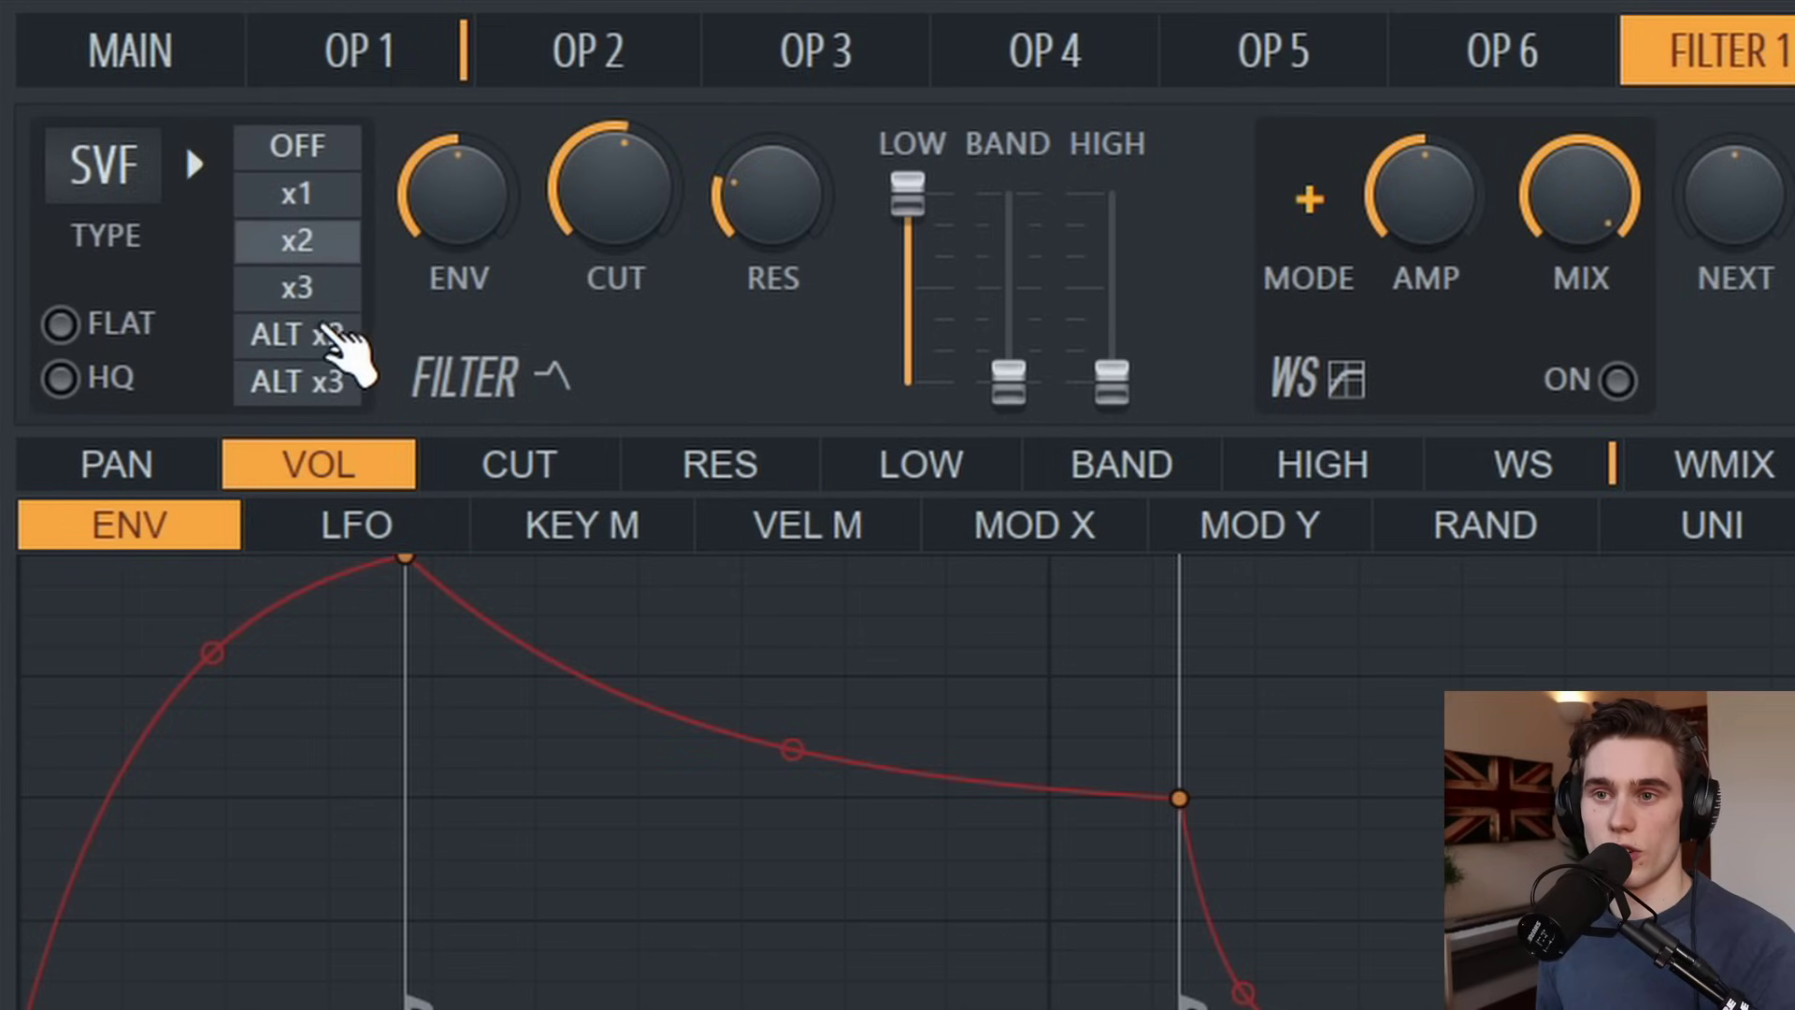
click(320, 292)
click(318, 198)
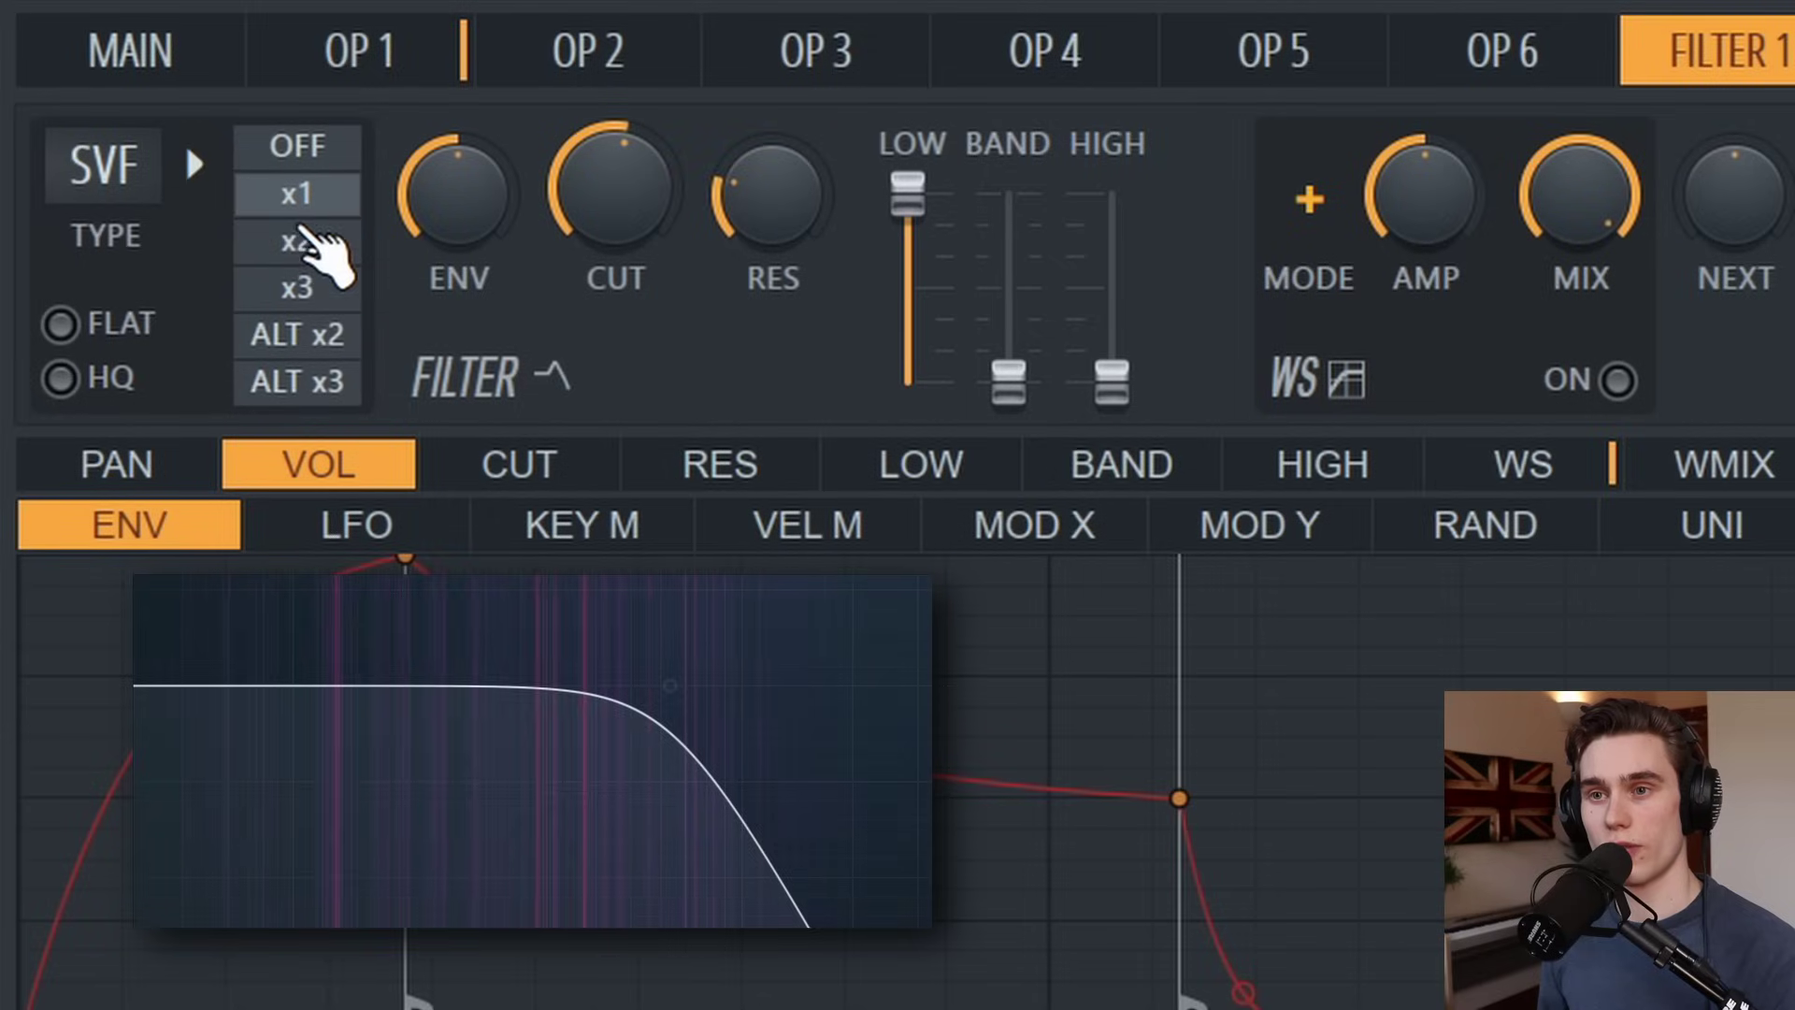
click(309, 234)
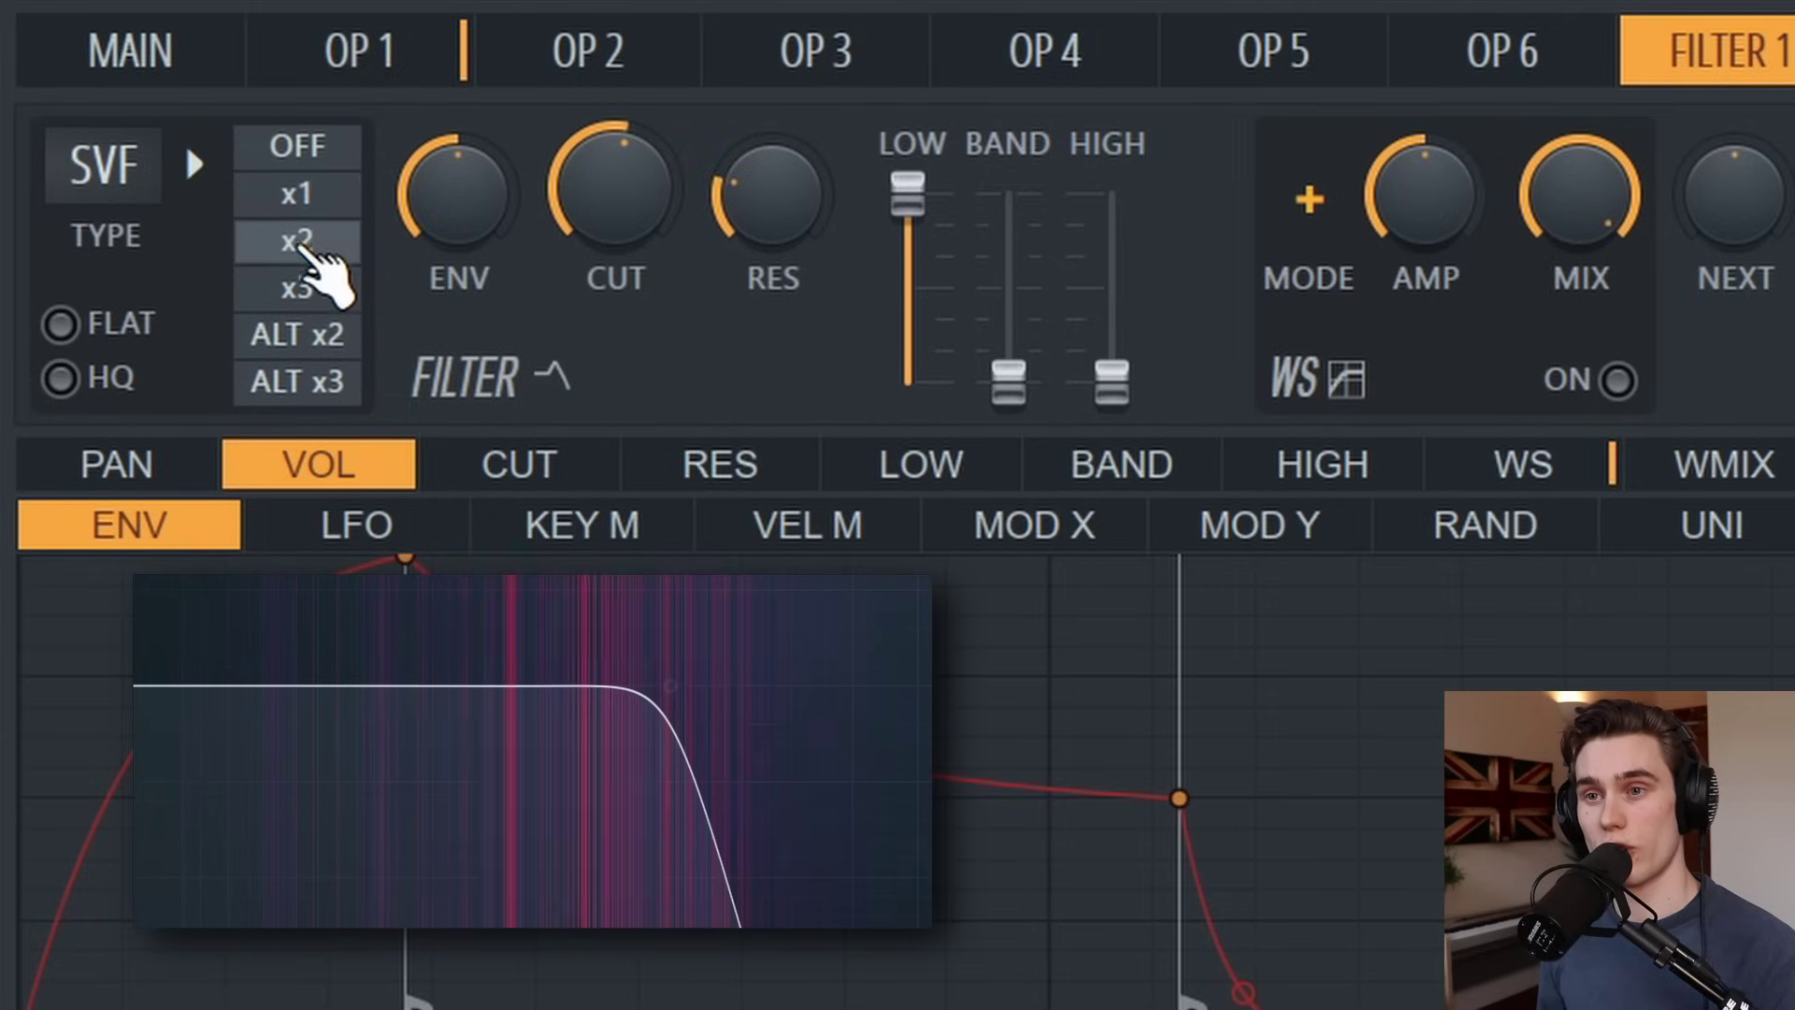
click(302, 292)
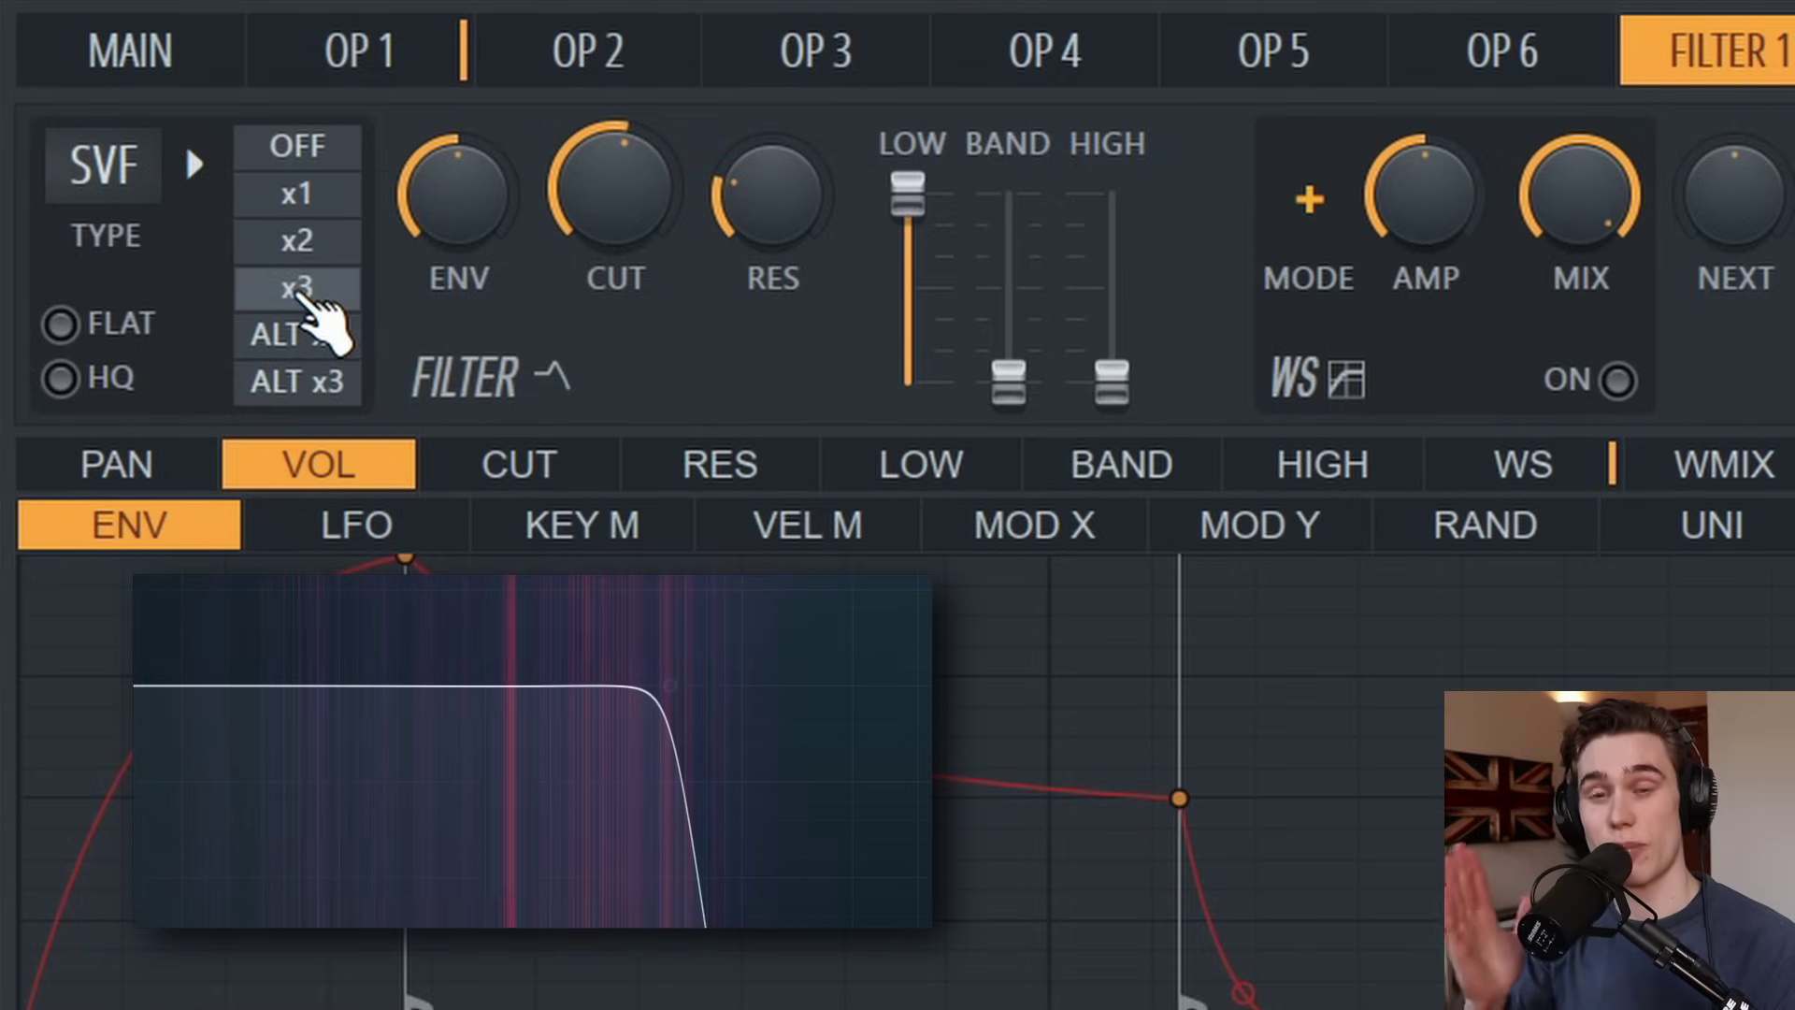
click(296, 193)
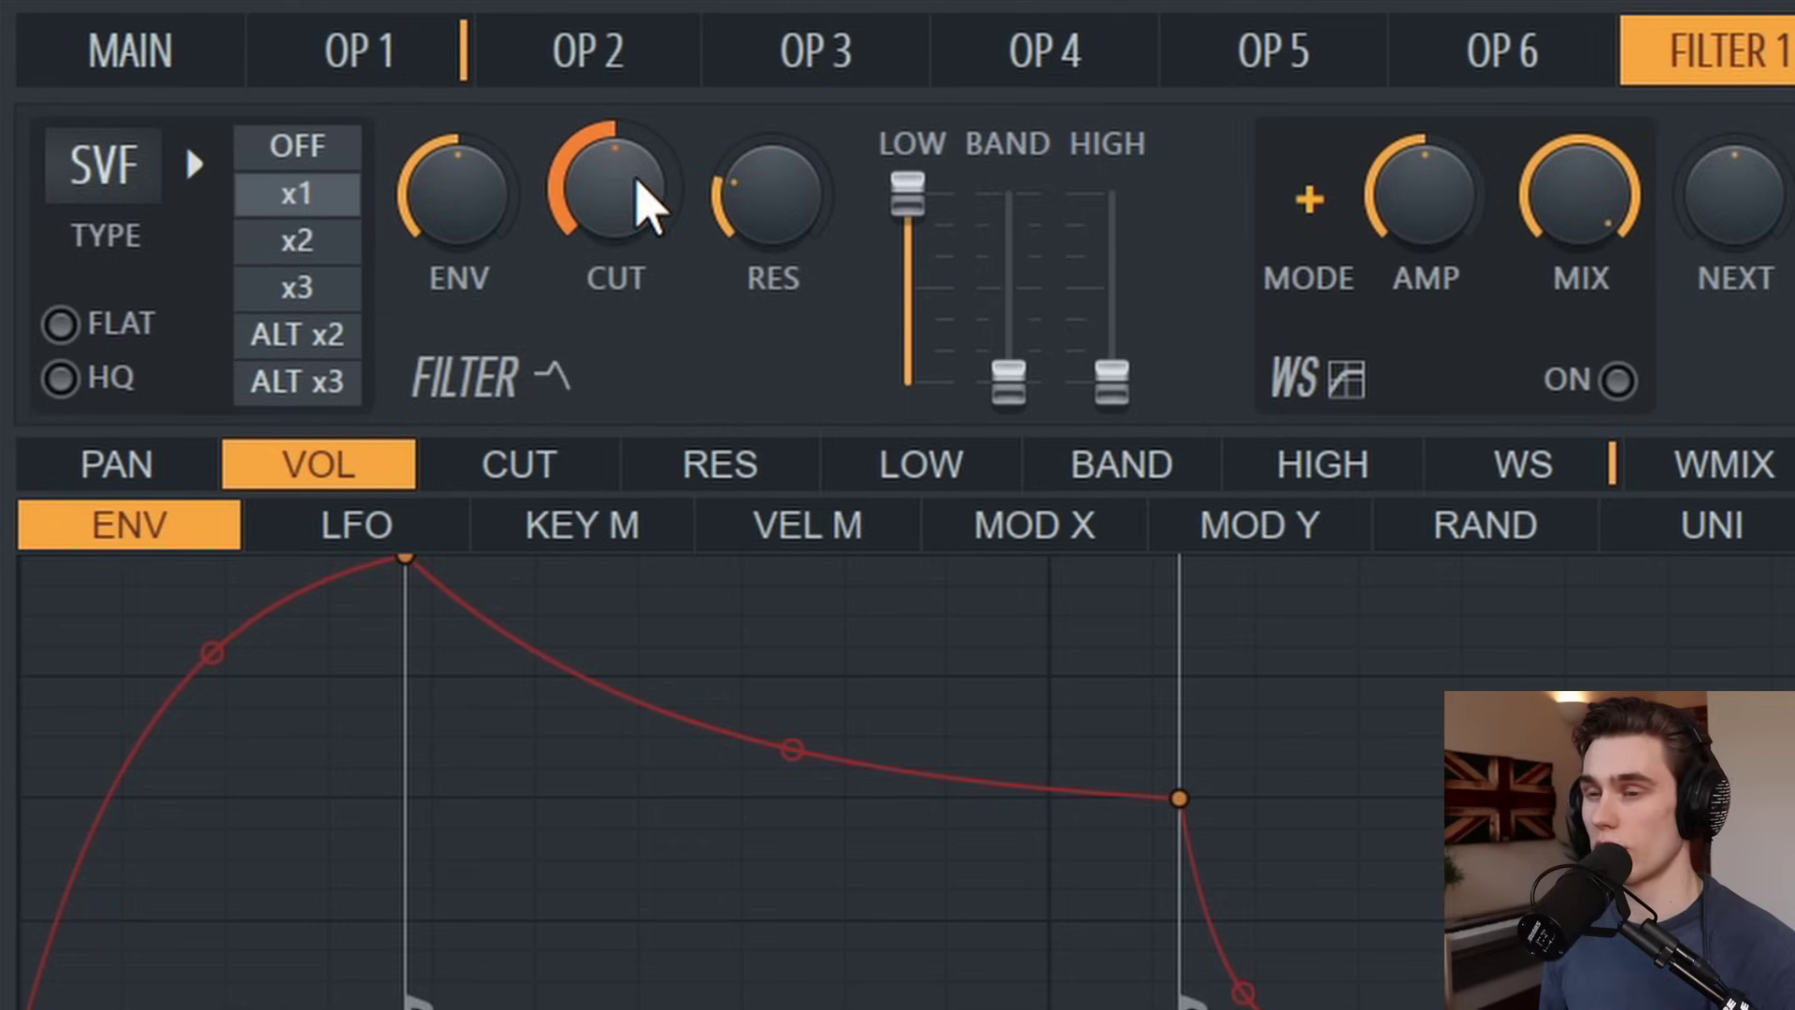
- Sweep filter 1's cutoff, set it to its middle position and raise the envelope amount to maximum
drag(617, 192, 634, 197)
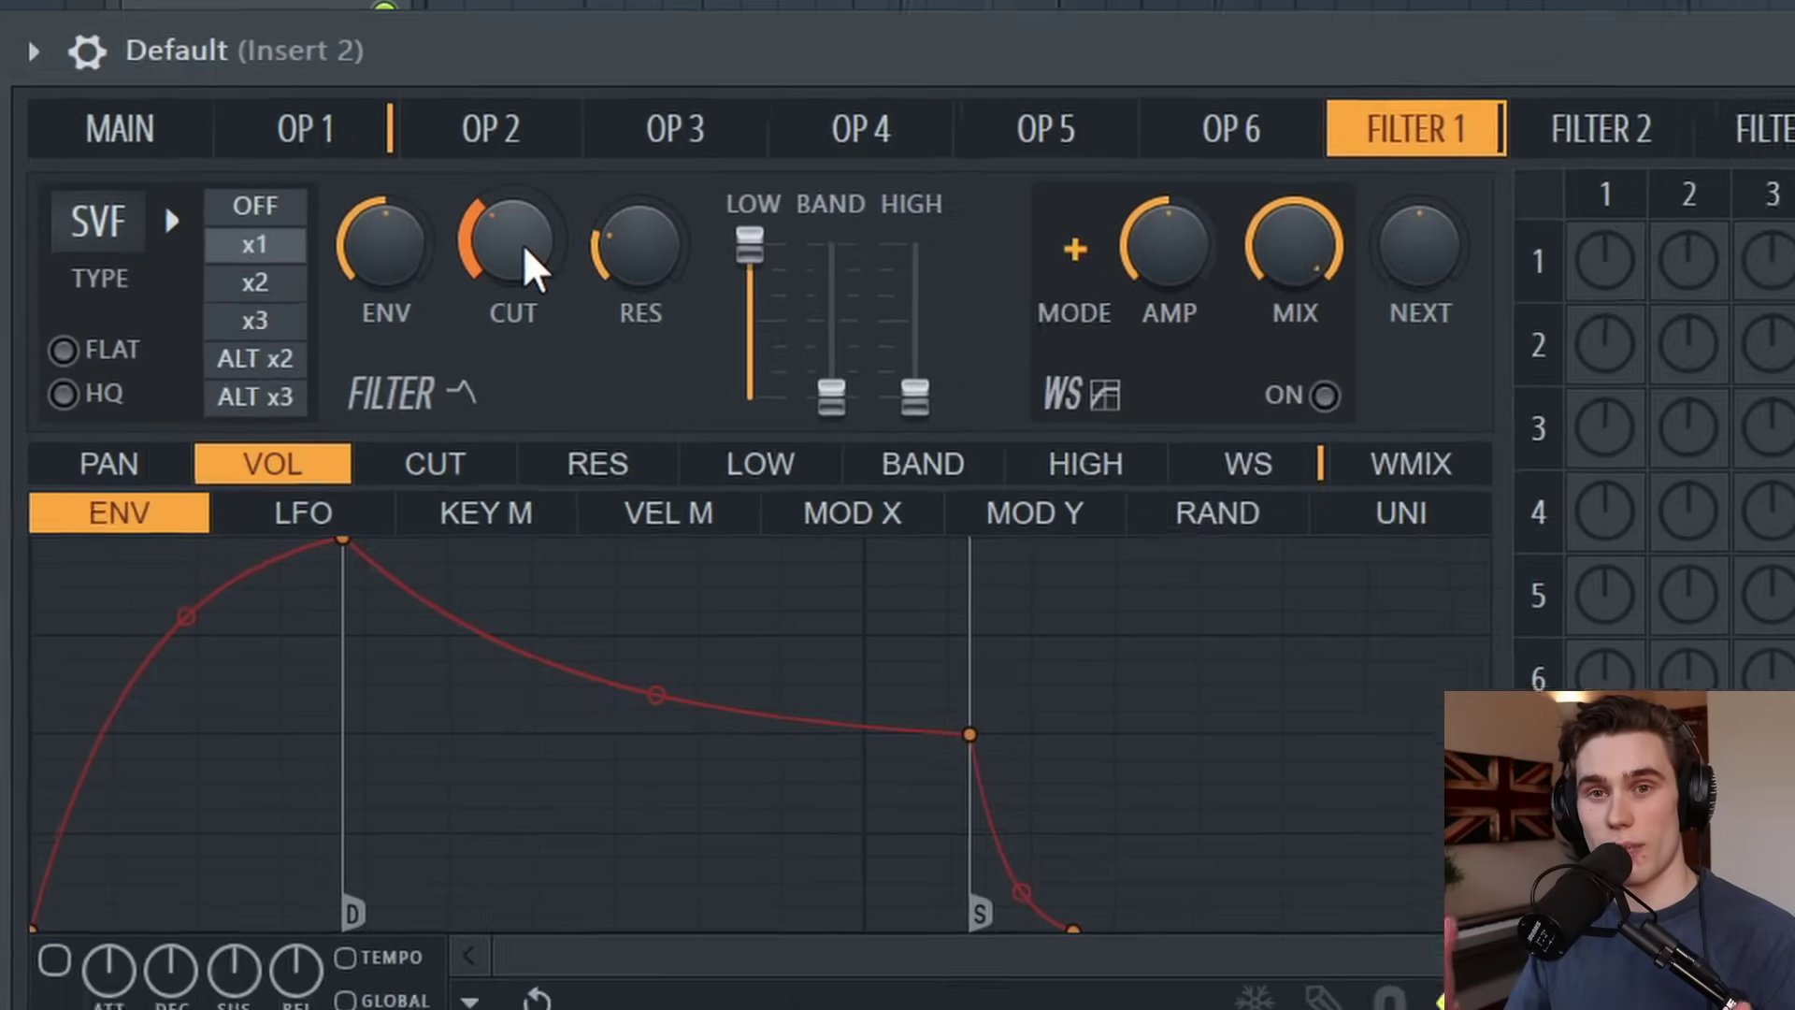
scroll(493, 278, up, 3)
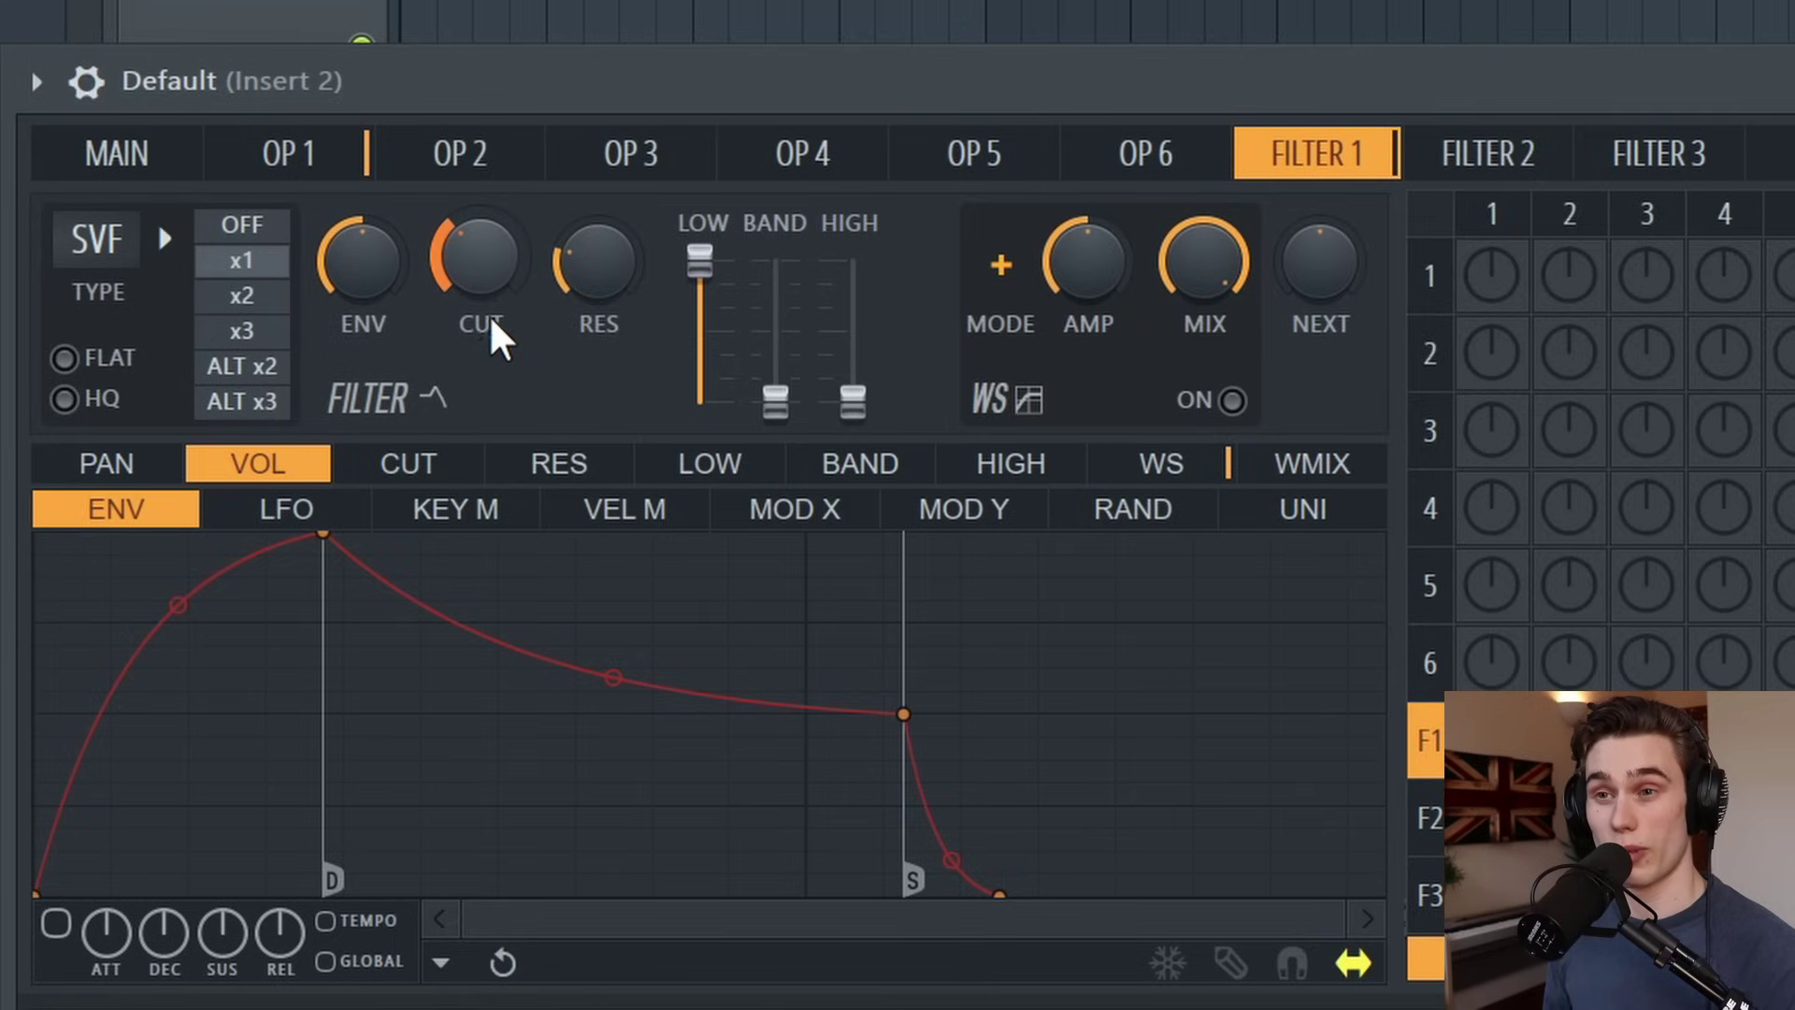
scroll(374, 266, up, 6)
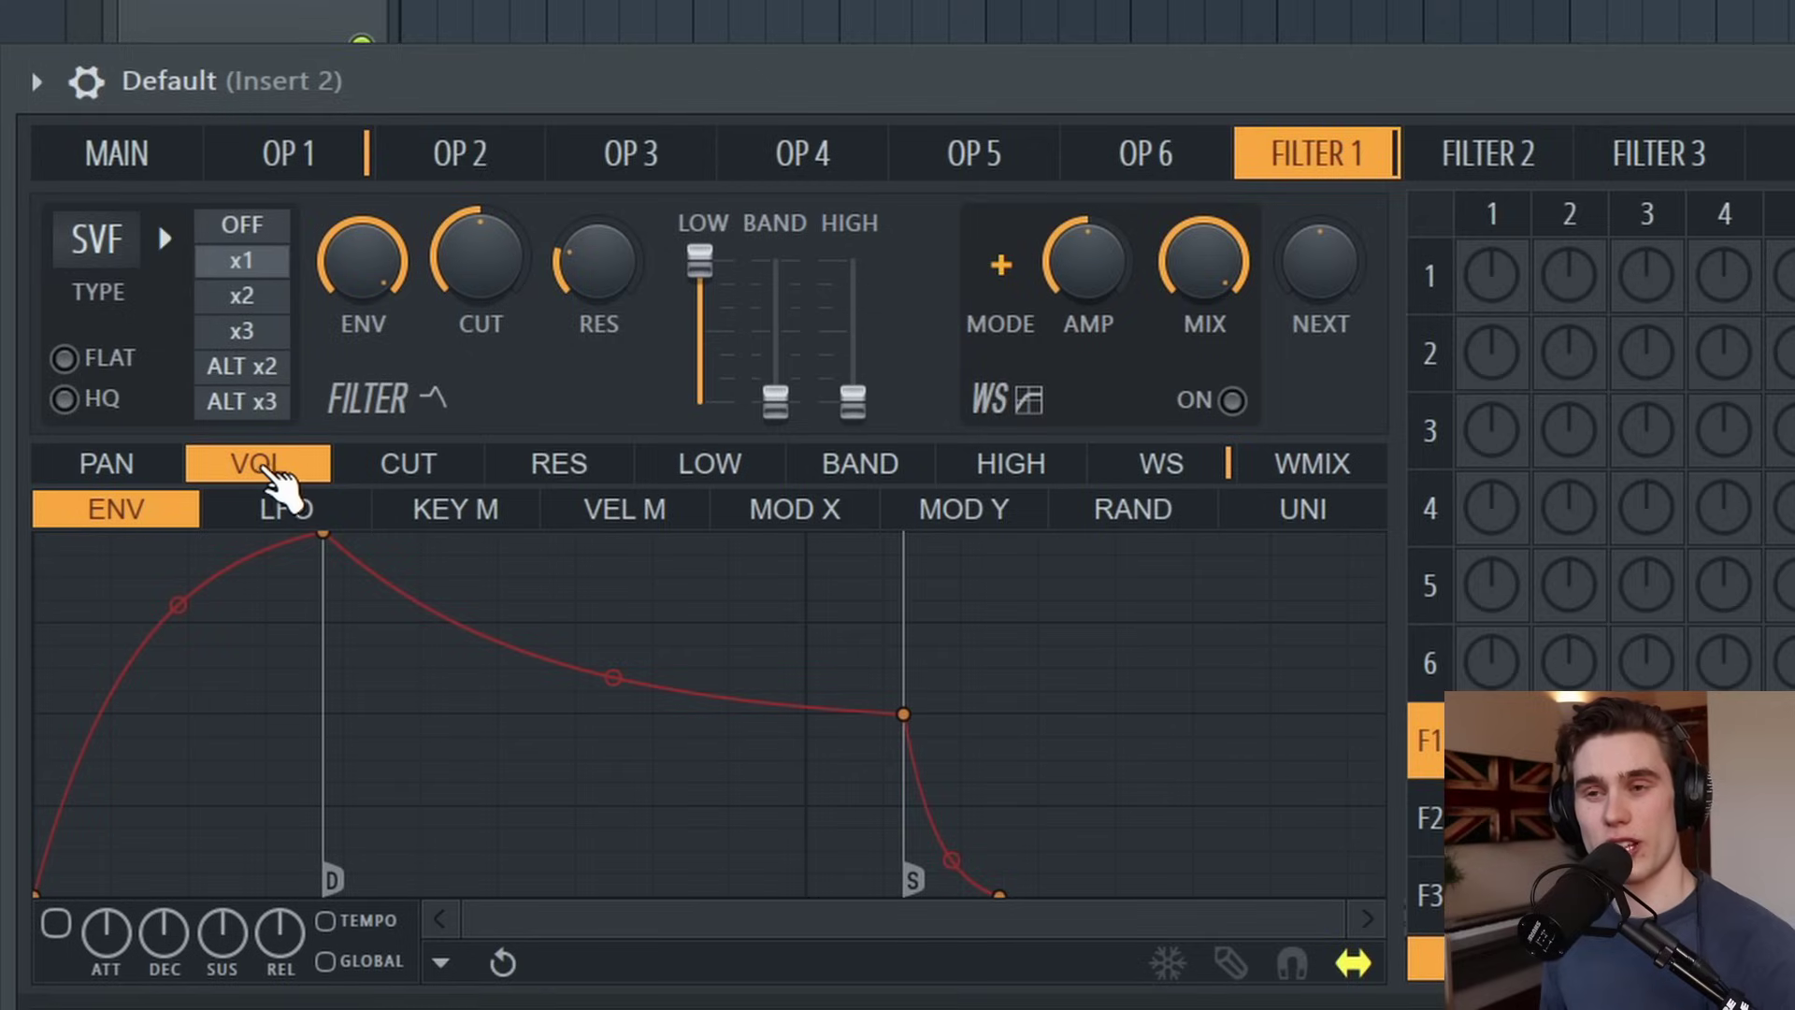
- Enable filter 1's cutoff envelope and give it a shorter attack, a faster decay and a lower sustain level
click(430, 468)
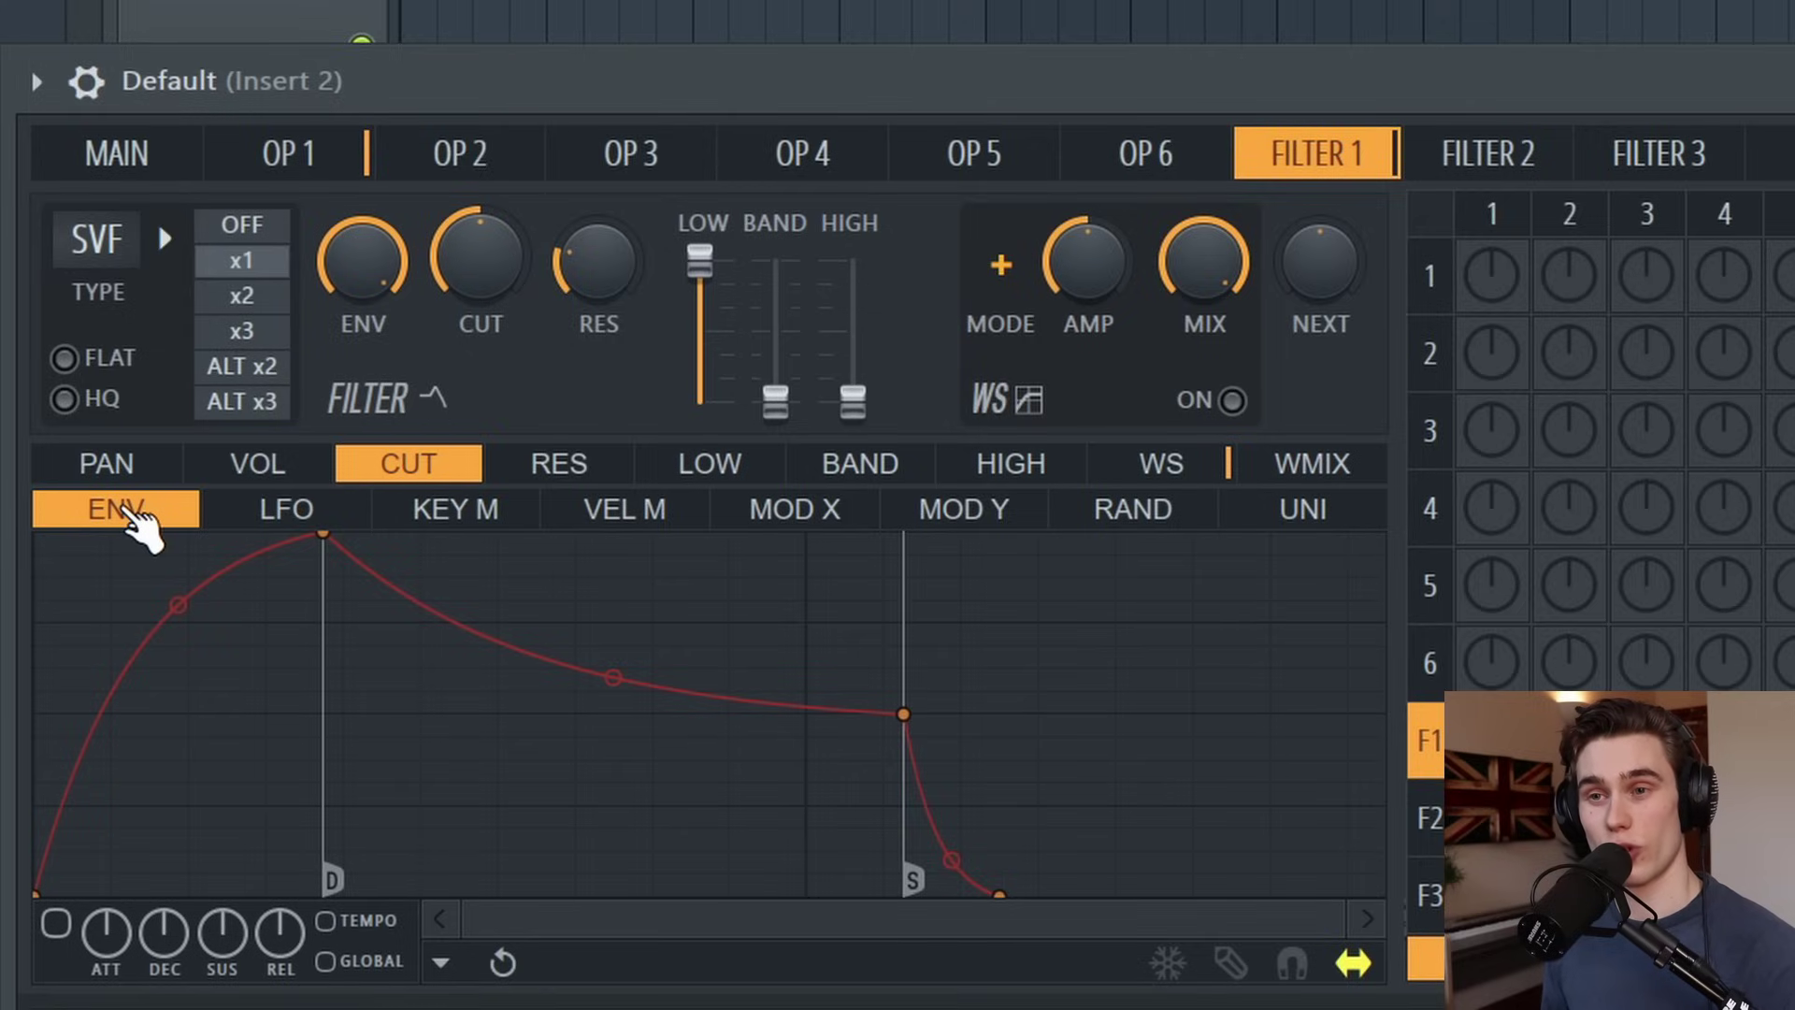
click(65, 935)
drag(323, 533, 134, 533)
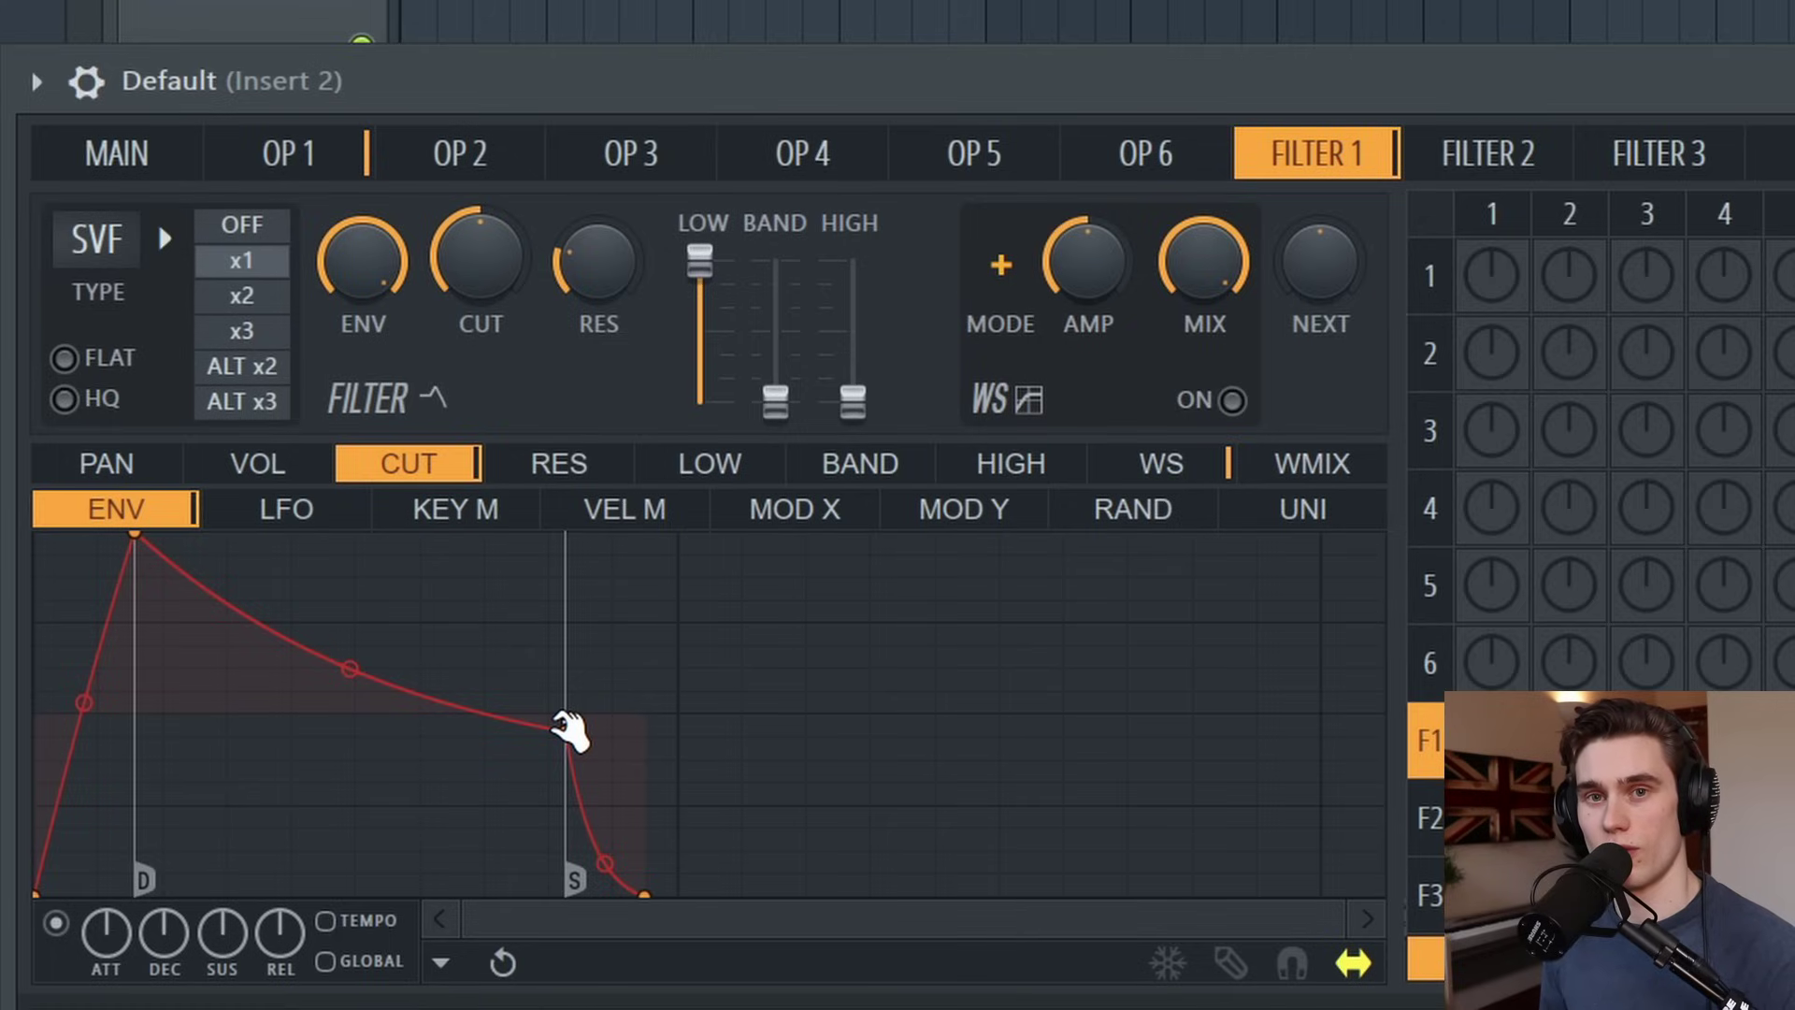
drag(565, 725, 362, 800)
drag(261, 721, 248, 732)
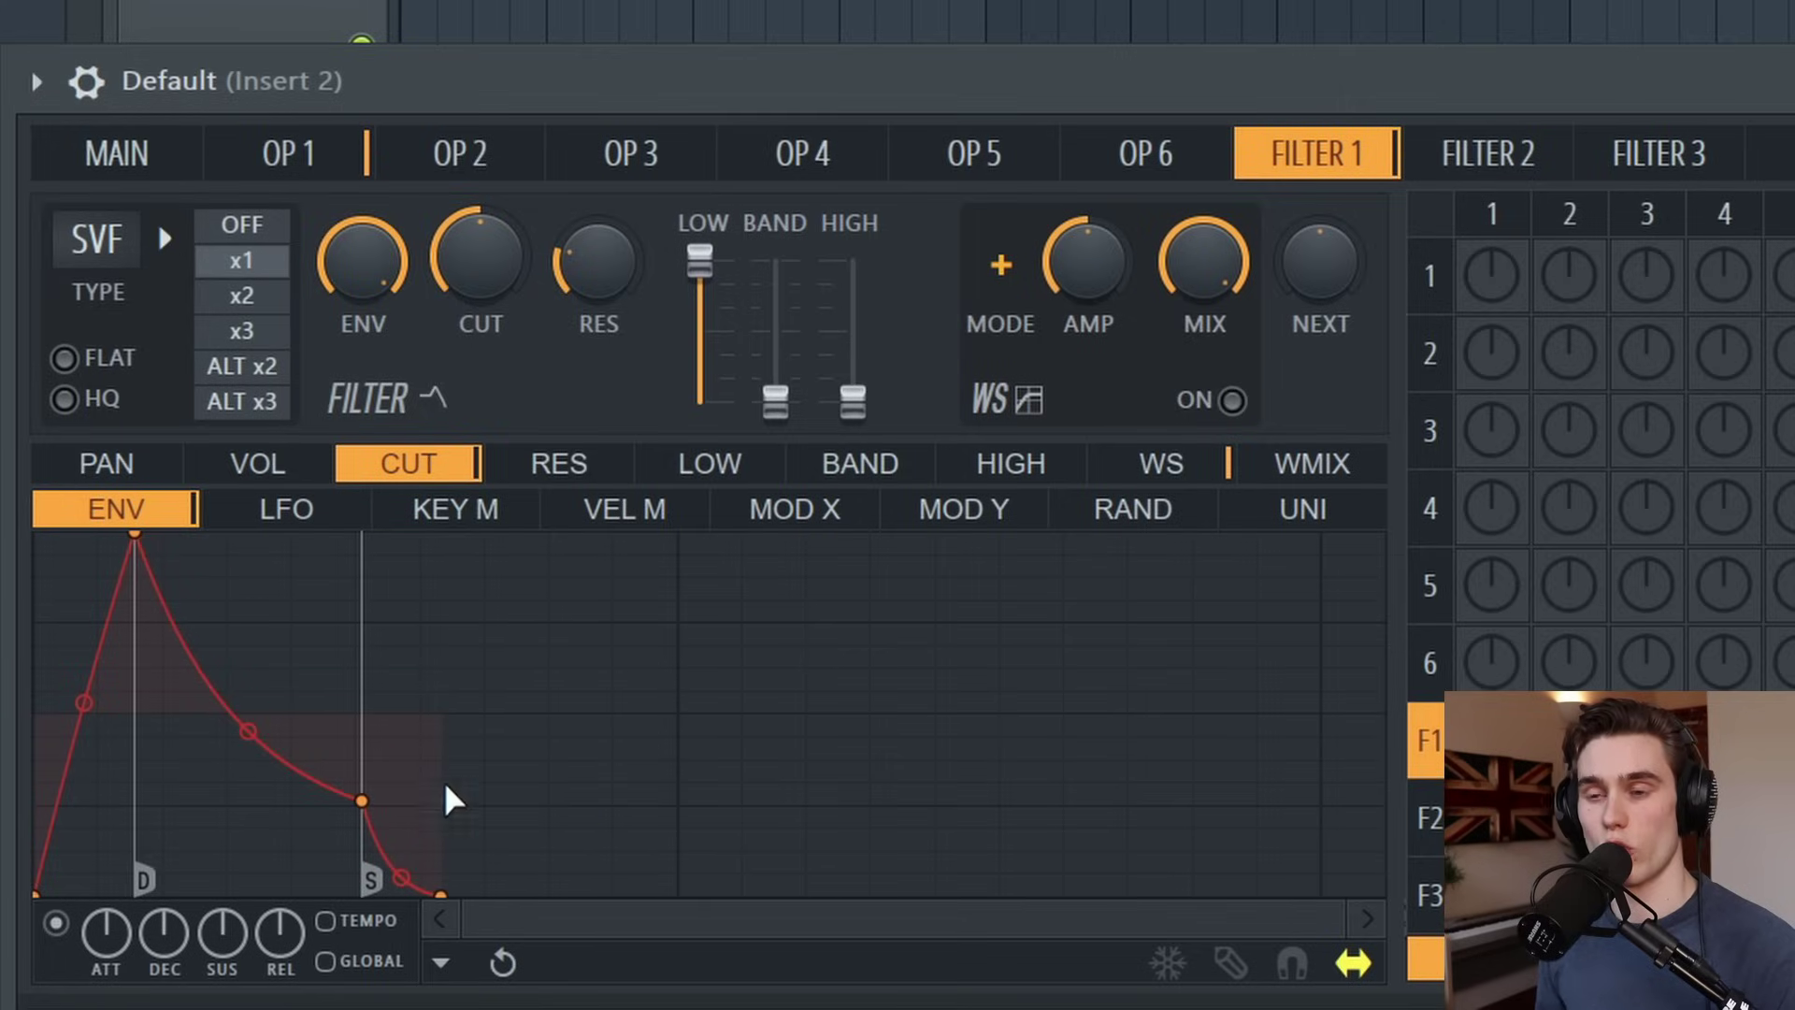
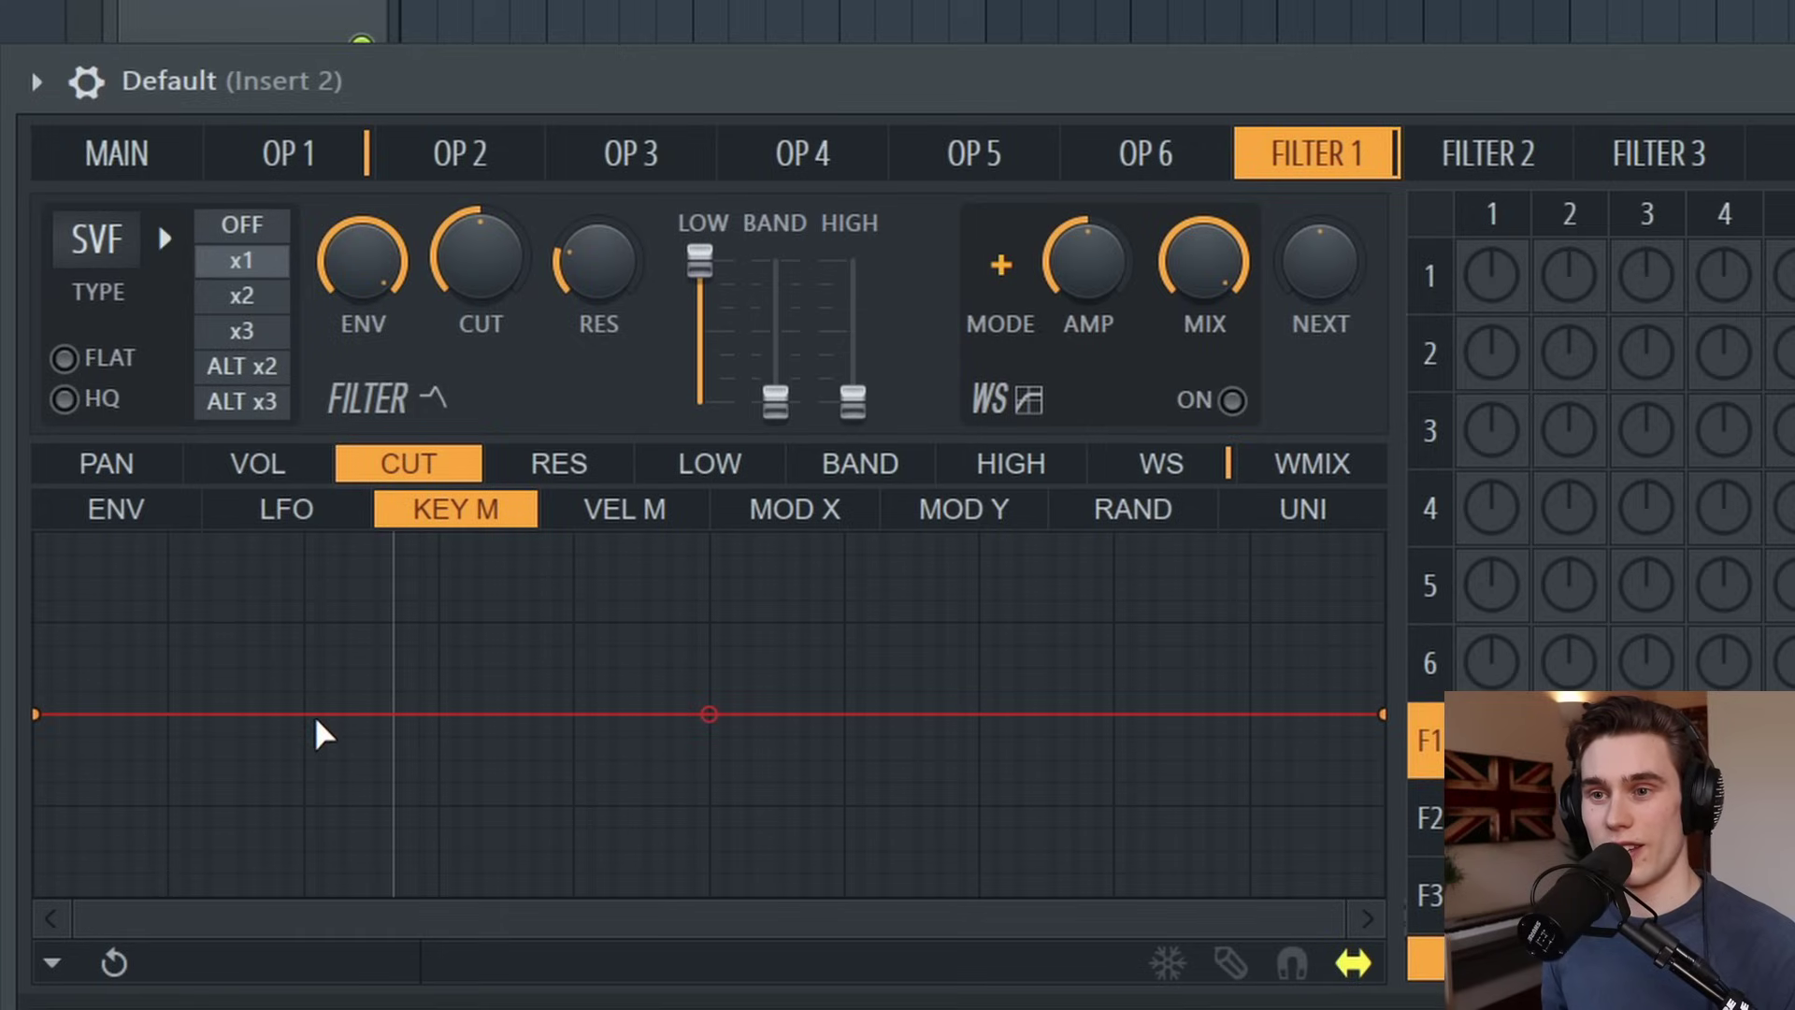
- Shape filter 1's cutoff key mapping at maximum for low notes, curving down to minimum for high notes
right_click(465, 720)
drag(465, 720, 500, 531)
mouse_move(48, 714)
mouse_down()
mouse_move(389, 541)
mouse_move(340, 521)
mouse_up()
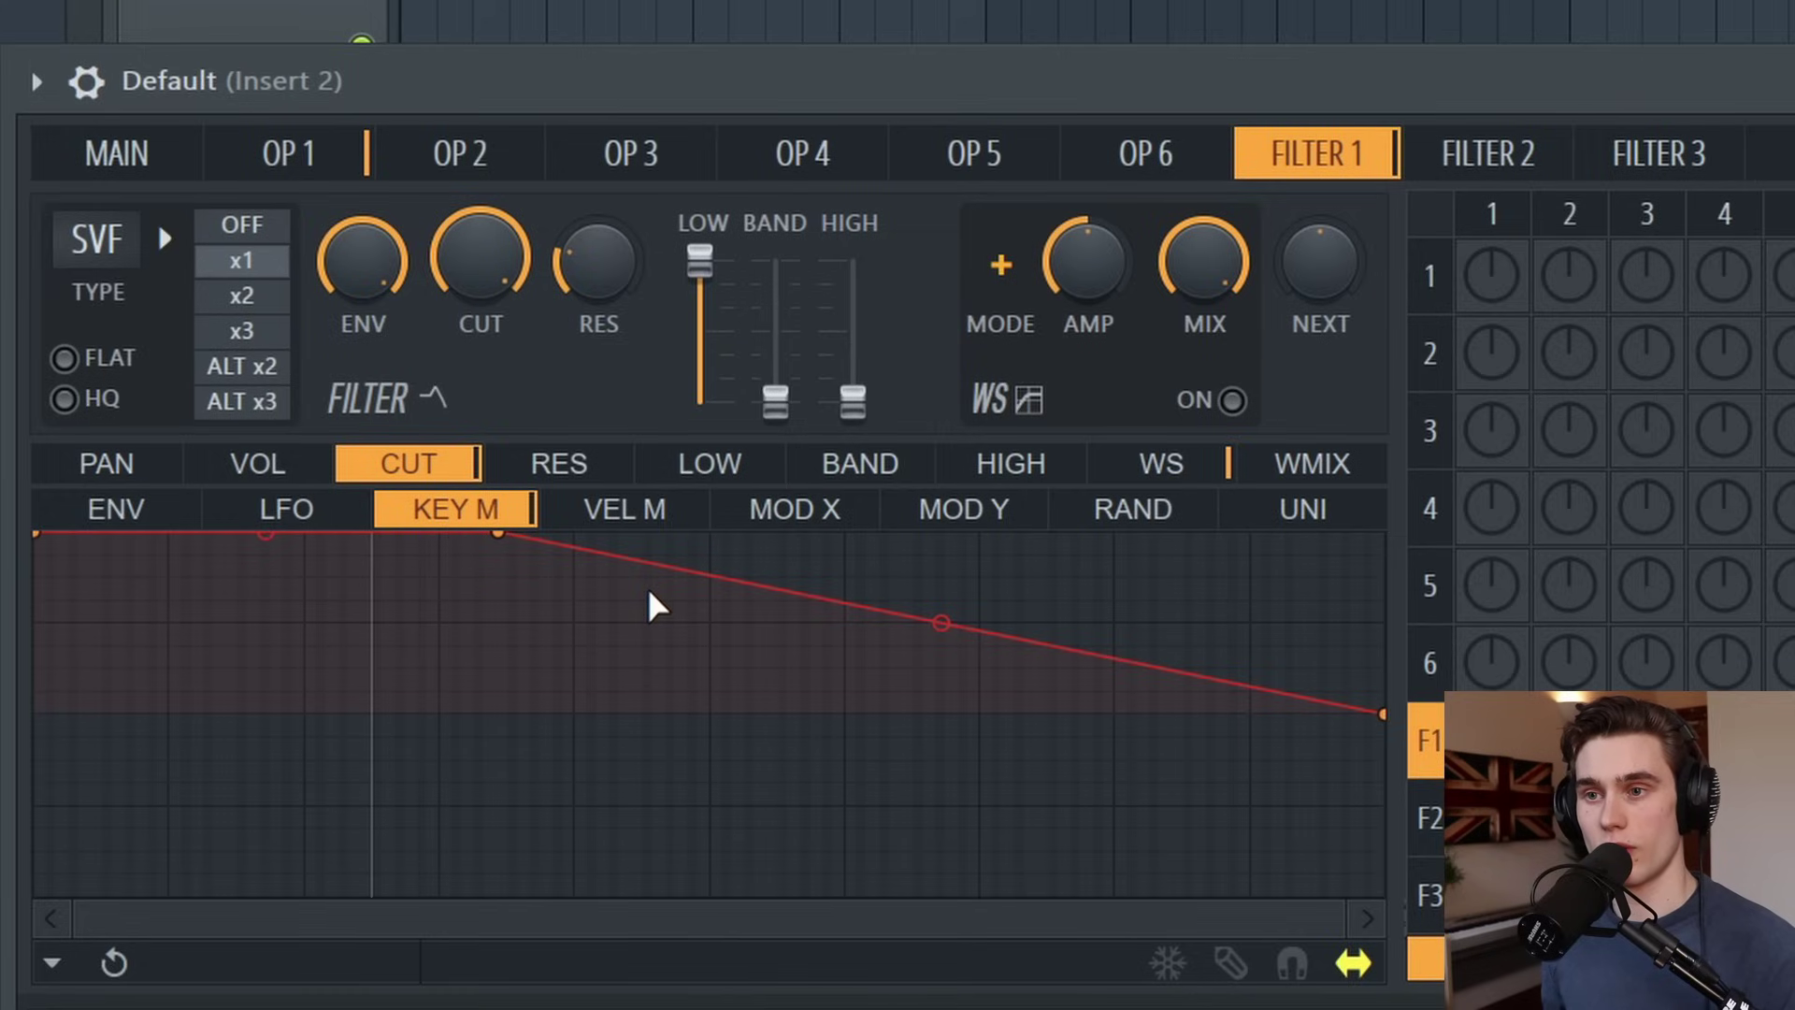
drag(741, 589, 678, 893)
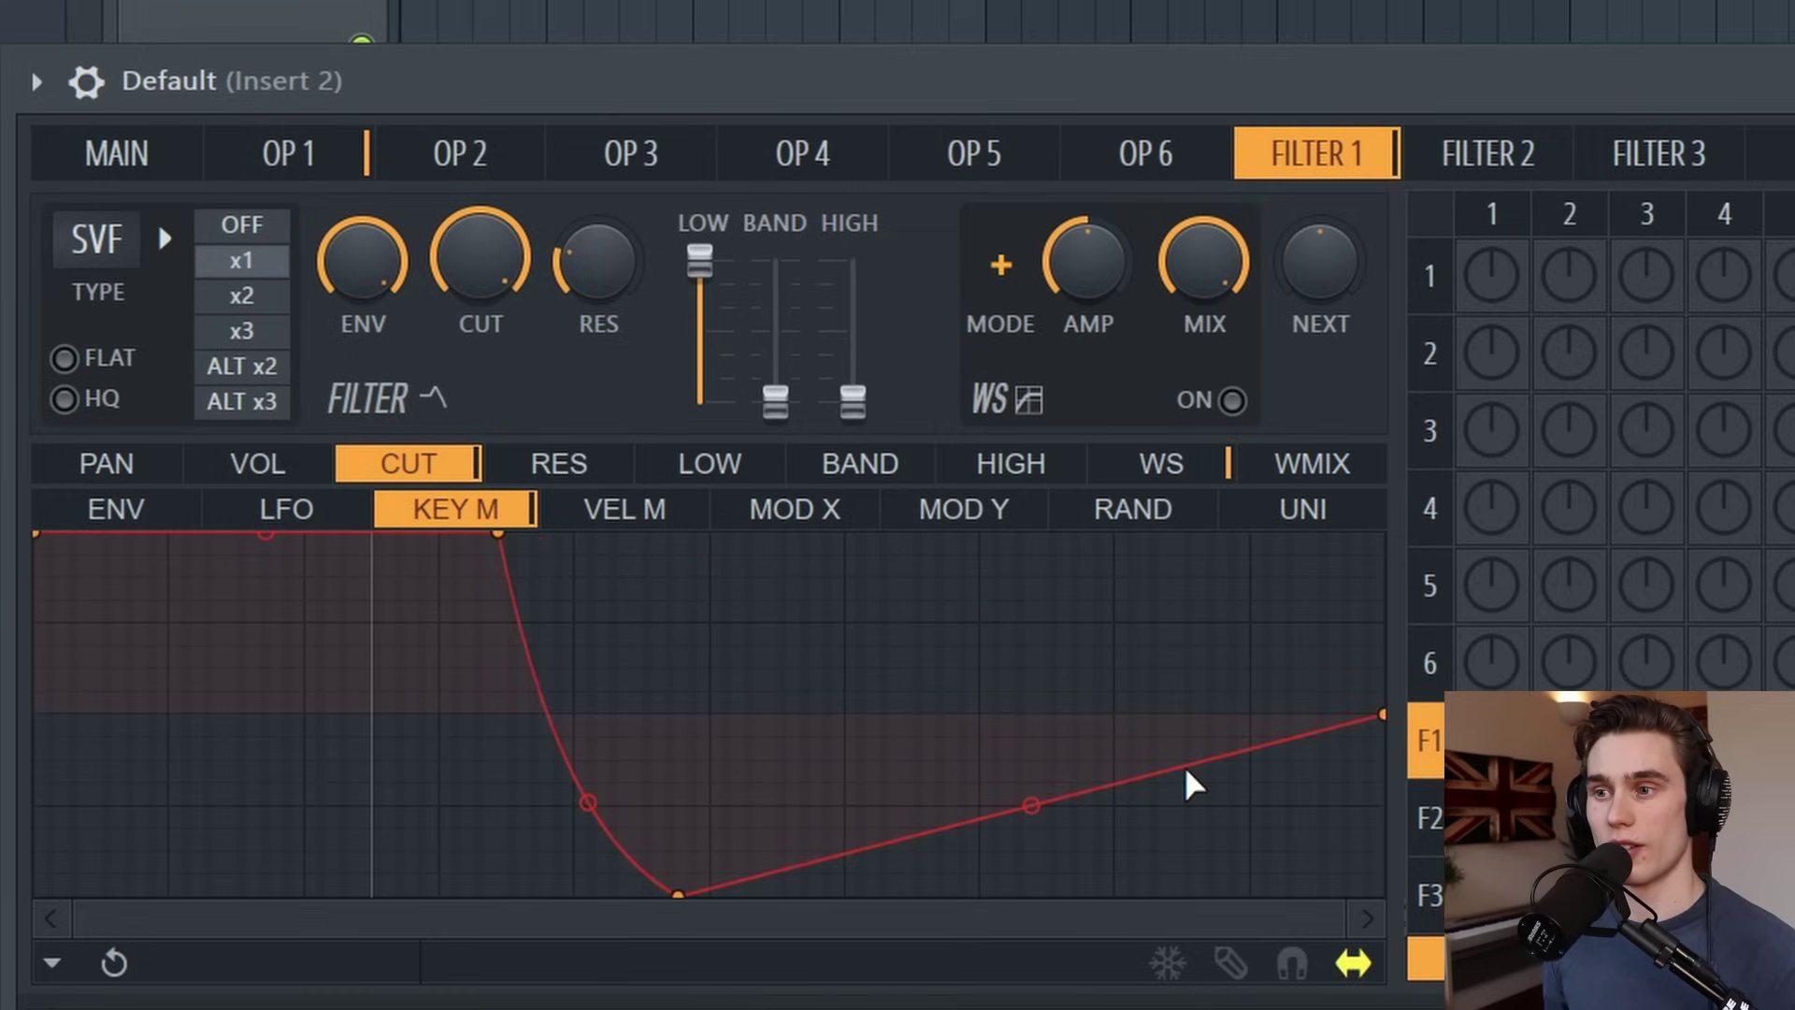
drag(1393, 718, 1386, 893)
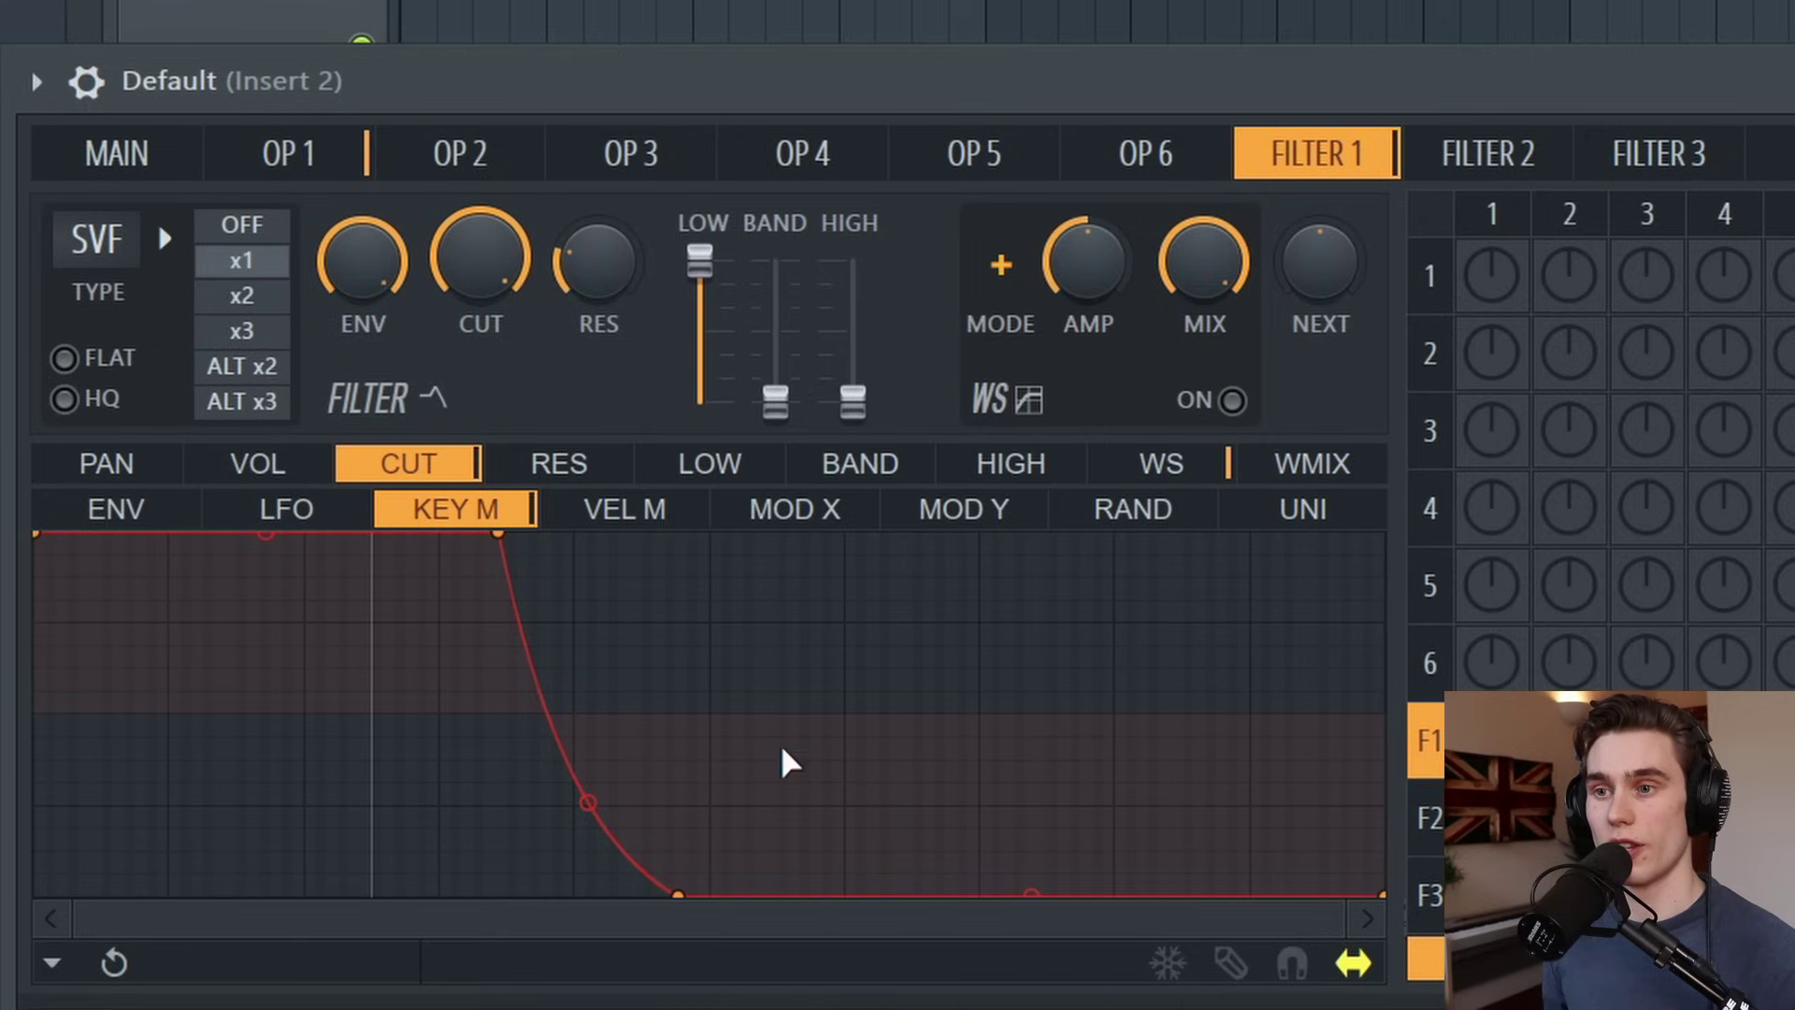
drag(705, 896, 734, 893)
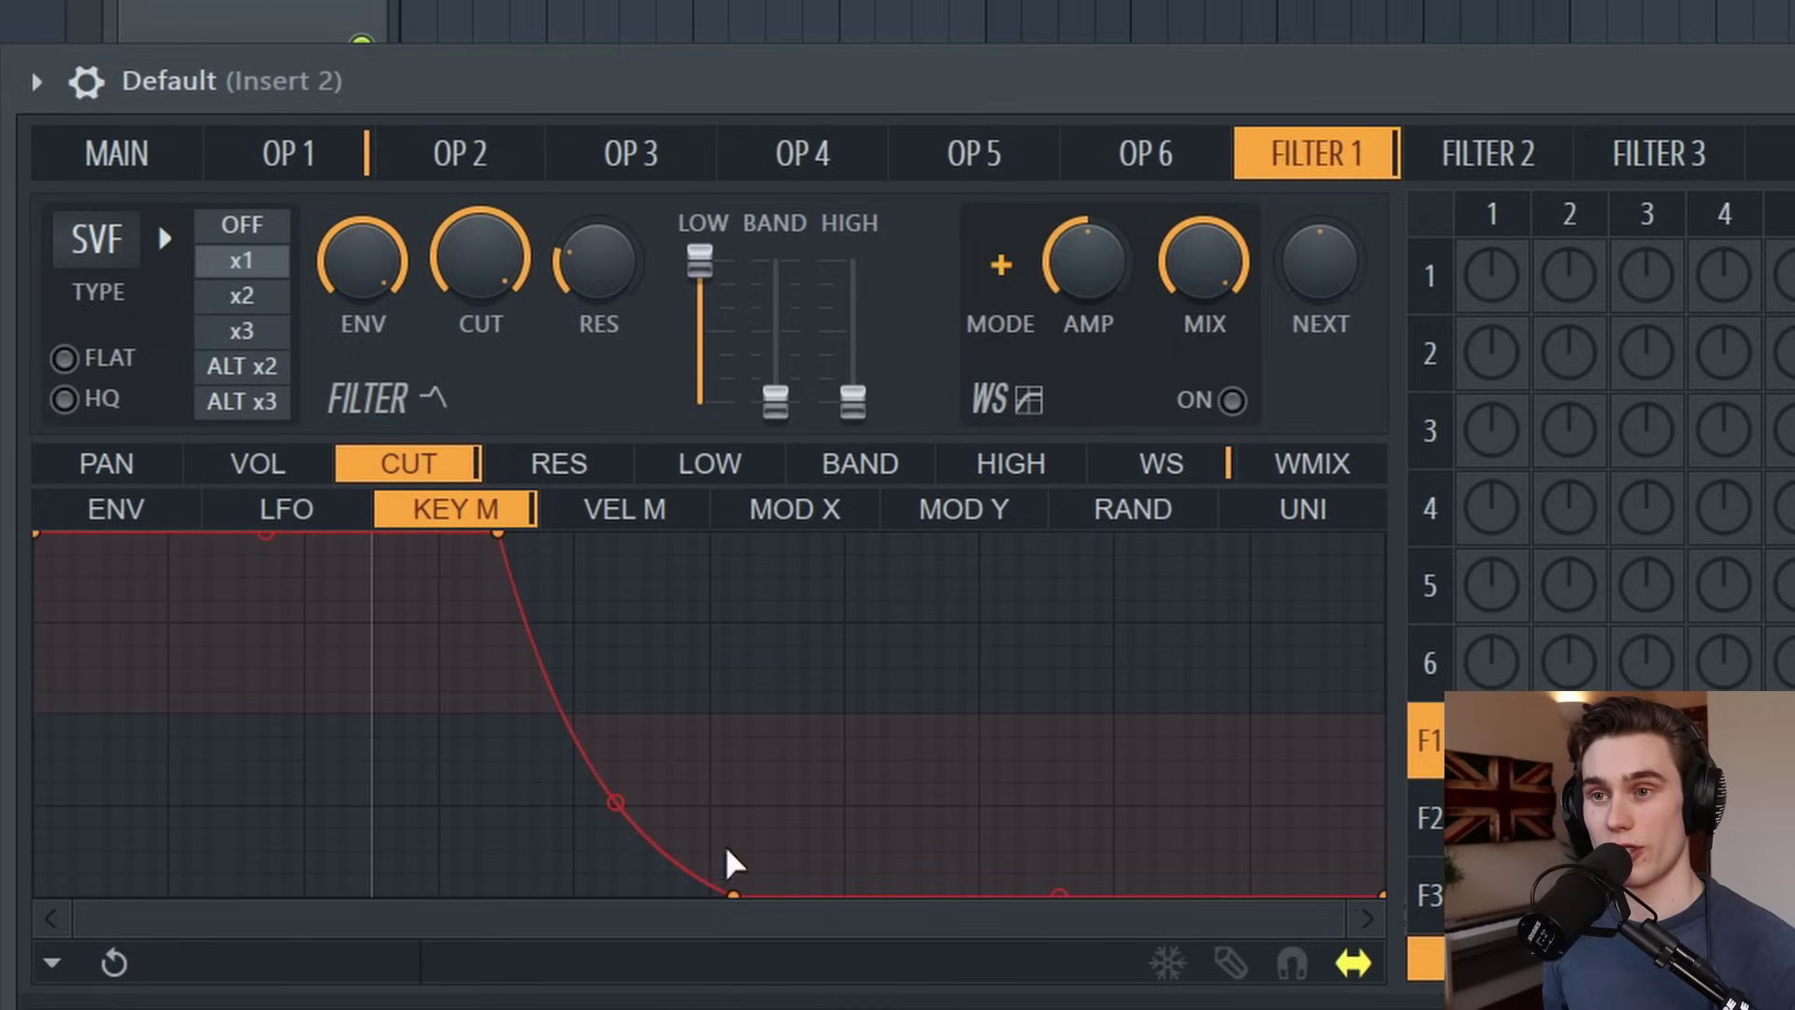
- Soften the drop in filter 1's cutoff key mapping, then flatten the whole curve along the centre line
scroll(574, 303, up, 2)
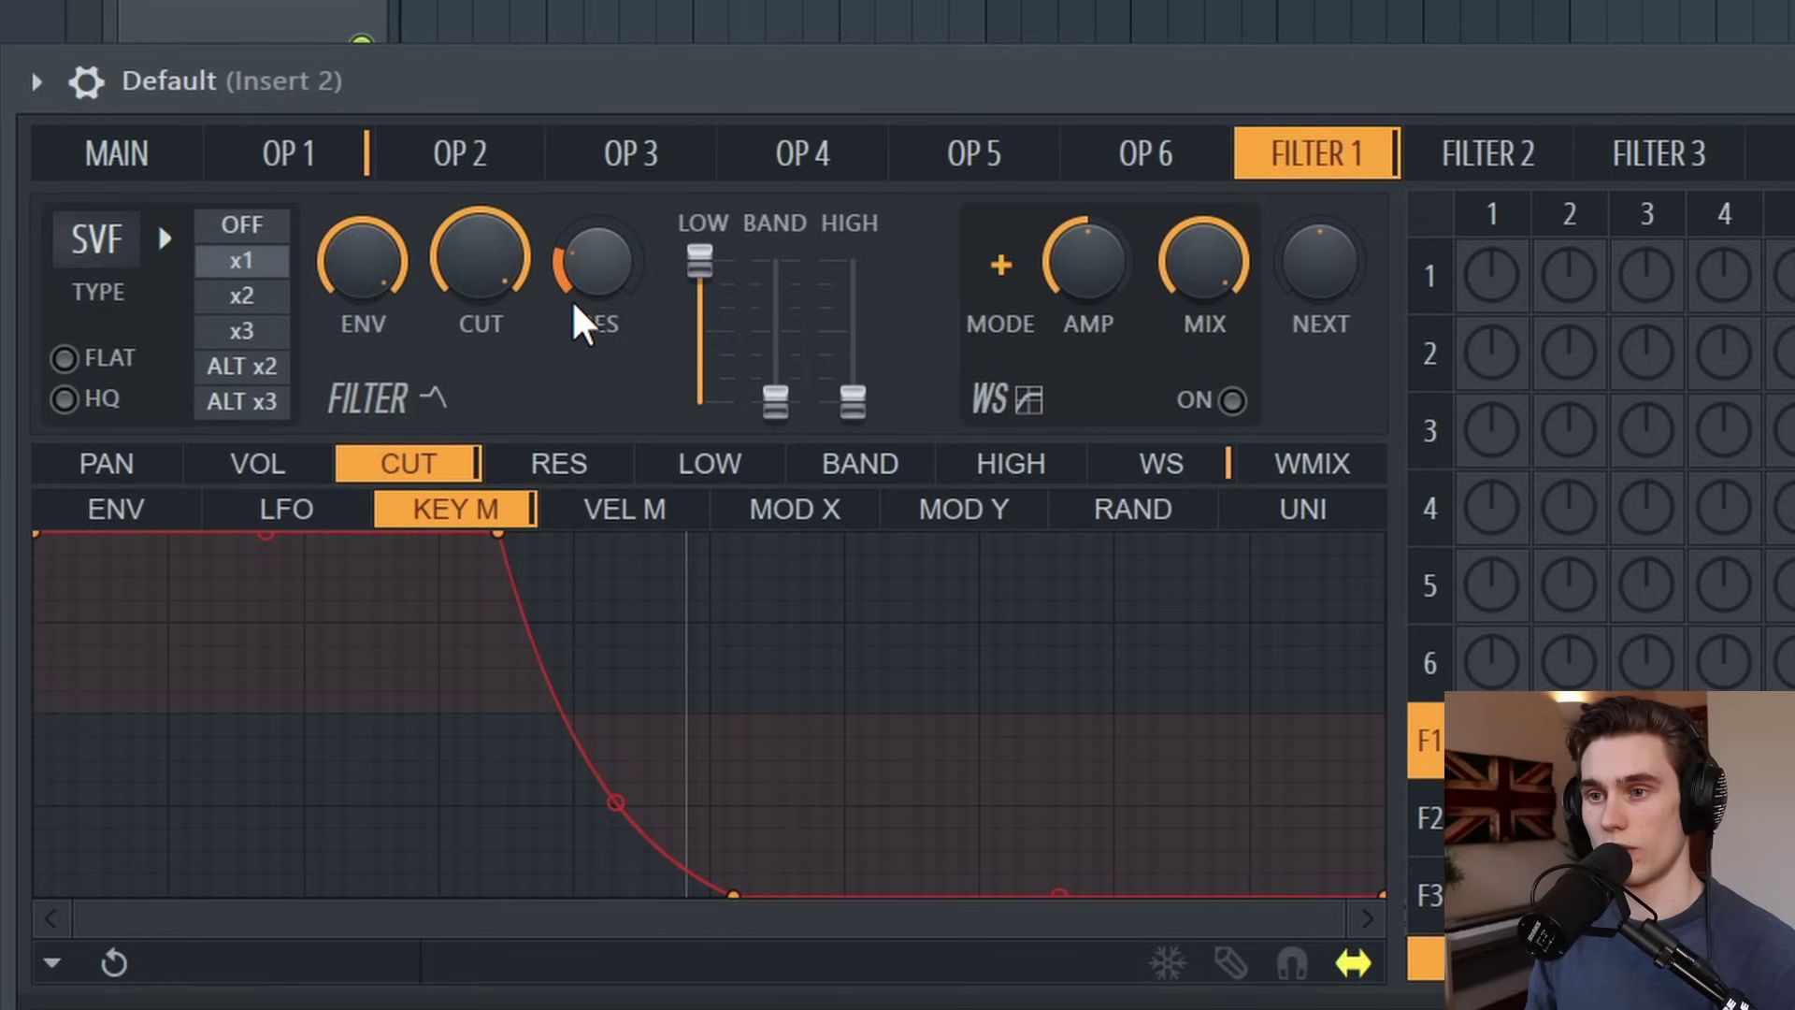
scroll(581, 320, down, 2)
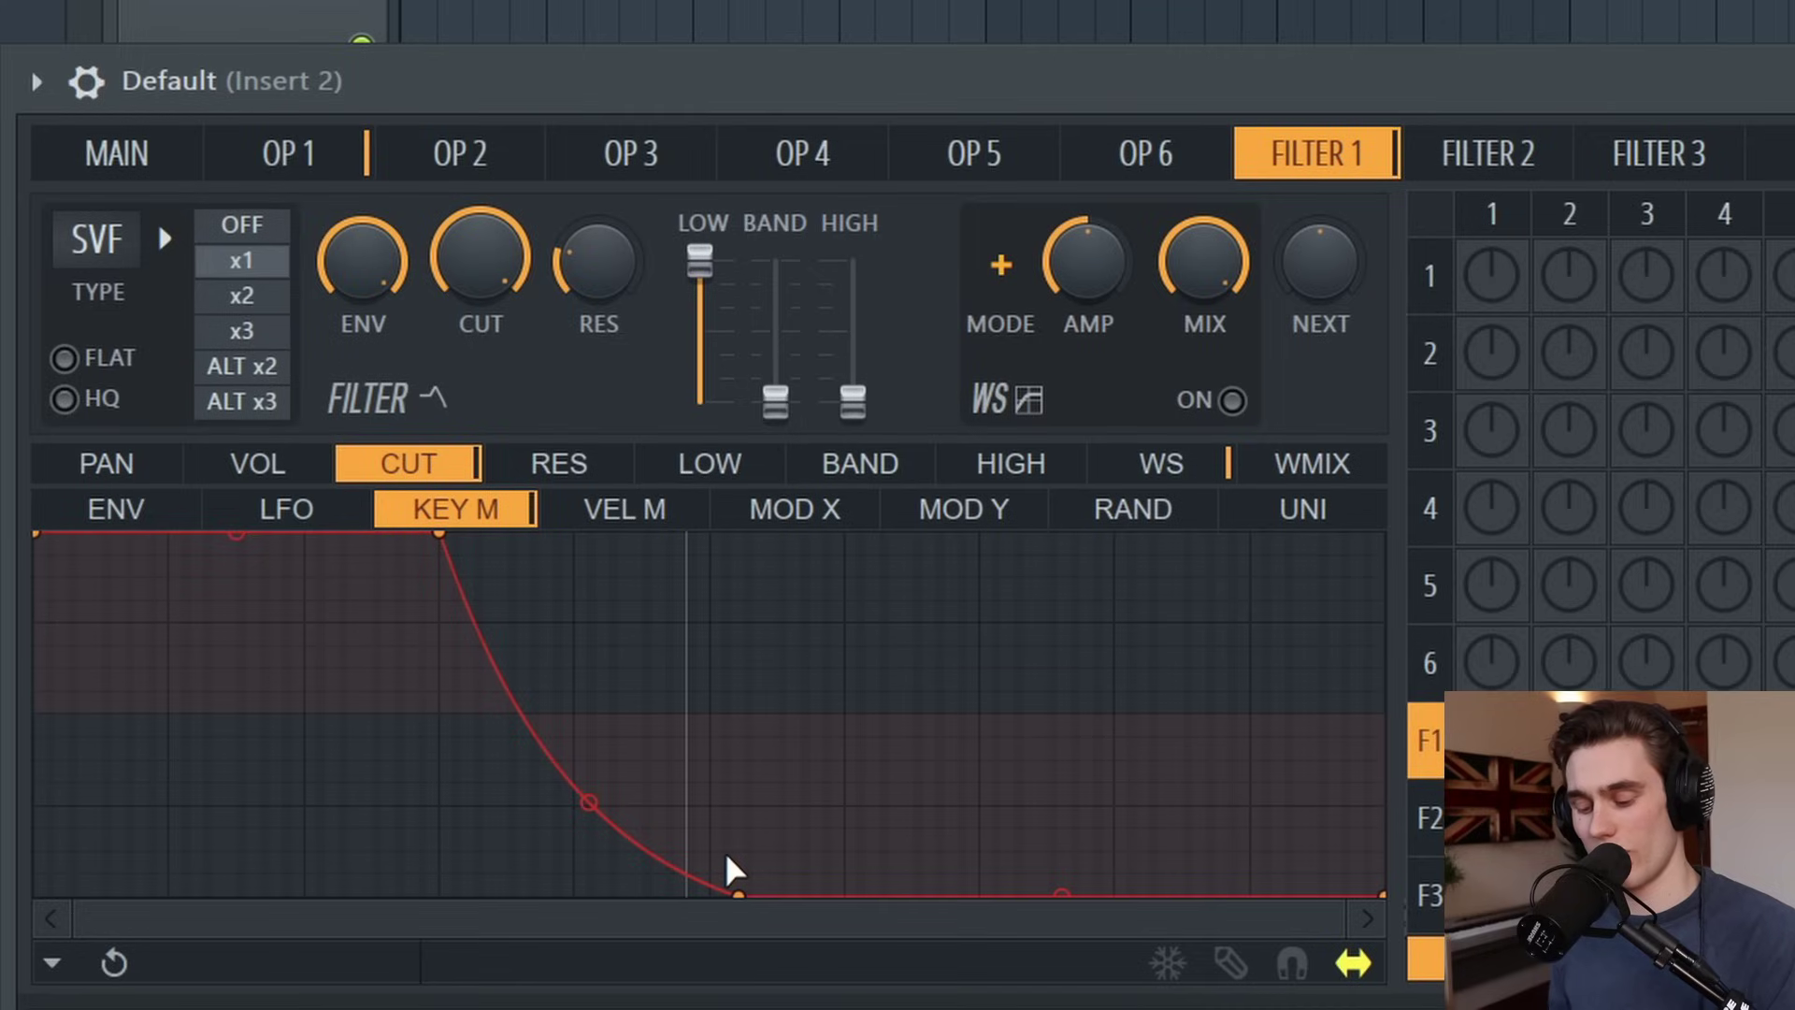
drag(741, 894, 739, 790)
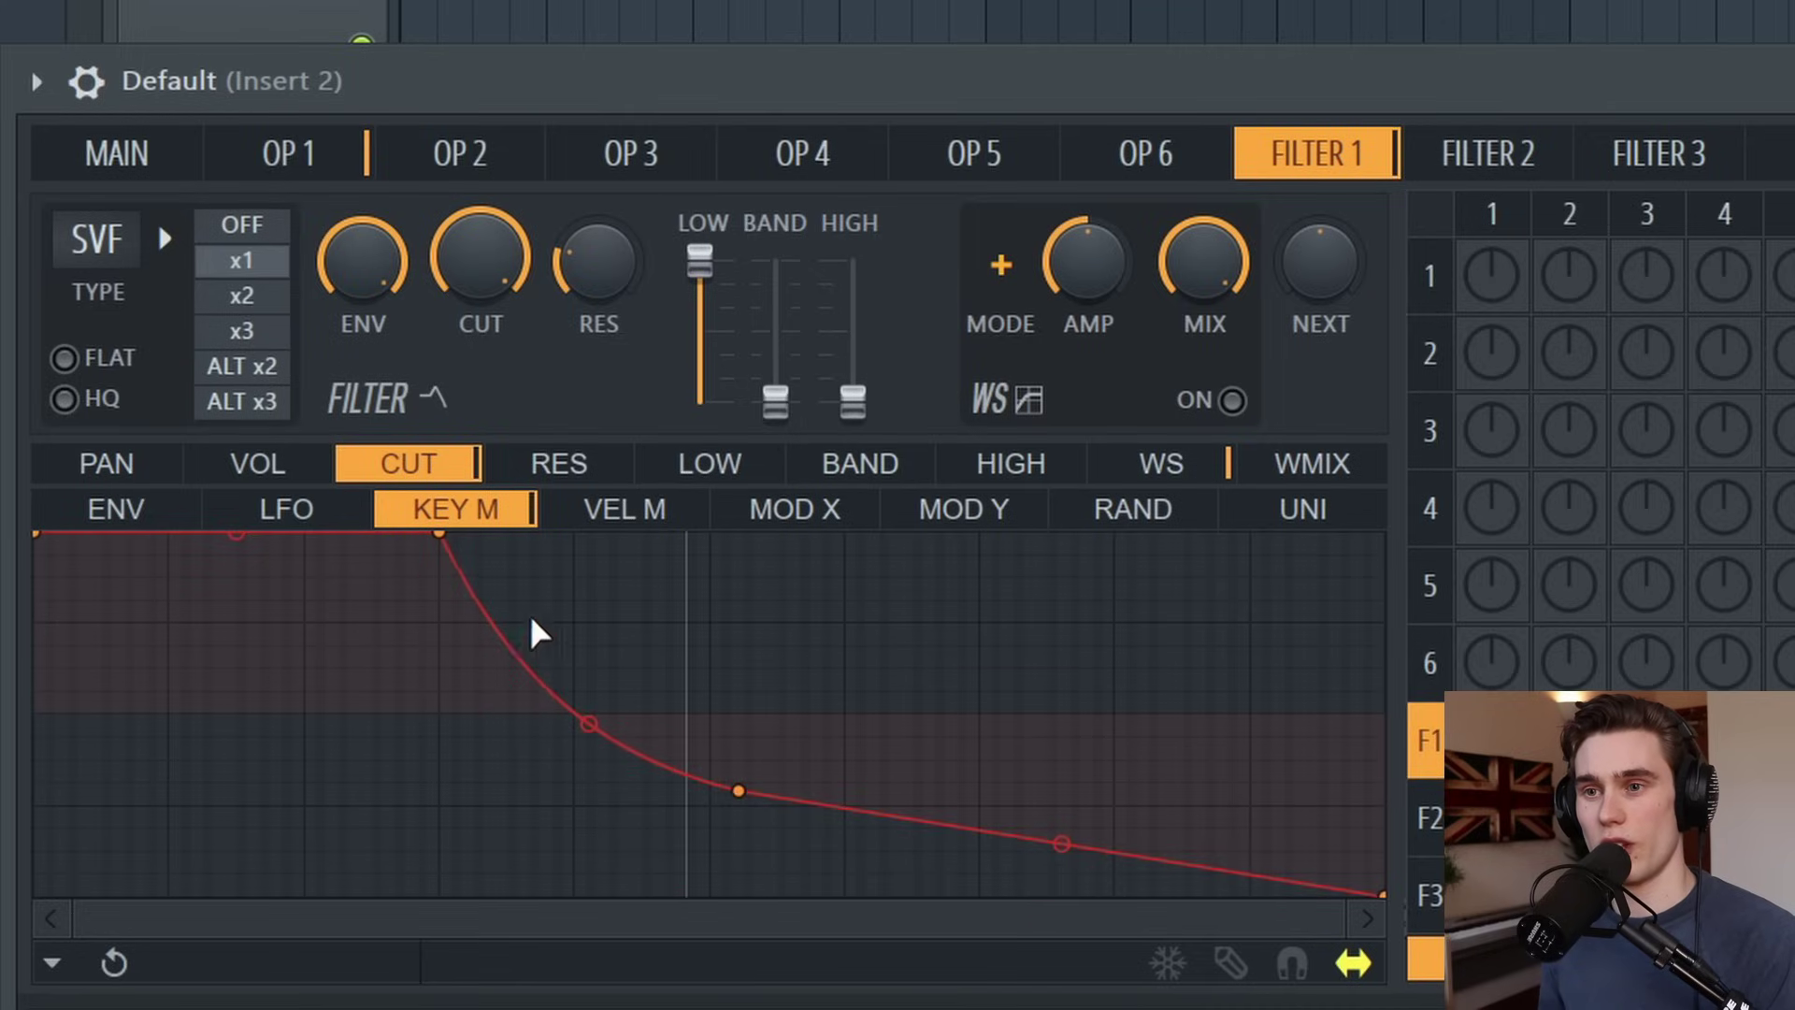
drag(441, 536, 445, 636)
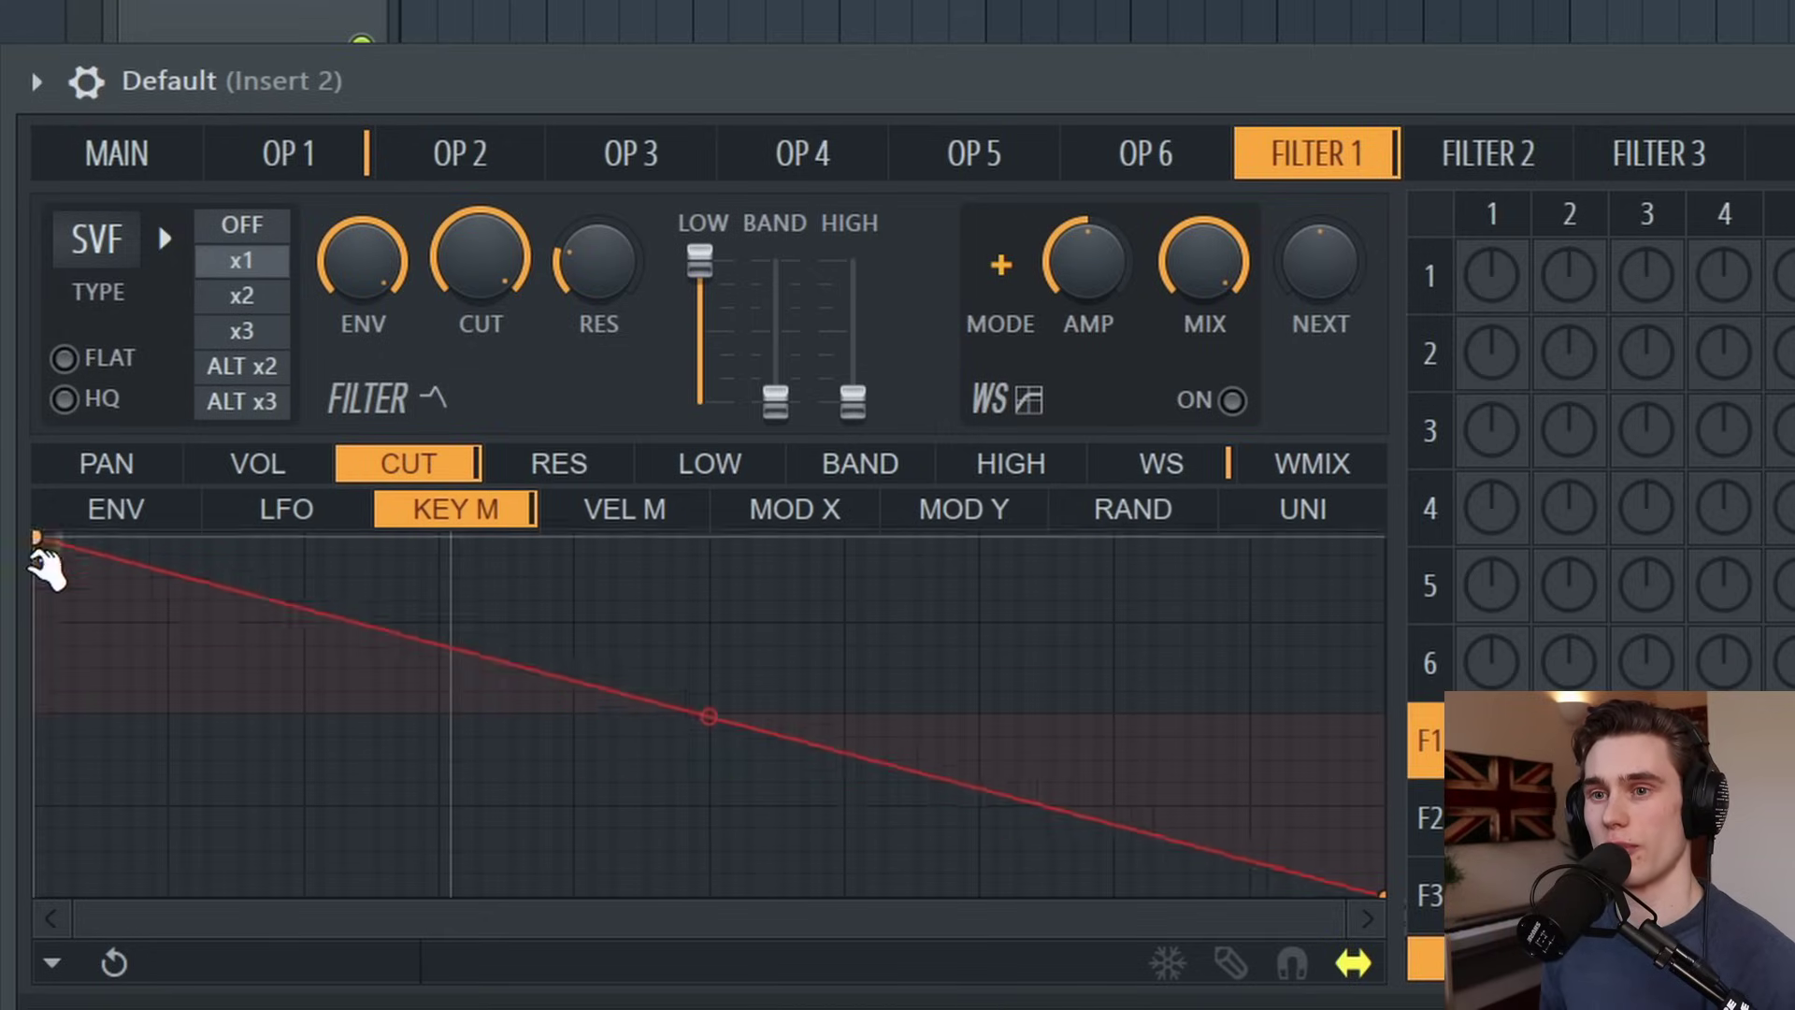
drag(40, 550, 37, 720)
drag(1384, 895, 1384, 718)
- Enable filter 1's cutoff envelope again with a quicker attack, an earlier sustain point and a sustain level nearer the middle
click(110, 514)
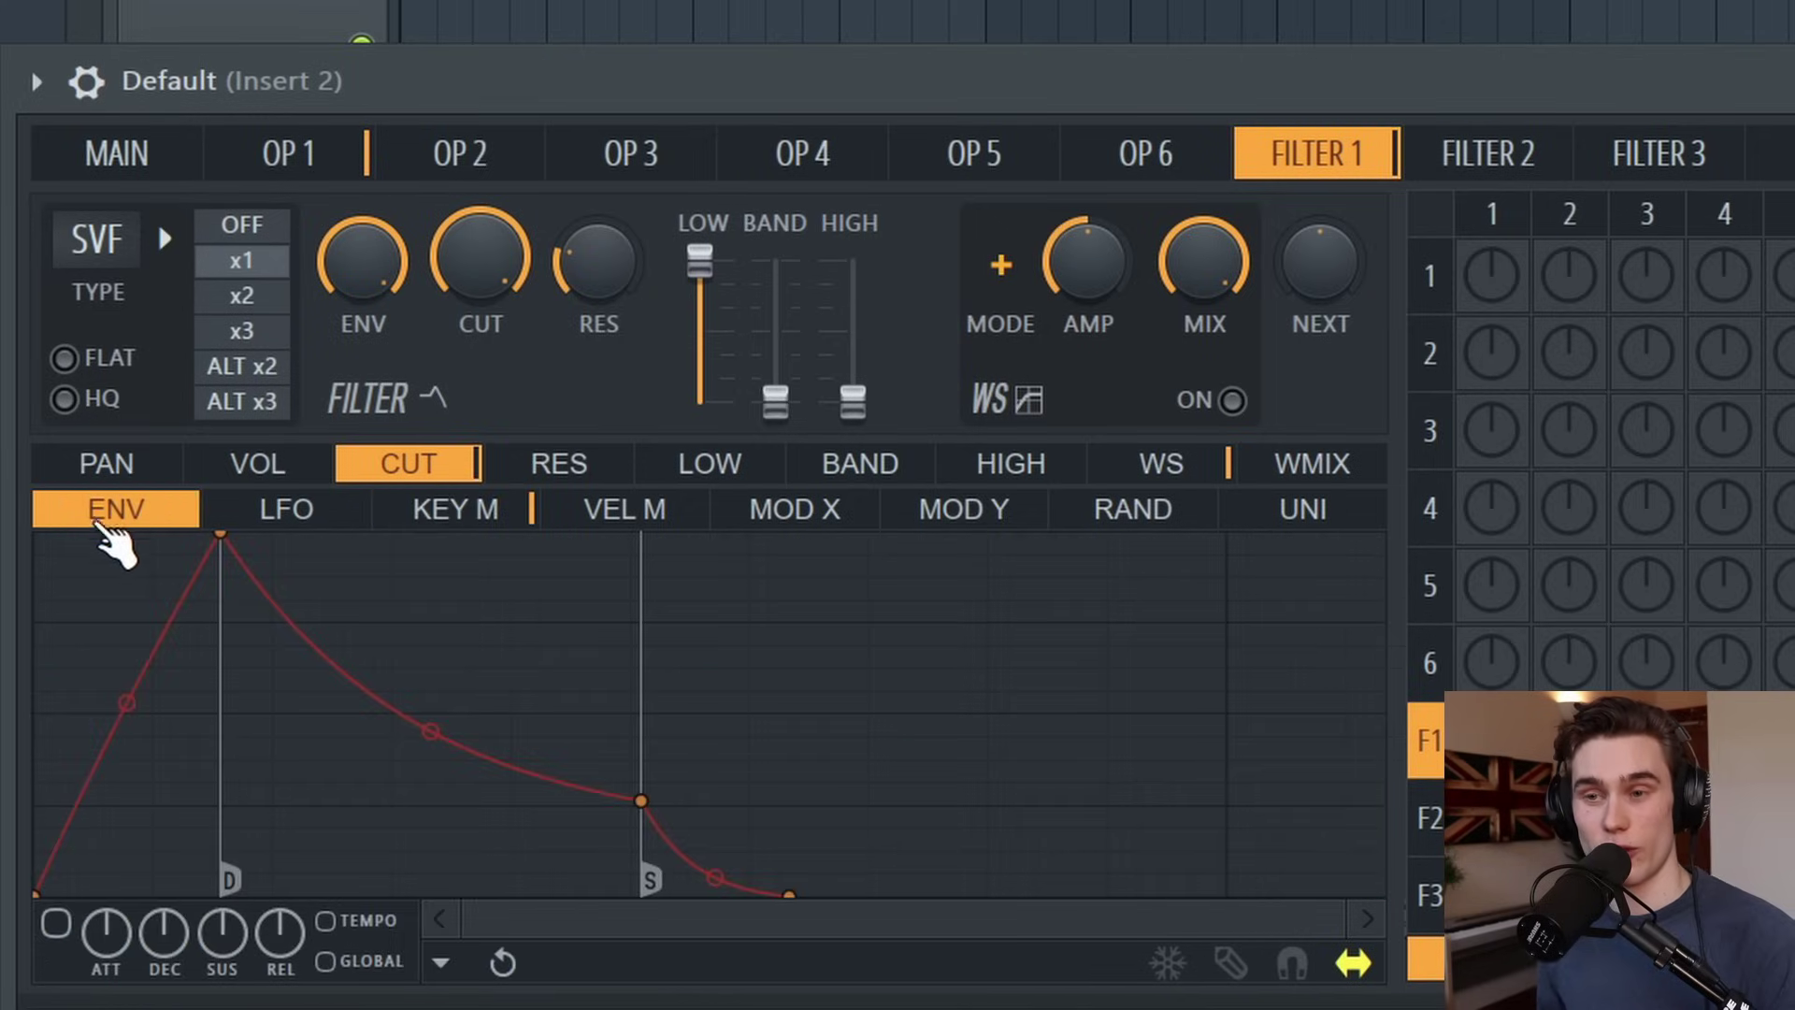
click(56, 924)
drag(220, 534, 109, 535)
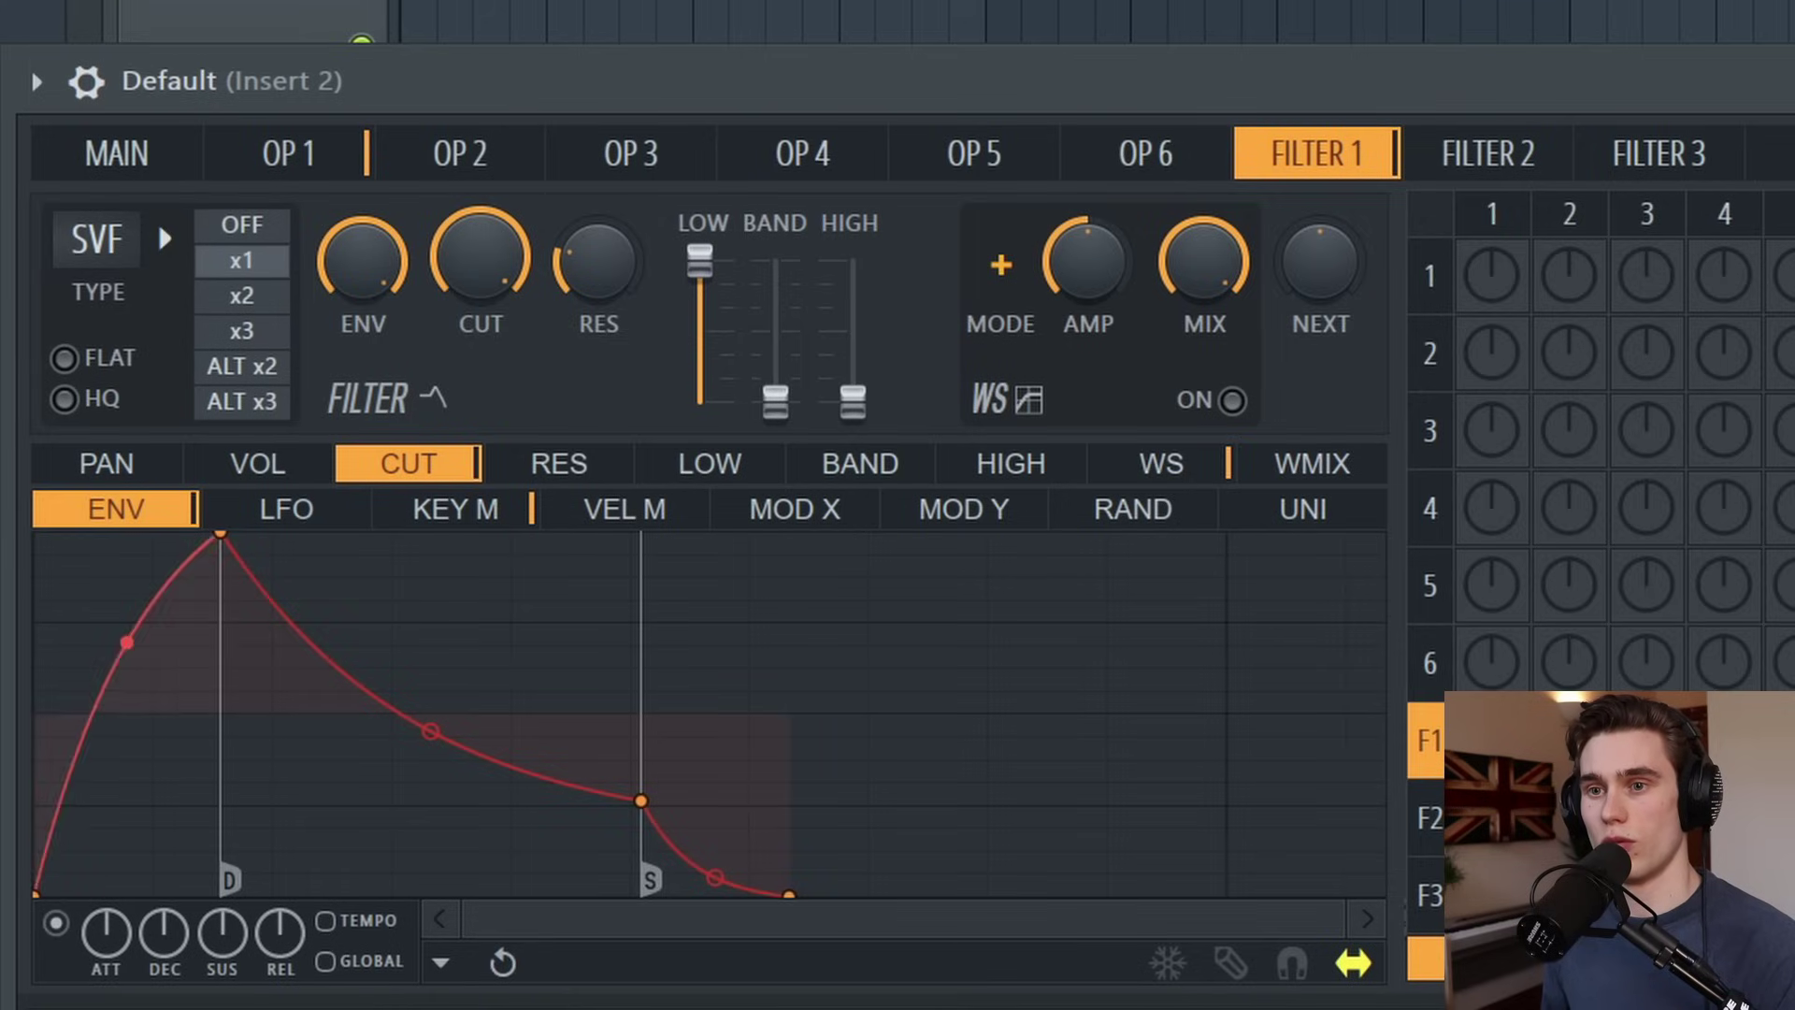
drag(642, 801, 442, 736)
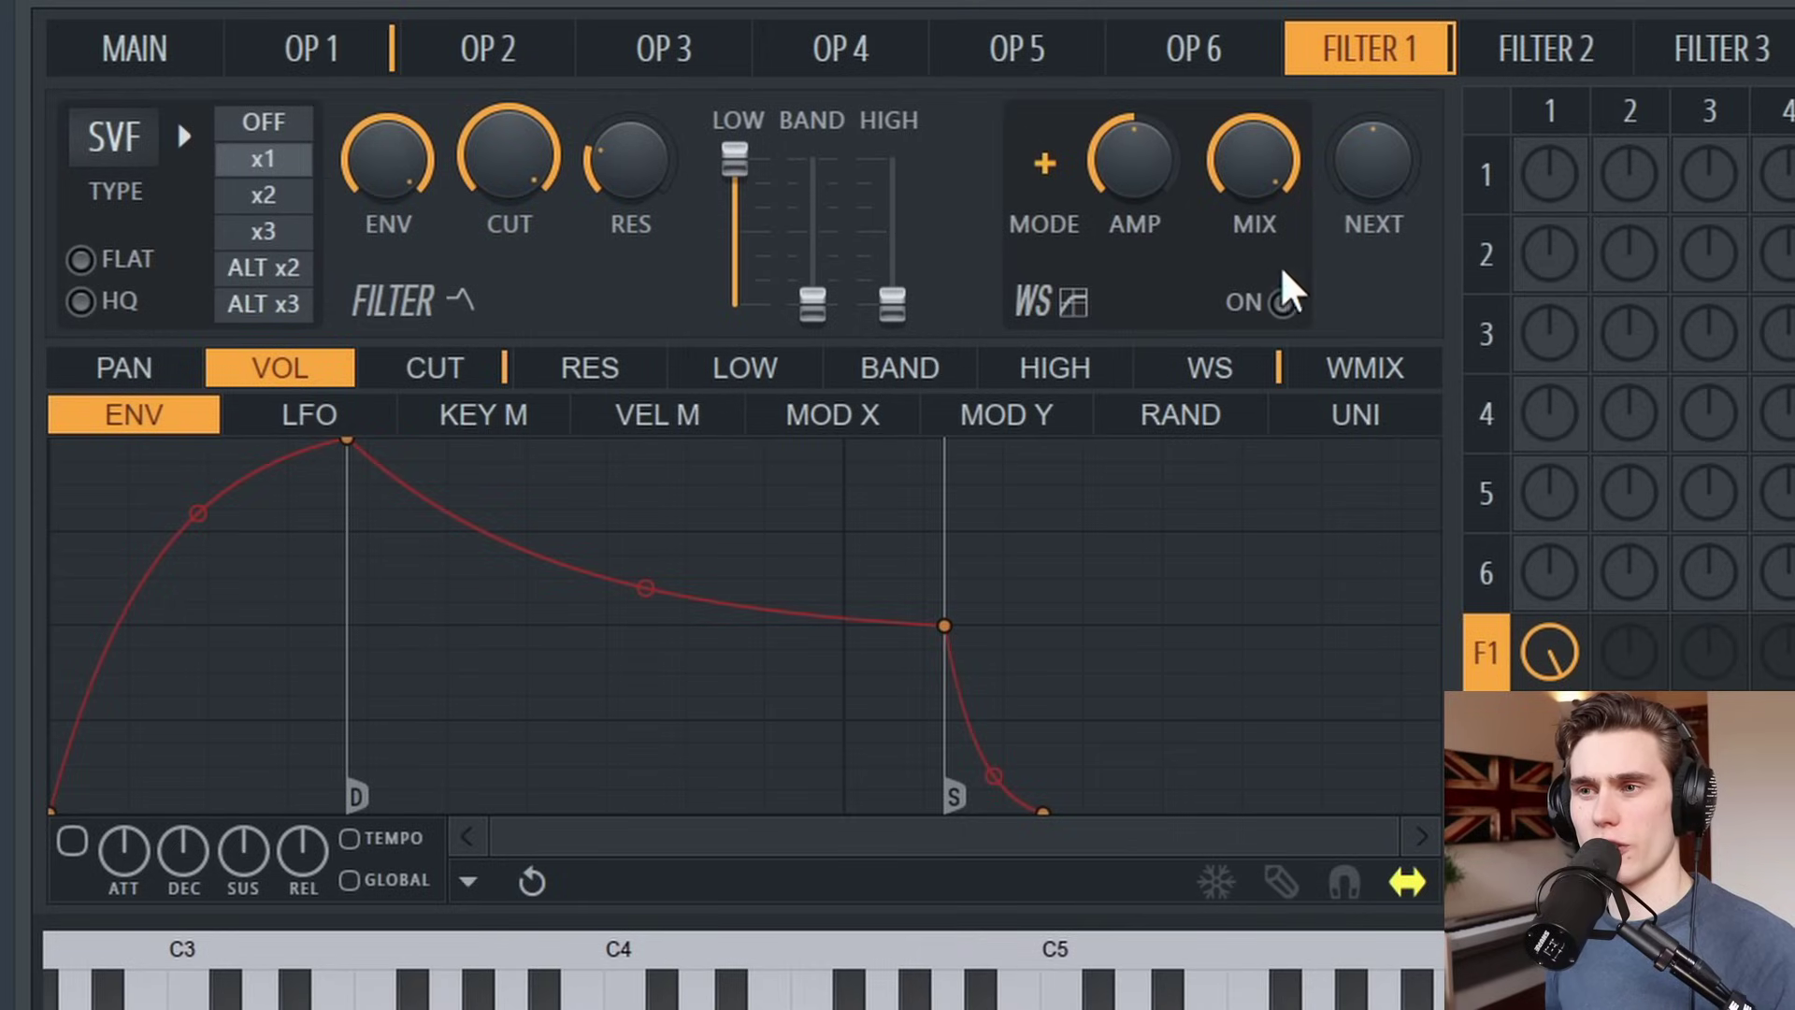
- Turn on filter 1's waveshaper to view its curve, then turn it off again
click(1283, 304)
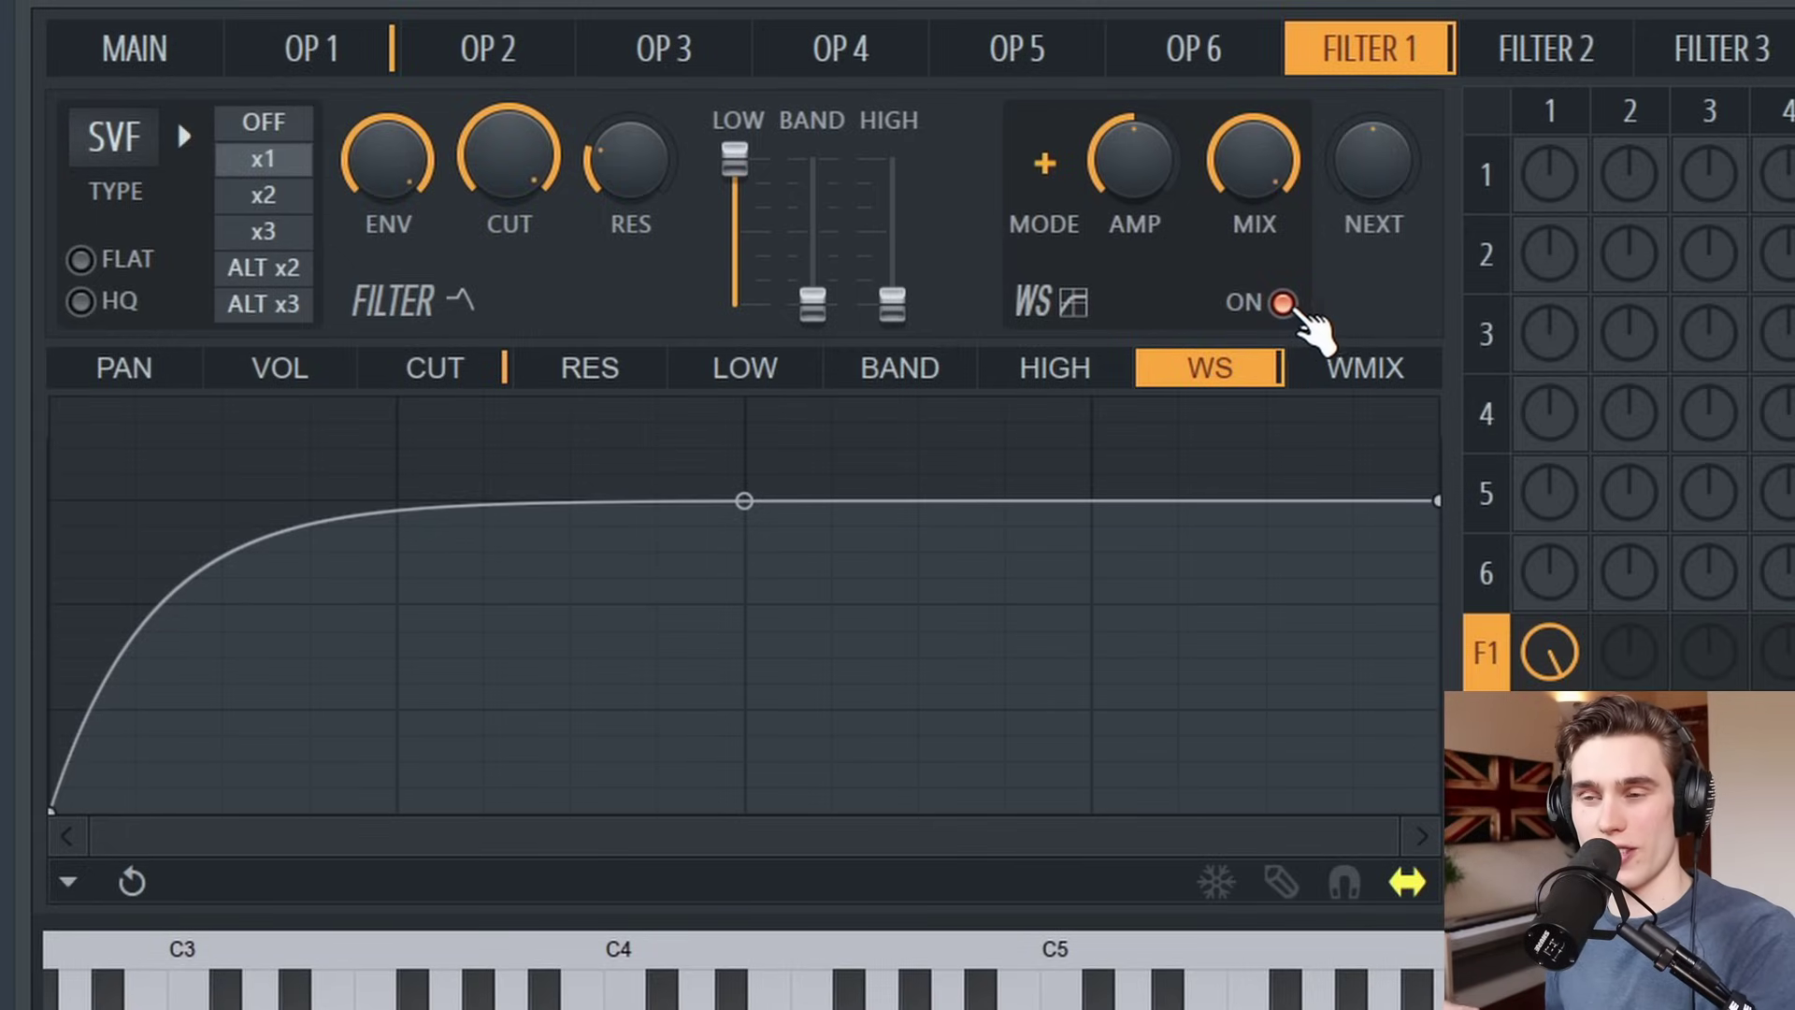
click(1283, 302)
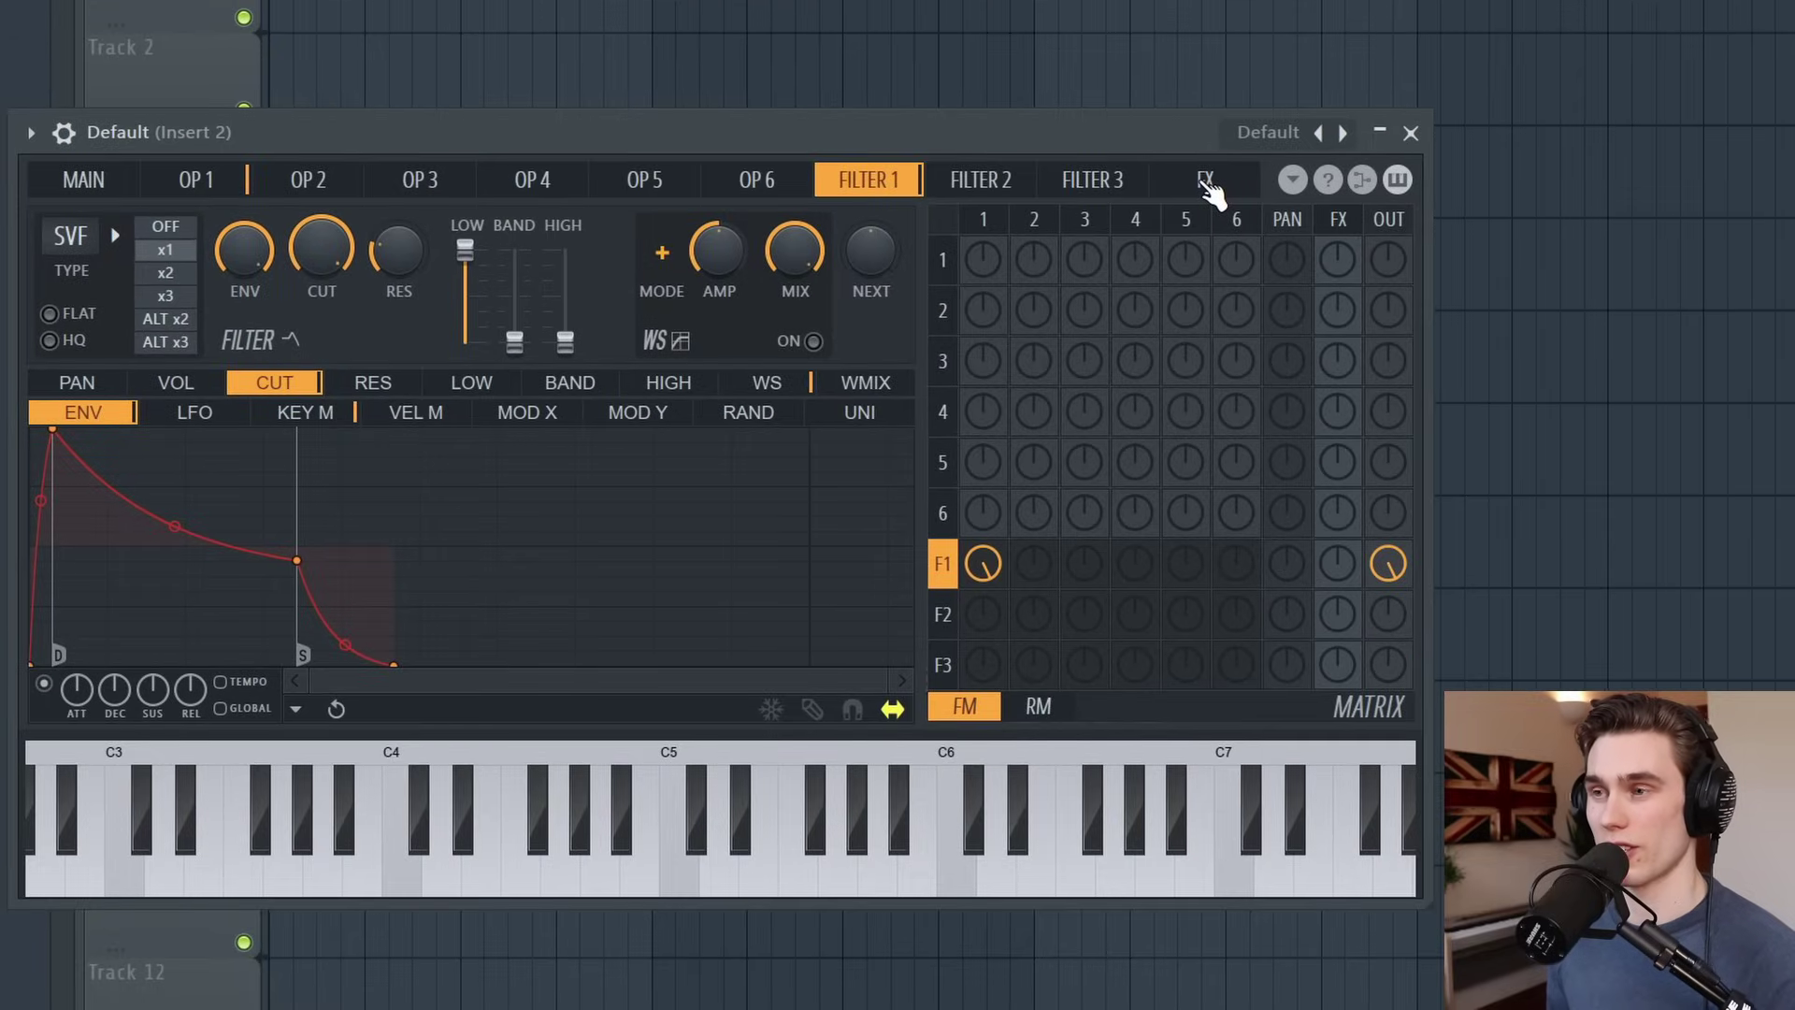
- View the second delay's settings among the effects and send operator 1 to FX at full level in the matrix
click(1208, 182)
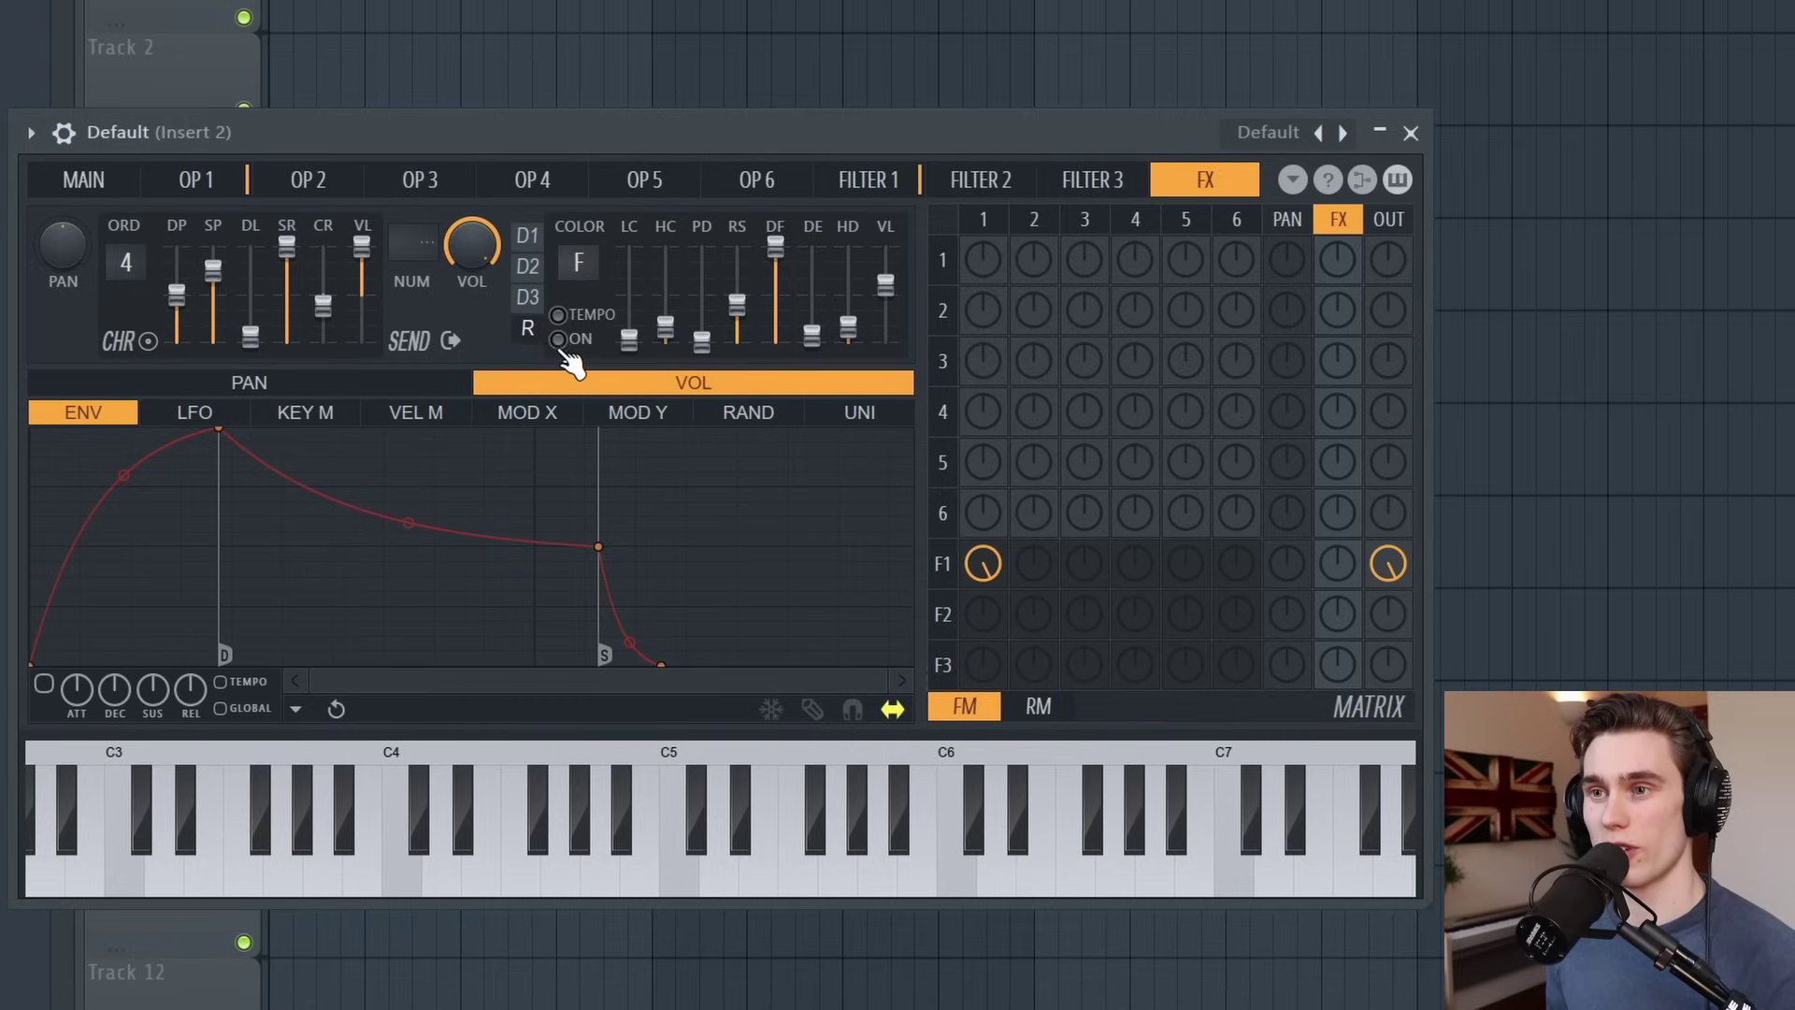
click(529, 267)
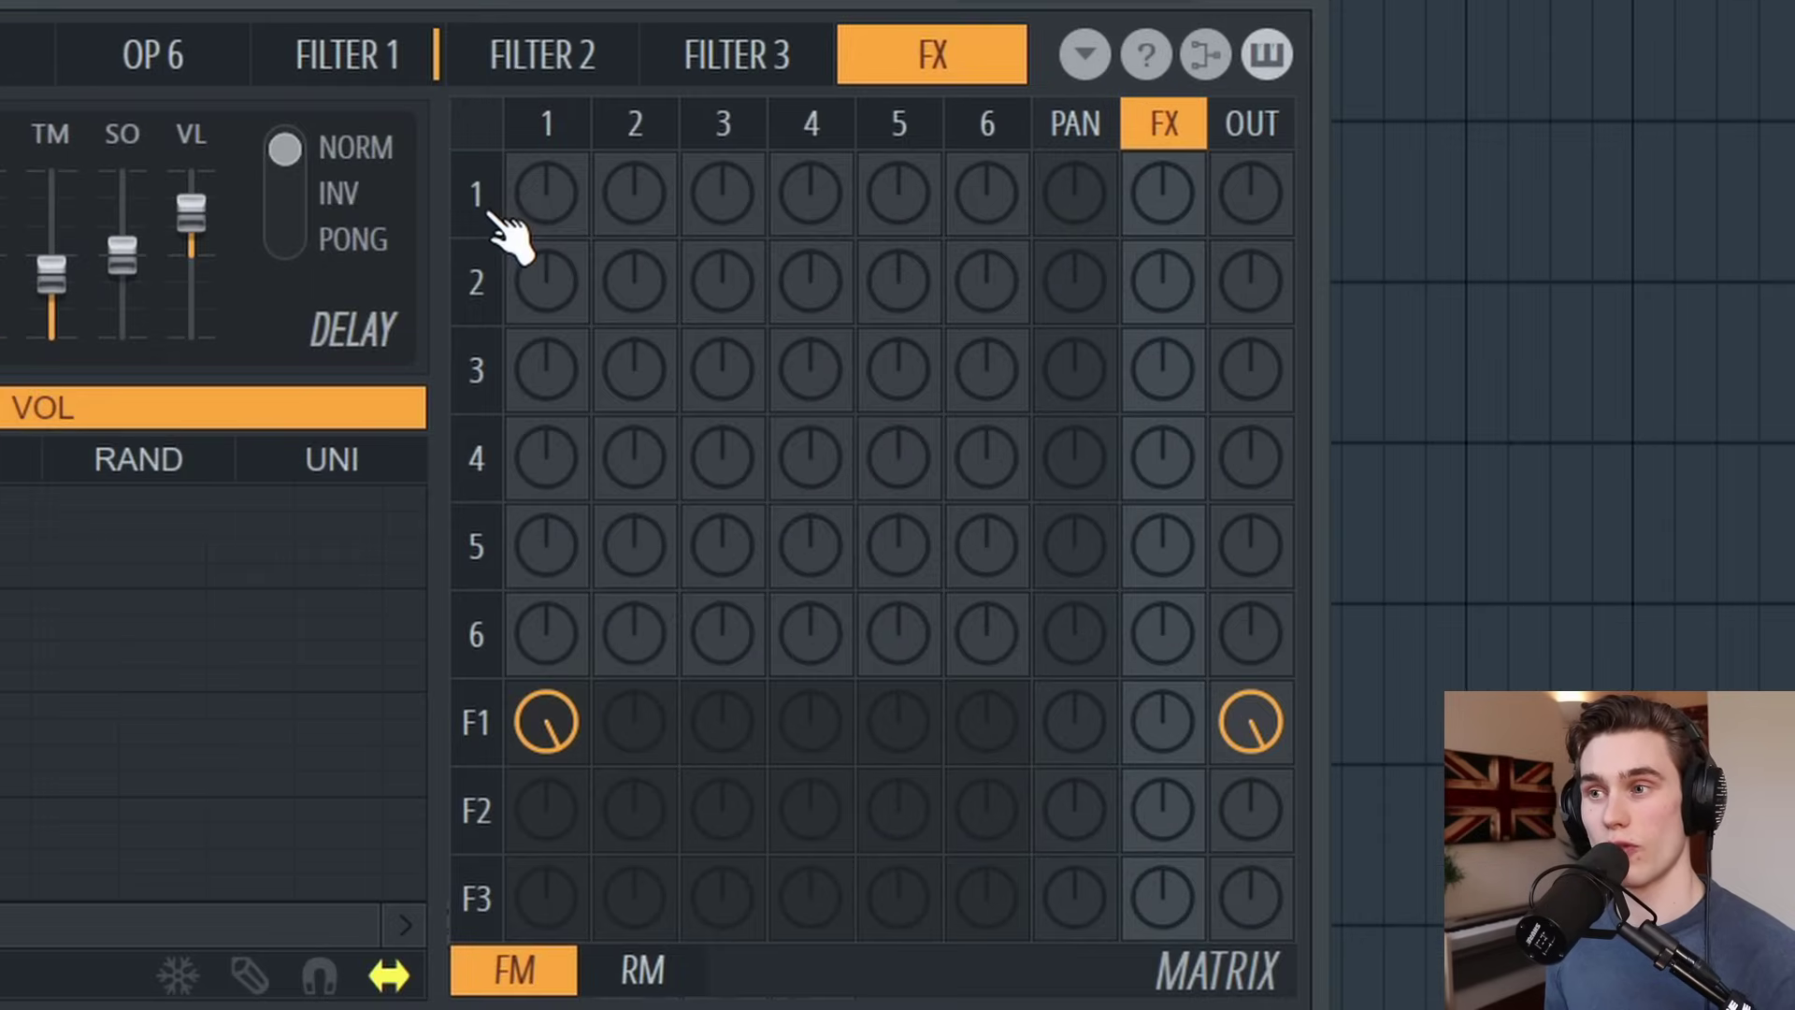
click(947, 269)
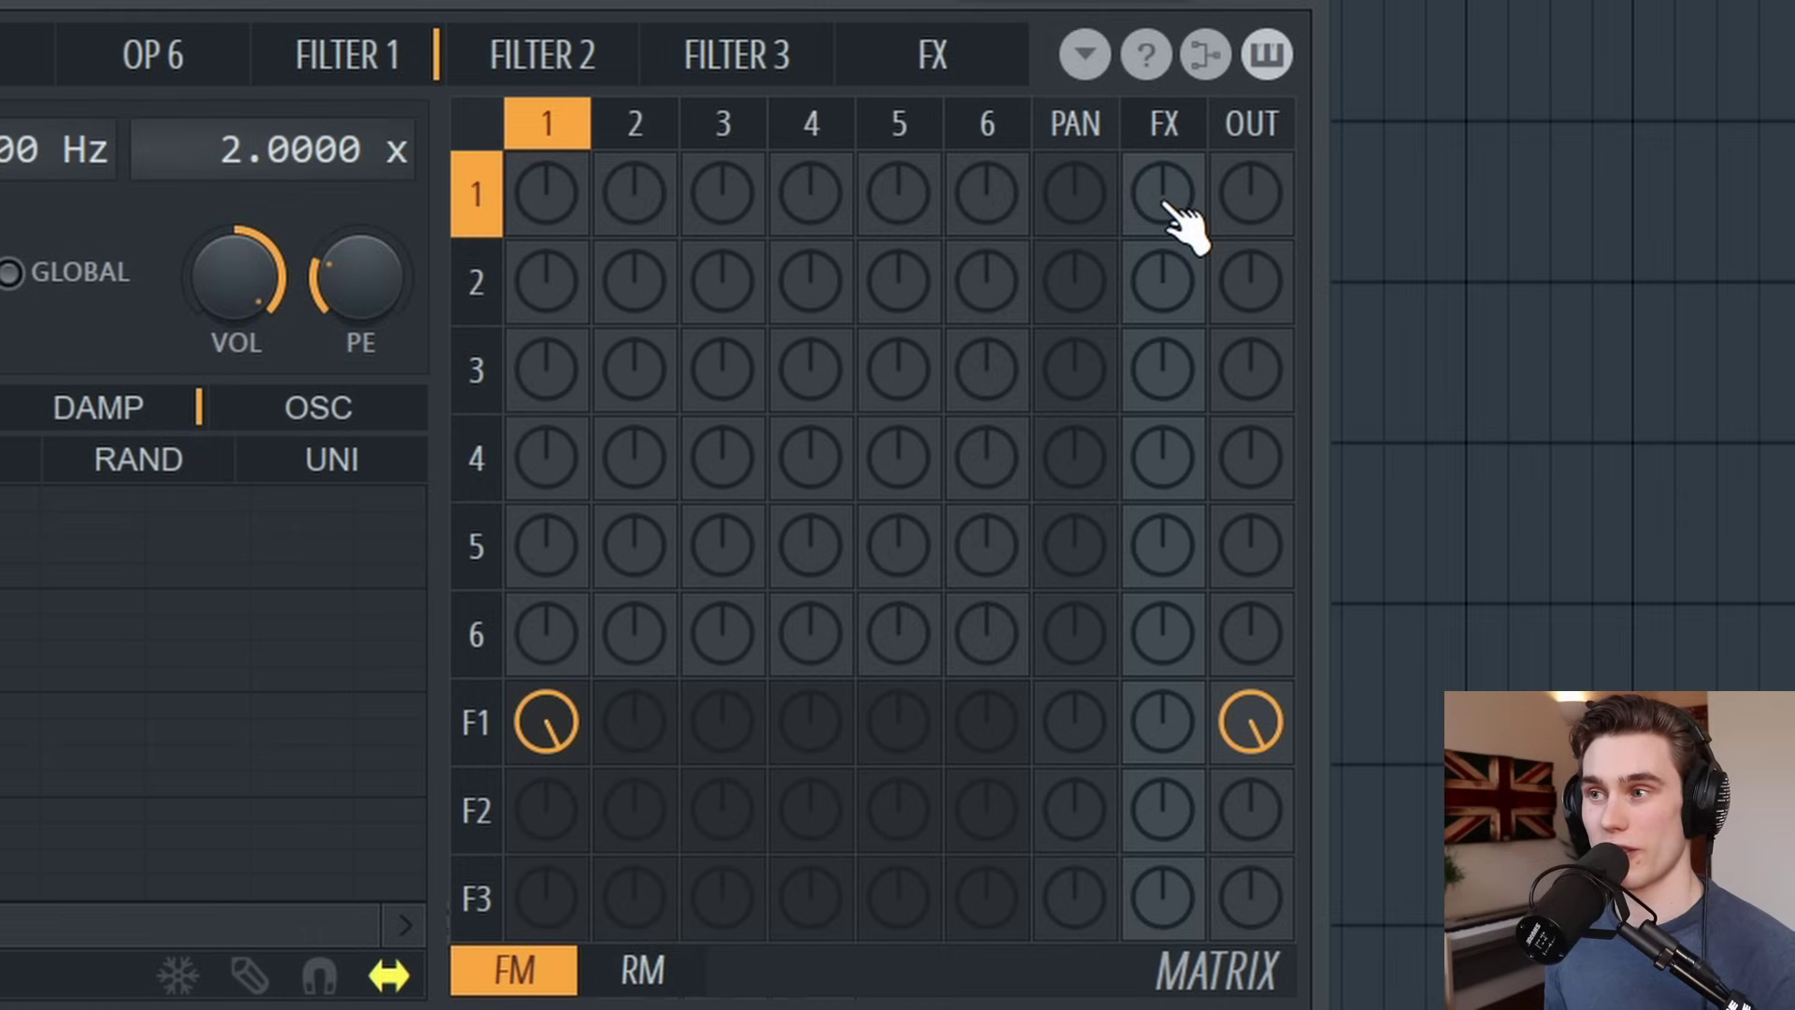
drag(1166, 204, 1166, 204)
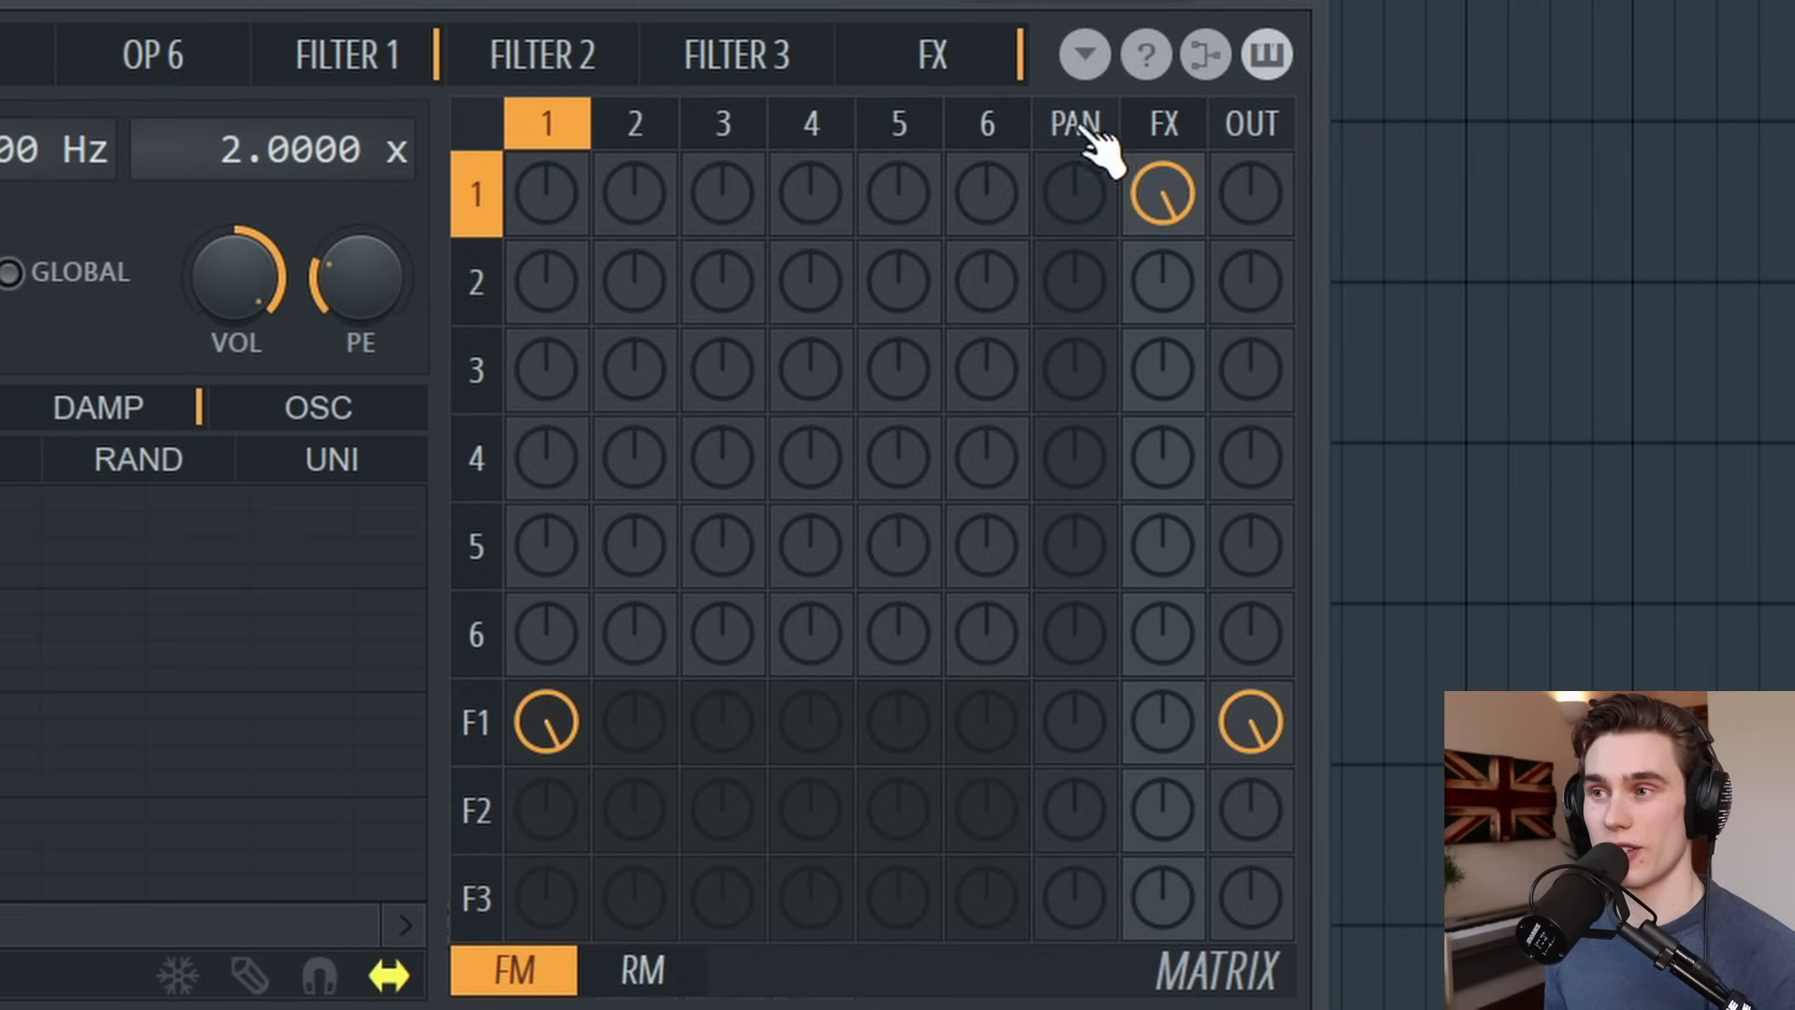
- Review the delays in the FX section, then switch on the reverb unit
click(924, 42)
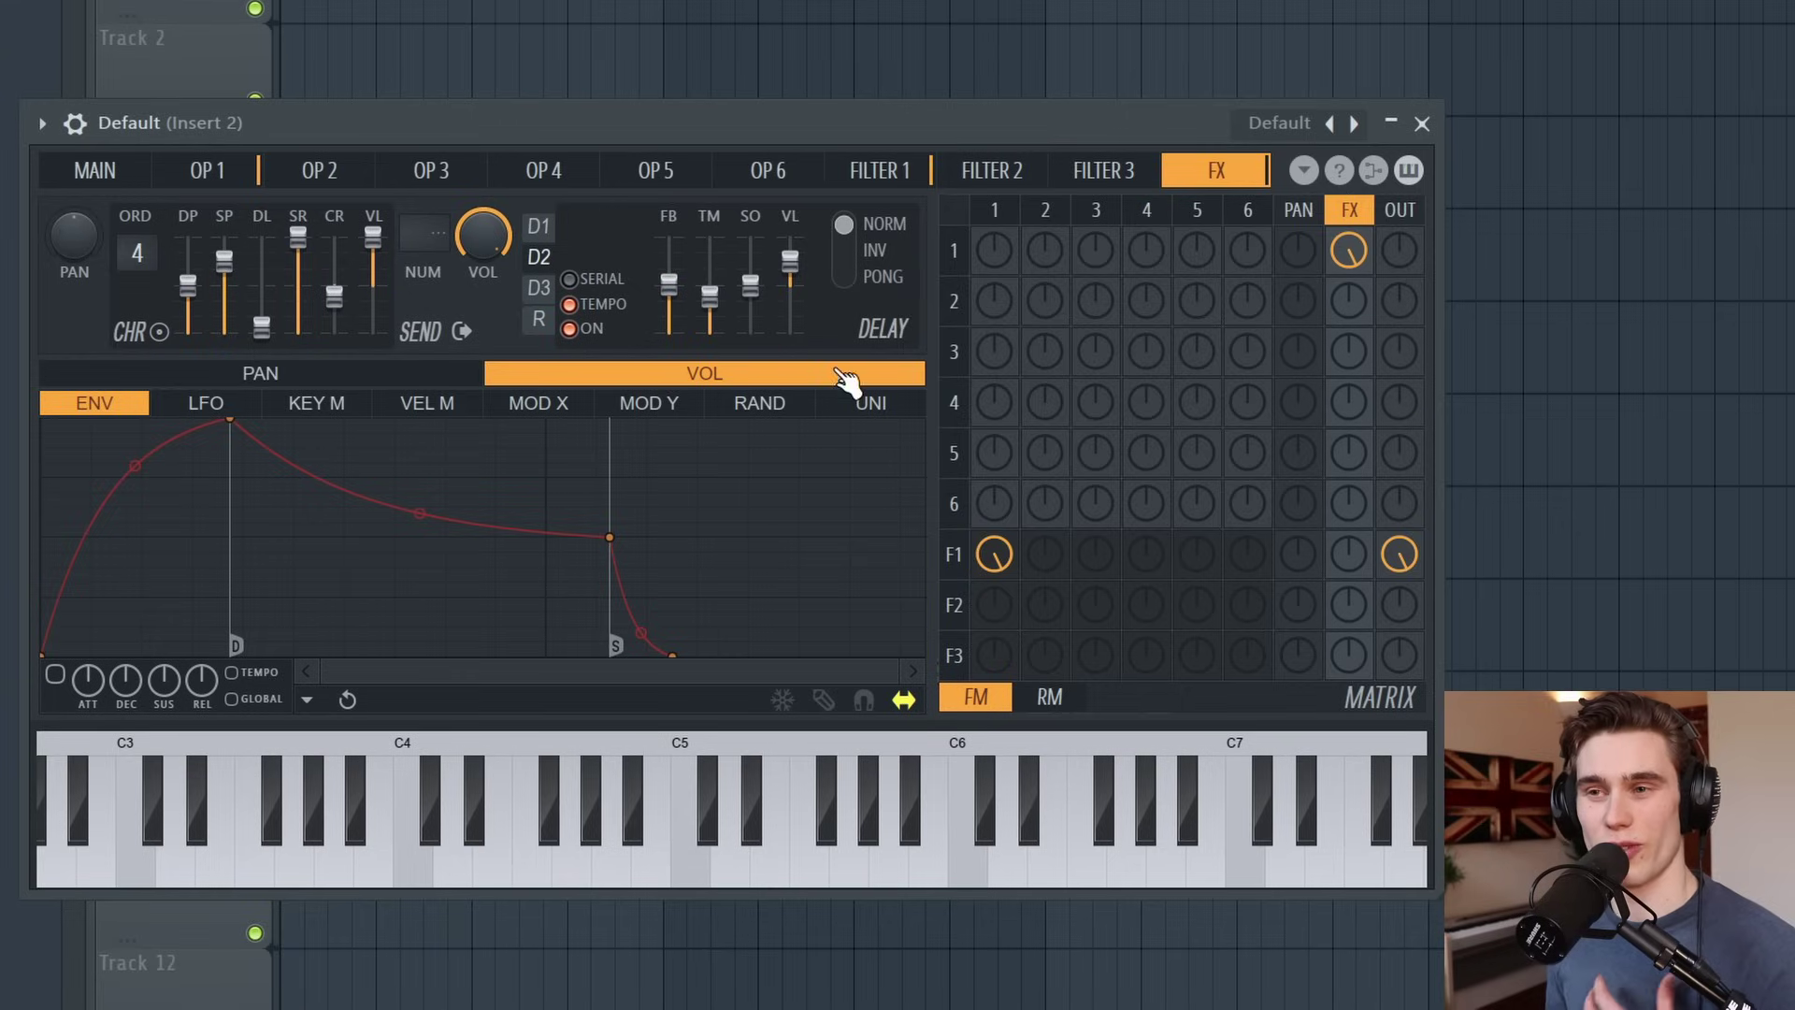
click(570, 329)
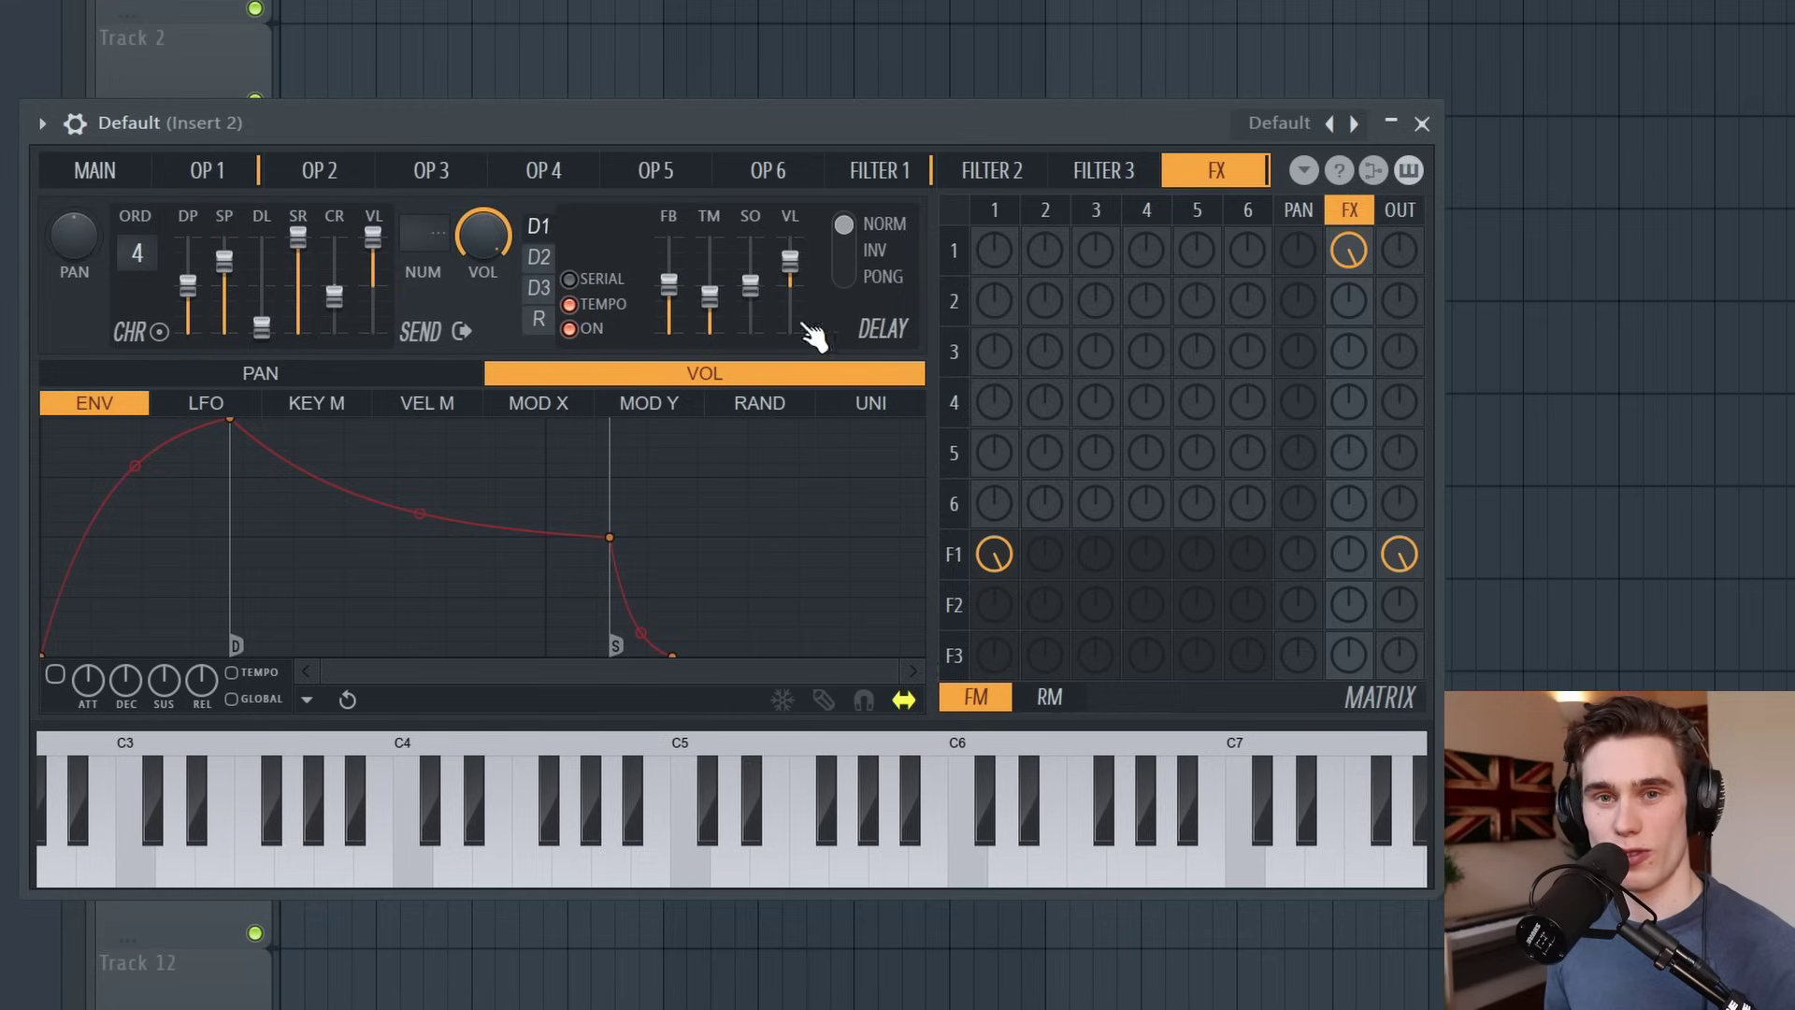
click(541, 320)
click(567, 330)
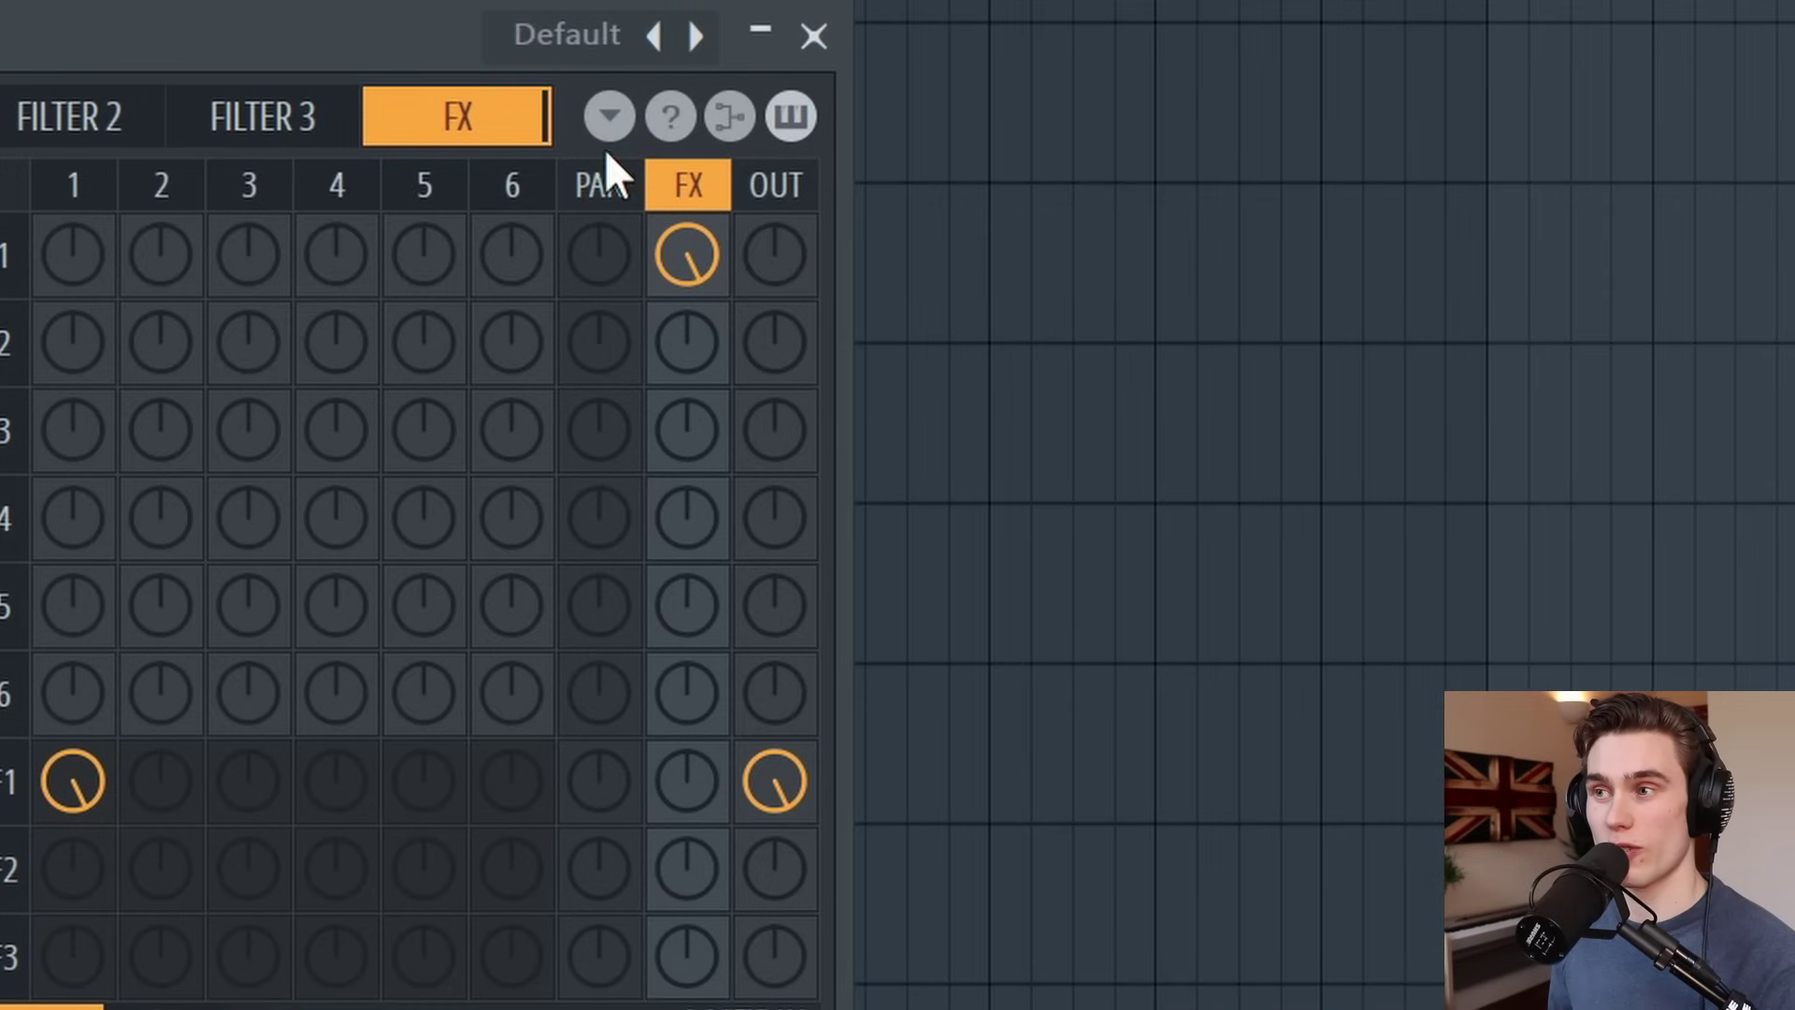
- Load one of Sytrus's built-in reverb presets for the FX section
click(612, 121)
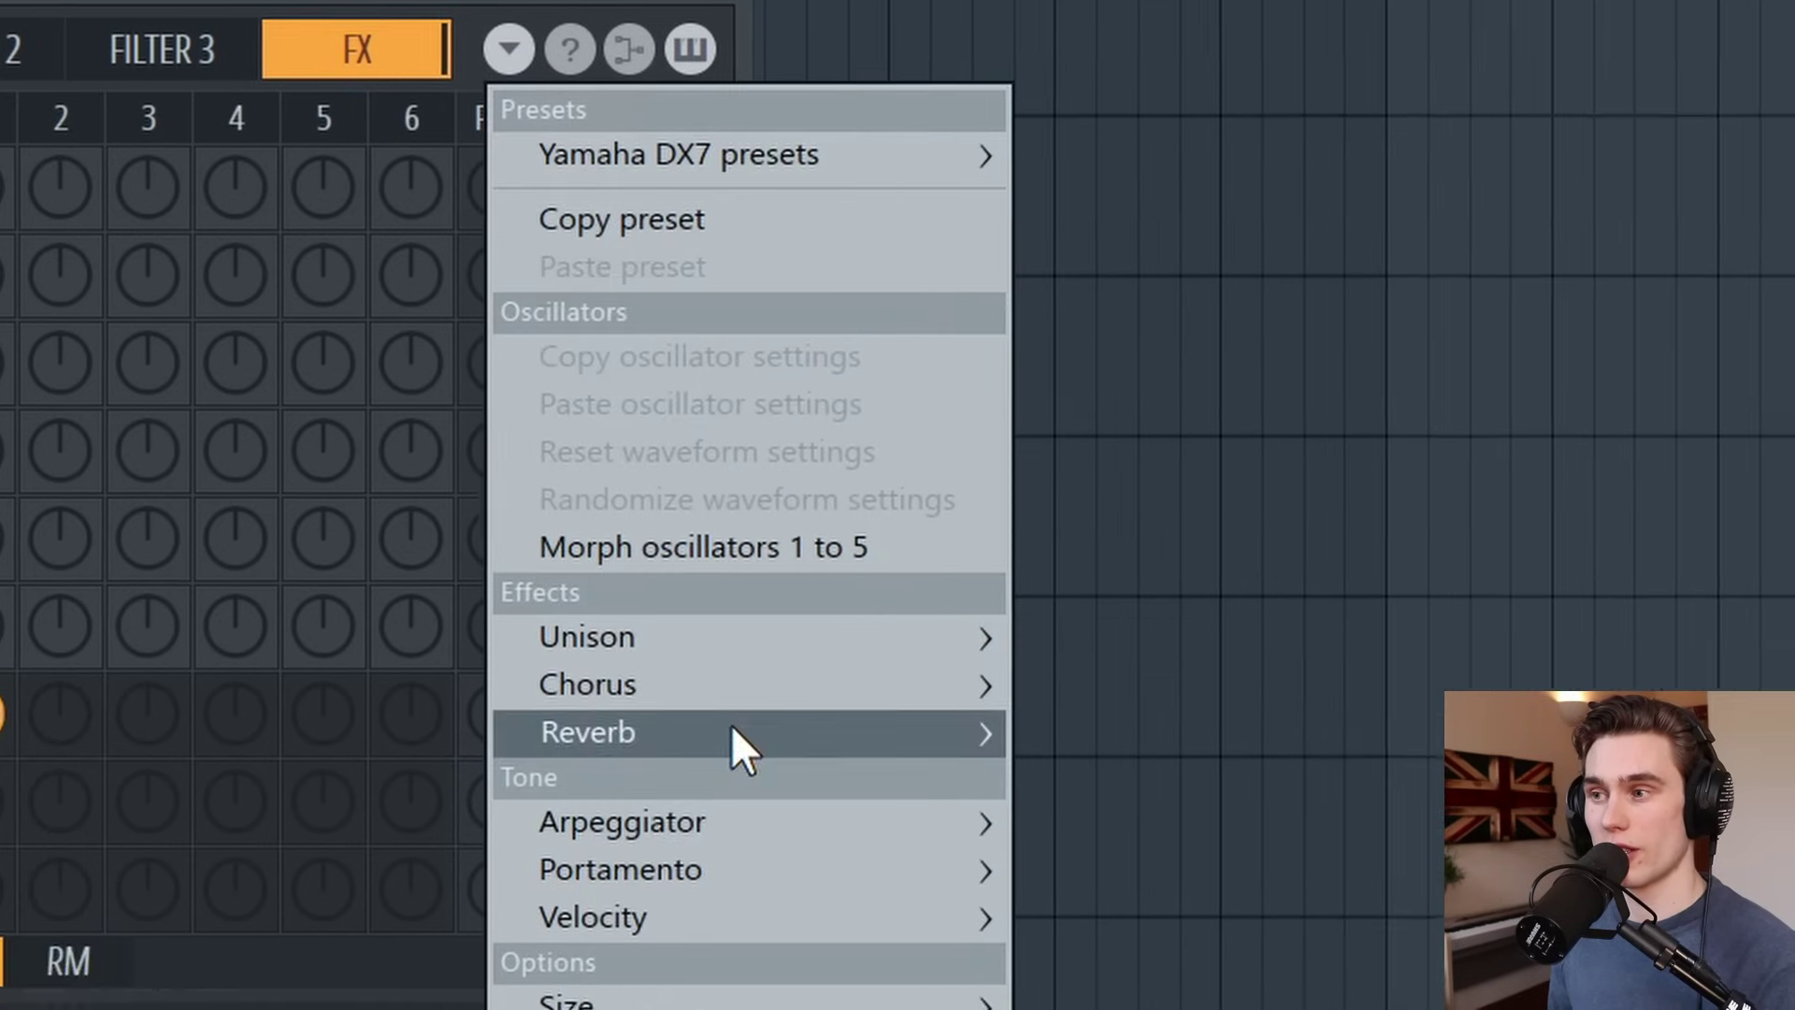
mouse_move(823, 796)
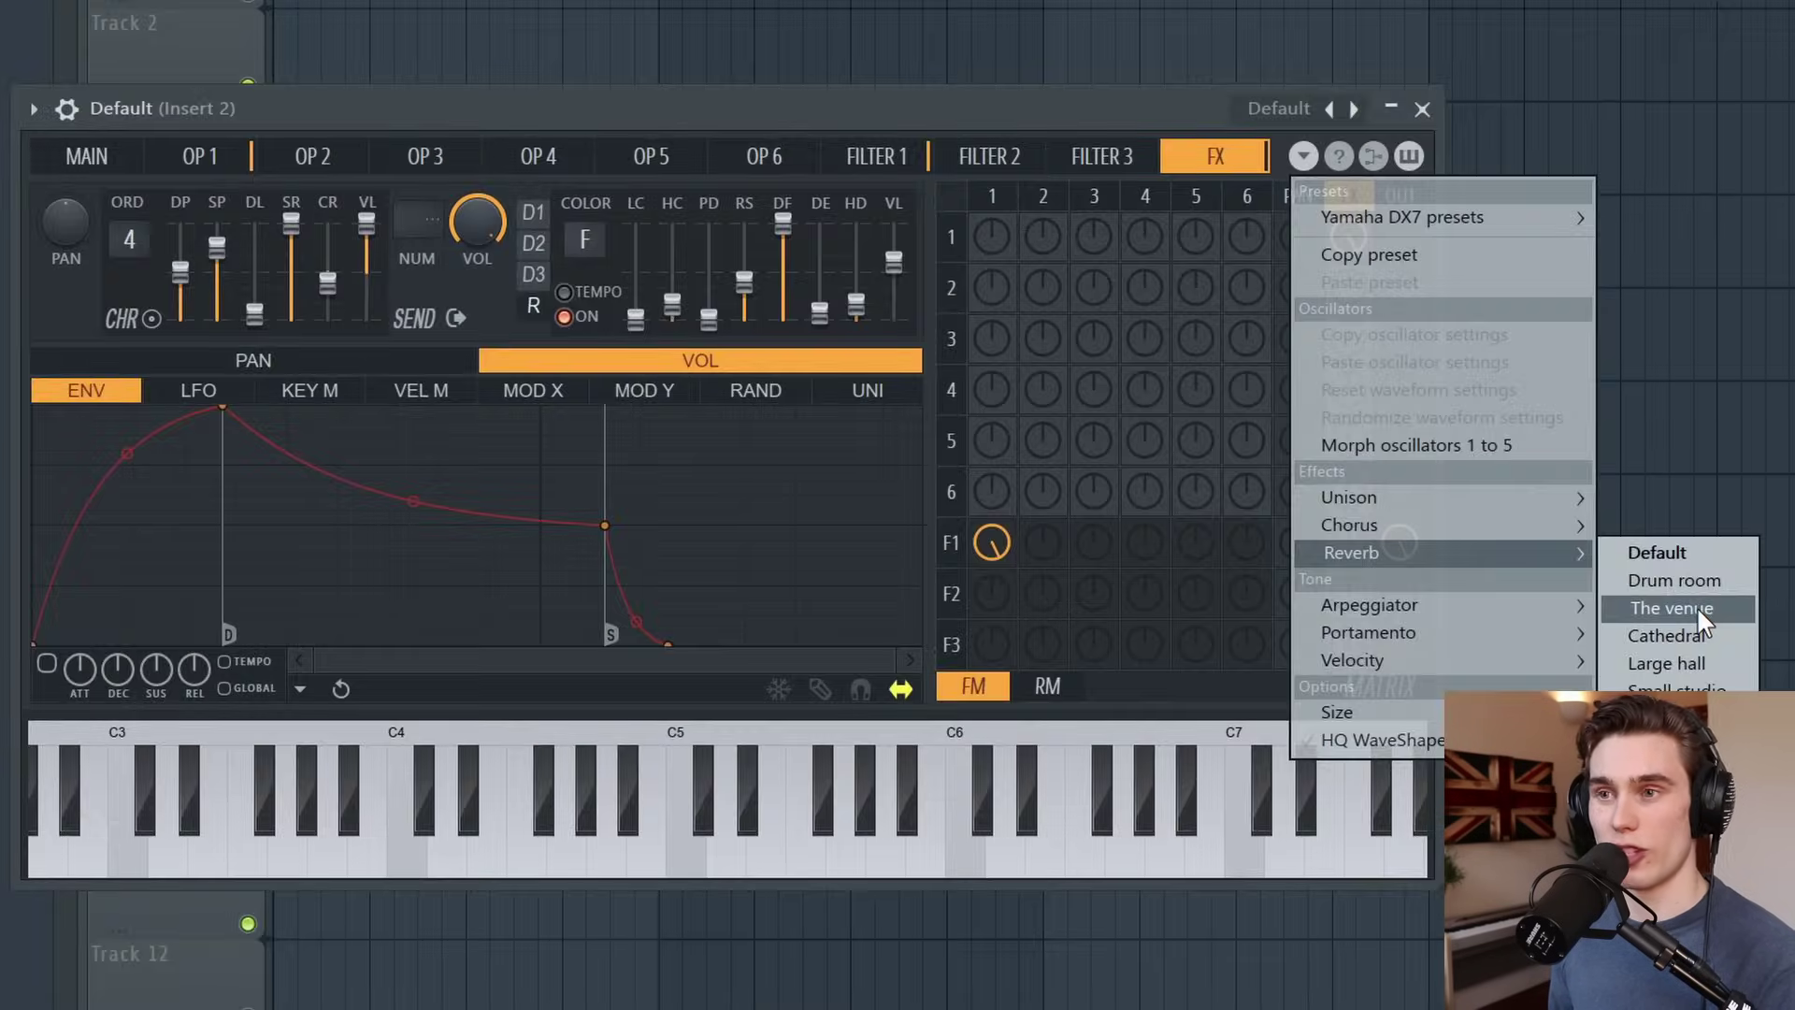
click(1527, 644)
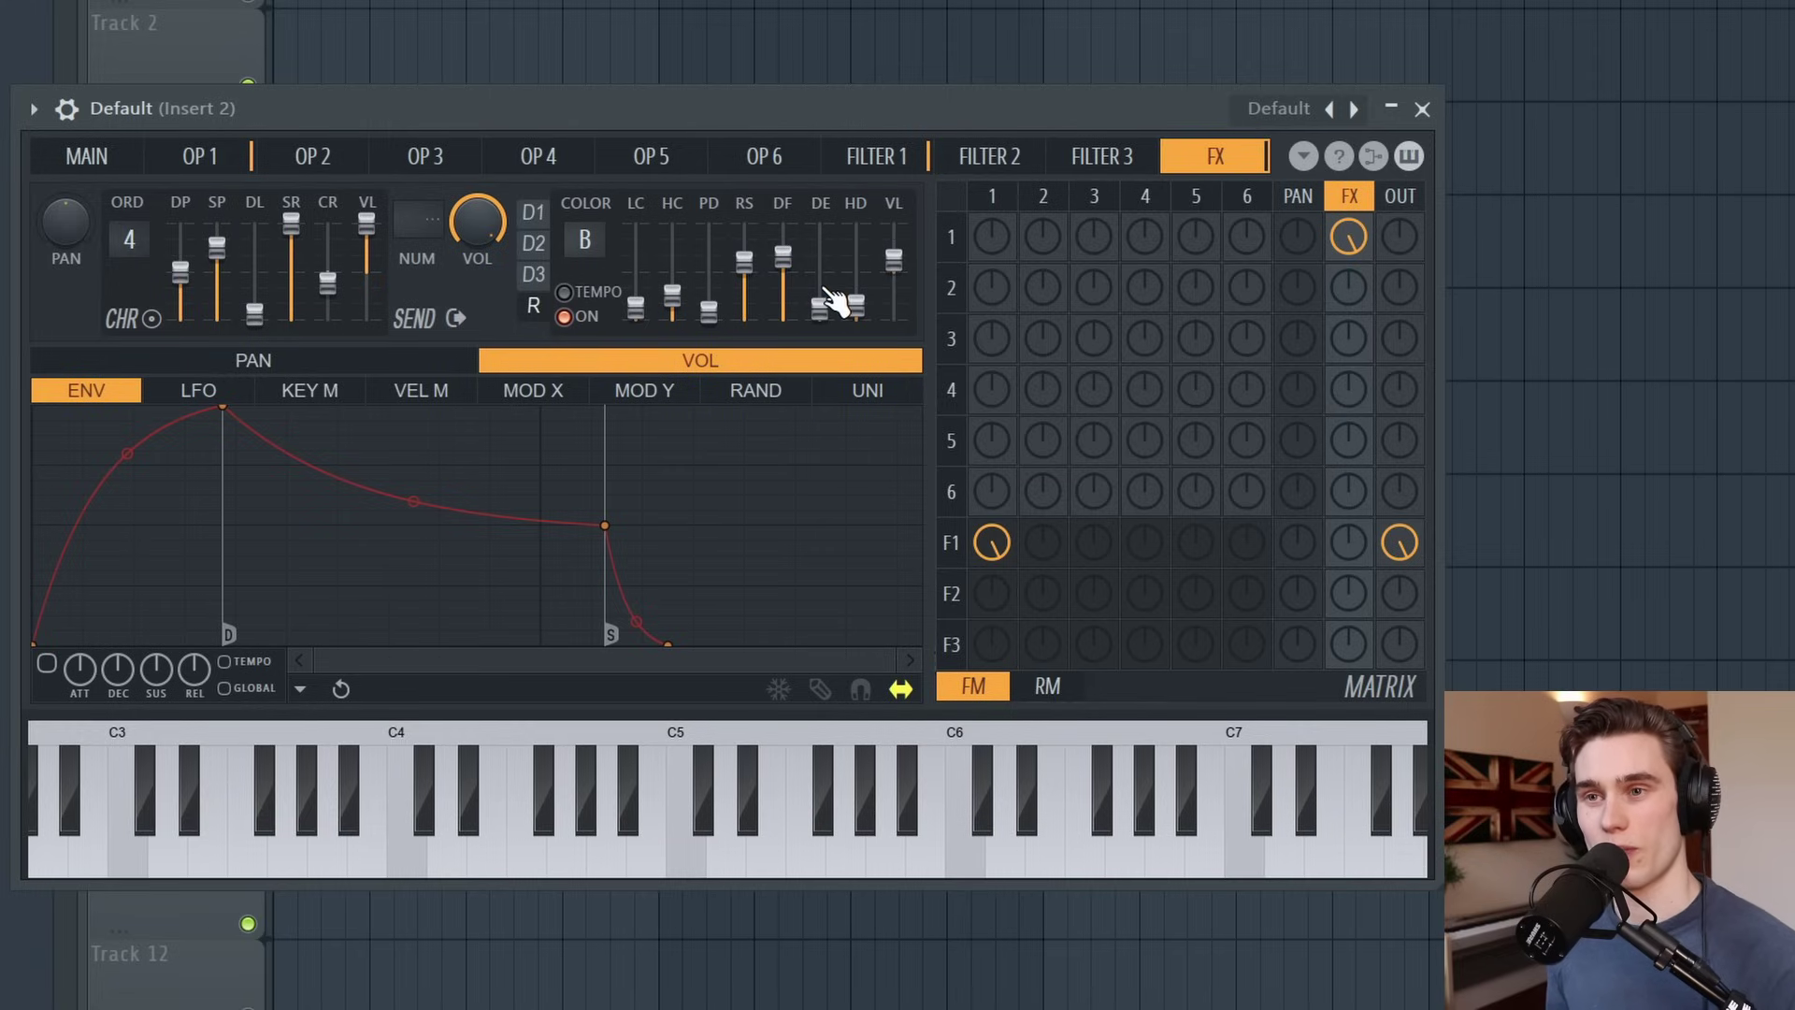
- Set the chorus order in the FX section to 6
drag(131, 241, 150, 253)
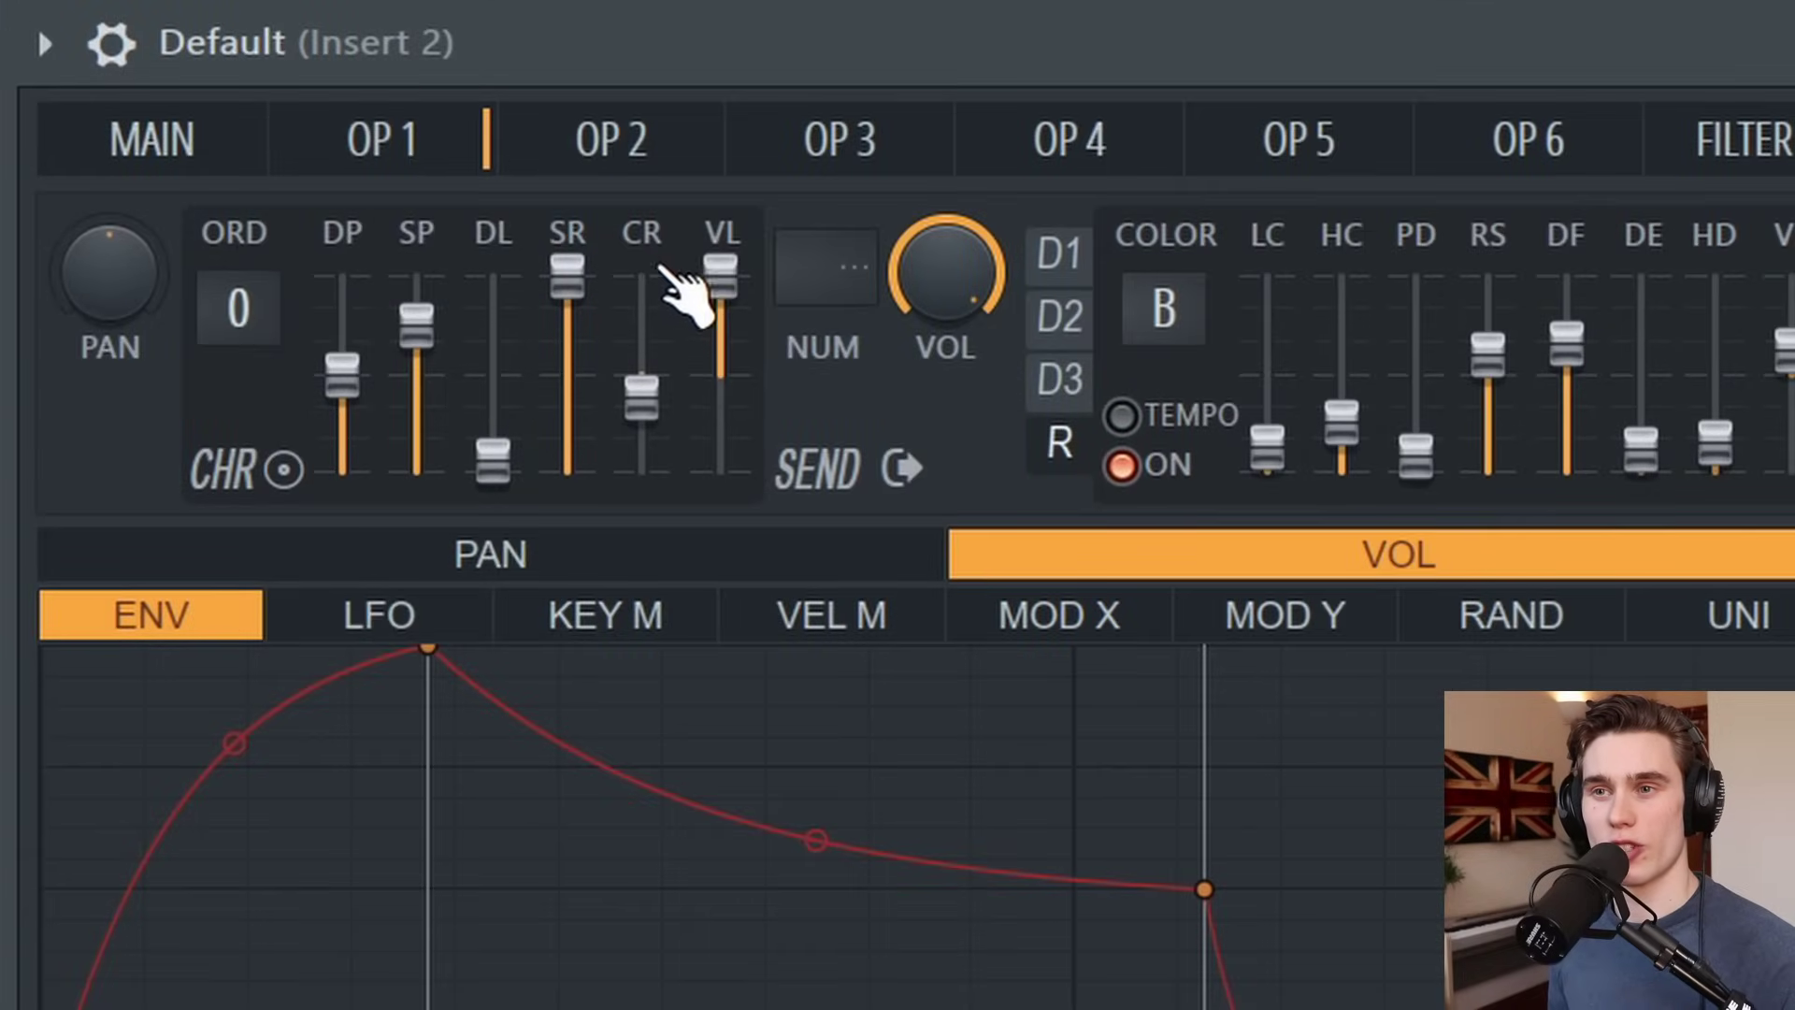
drag(264, 369, 227, 290)
scroll(227, 314, down, 3)
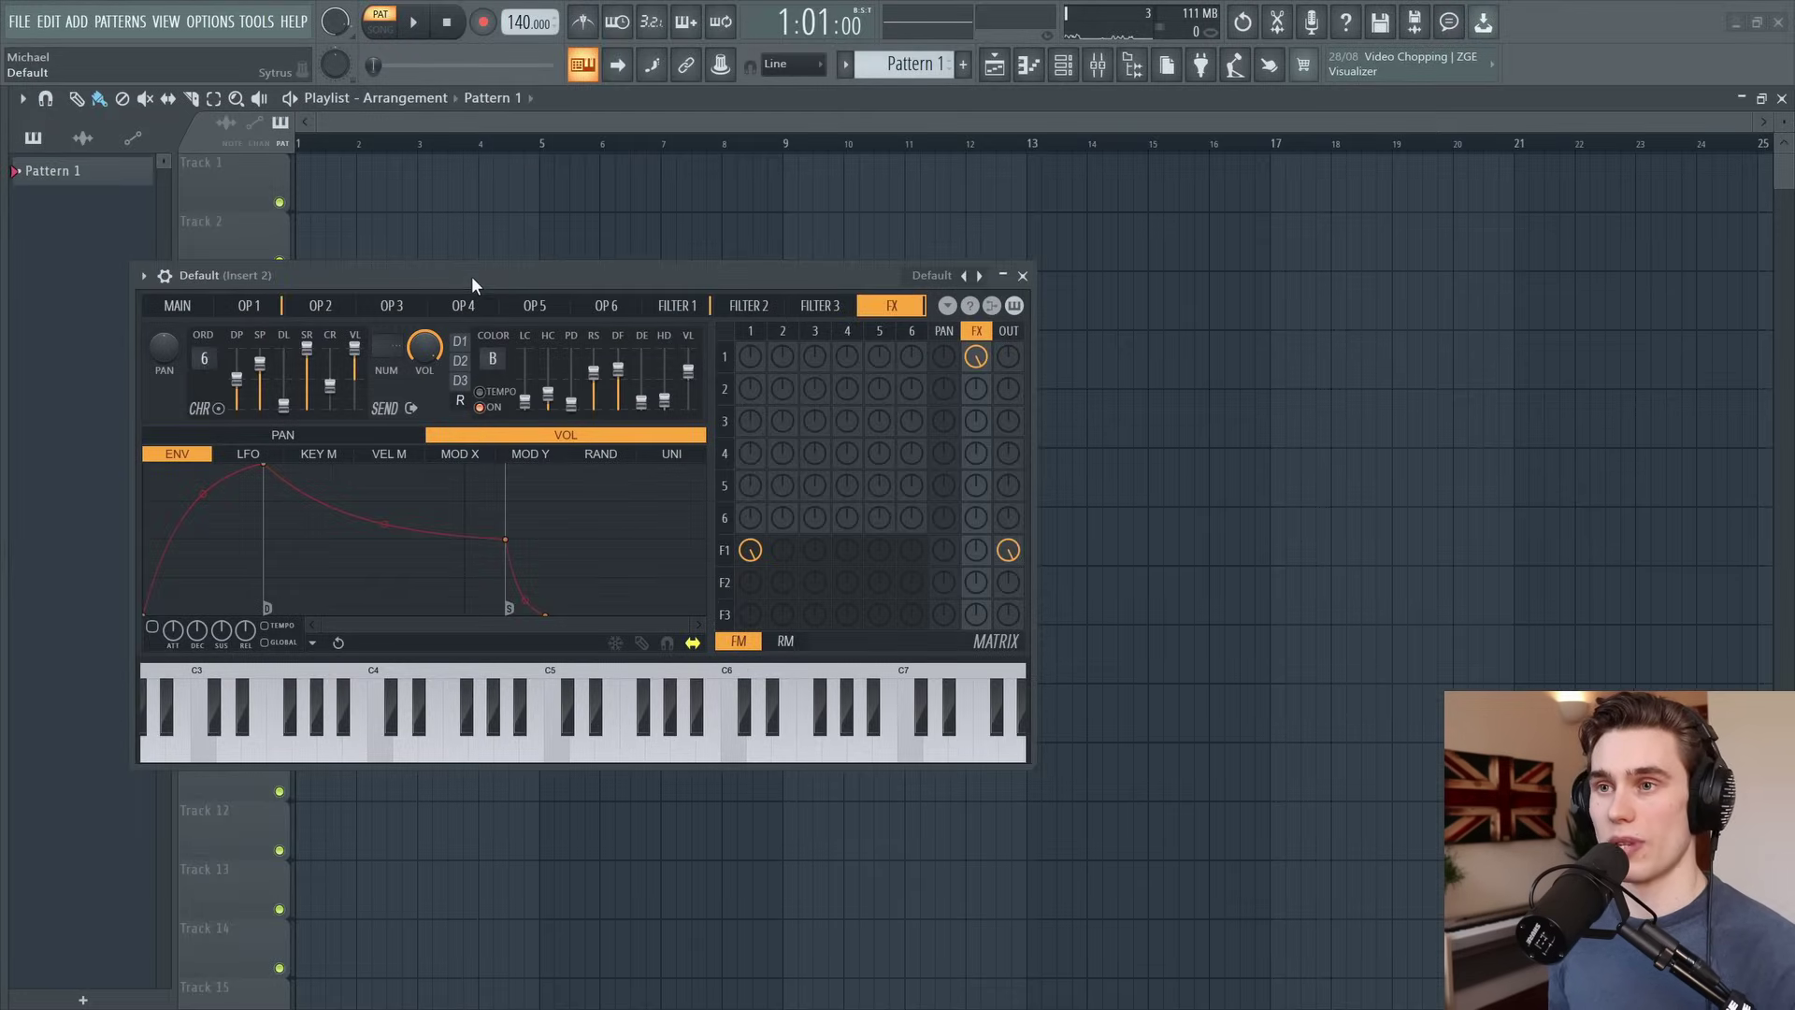
- Bring up the mixer with the Sytrus window moved aside, then view the FX section's pan and volume articulators
key(F9)
drag(486, 267, 455, 63)
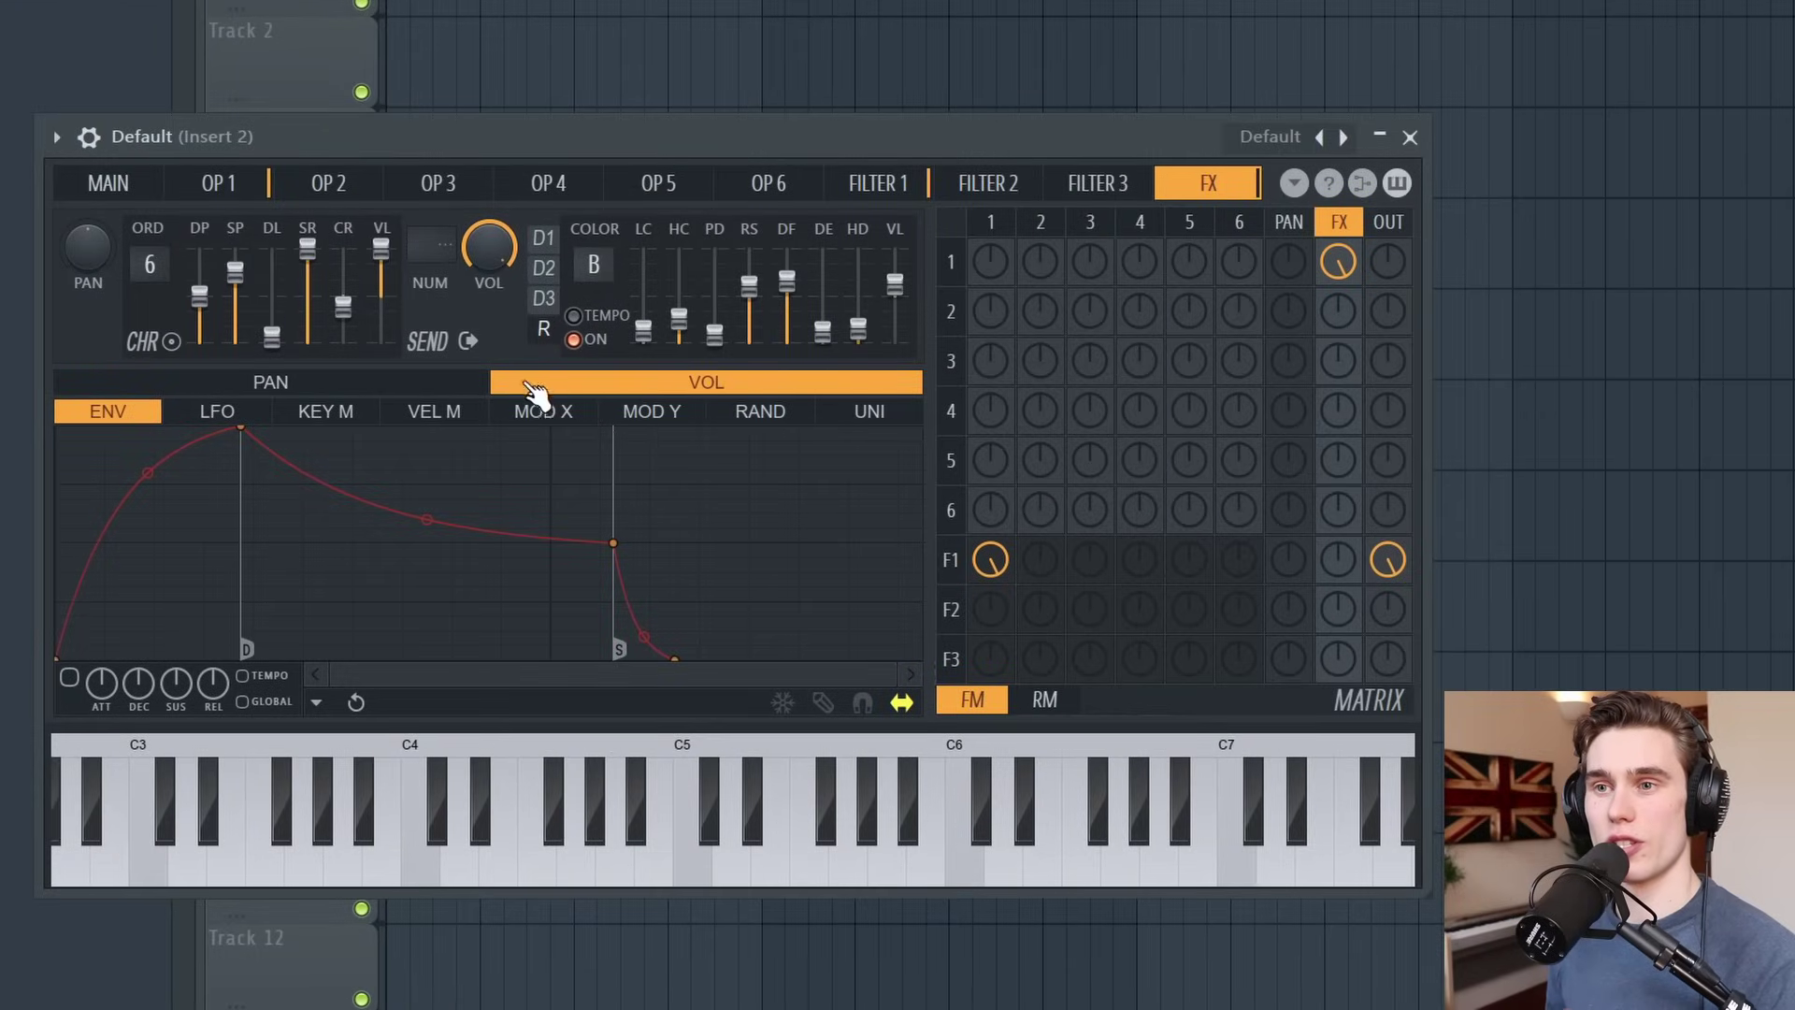
click(402, 384)
click(662, 384)
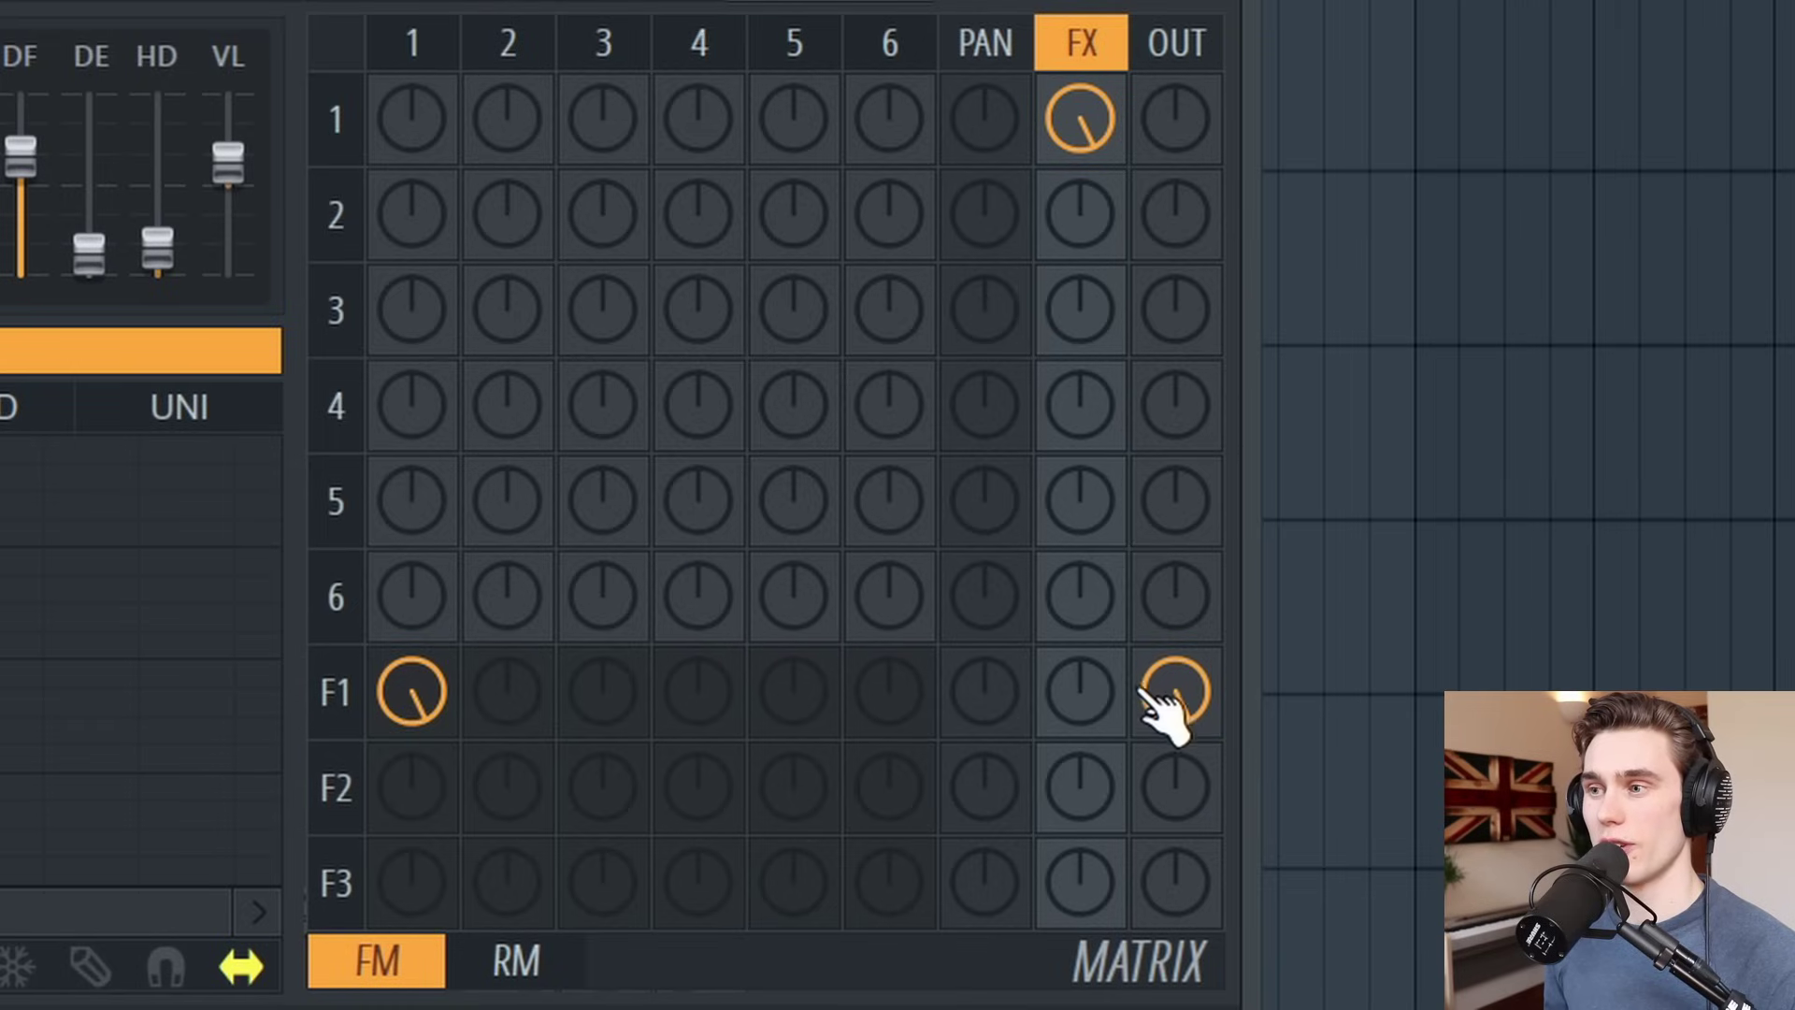
- Send operator 1 to OUT at full level in the matrix, comparing it with the FX send at full level
drag(1174, 113, 1174, 84)
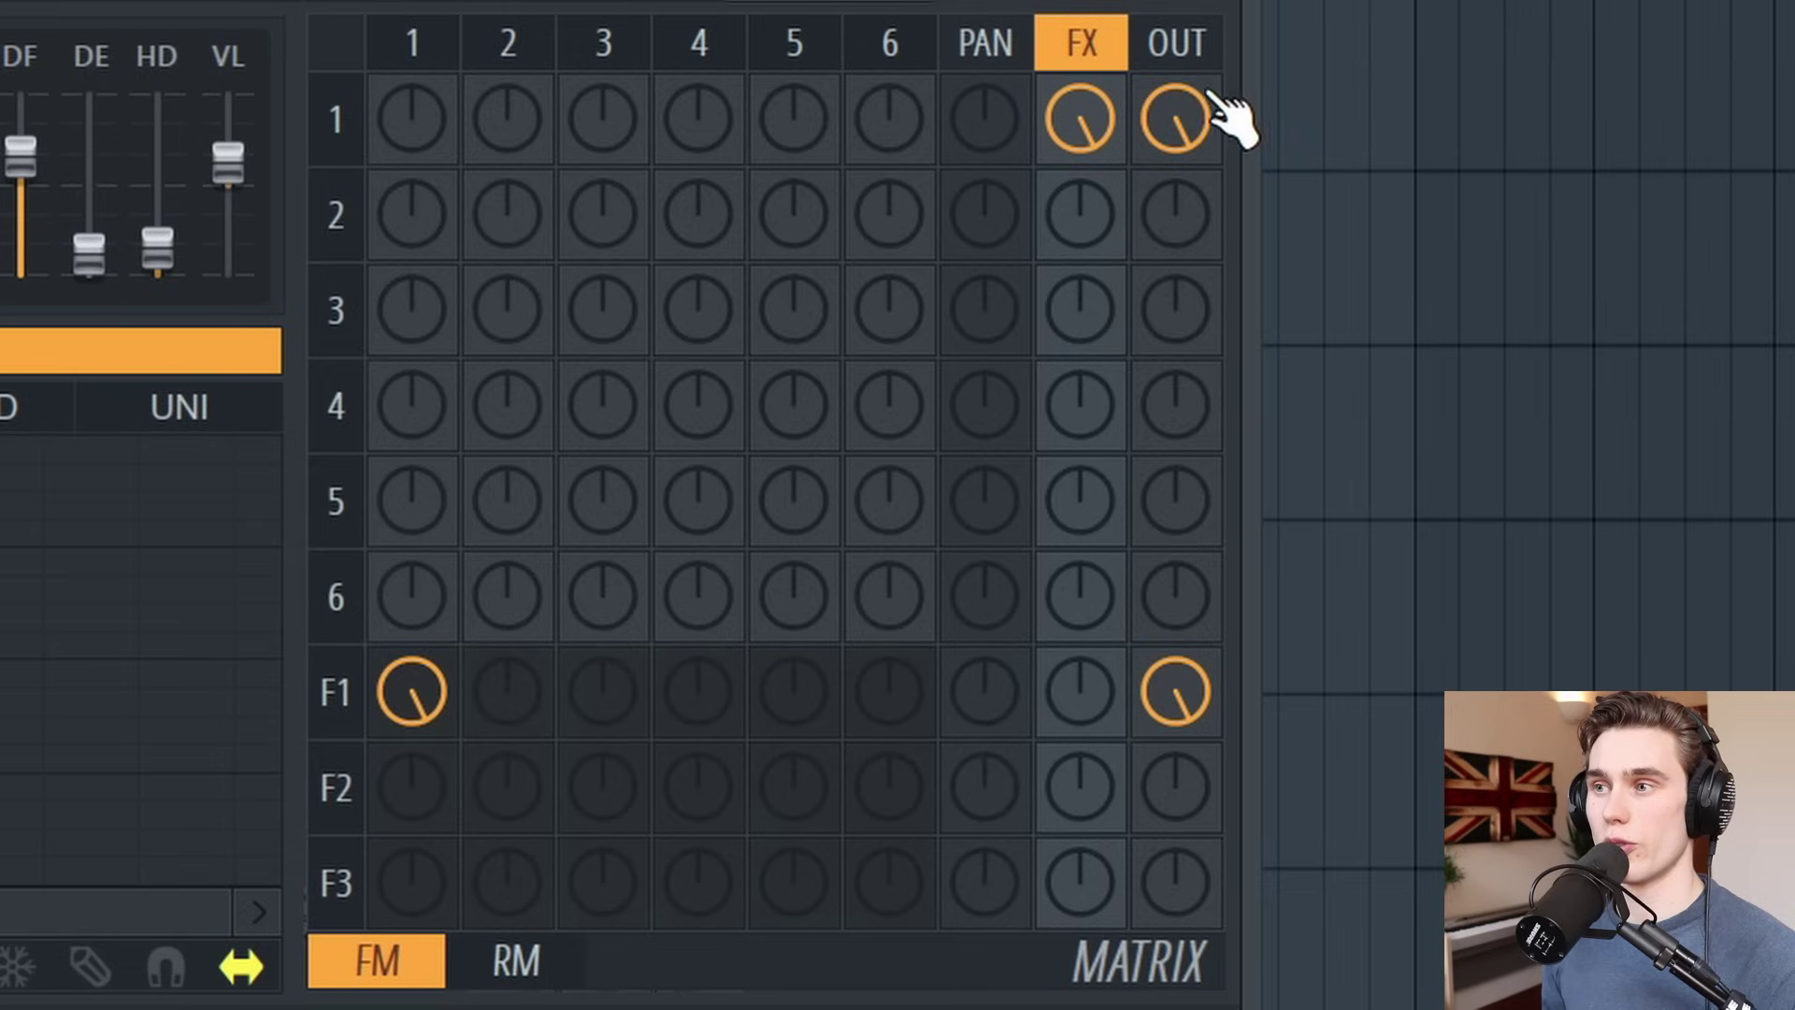
mouse_move(1096, 116)
mouse_down()
mouse_move(1096, 138)
mouse_move(1096, 122)
mouse_up()
drag(1206, 141, 1206, 141)
drag(1096, 140, 1096, 140)
drag(1190, 131, 1189, 131)
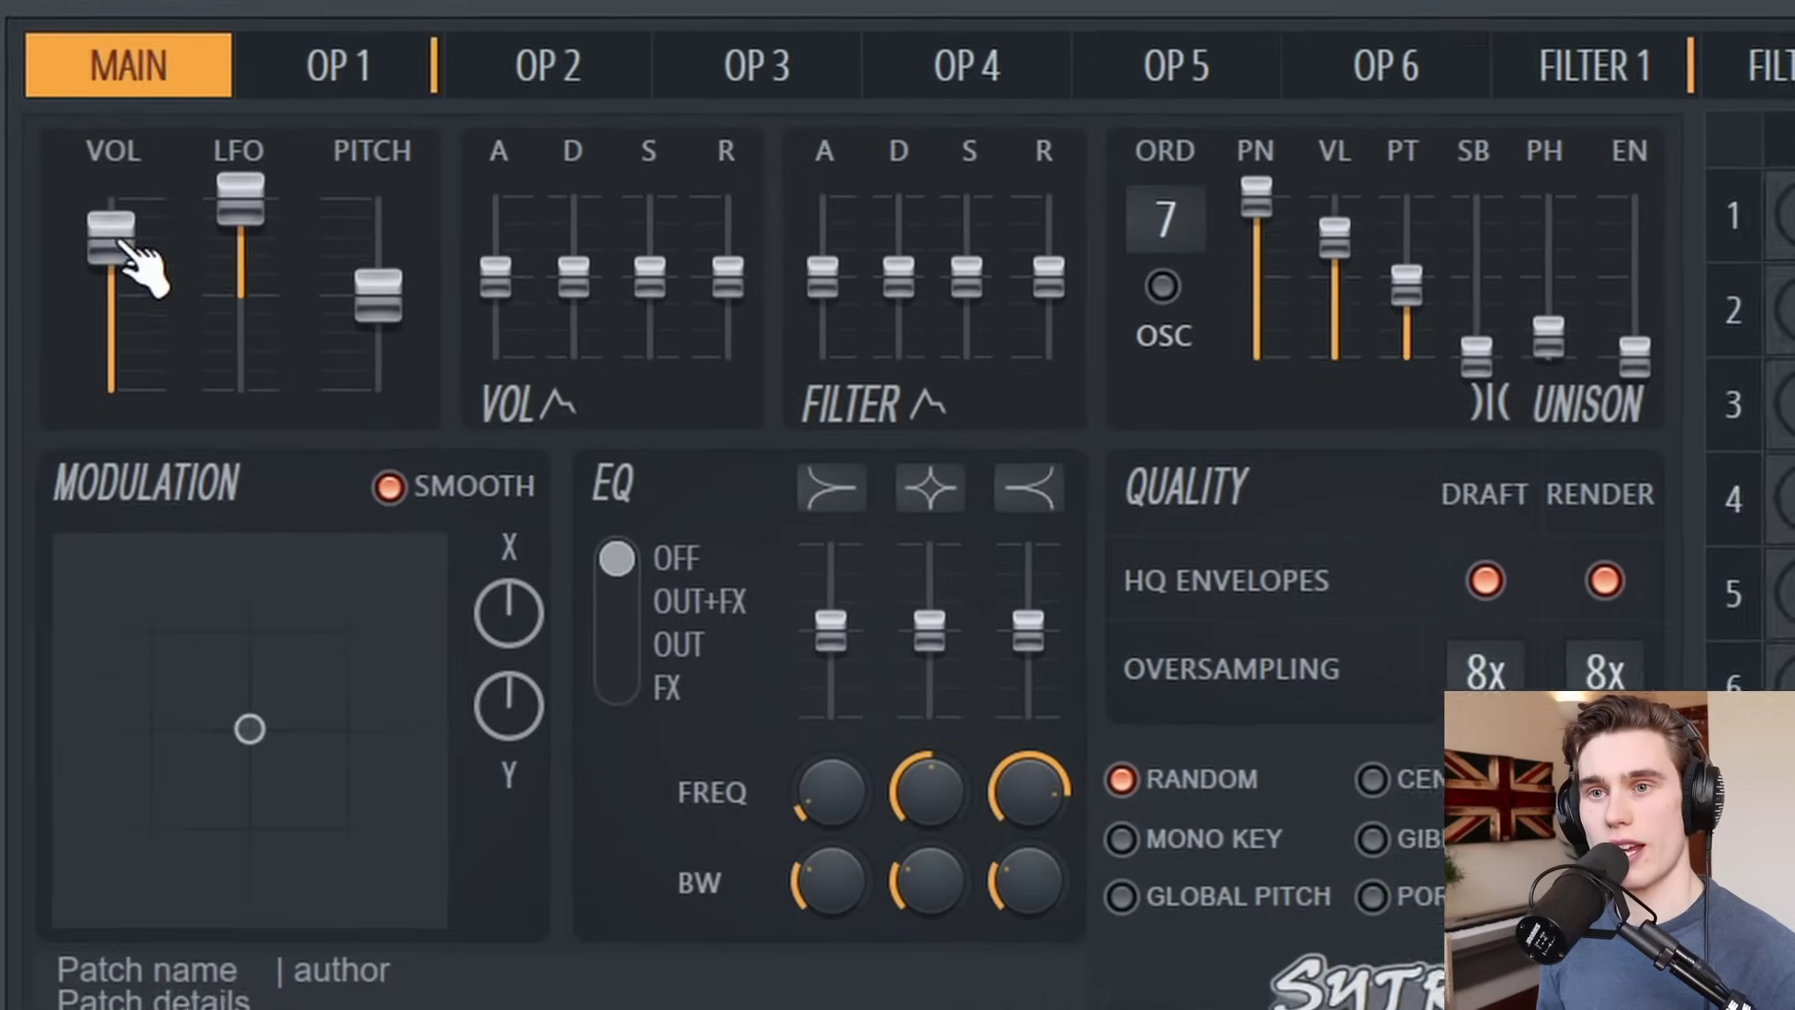
- Lower the main volume slightly, then compare the volume envelopes of operators 1 and 2 from the main page
drag(97, 277, 98, 280)
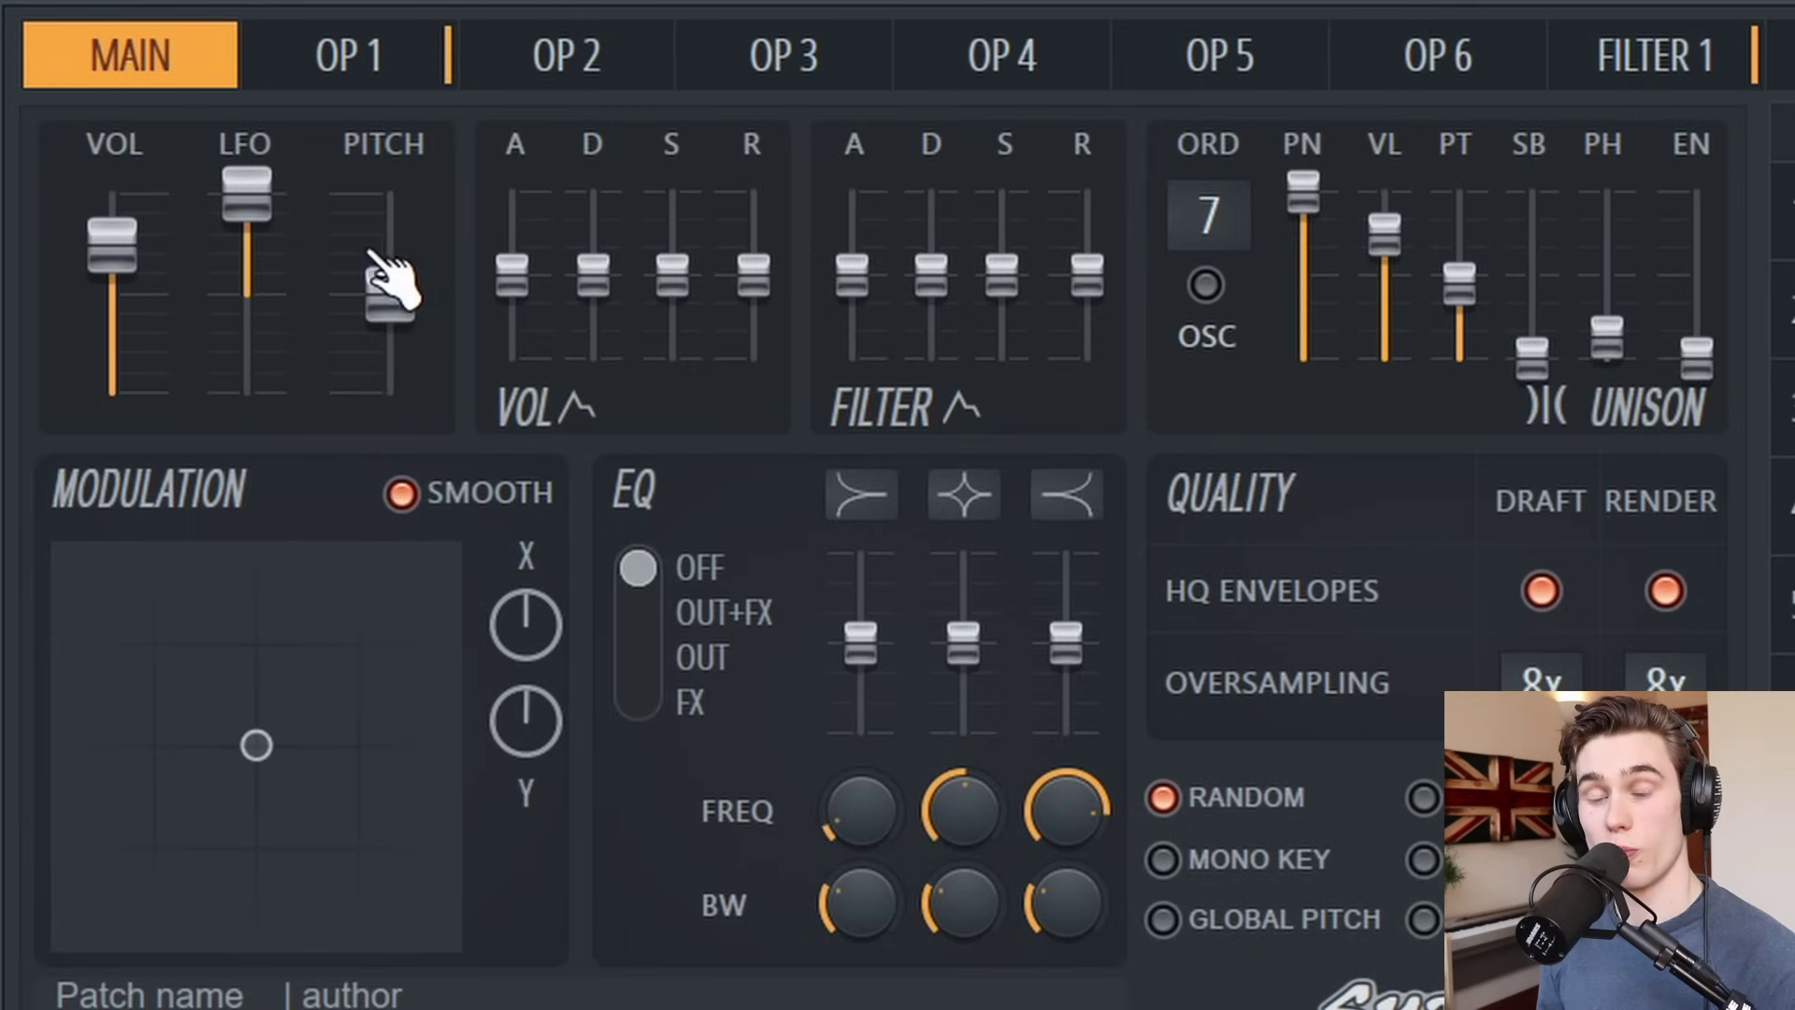
mouse_move(246, 193)
mouse_down()
mouse_move(247, 389)
mouse_move(247, 193)
mouse_move(269, 337)
mouse_move(239, 295)
mouse_move(243, 220)
mouse_move(245, 341)
mouse_move(248, 229)
mouse_up()
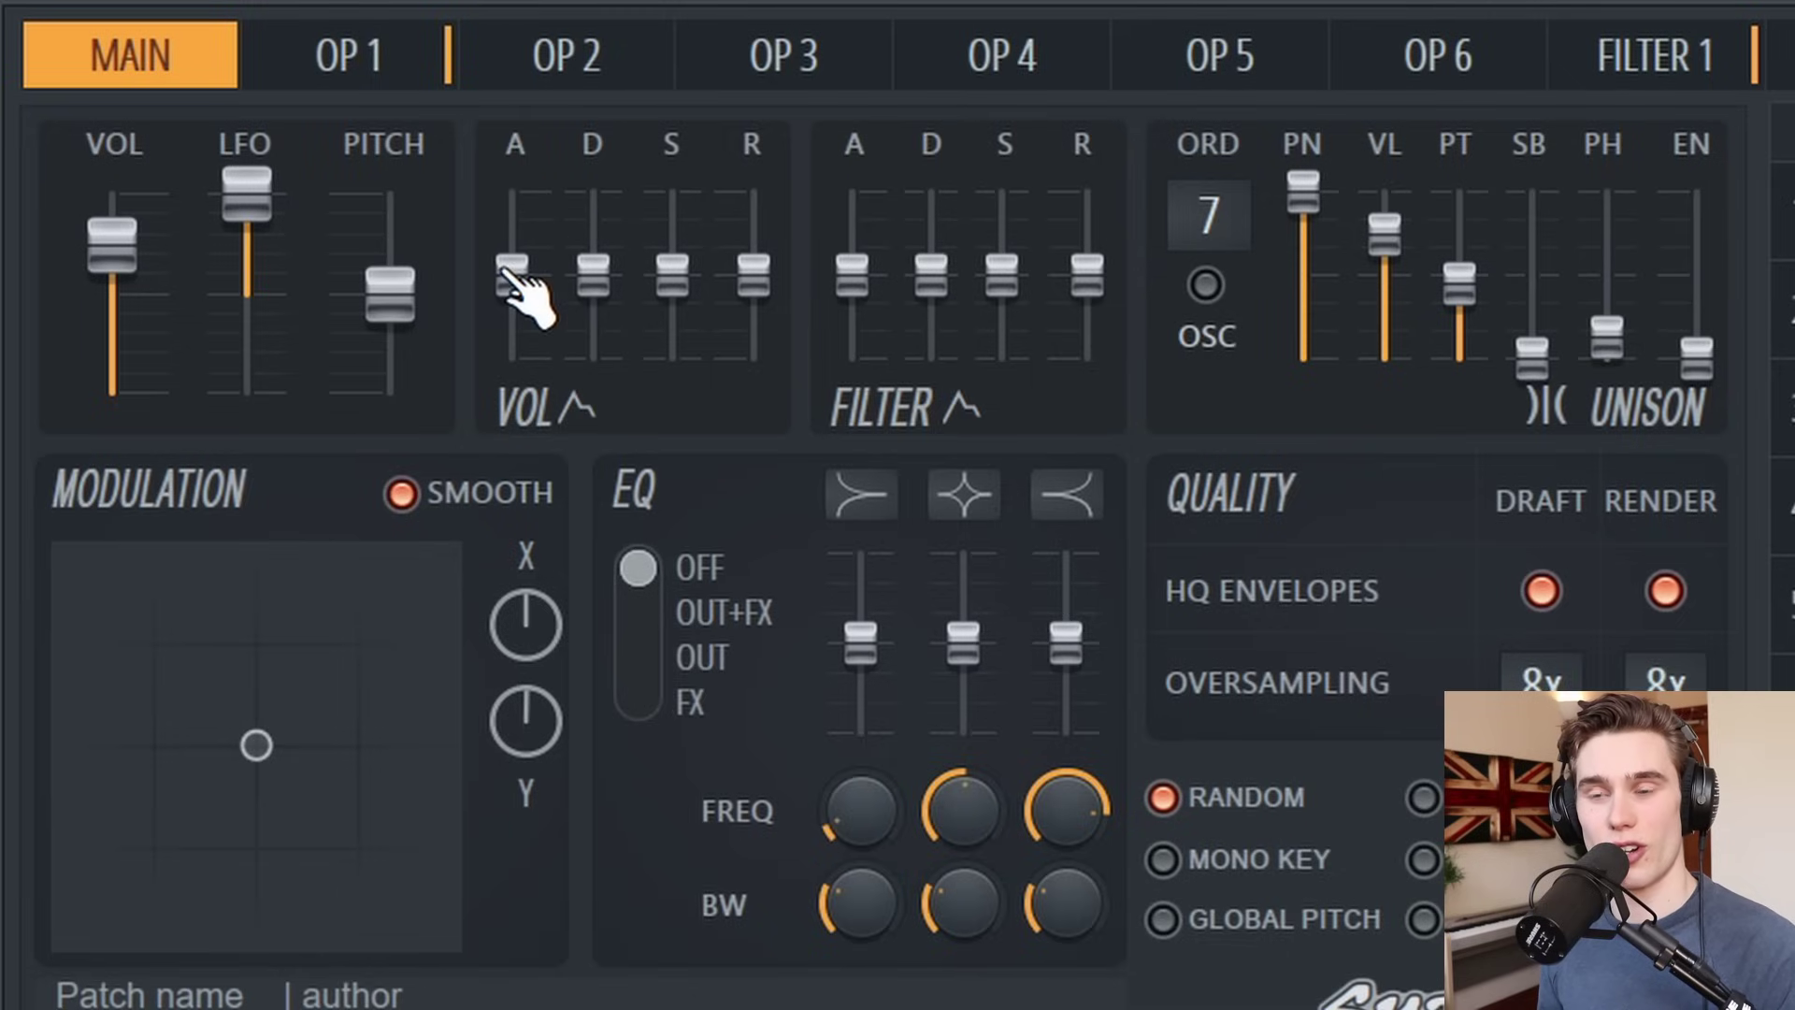
click(379, 58)
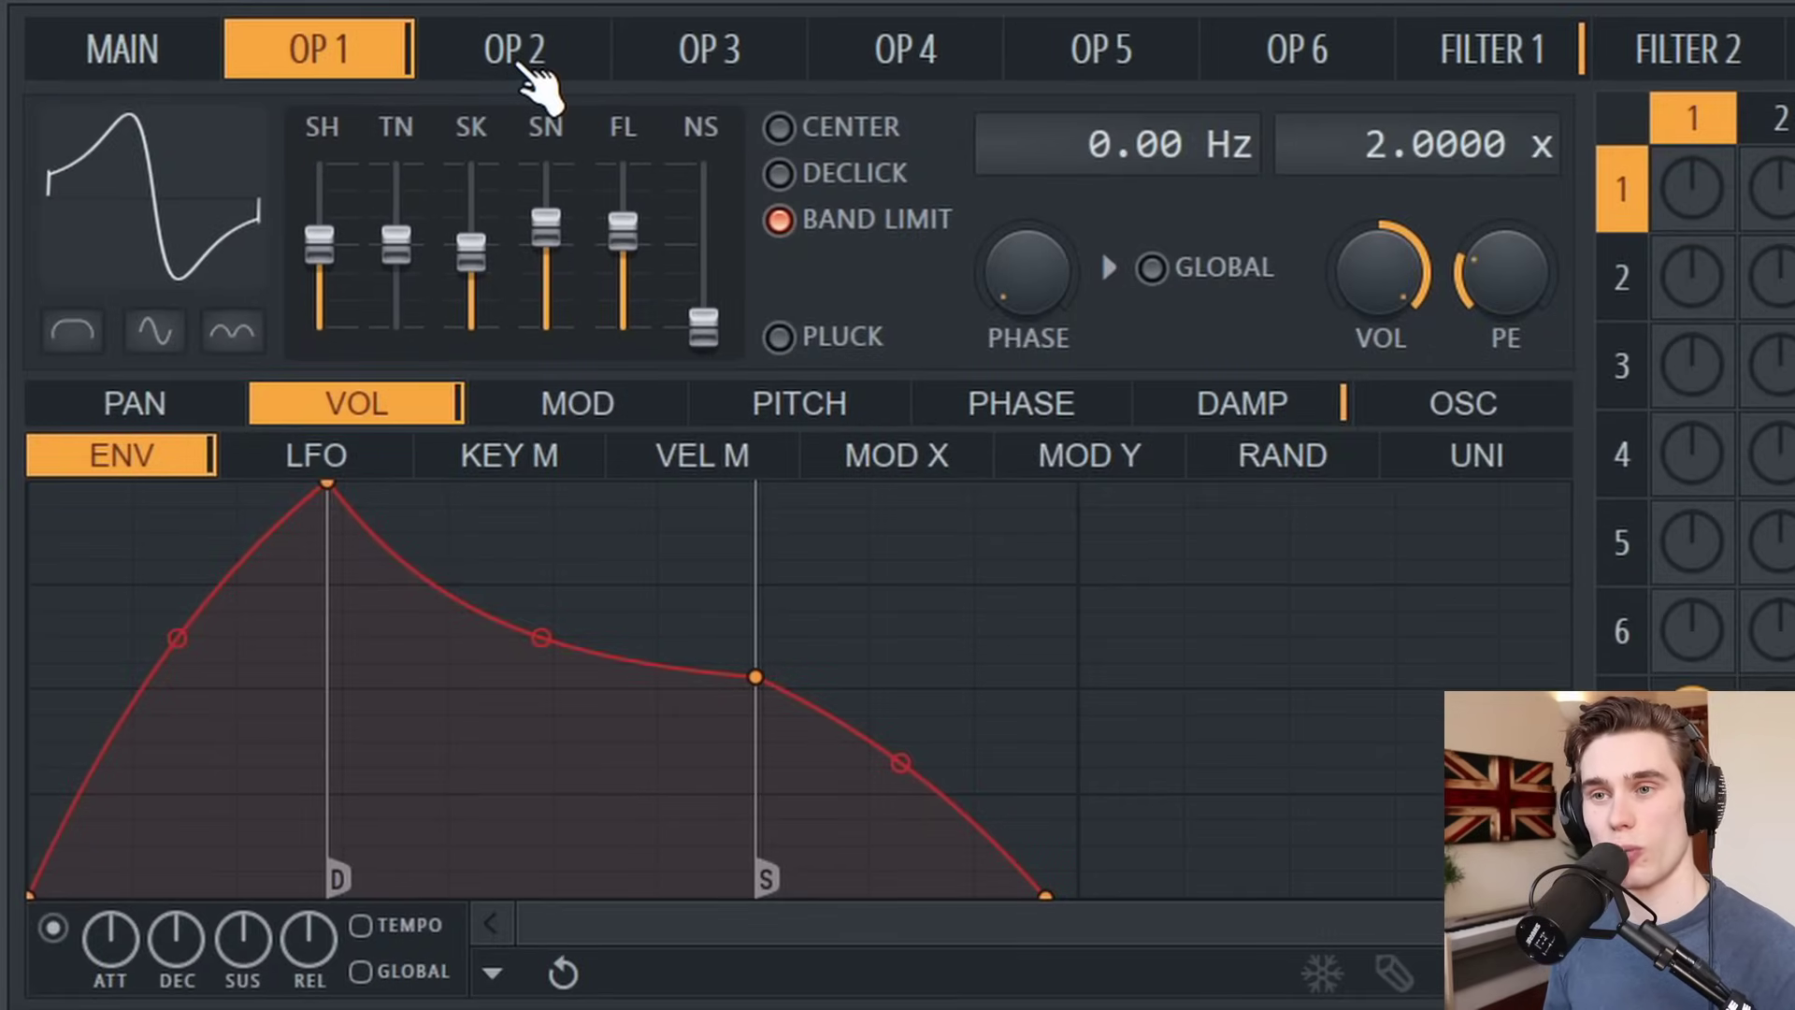
click(581, 62)
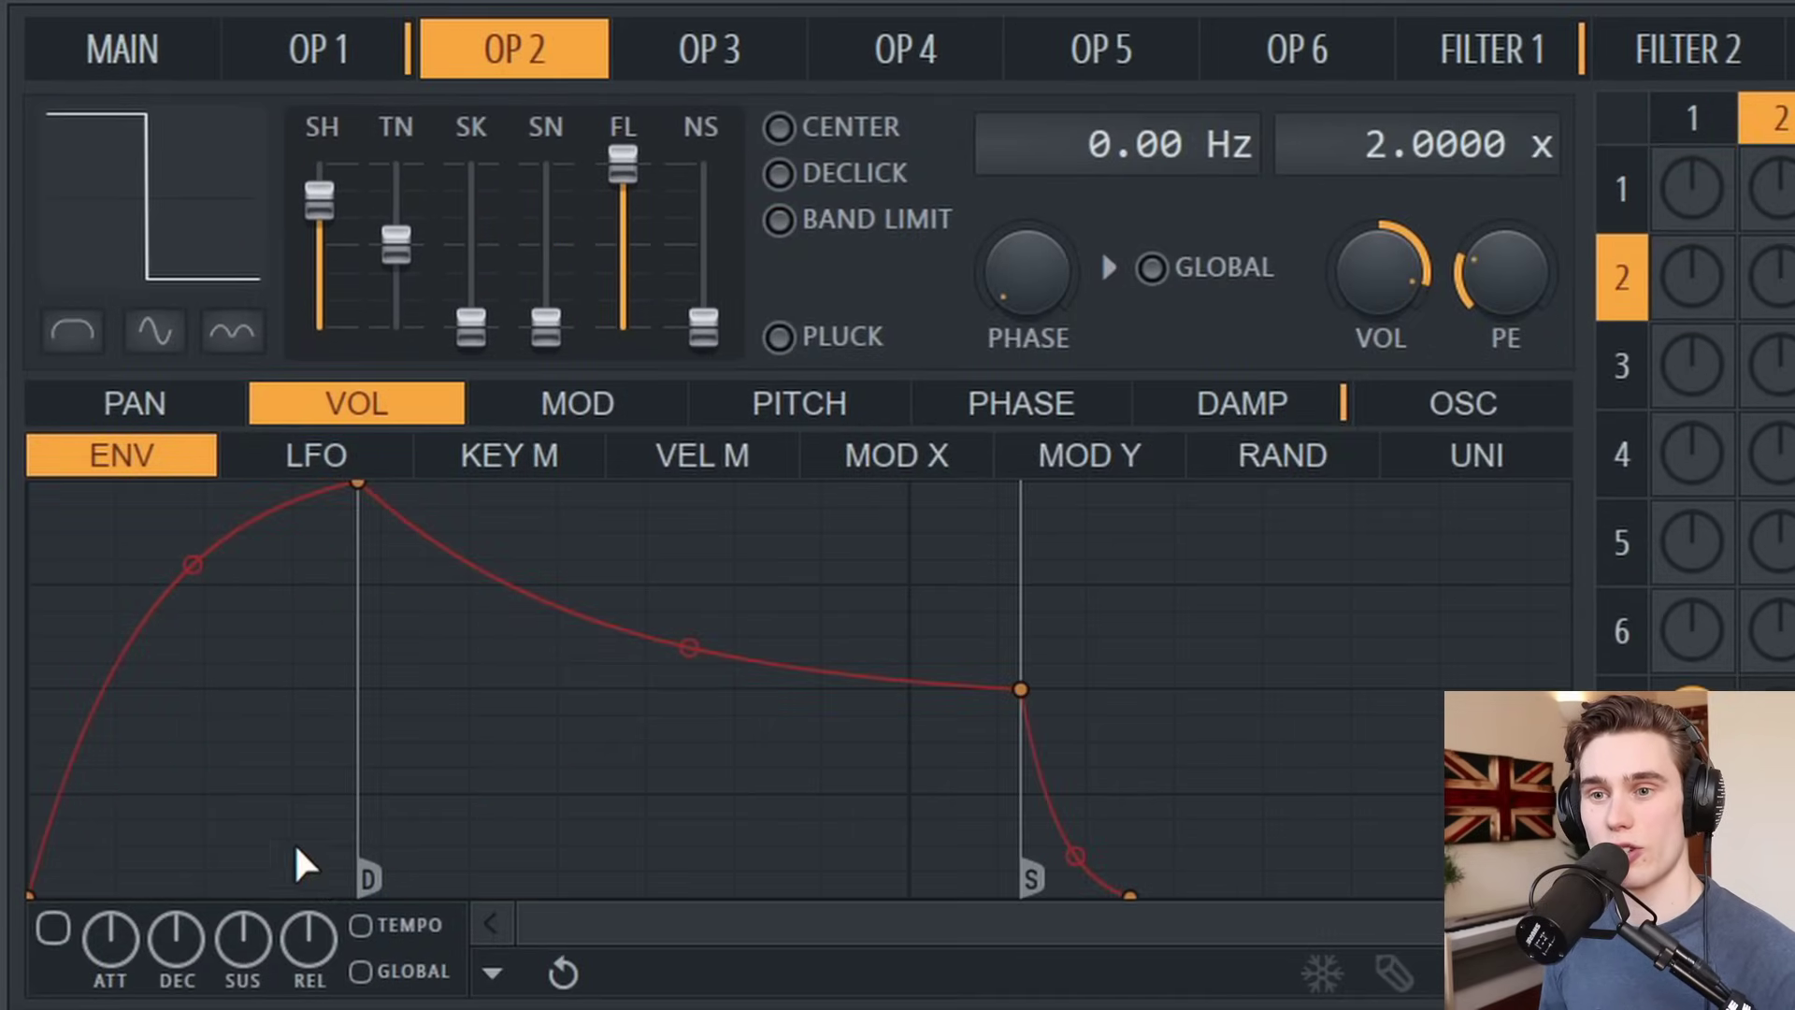
click(169, 70)
- Examine the main page's global volume attack, XY modulation pad and EQ mode
mouse_move(467, 247)
mouse_down()
mouse_move(467, 308)
mouse_move(468, 201)
mouse_move(466, 312)
mouse_move(466, 247)
mouse_up()
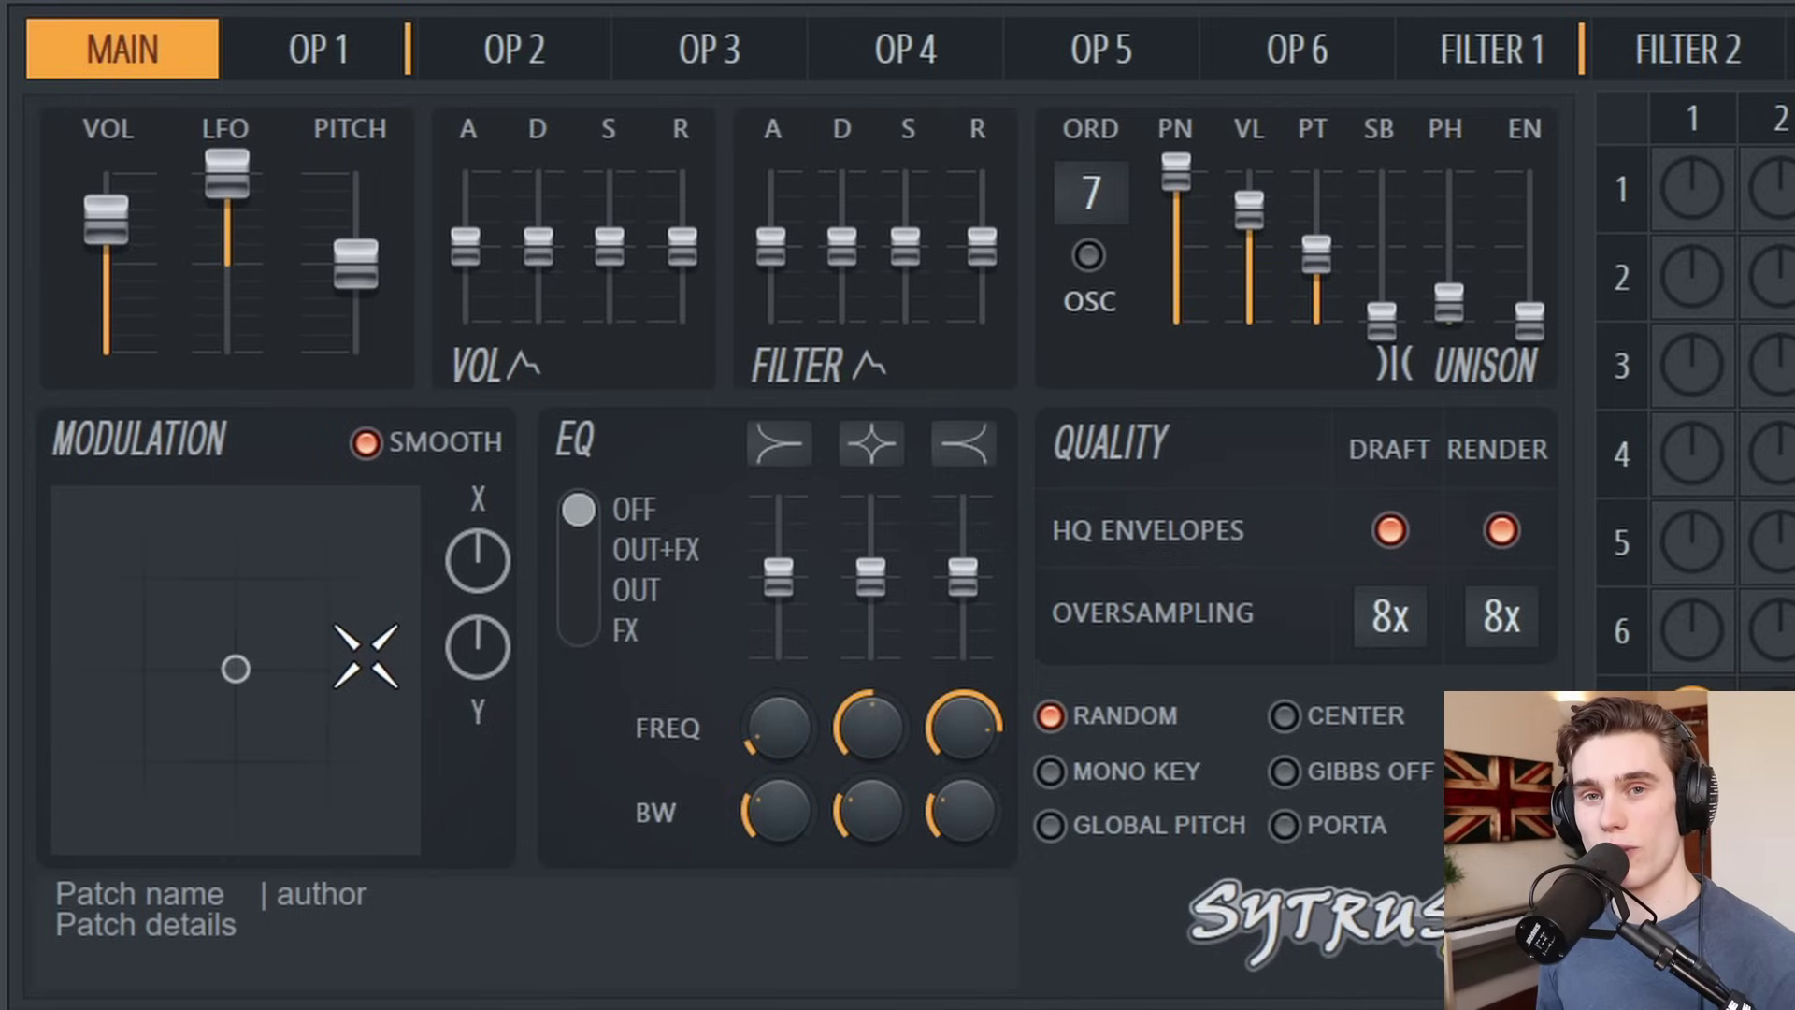
mouse_move(236, 670)
mouse_down()
mouse_move(200, 673)
mouse_move(192, 633)
mouse_move(256, 753)
mouse_move(249, 689)
mouse_move(233, 745)
mouse_move(177, 738)
mouse_move(159, 632)
mouse_move(245, 696)
mouse_move(235, 670)
mouse_up()
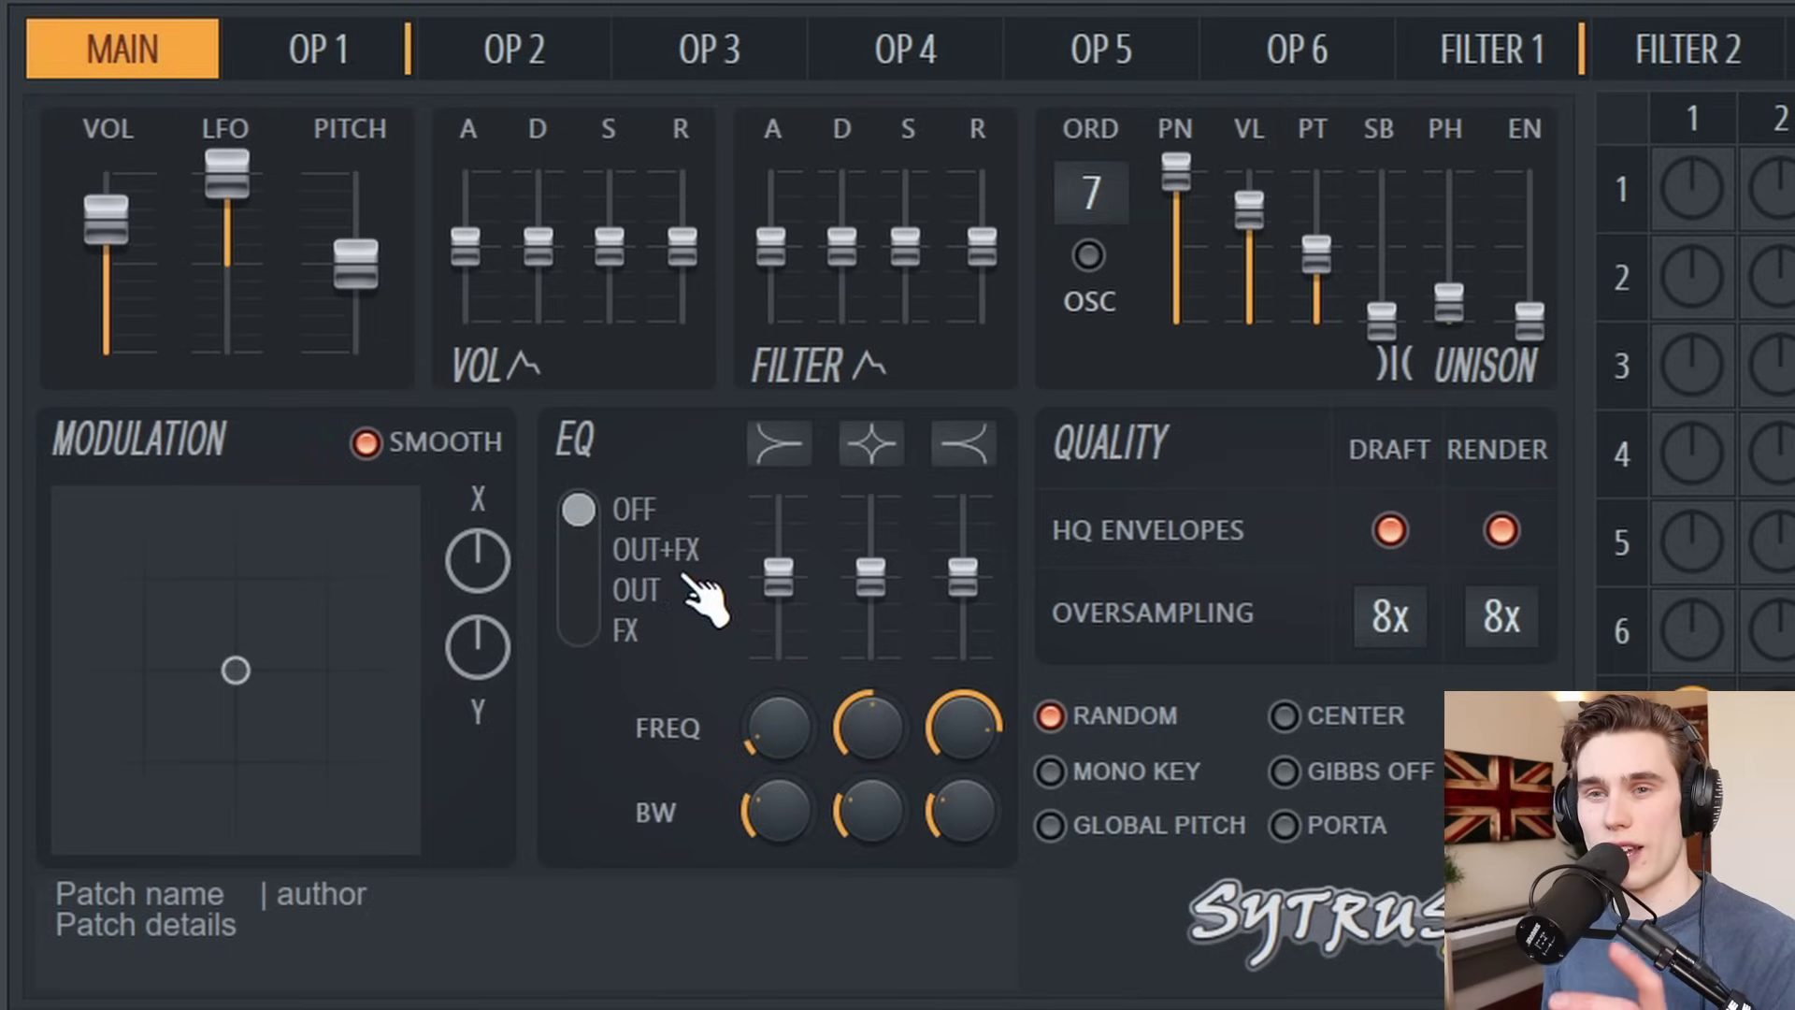
drag(580, 512, 603, 482)
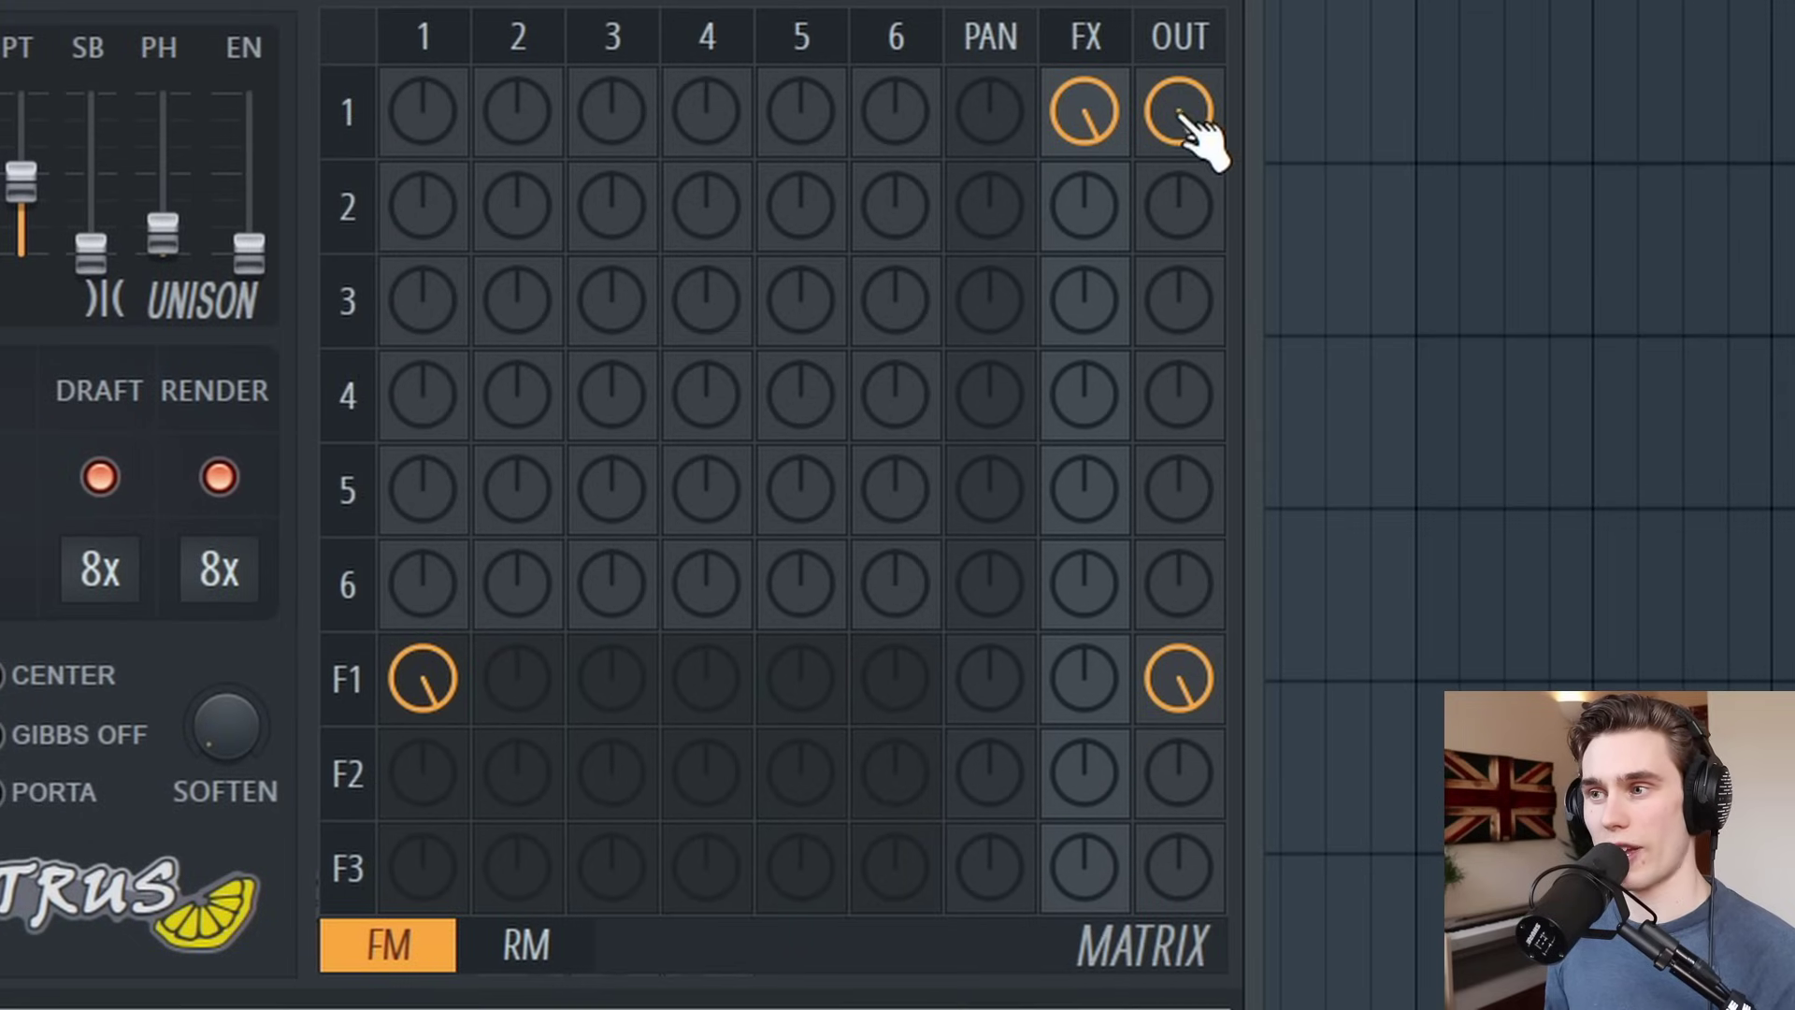
drag(633, 313, 805, 192)
drag(715, 242, 716, 187)
drag(523, 402, 524, 369)
drag(805, 423, 804, 393)
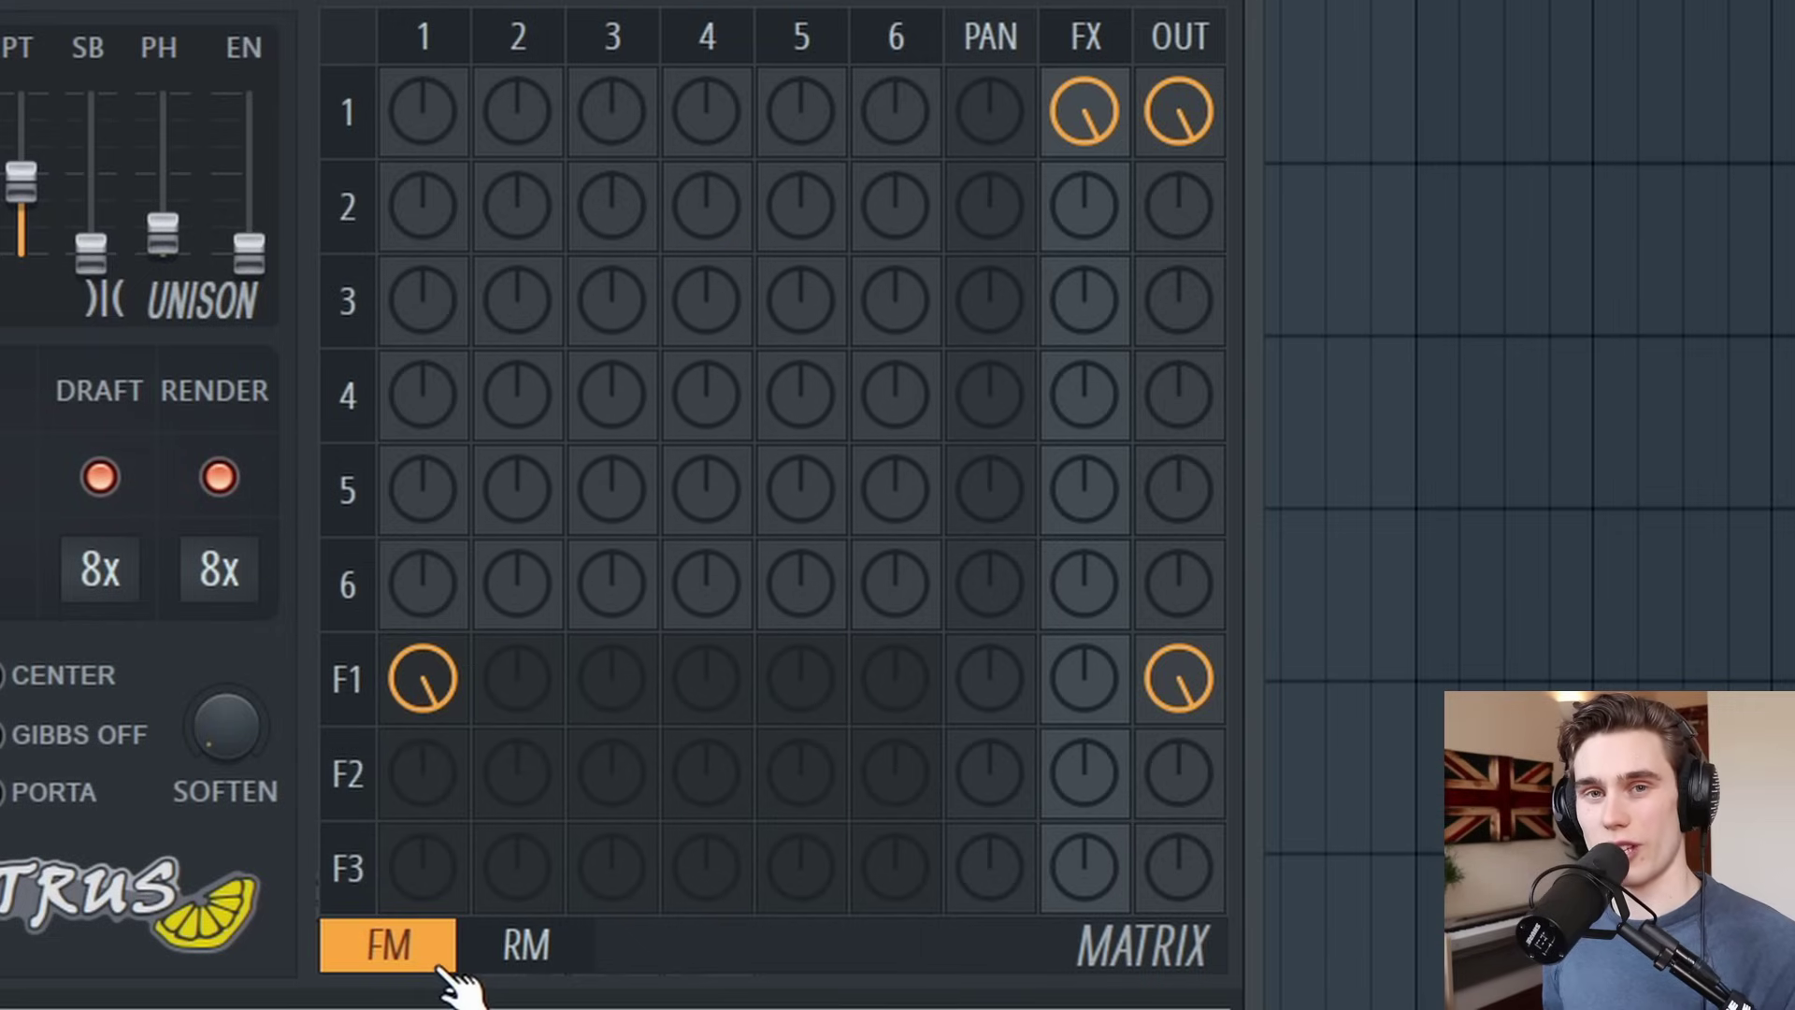
drag(619, 201, 619, 159)
drag(701, 269, 584, 229)
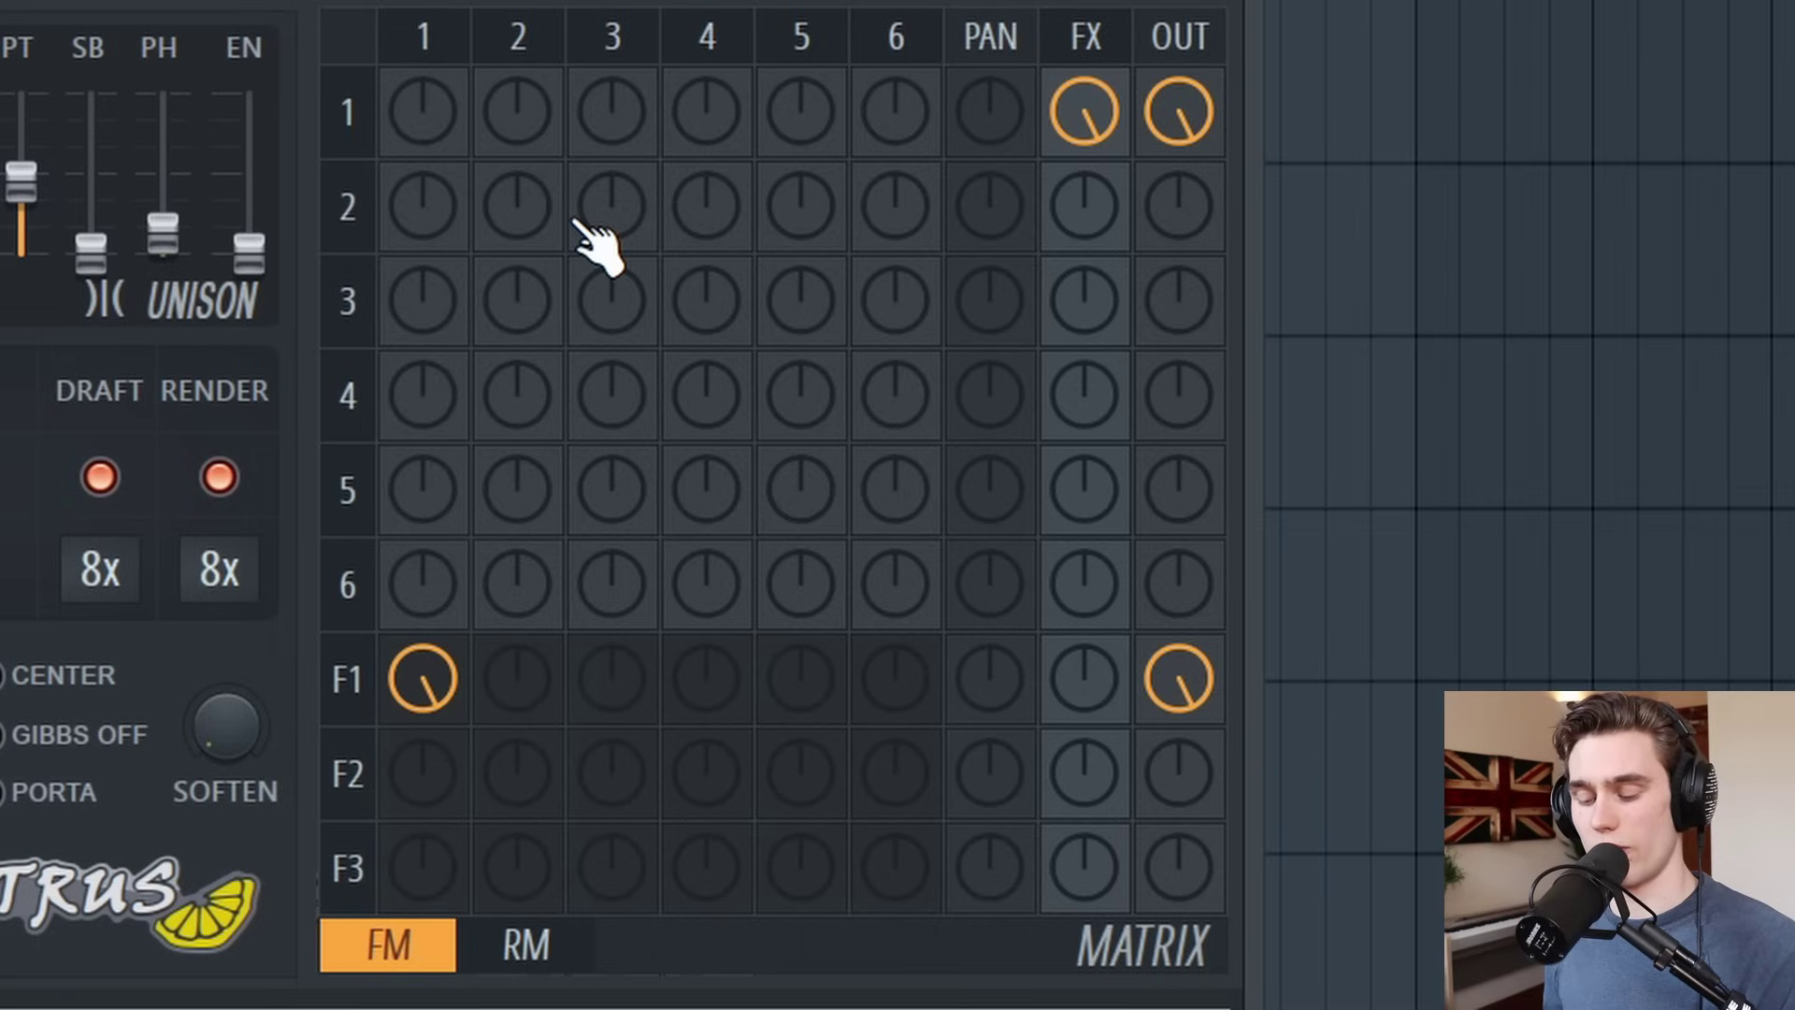
- Try a moderate positive FM amount in matrix row 1, column 2 while viewing operators 1 and 2, then return it to zero
click(517, 110)
drag(517, 110, 517, 95)
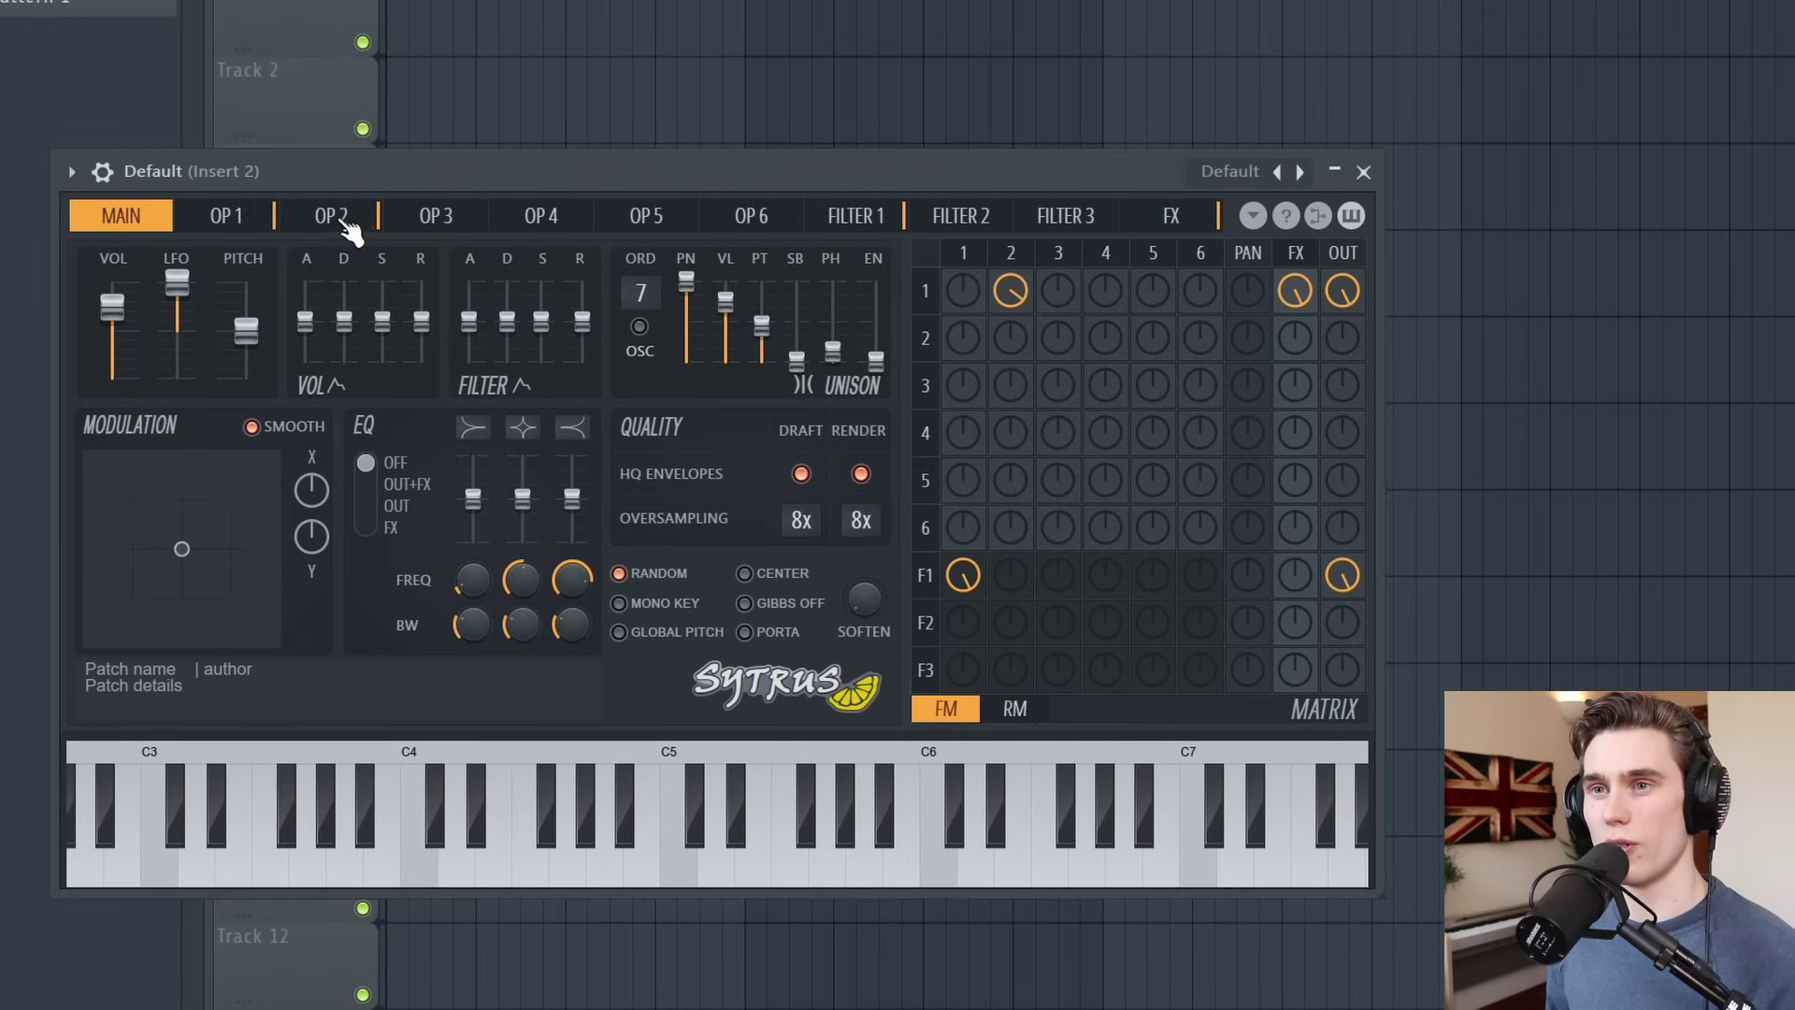
click(333, 216)
click(239, 217)
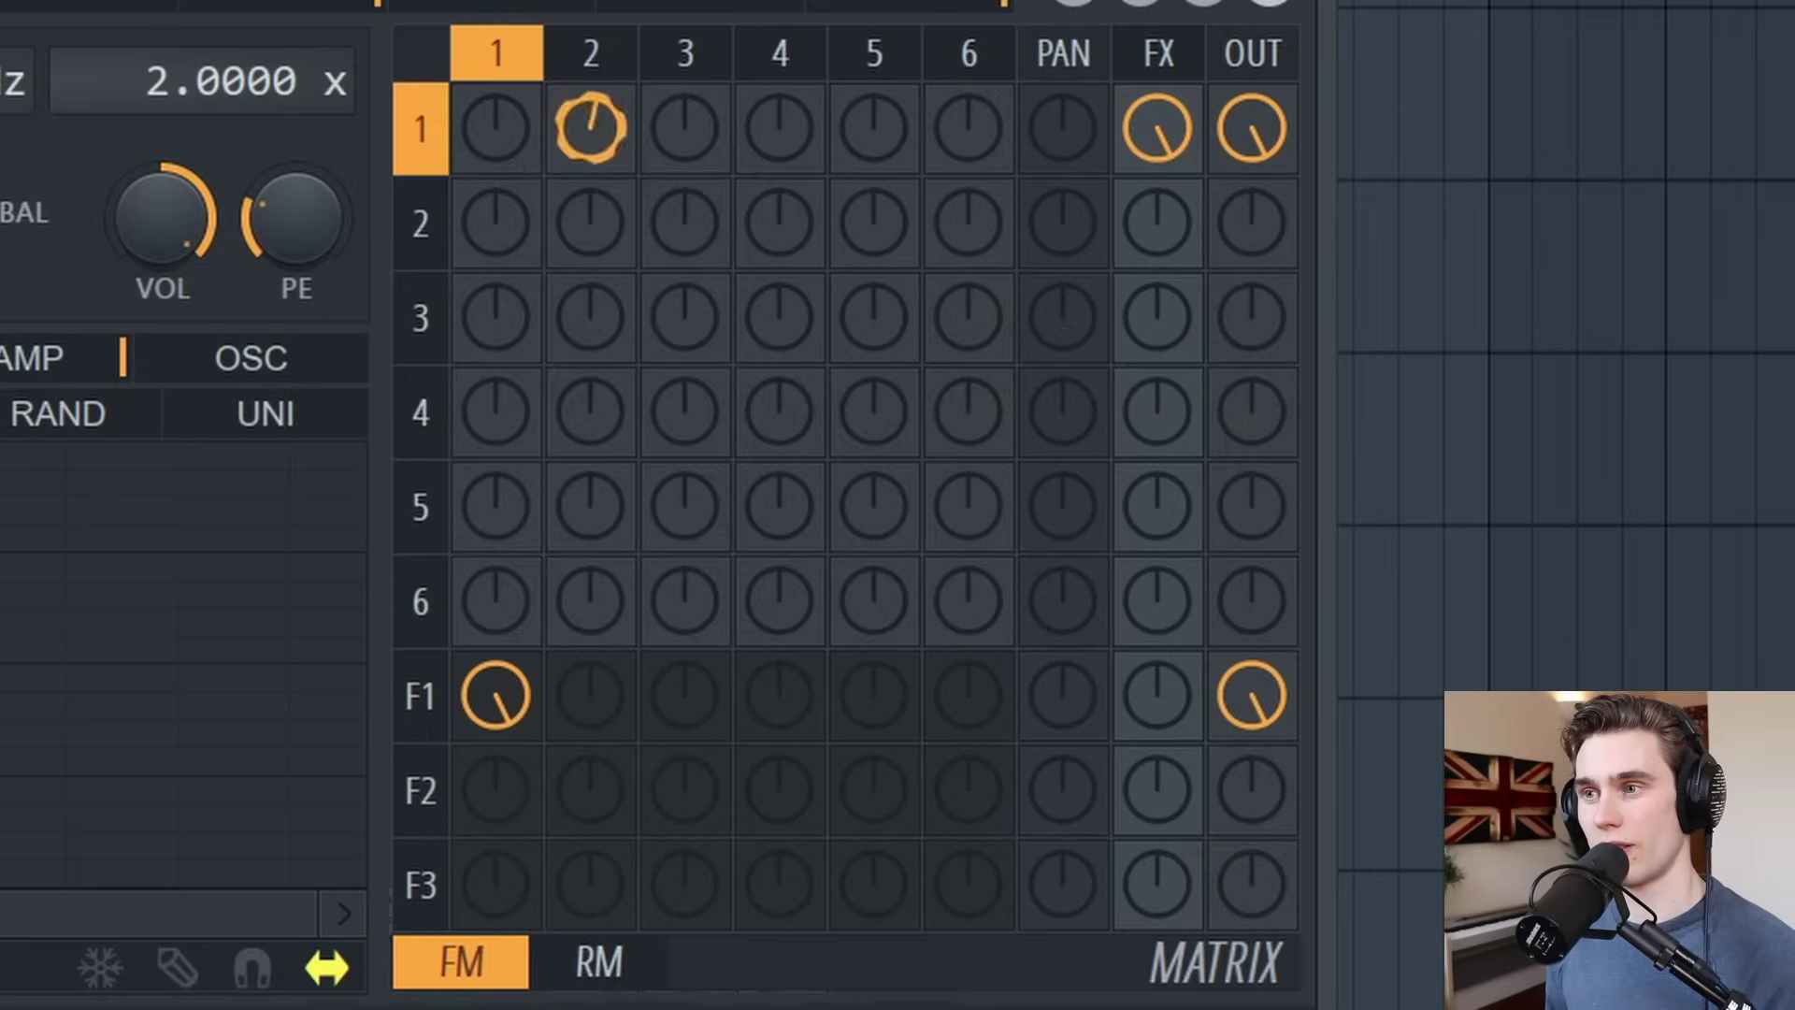
drag(1010, 291, 1010, 281)
drag(620, 161, 621, 159)
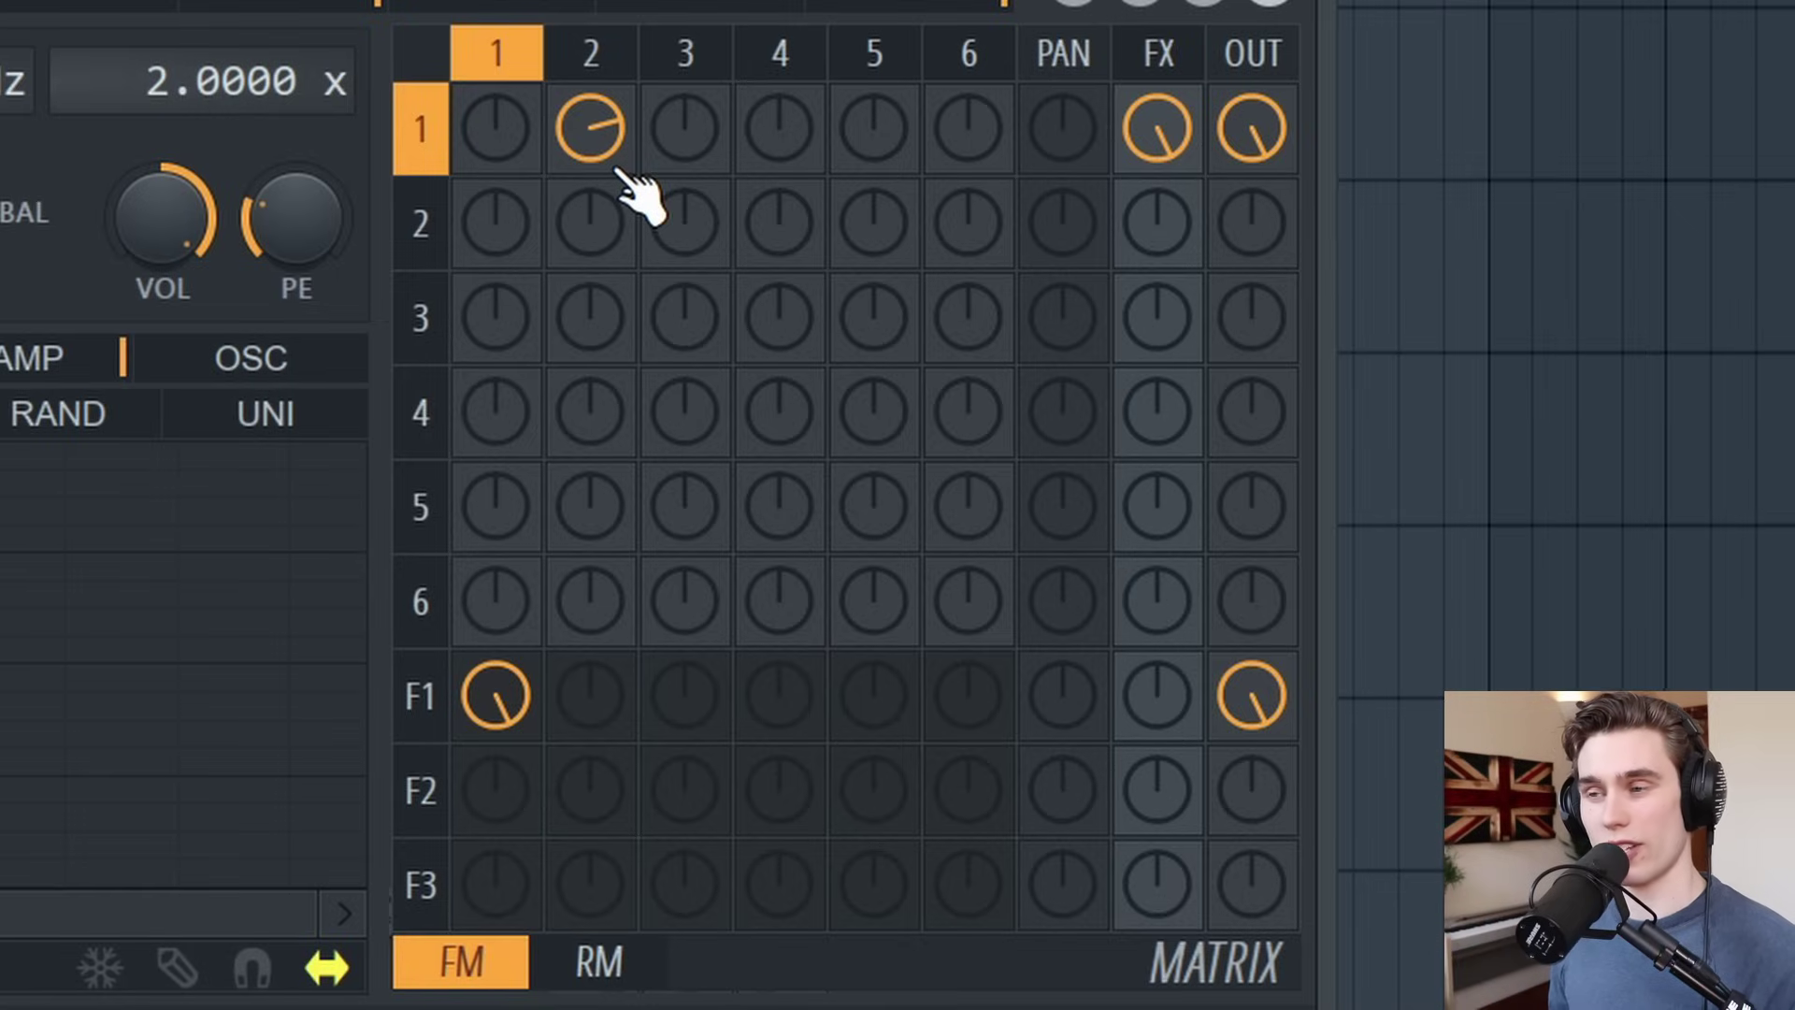
drag(591, 131, 591, 188)
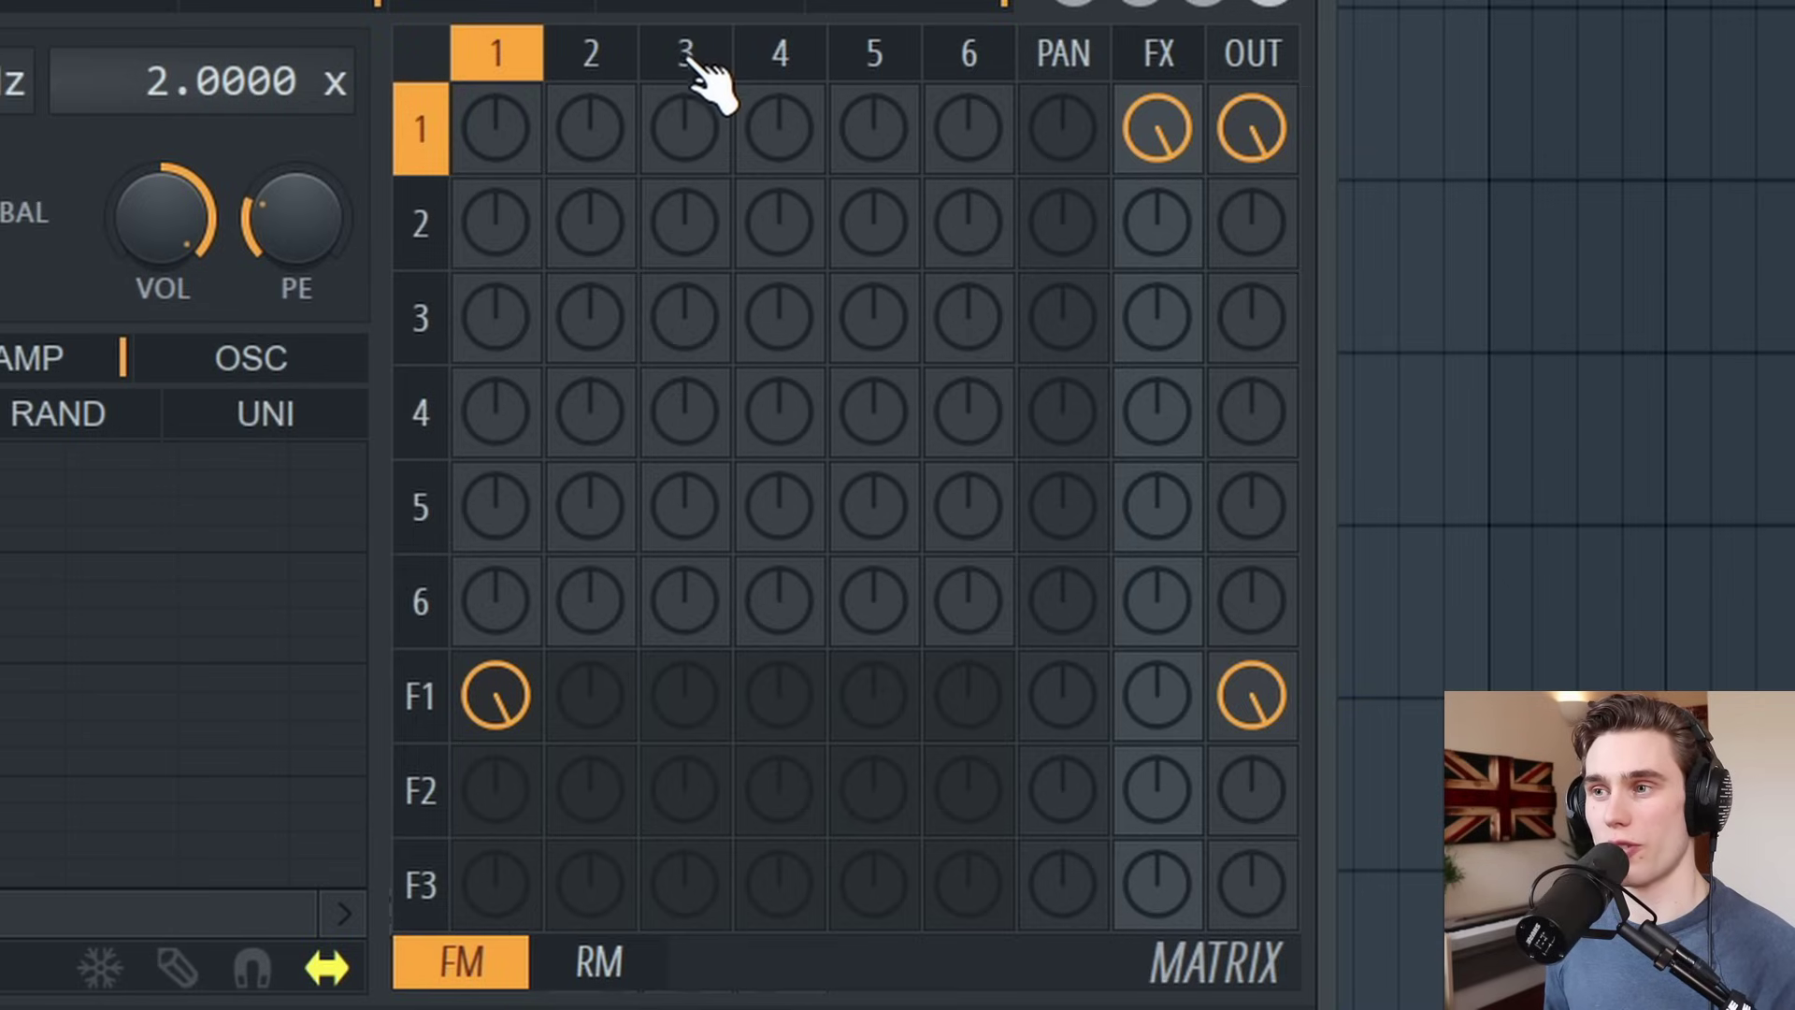
- Try an FM chain by raising row 2, column 3 and row 1, column 2 in the matrix, then reset both knobs
click(704, 228)
drag(703, 228, 703, 179)
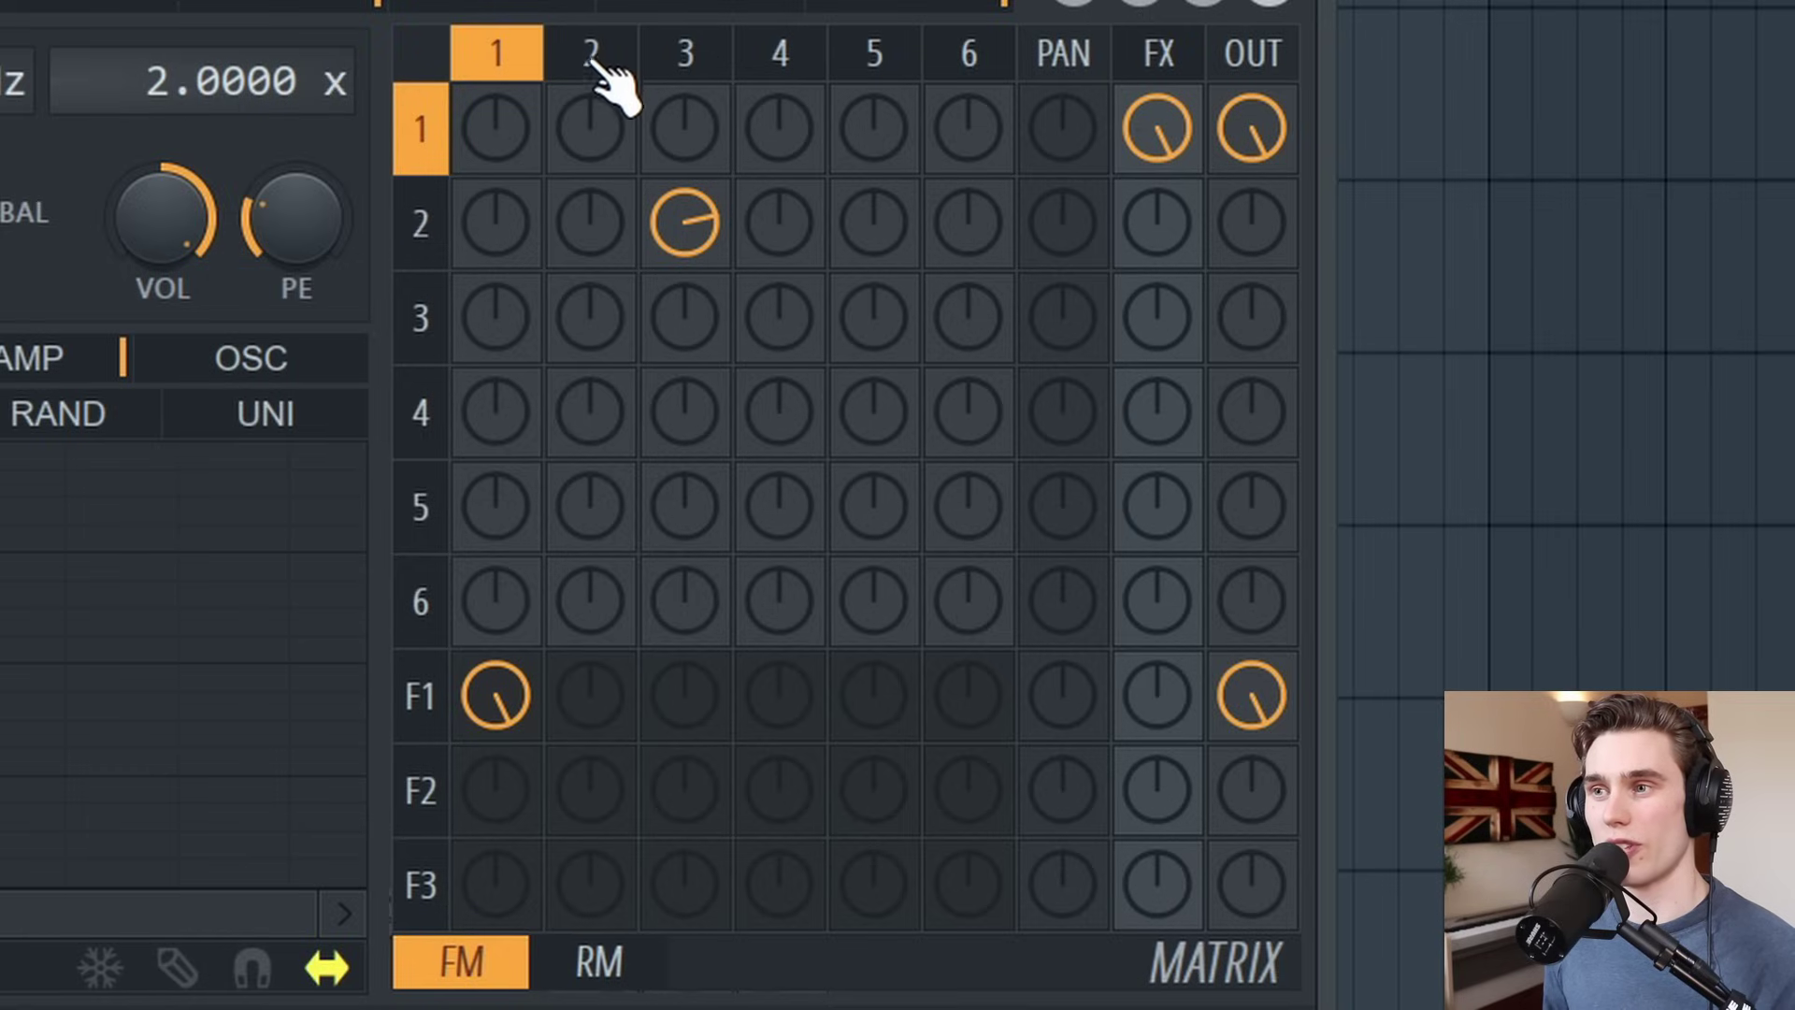
drag(590, 128, 613, 160)
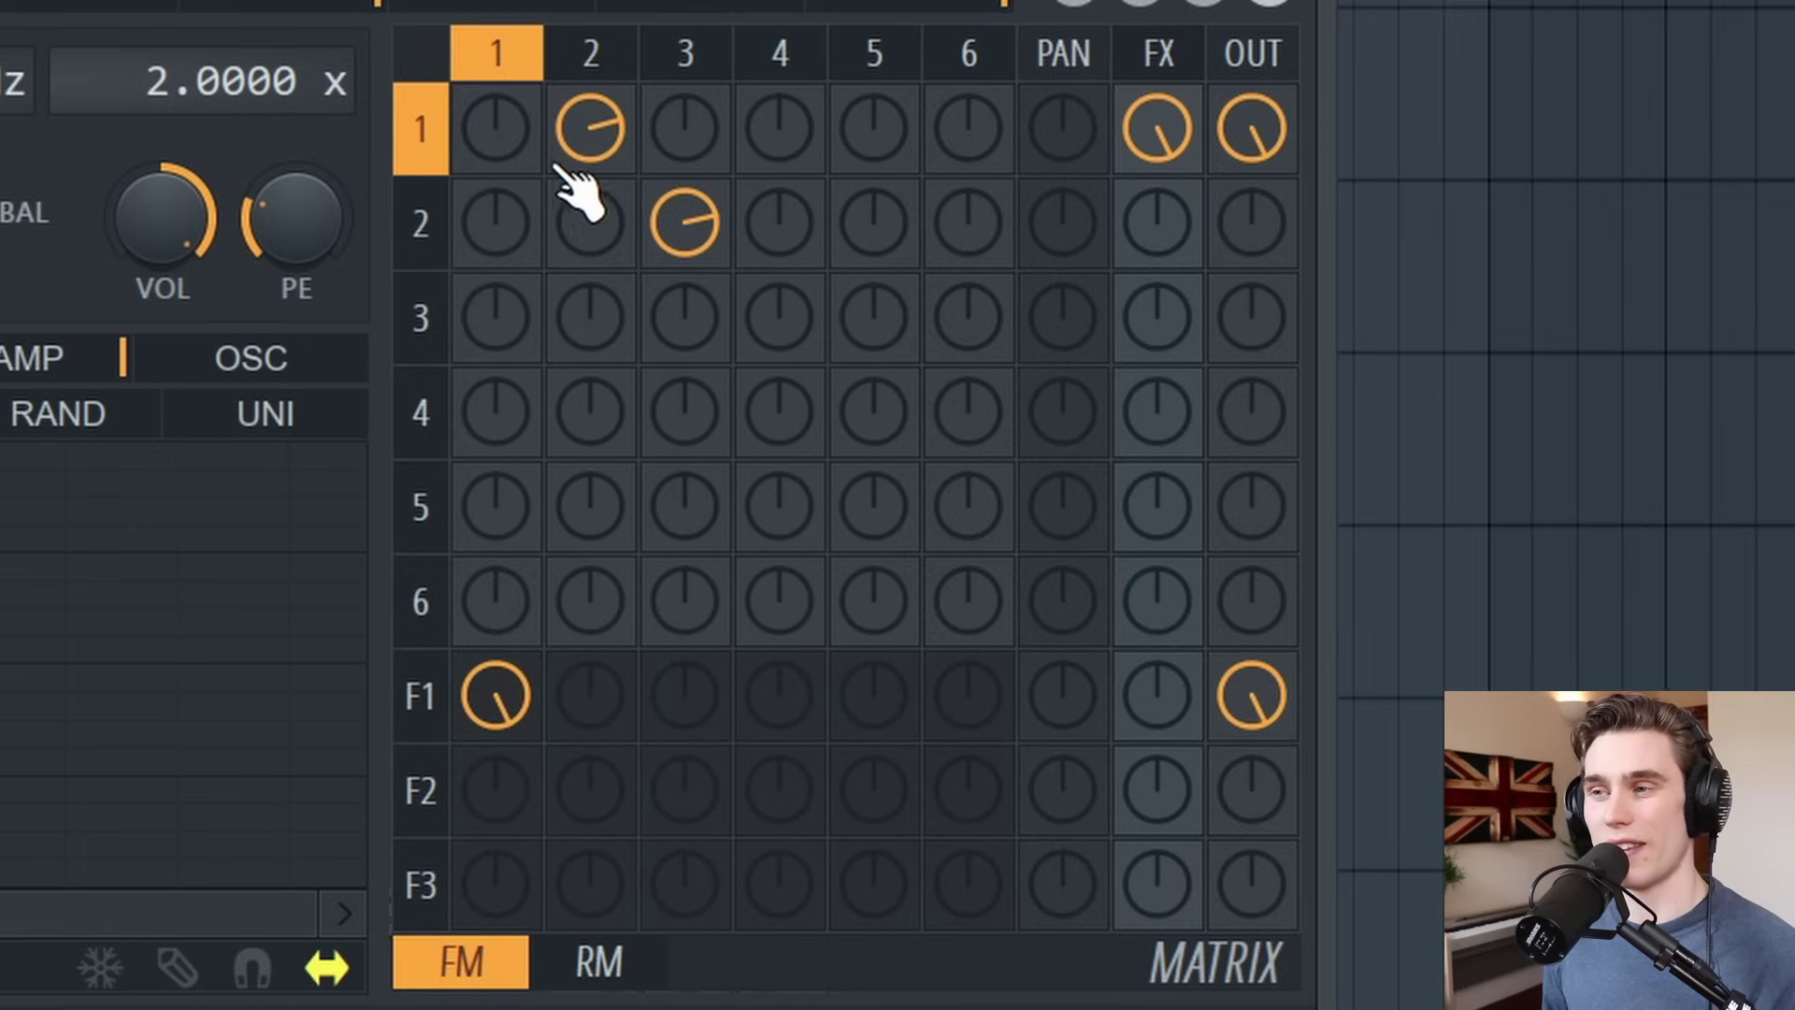
right_click(592, 151)
right_click(682, 216)
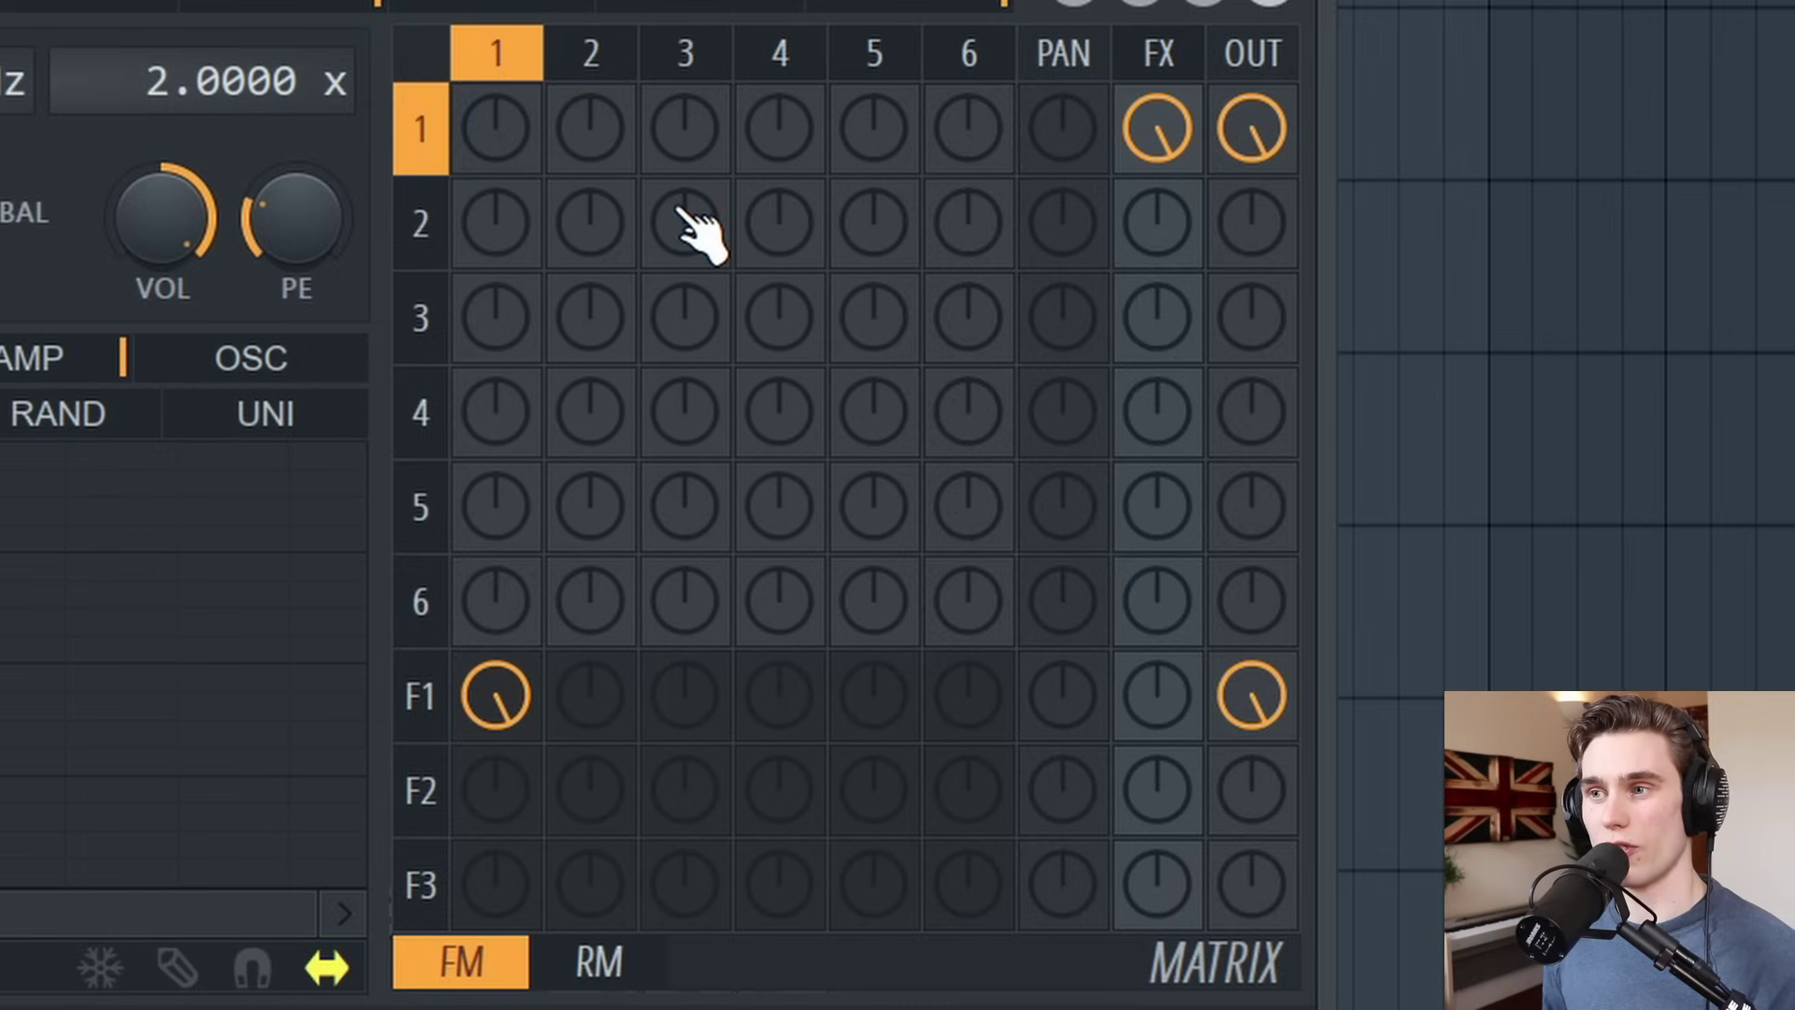
- Try FM amounts in row 1 for both columns 3 and 2, then reset both knobs
drag(693, 132, 693, 66)
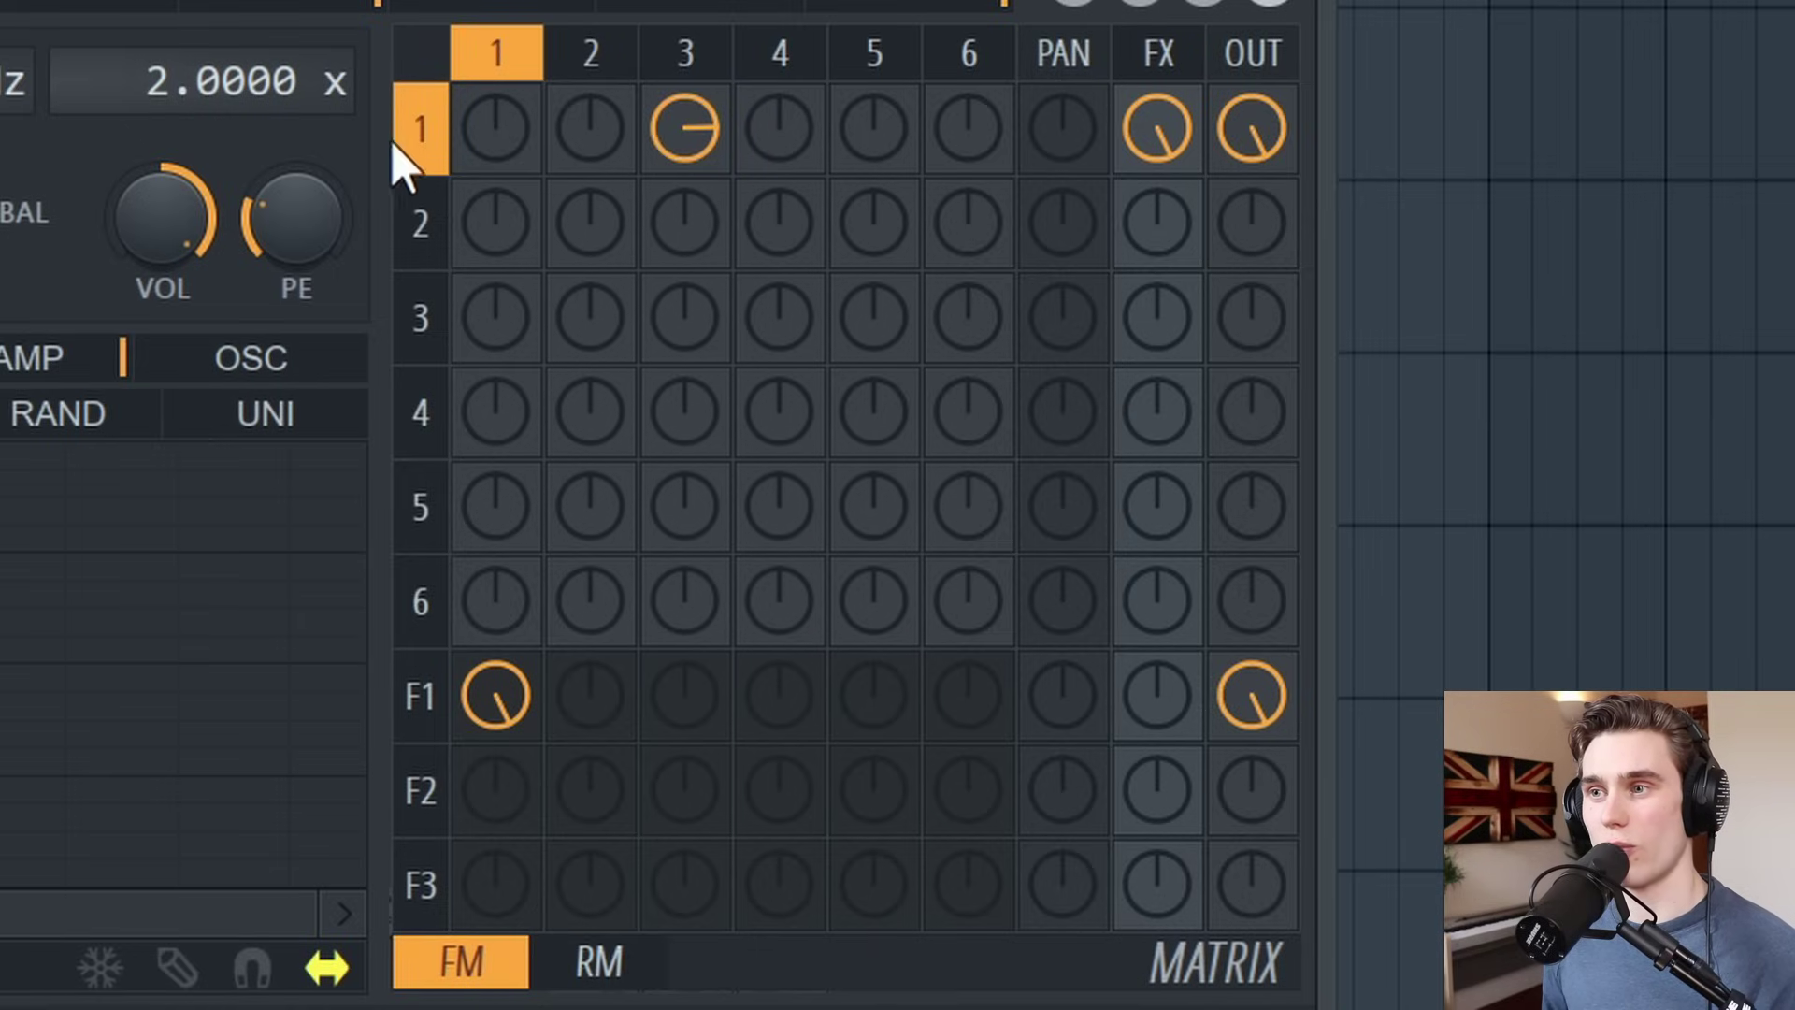
drag(592, 140, 591, 103)
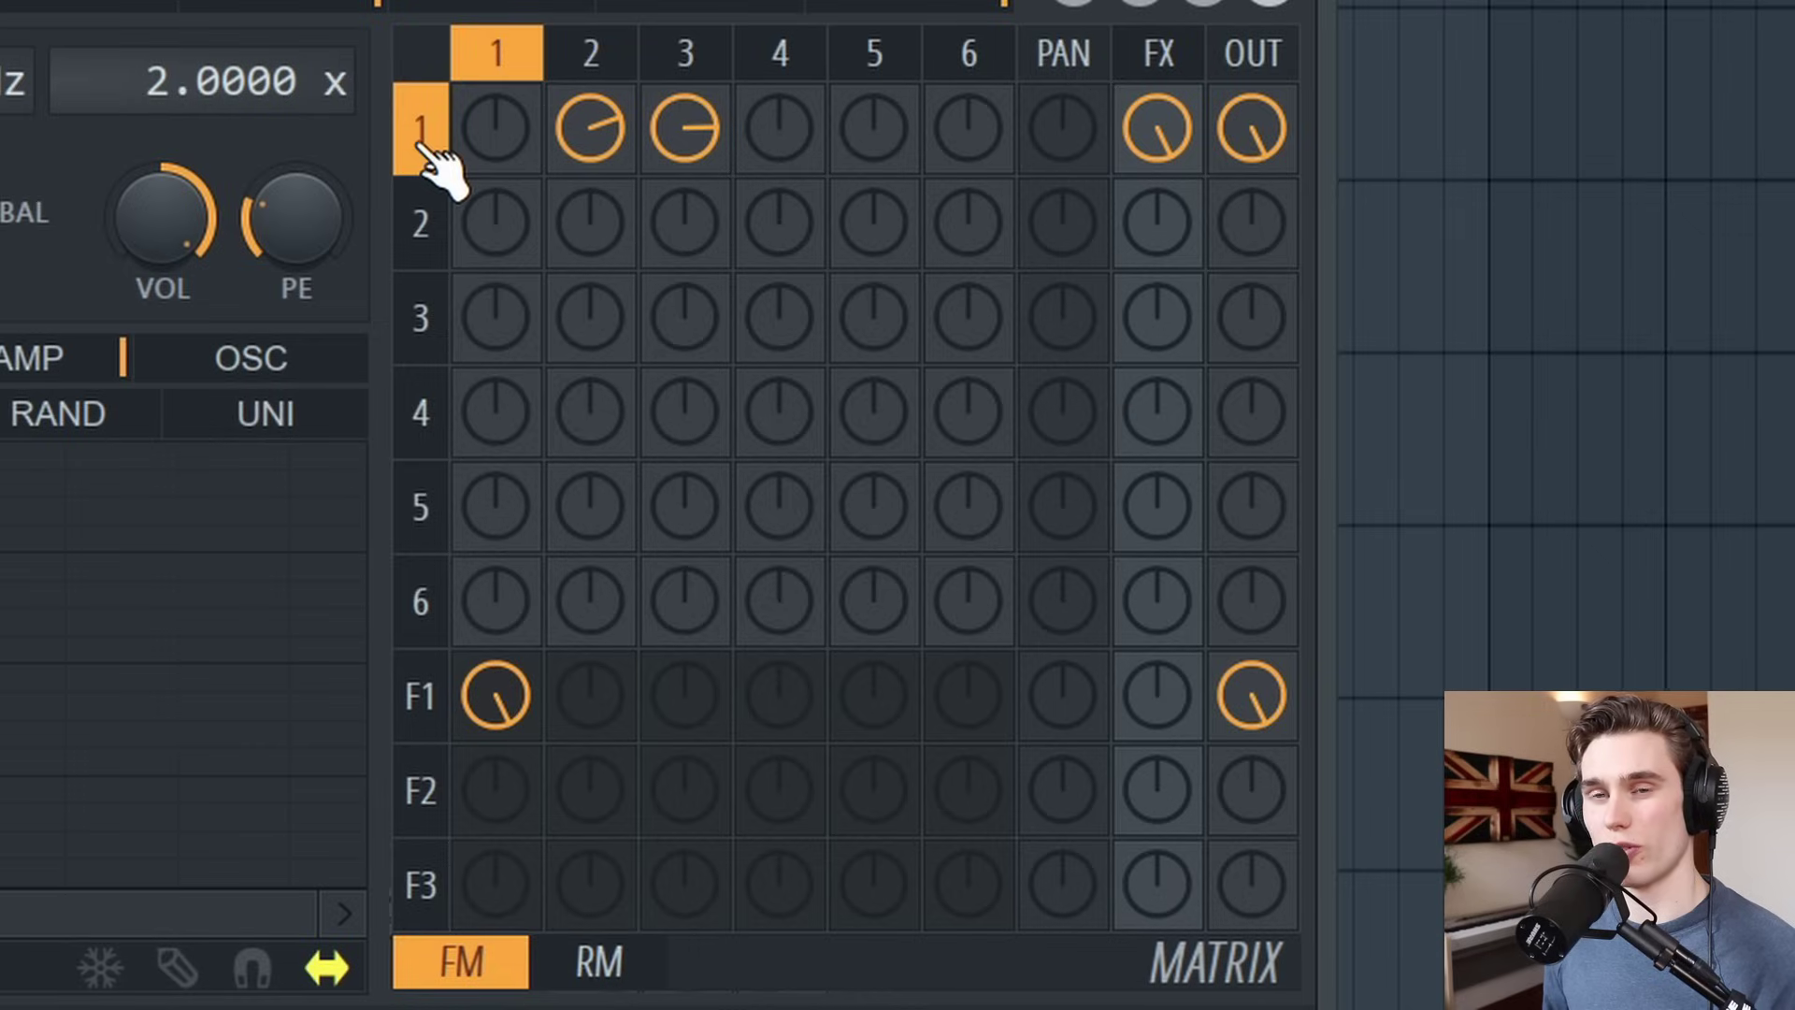
alt+click(689, 164)
alt+click(632, 163)
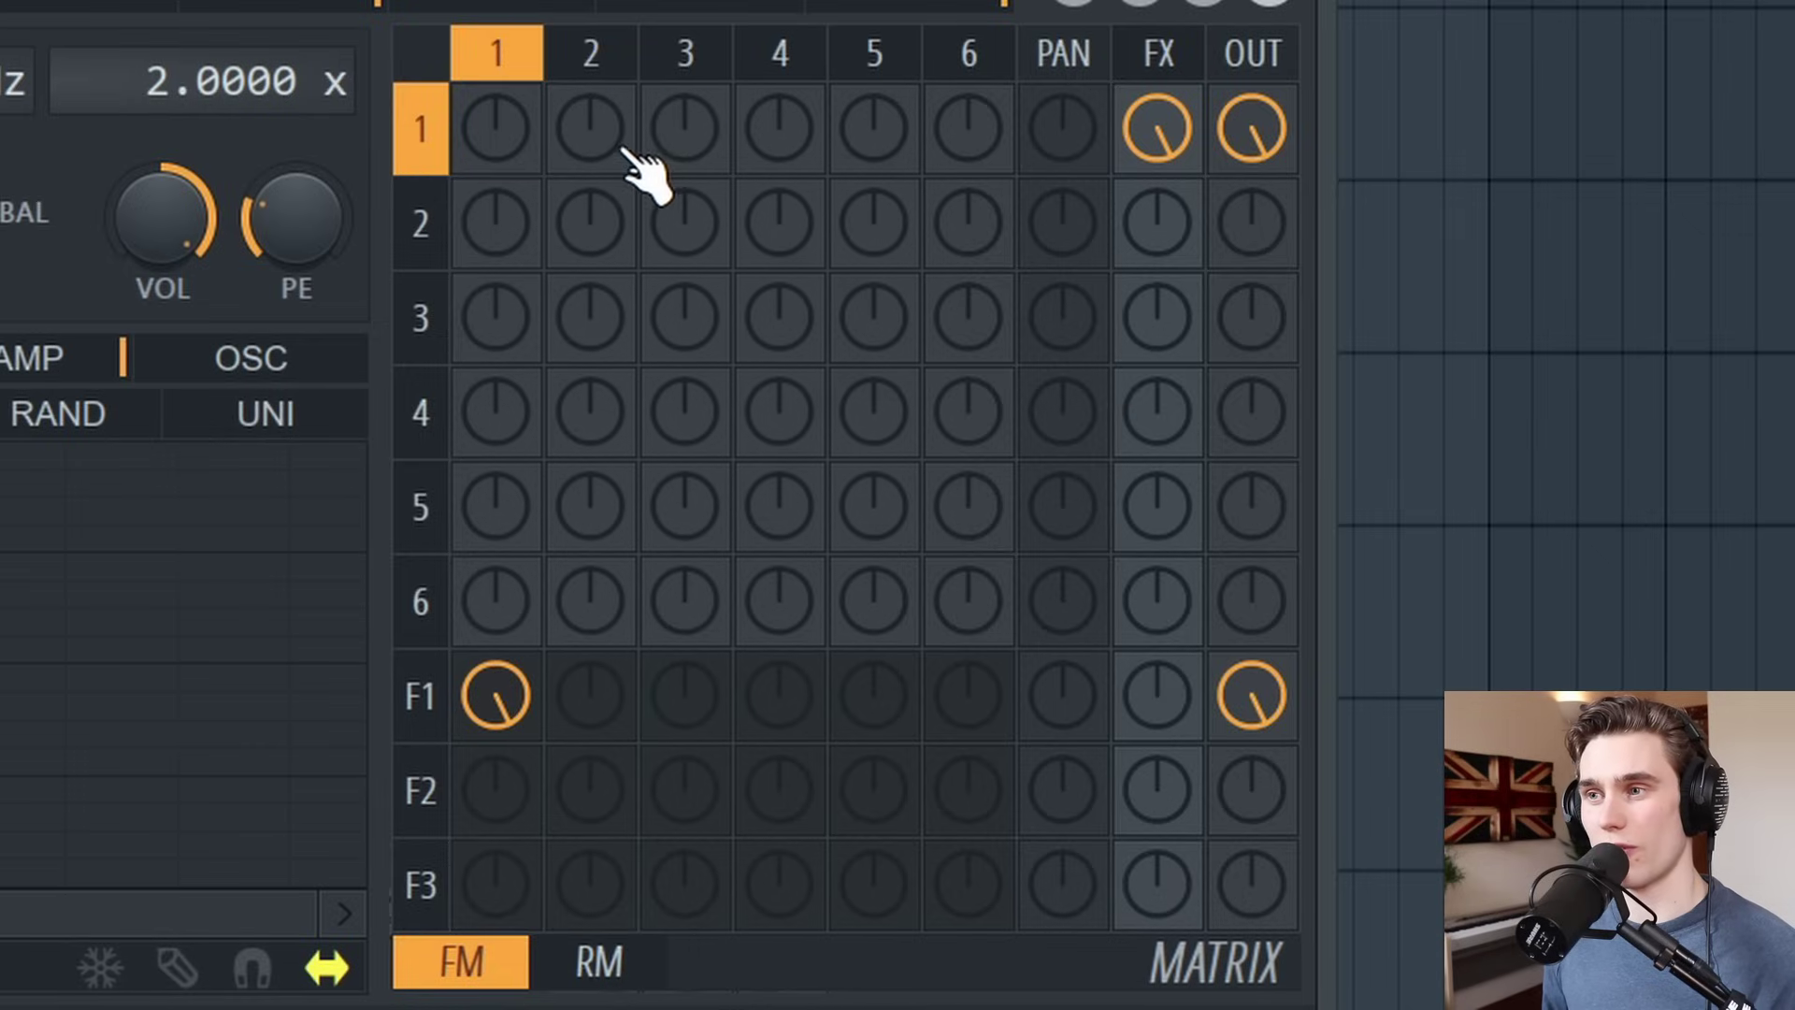
- Rebuild the FM chain through row 2, column 3 and row 1, column 2, then clear it again
drag(708, 245, 708, 210)
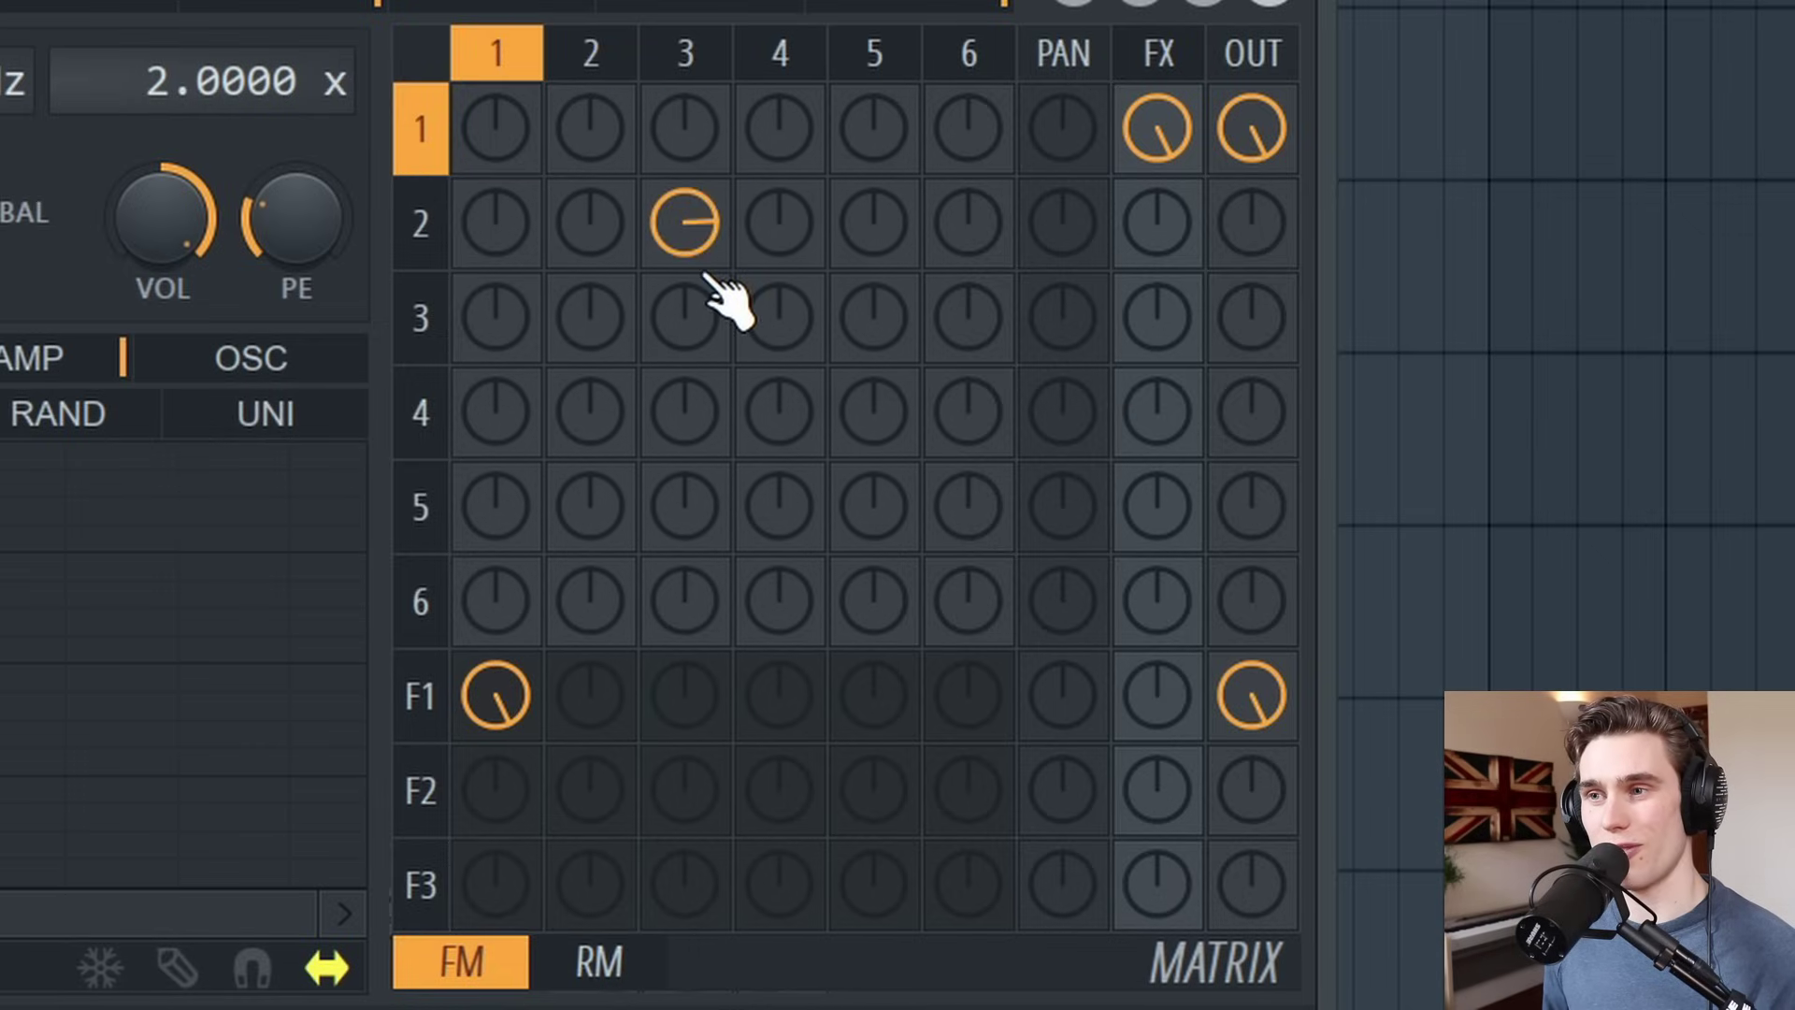
drag(603, 150, 604, 117)
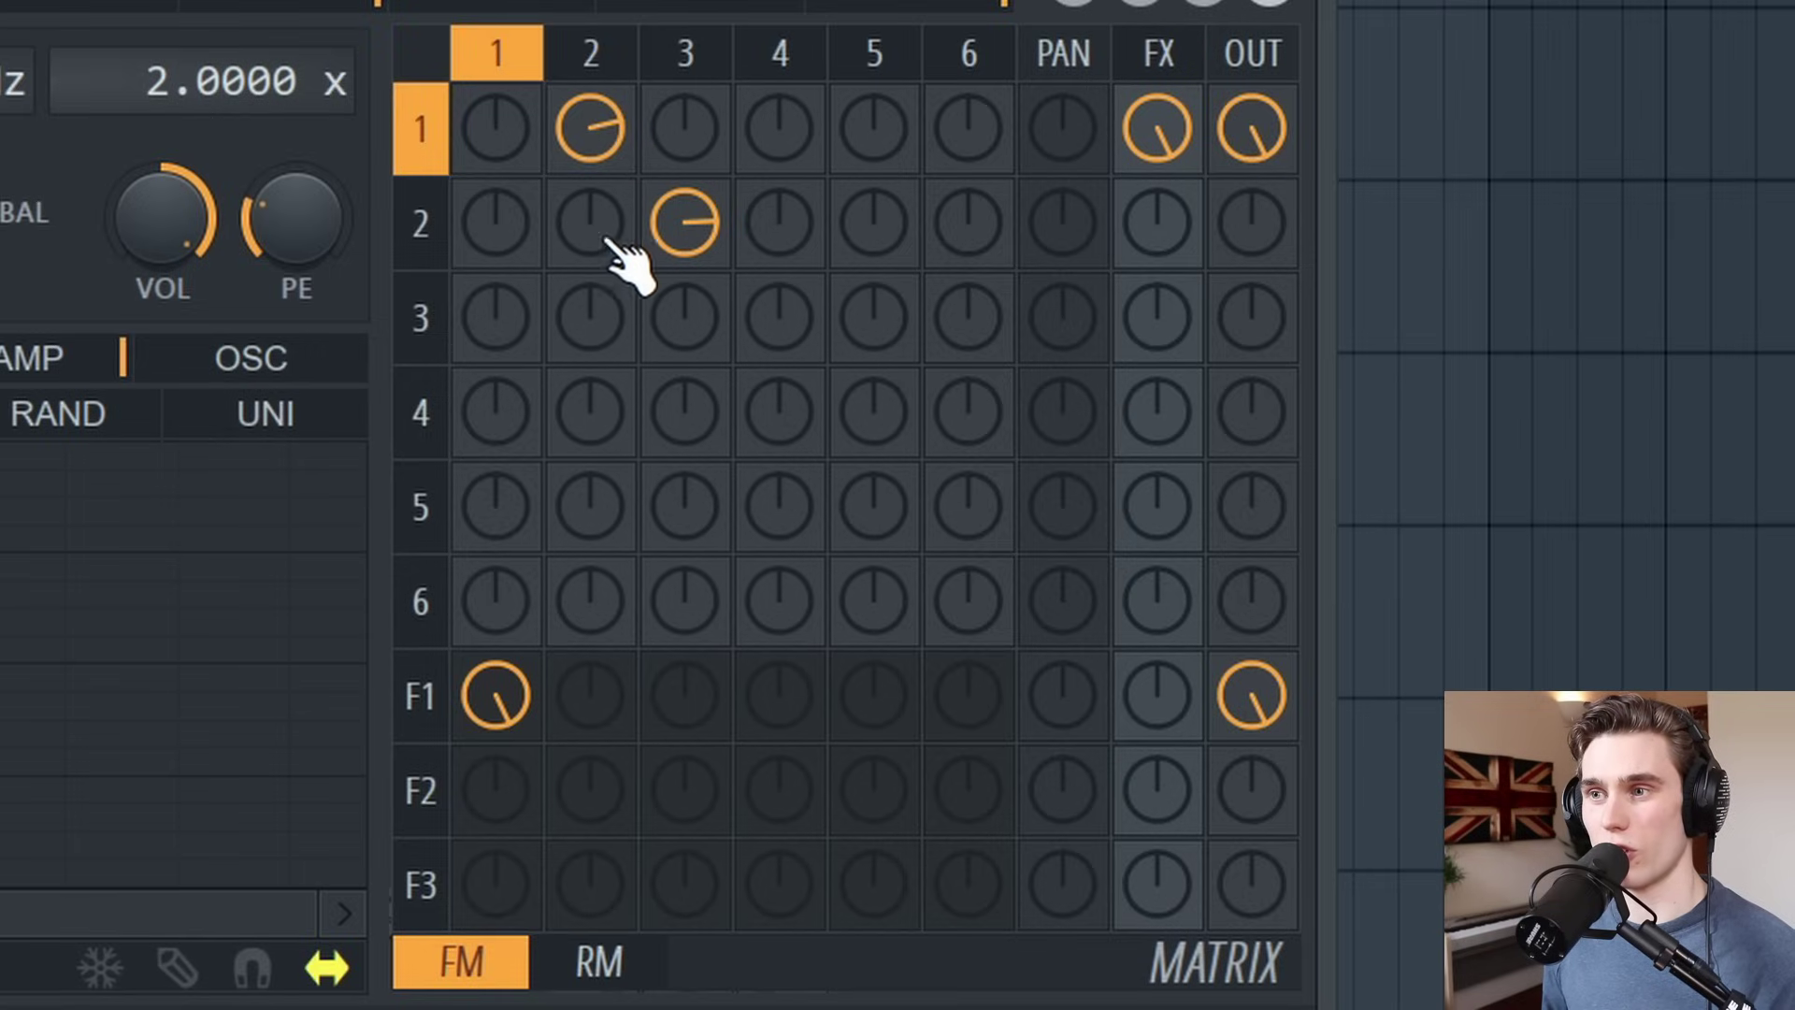
right_click(603, 150)
right_click(706, 215)
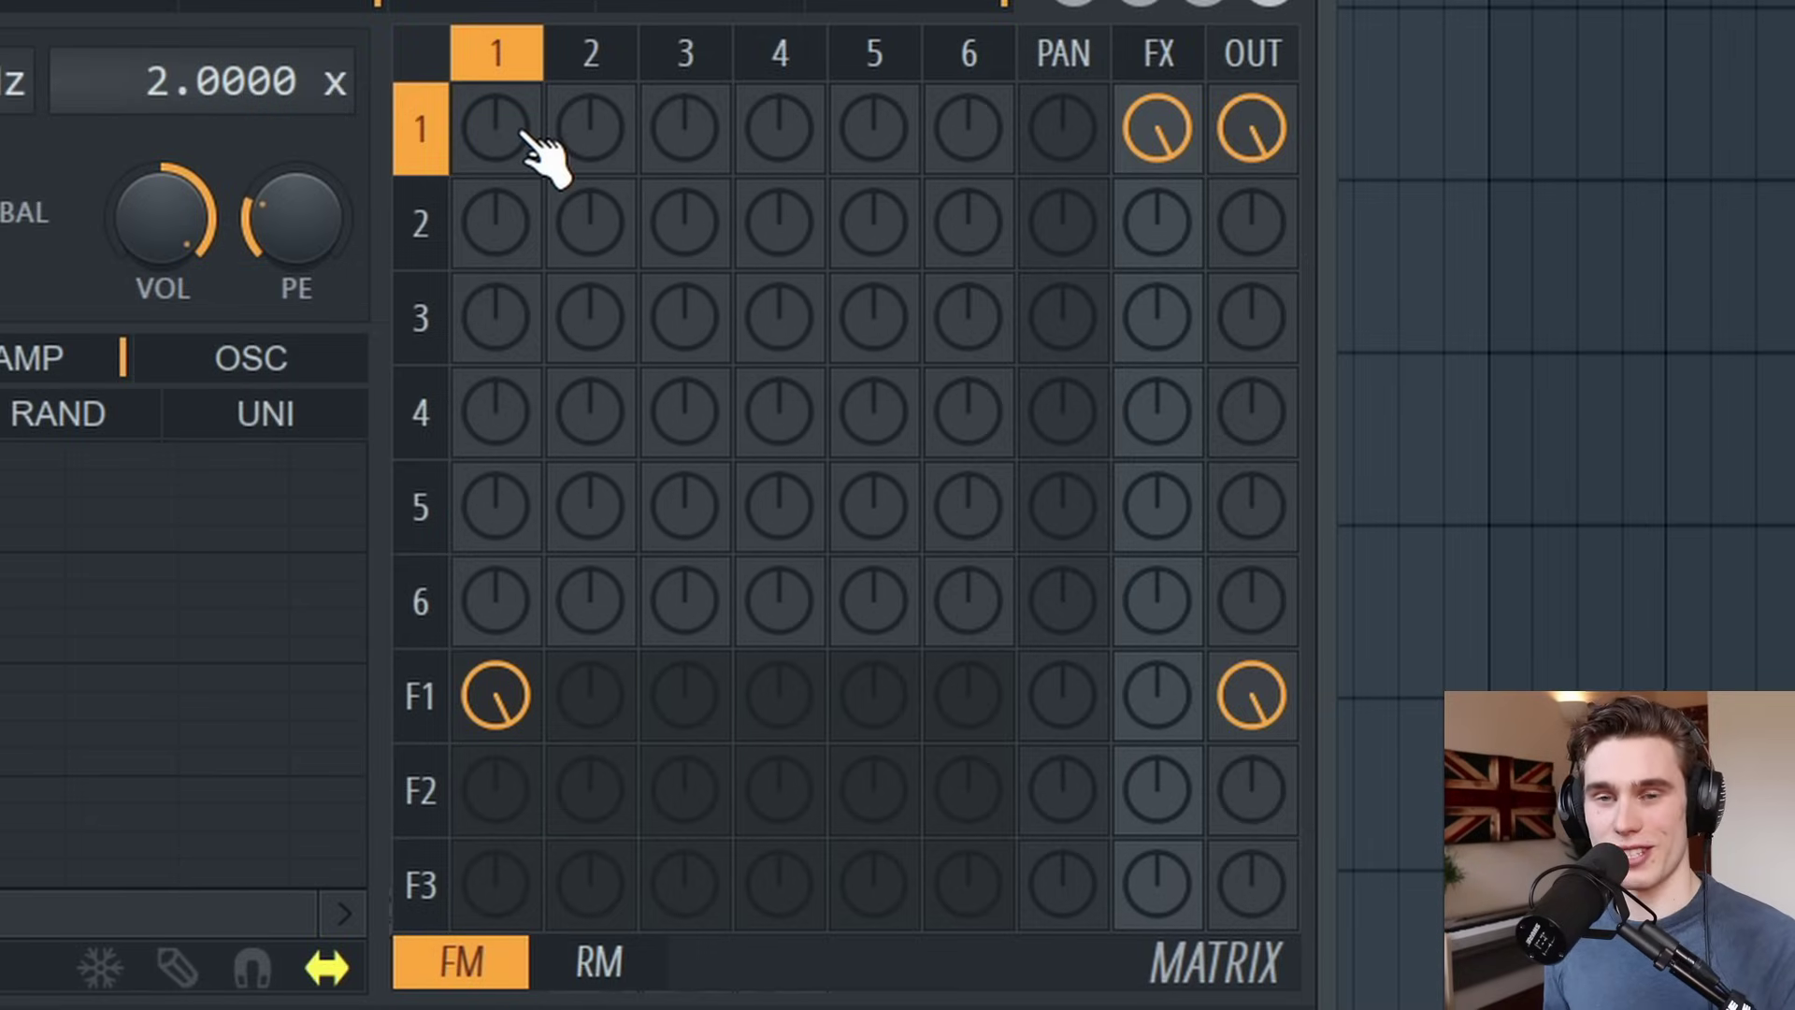
- Try operator 1's self-modulation at full level in row 1, column 1, then return it to zero
drag(506, 153, 506, 94)
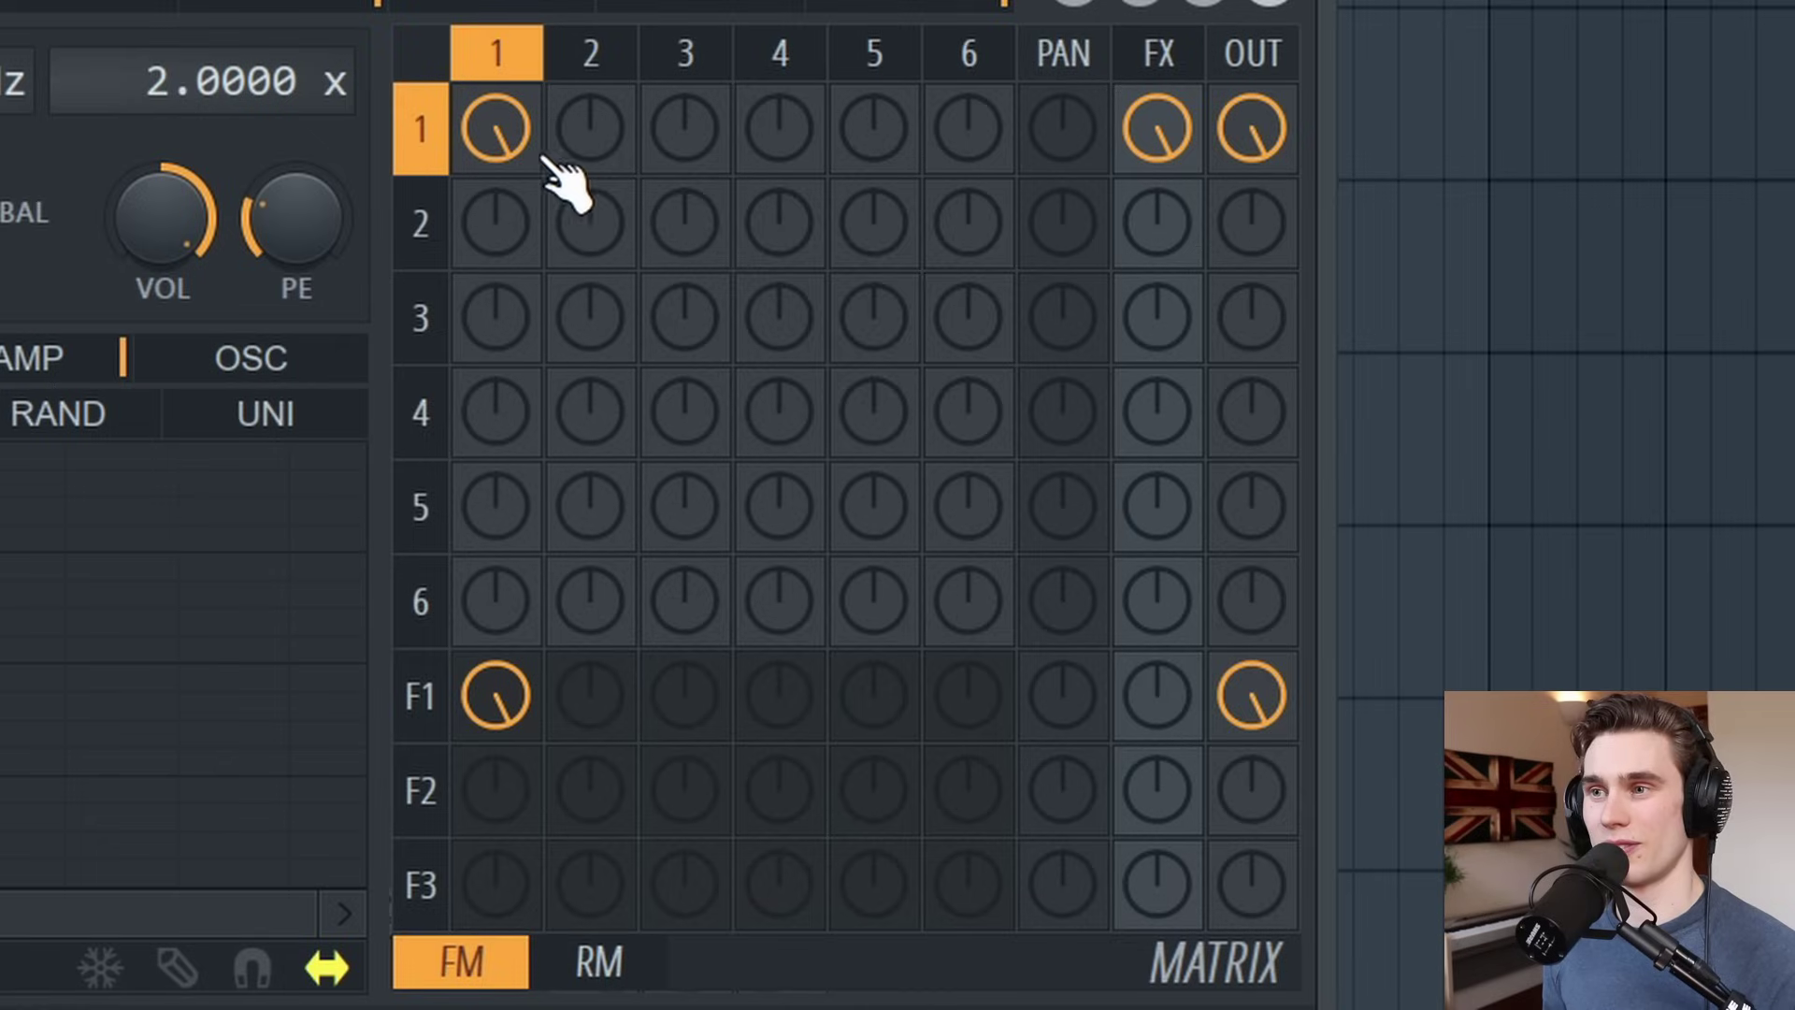
drag(521, 160, 521, 215)
- Switch the matrix to ring modulation (RM) and raise row 1, column 2 to a moderate positive amount
click(636, 968)
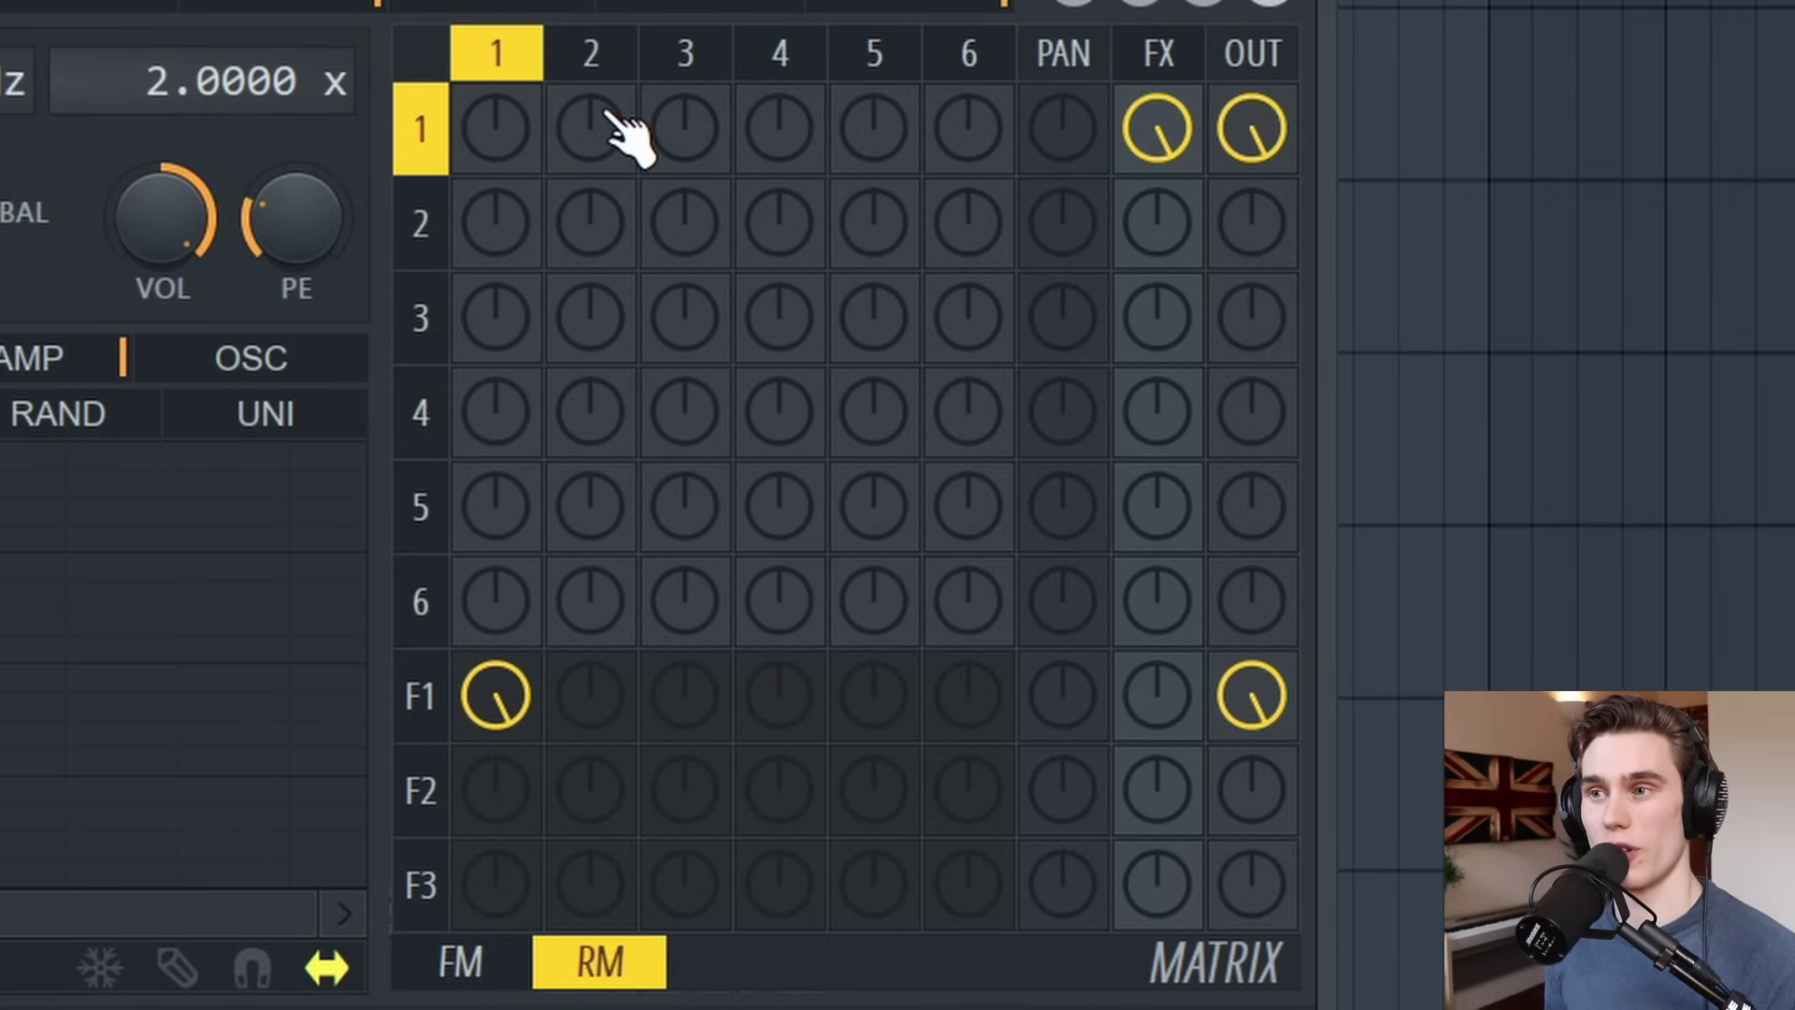
mouse_move(591, 131)
mouse_down()
mouse_move(591, 112)
mouse_move(601, 140)
mouse_move(629, 135)
mouse_move(591, 112)
mouse_up()
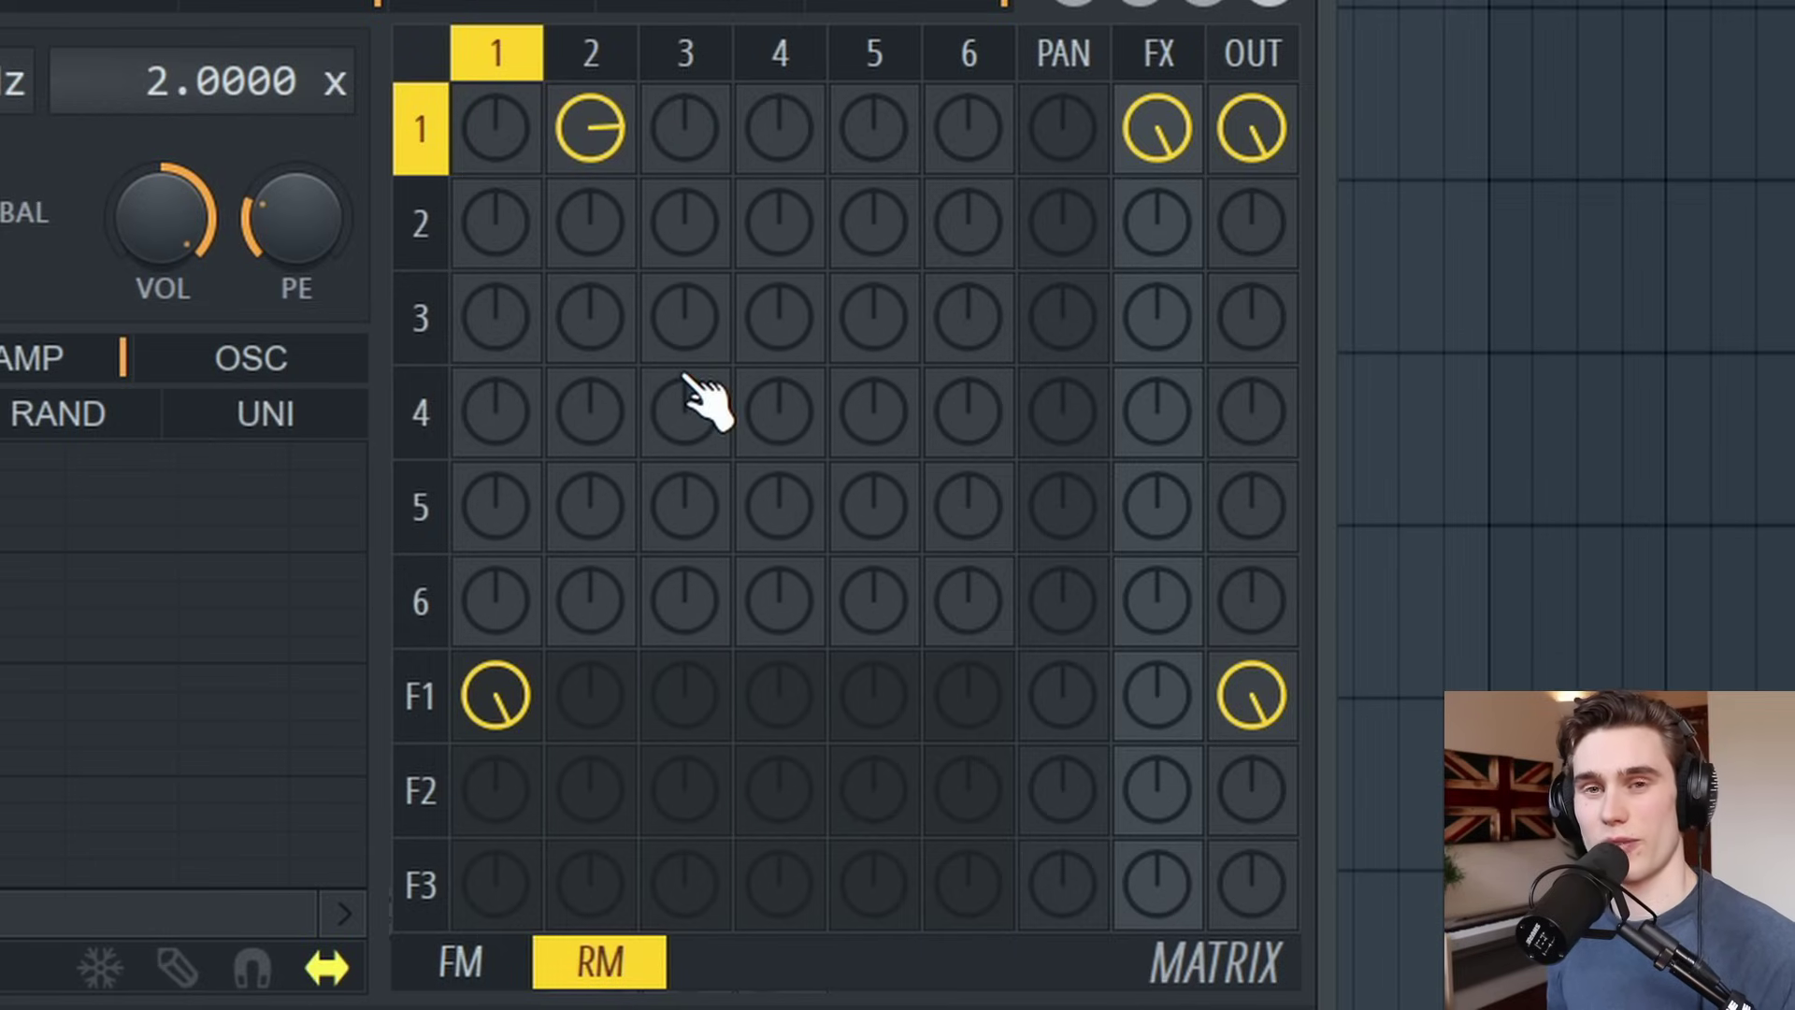